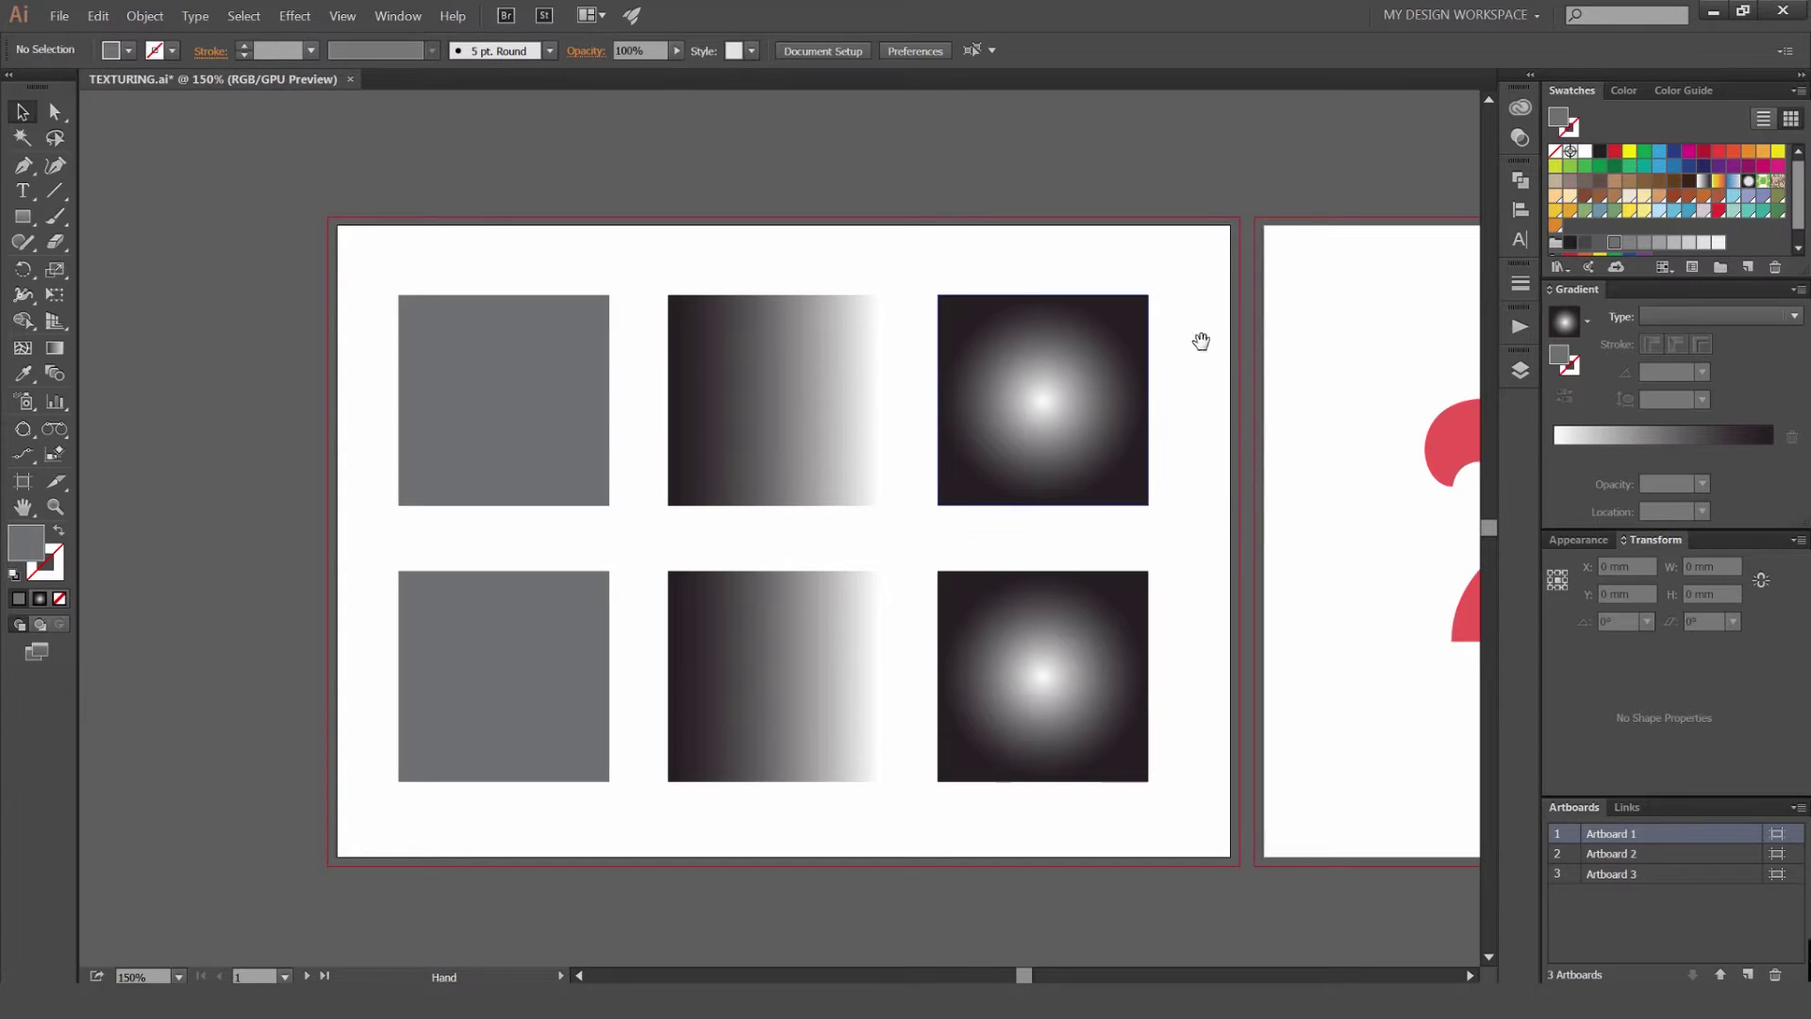
Apply the Color Halftone effect with its default settings to the three squares in the upper row.
scroll(954, 243, "up", 1)
left_click_drag(975, 238, 1052, 137)
left_click_drag(1232, 542, 1198, 521)
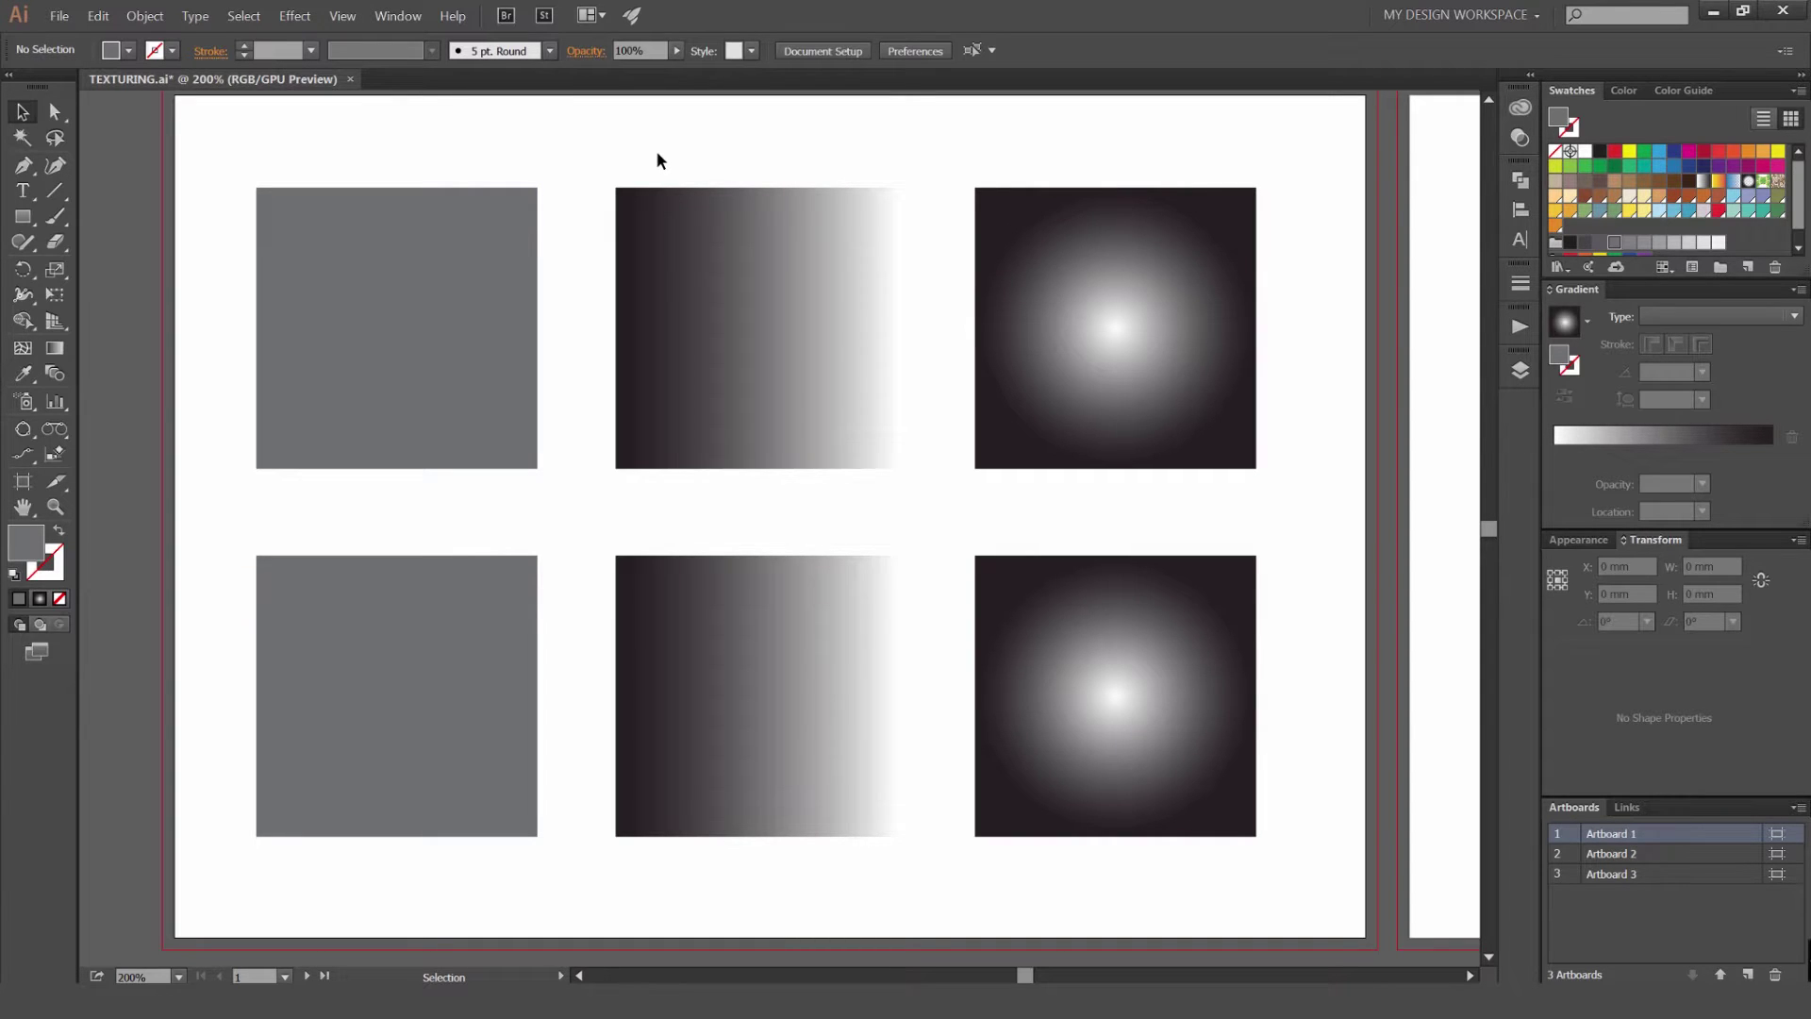
scroll(717, 153, "up", 1)
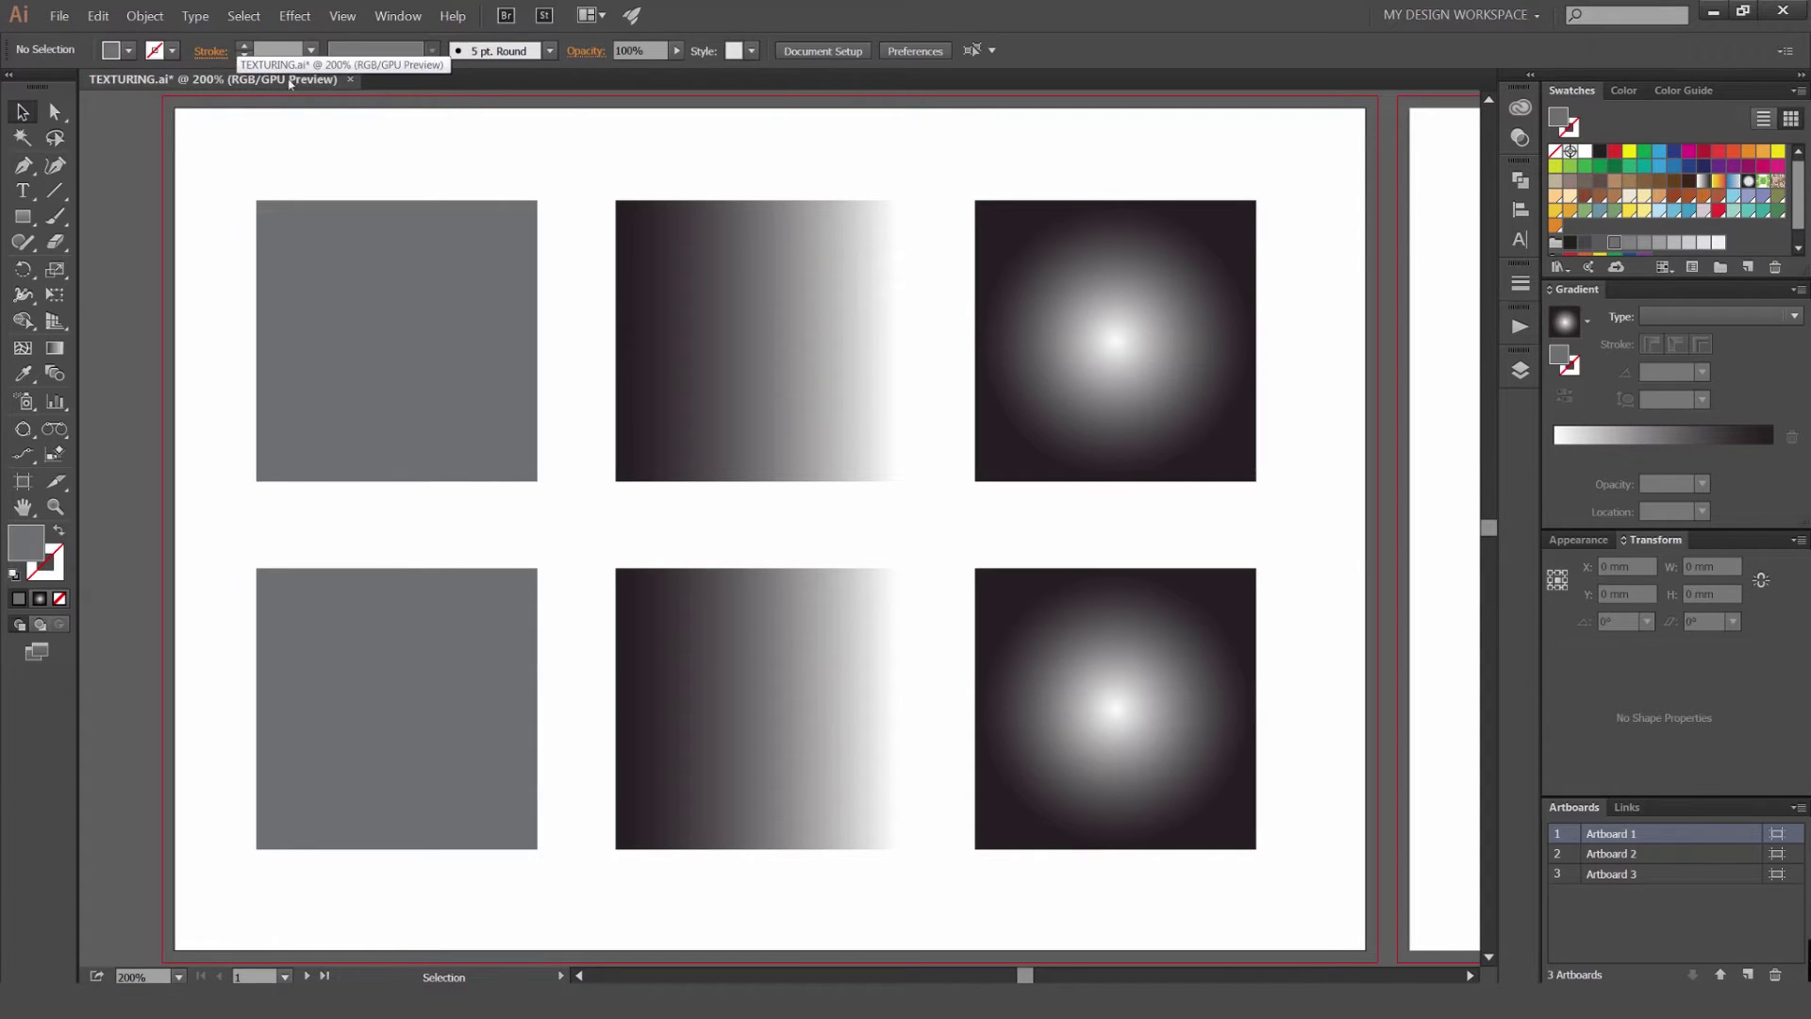
left_click(509, 247)
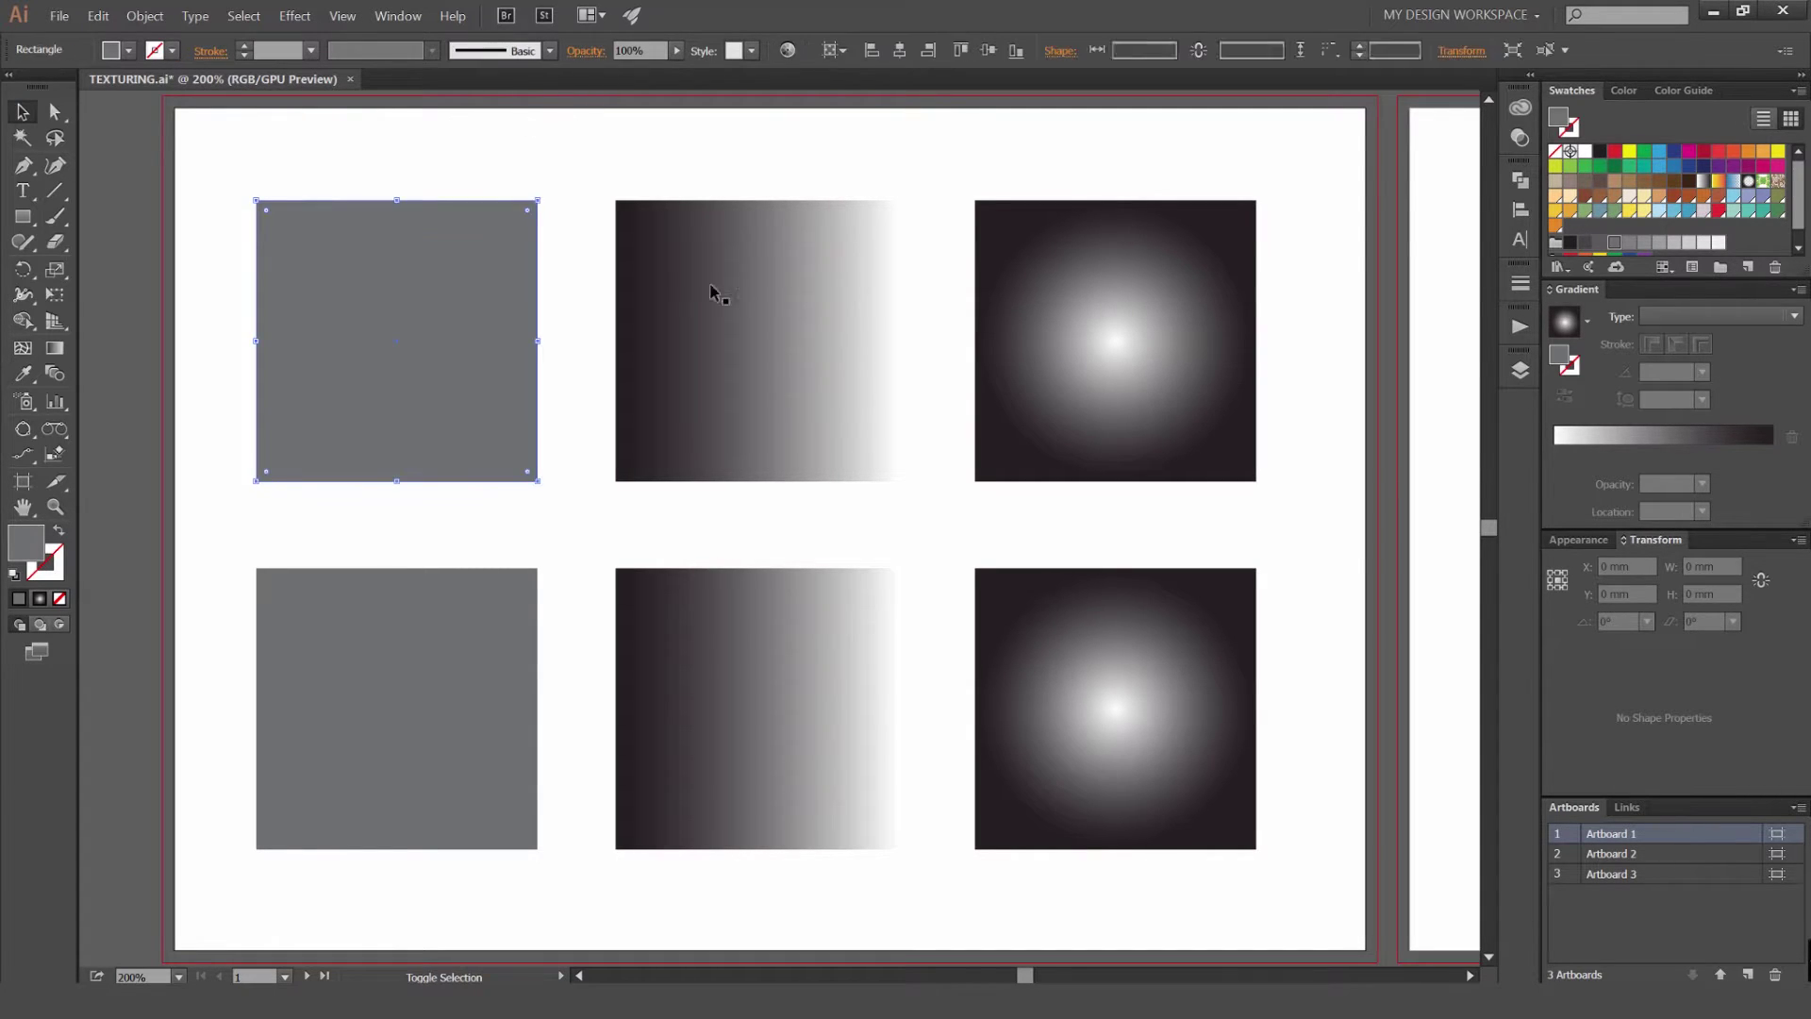
left_click(725, 291, "shift")
left_click(1002, 290, "shift")
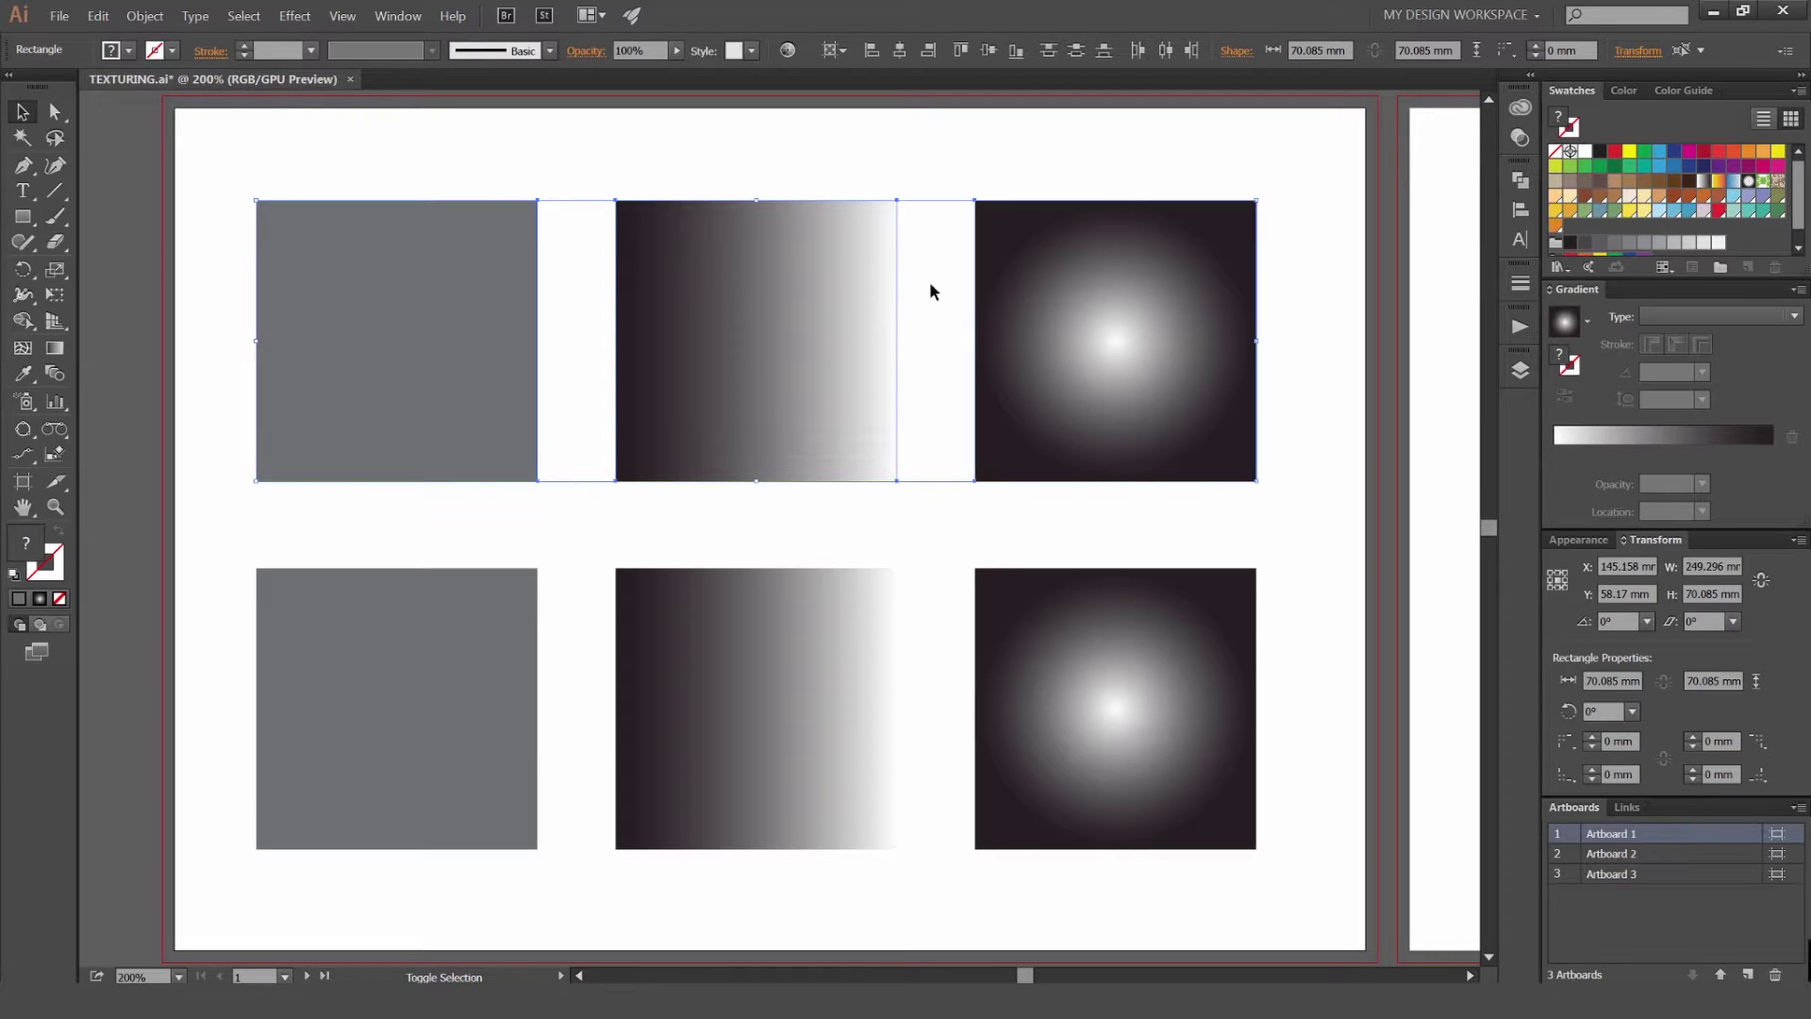
left_click(303, 22)
mouse_move(335, 413)
left_click(533, 411)
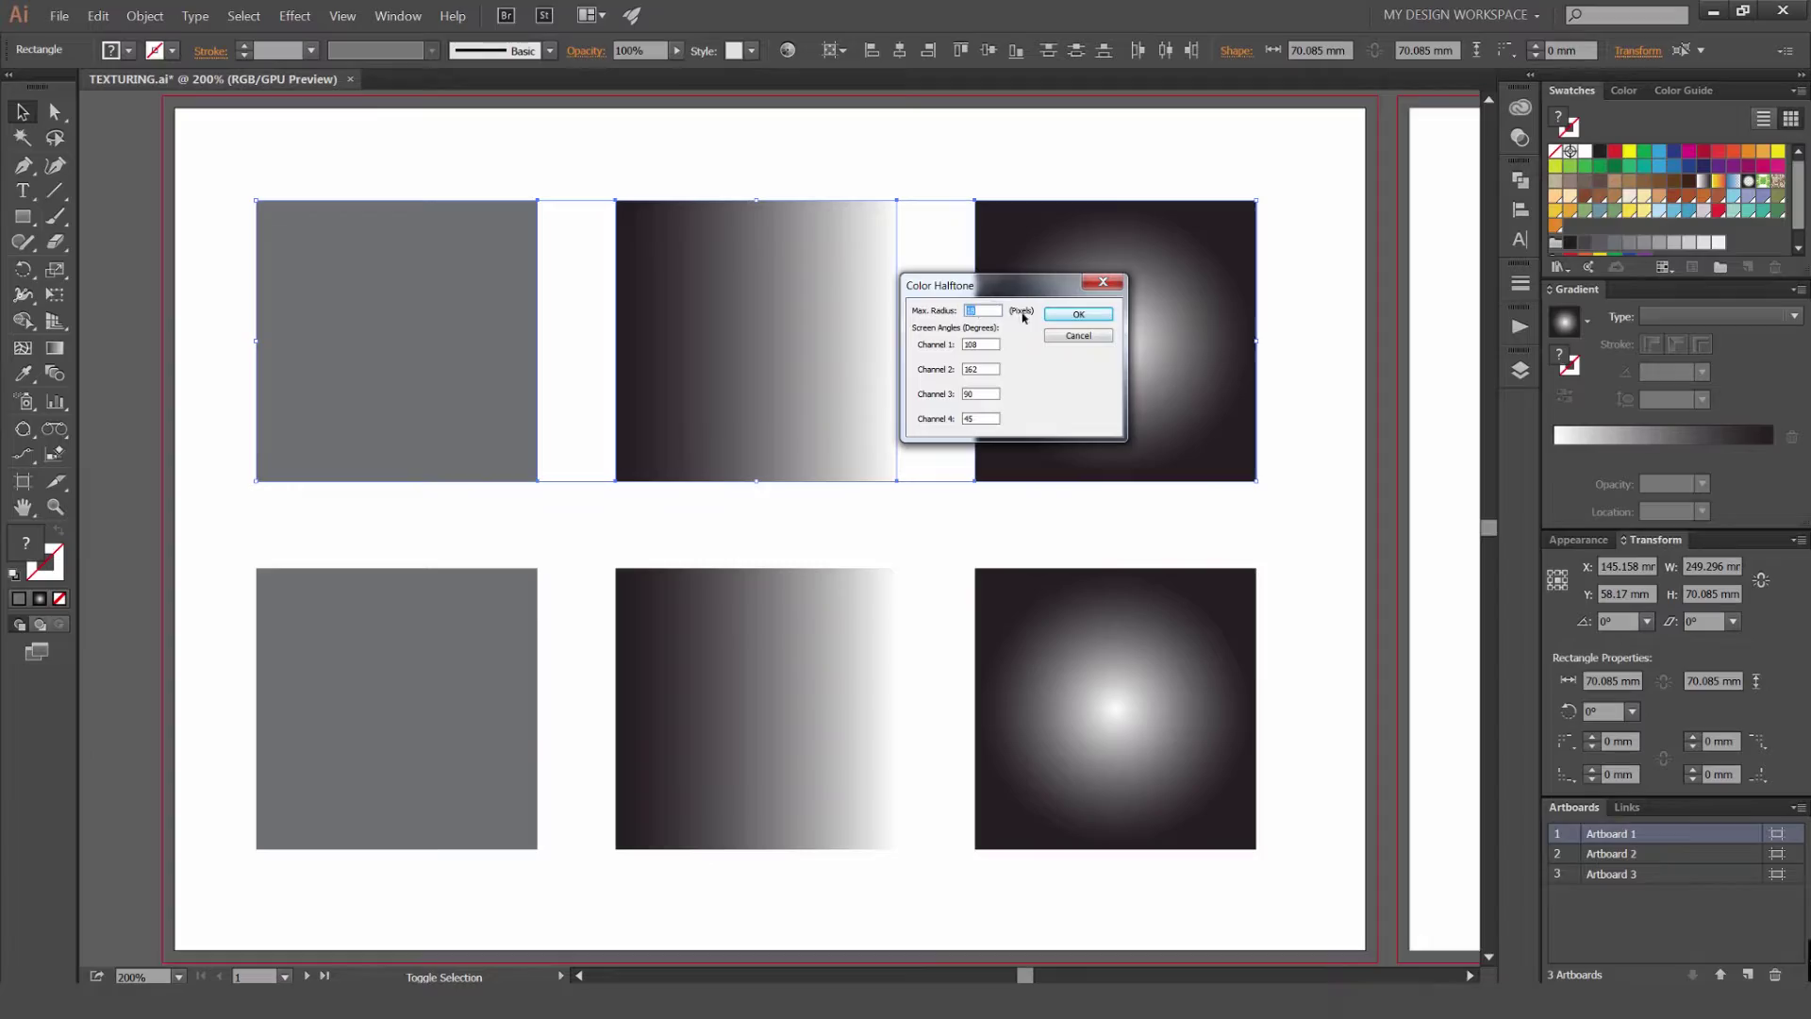
left_click(1085, 315)
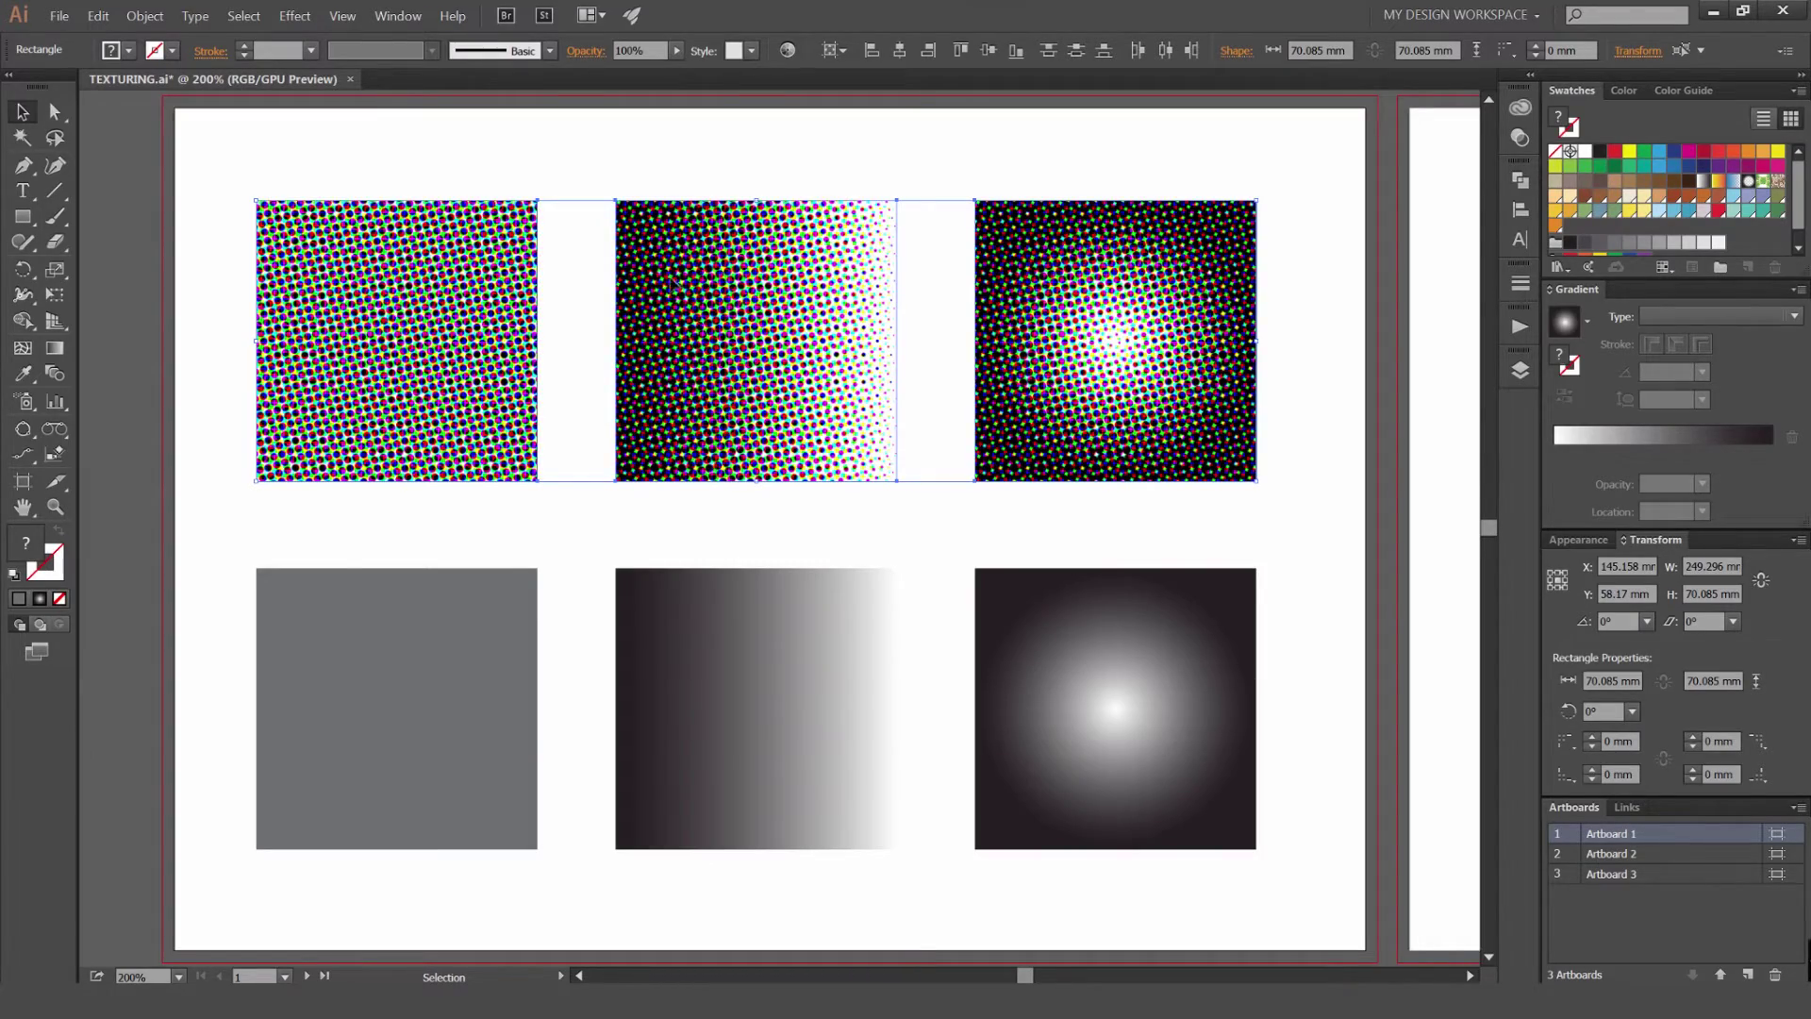
Rasterize the three halftoned upper squares as RGB at High (300 ppi) with a white background.
scroll(562, 330, "up", 2)
left_click_drag(564, 337, 862, 415)
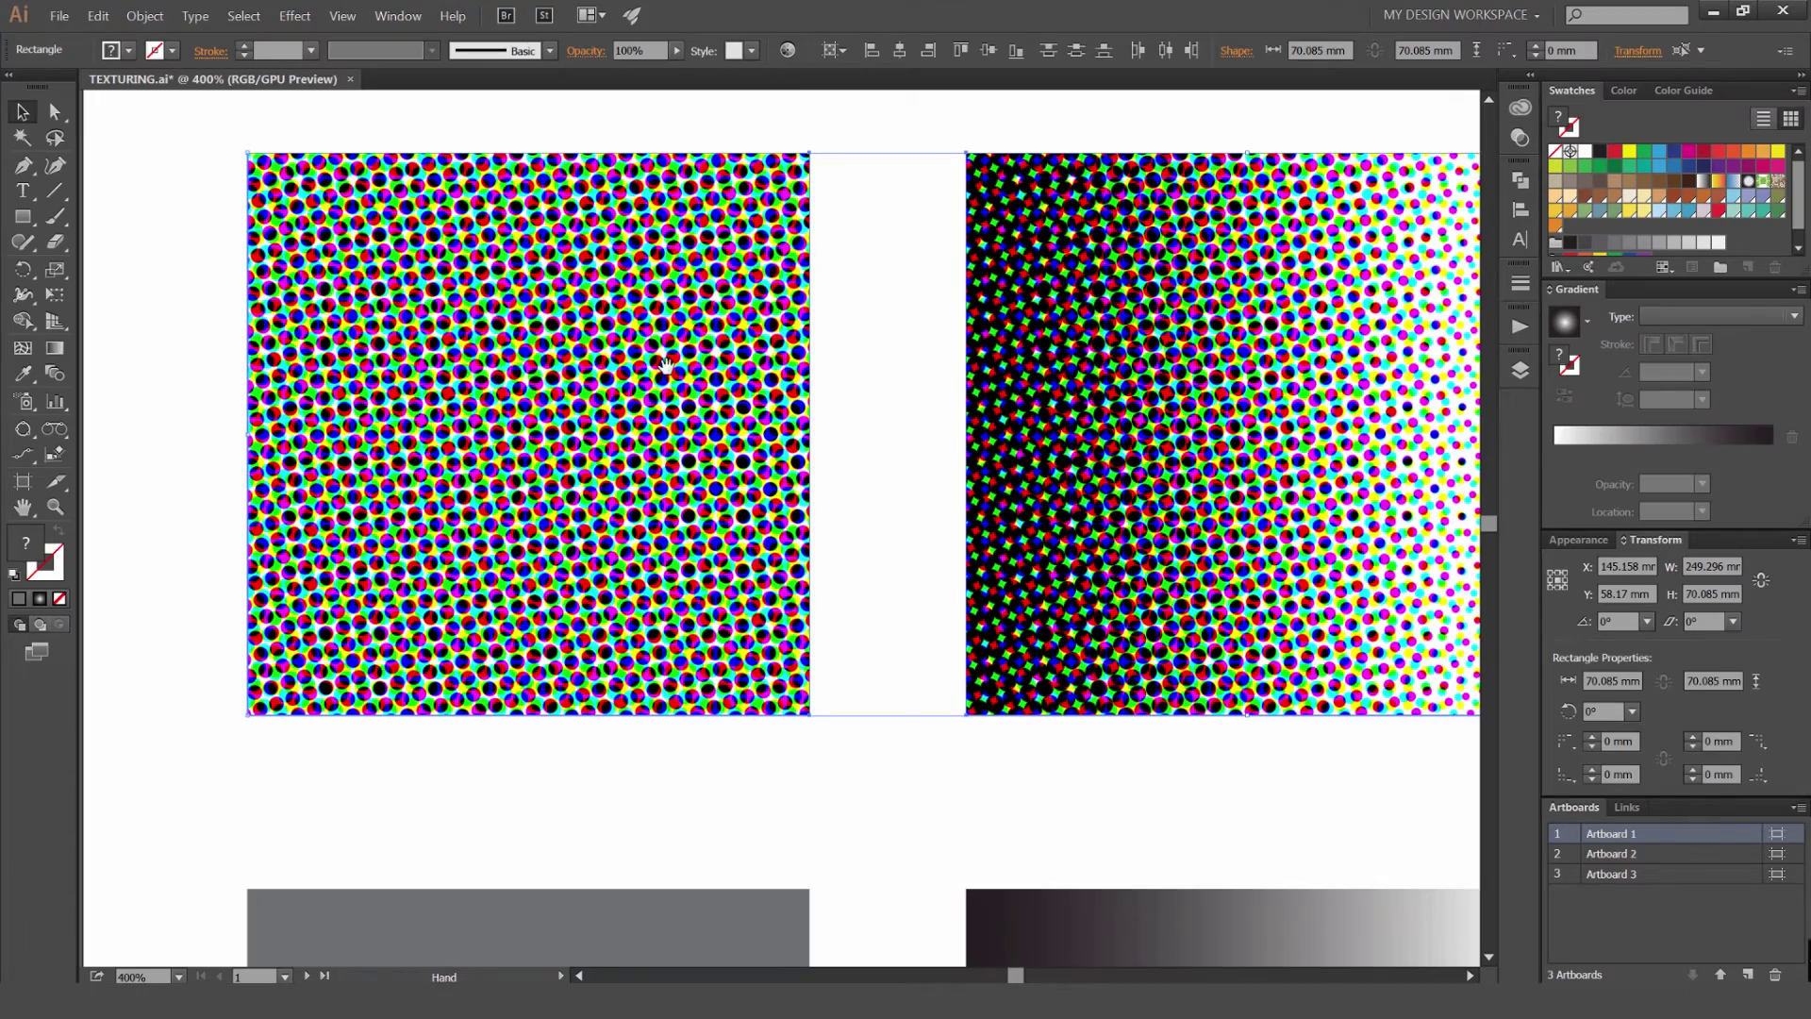
left_click_drag(1248, 349, 802, 354)
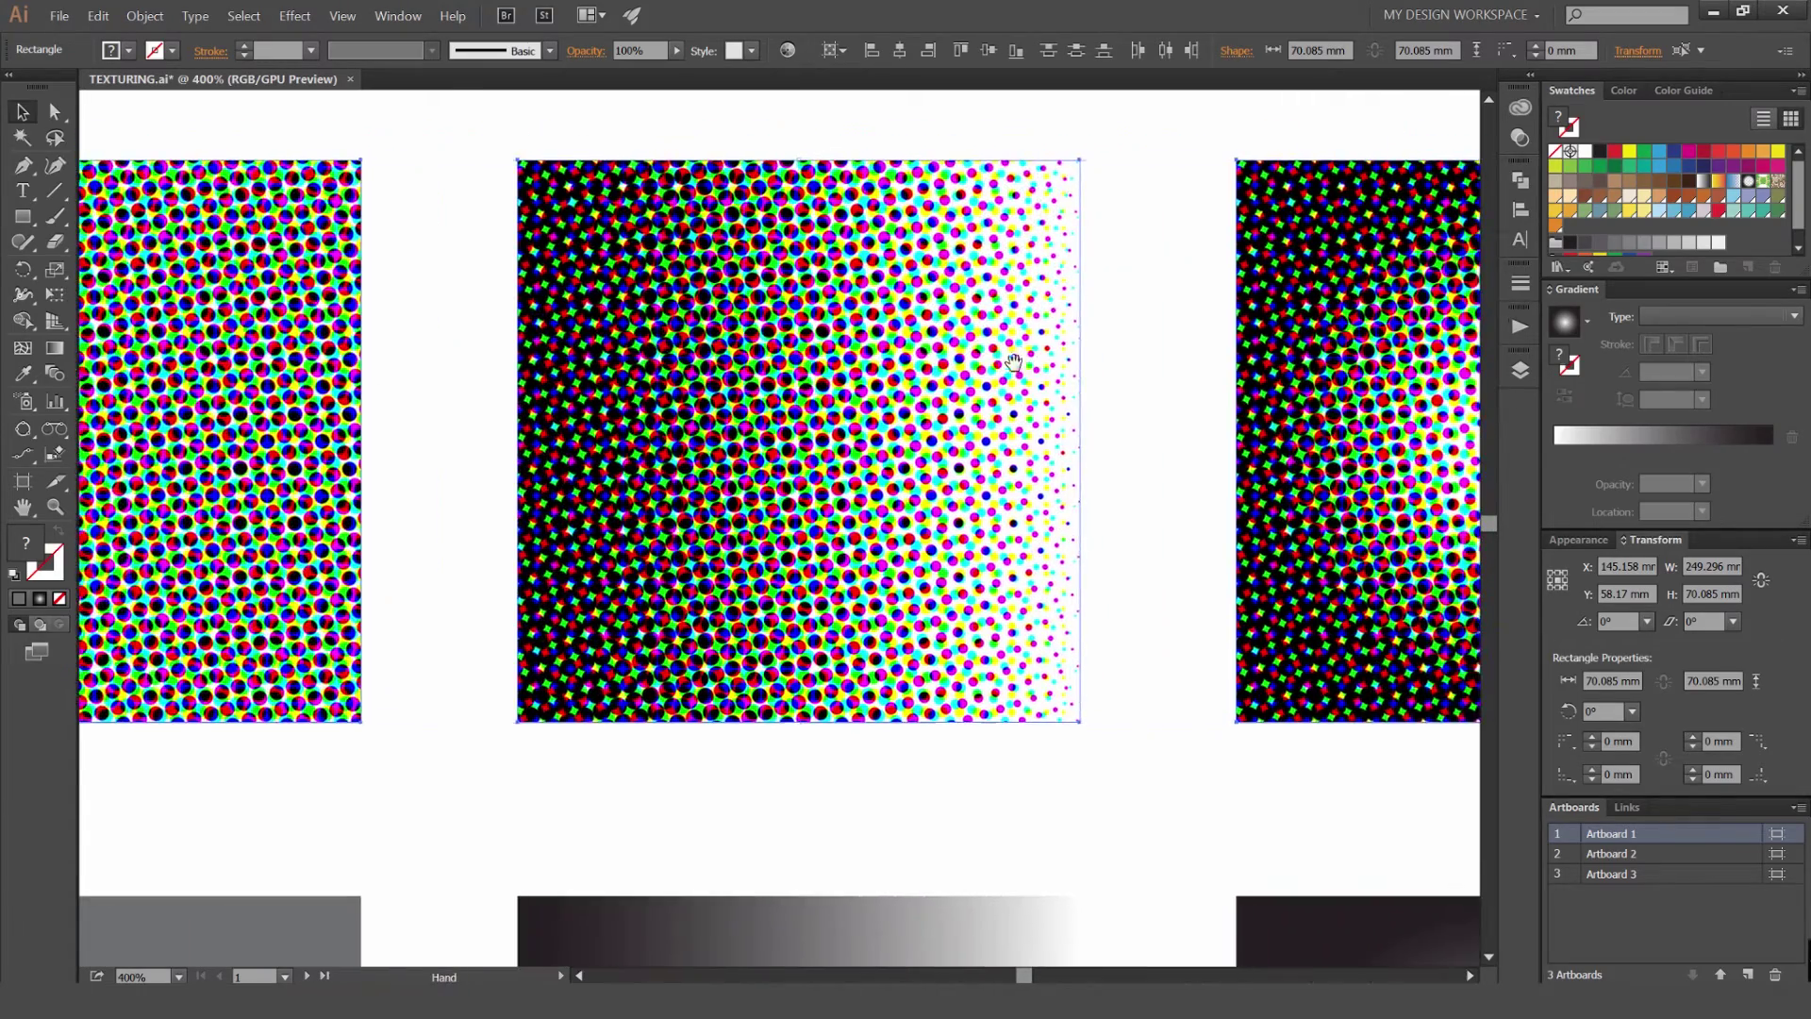
left_click_drag(1441, 341, 1133, 340)
scroll(1012, 345, "down", 2)
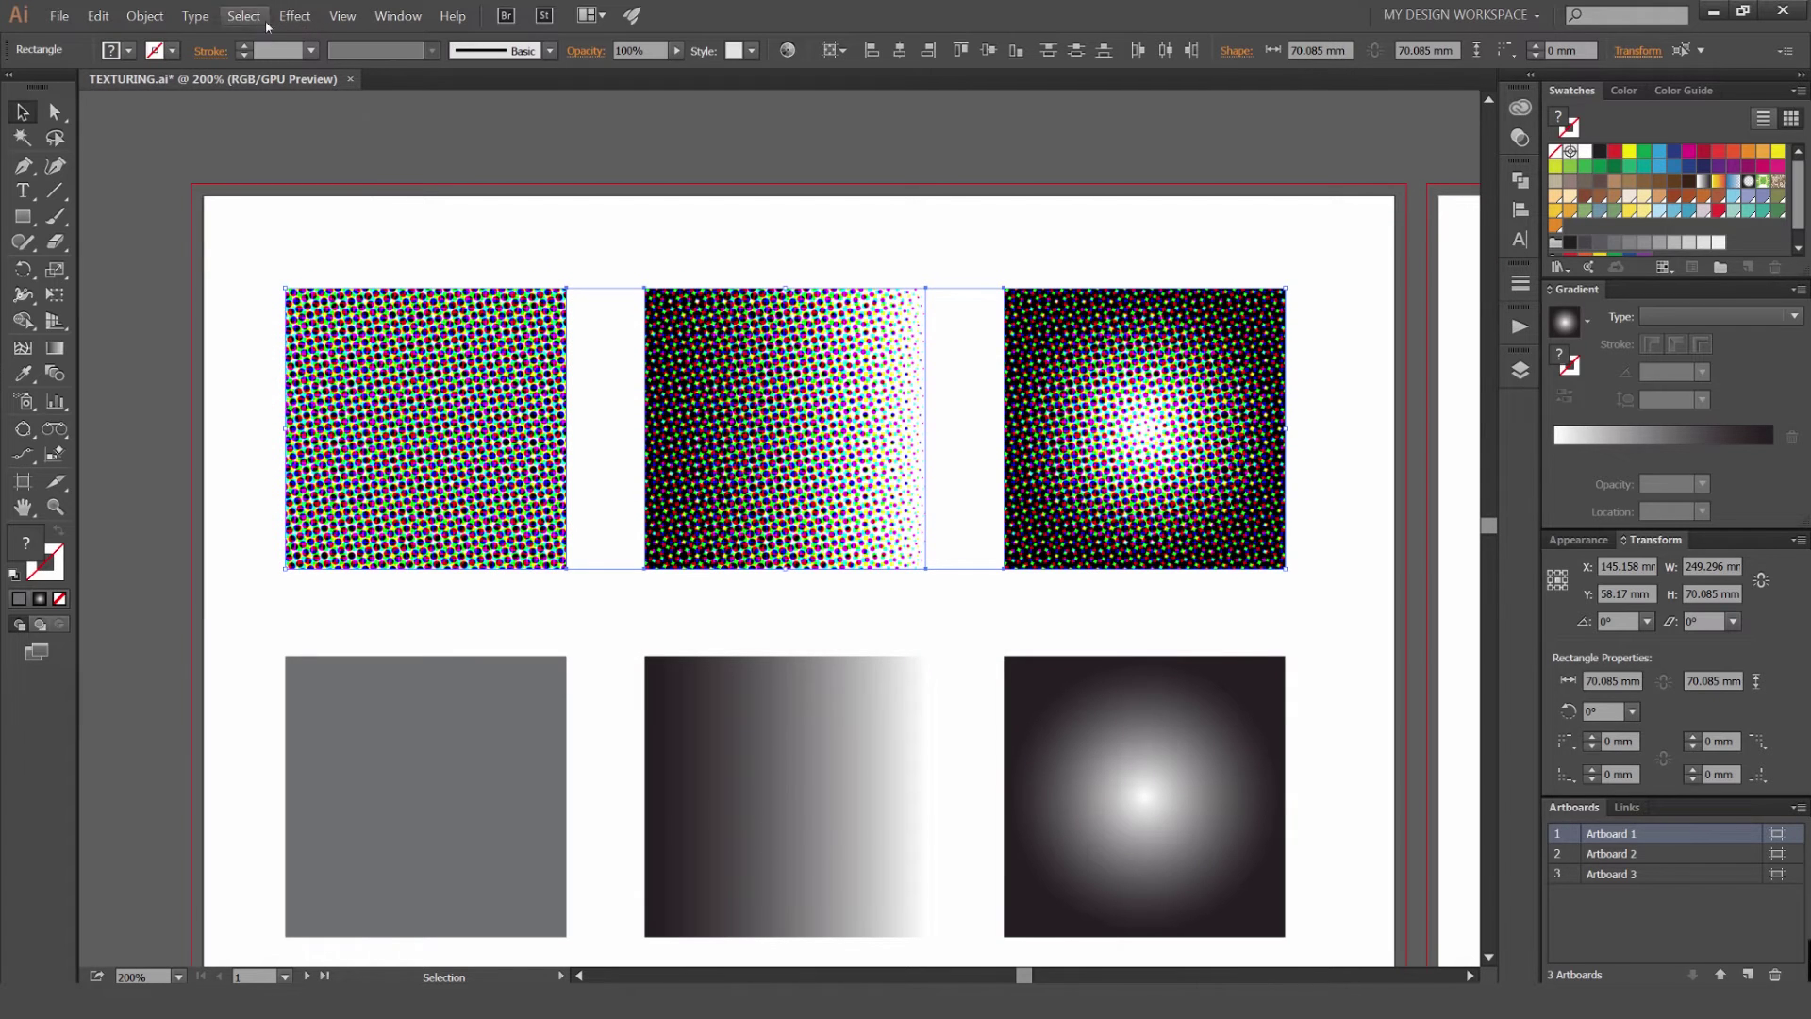
left_click(145, 16)
left_click(179, 217)
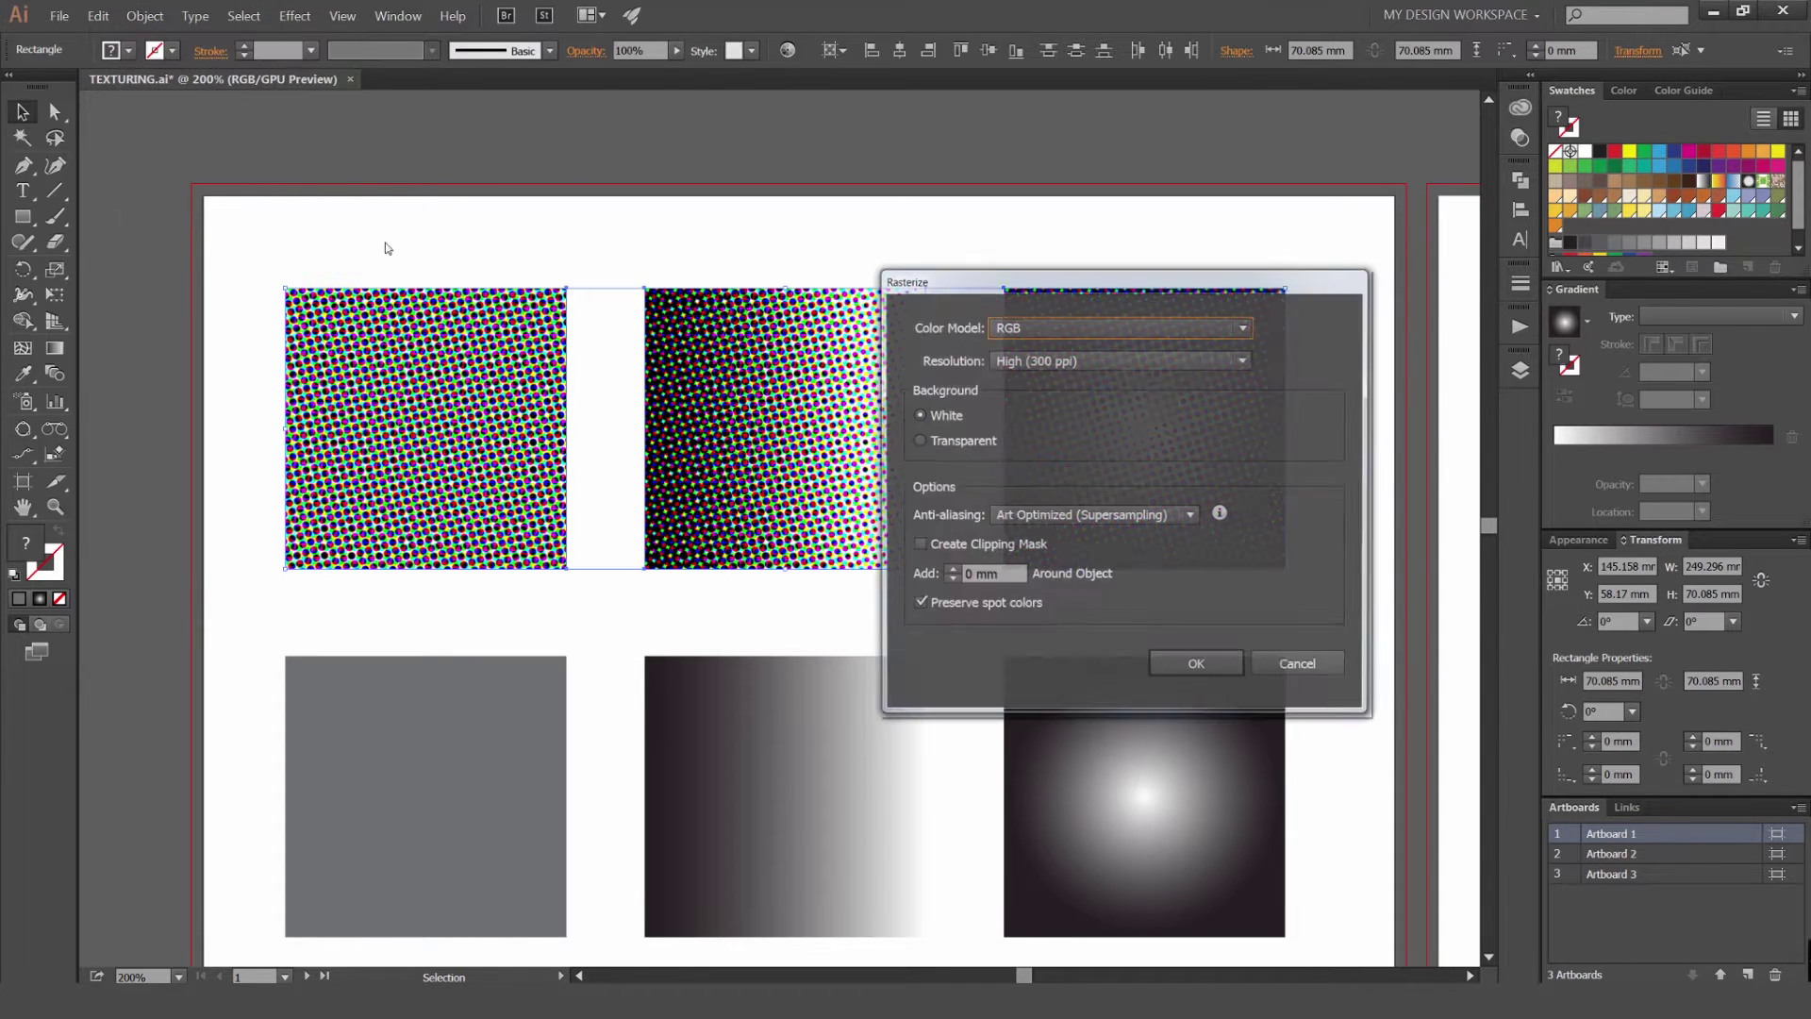
left_click(1196, 667)
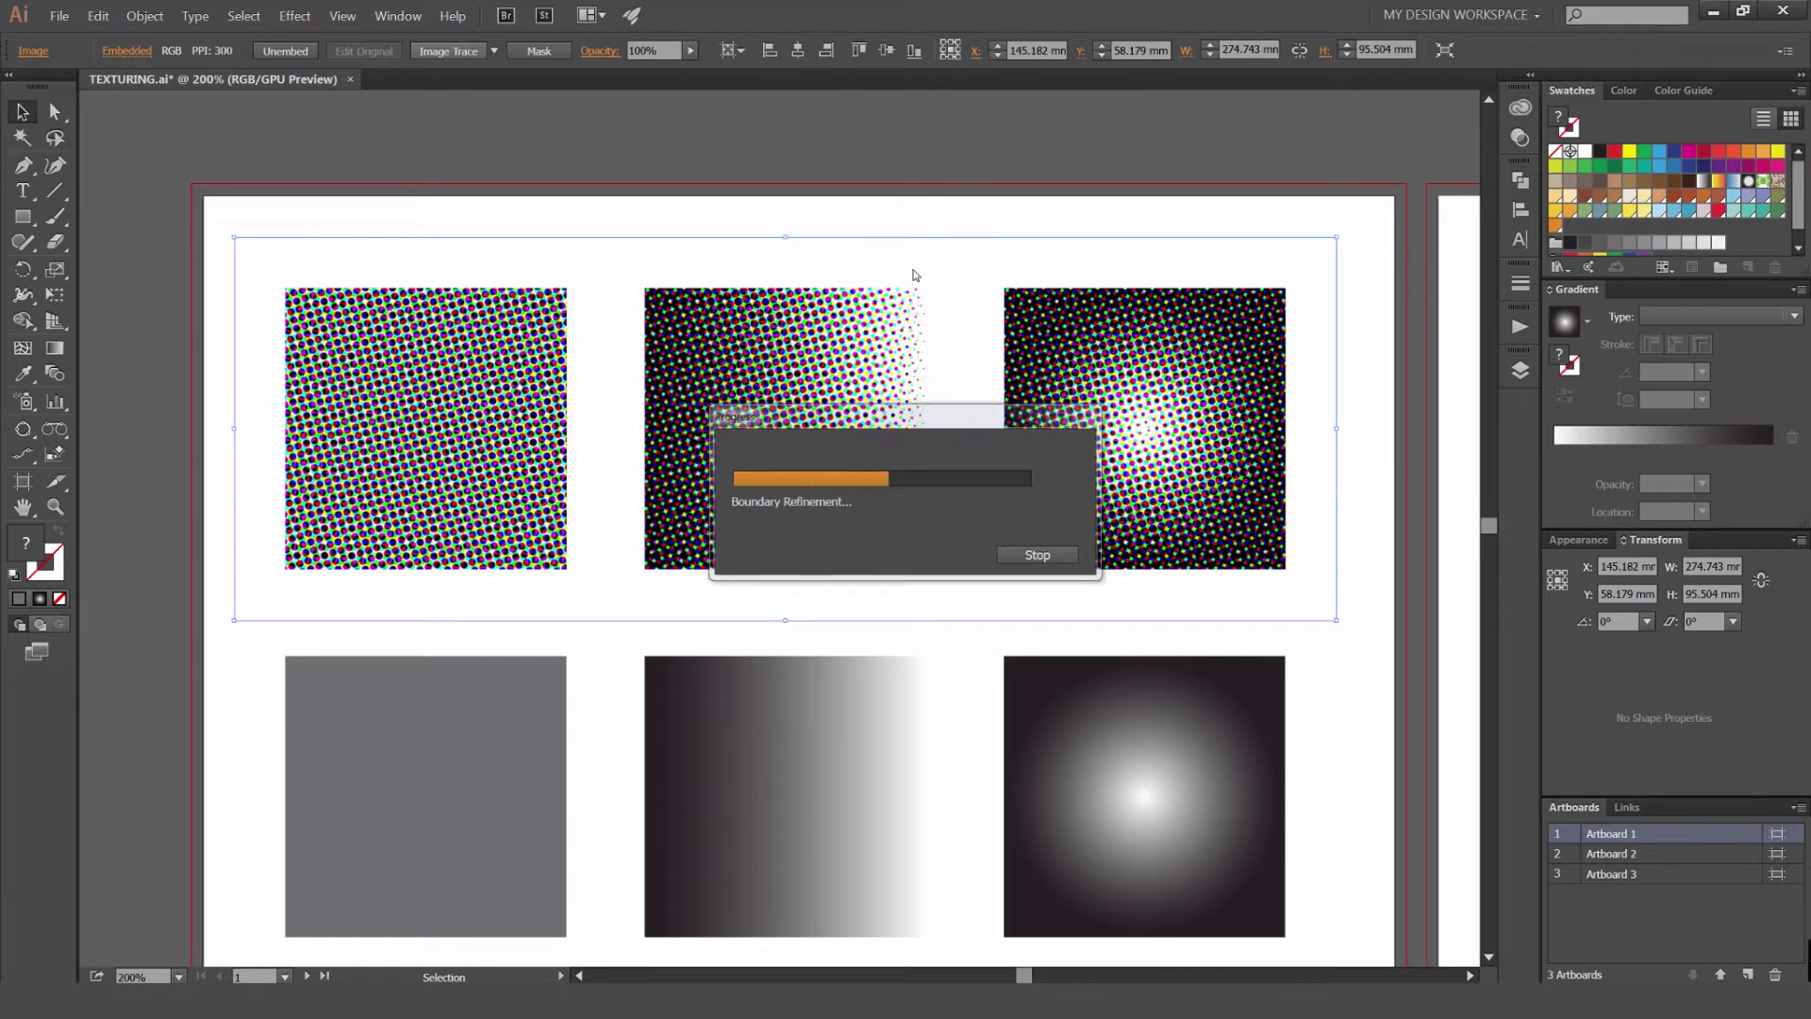
Examine the black-and-white tracing of the three upper halftone squares up close, comparing the dot shapes.
scroll(582, 340, "up", 1)
left_click_drag(591, 311, 735, 283)
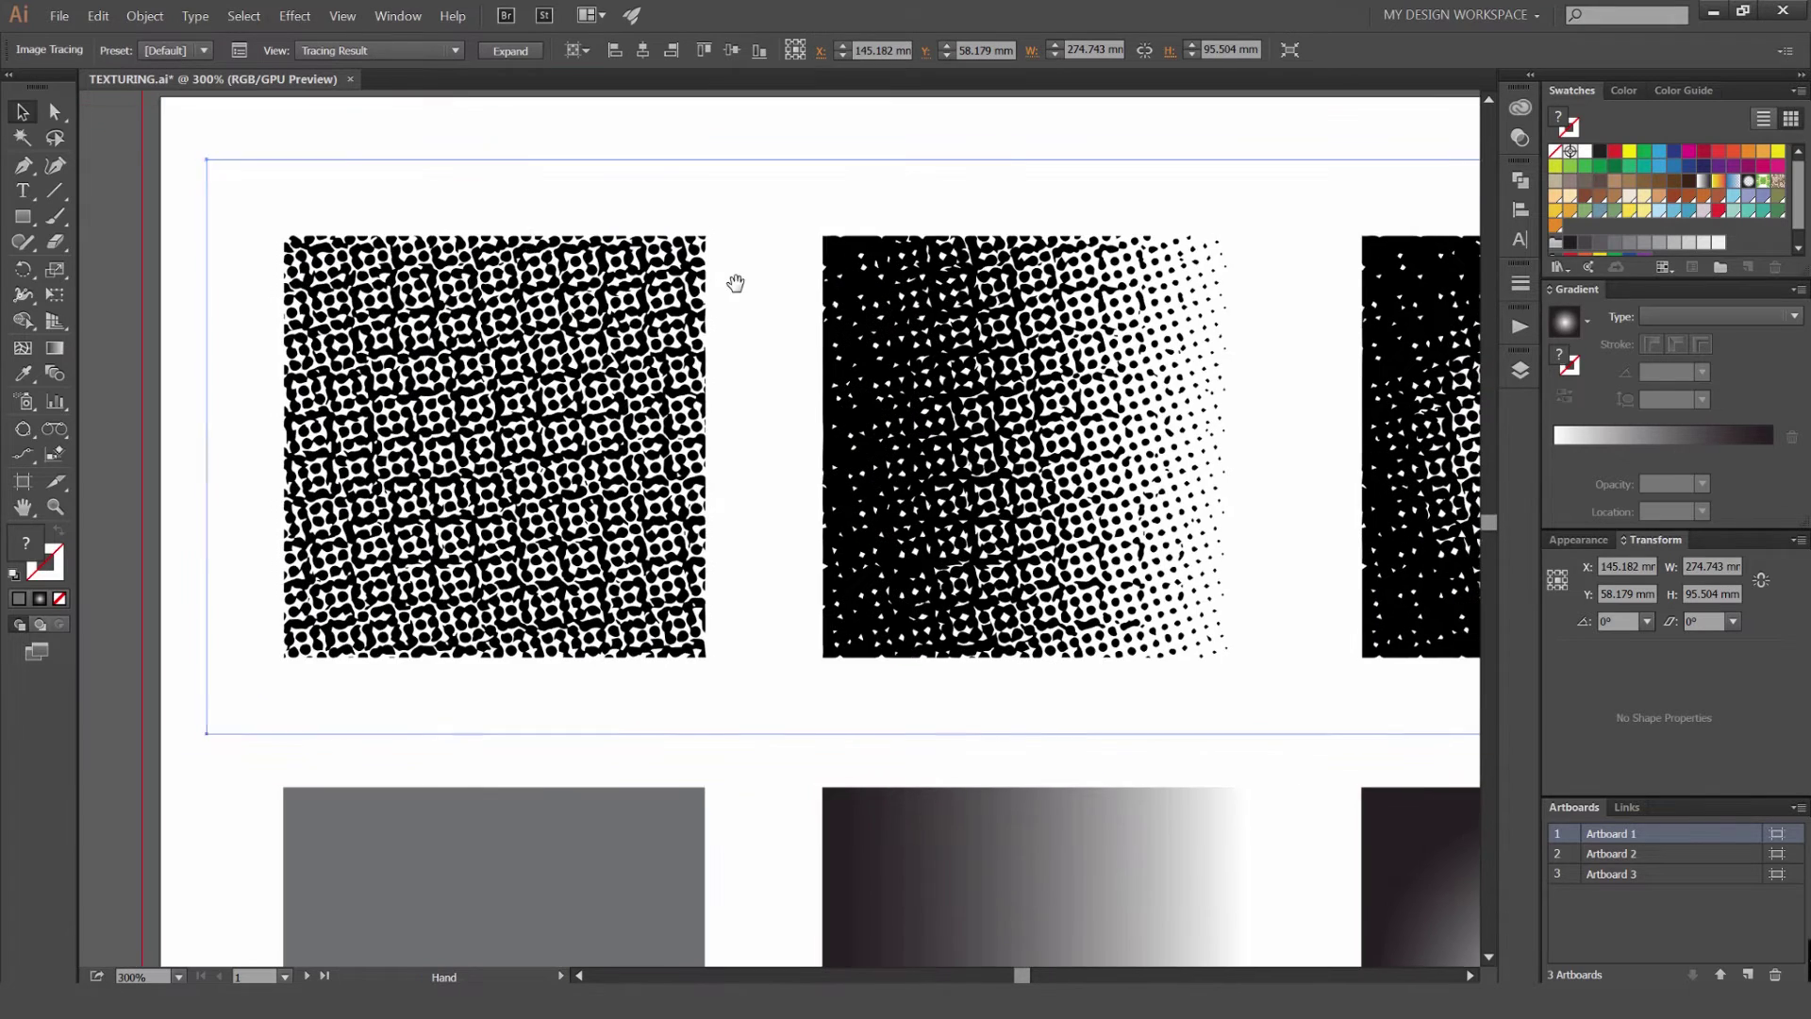
scroll(515, 243, "up", 1)
left_click_drag(572, 298, 599, 238)
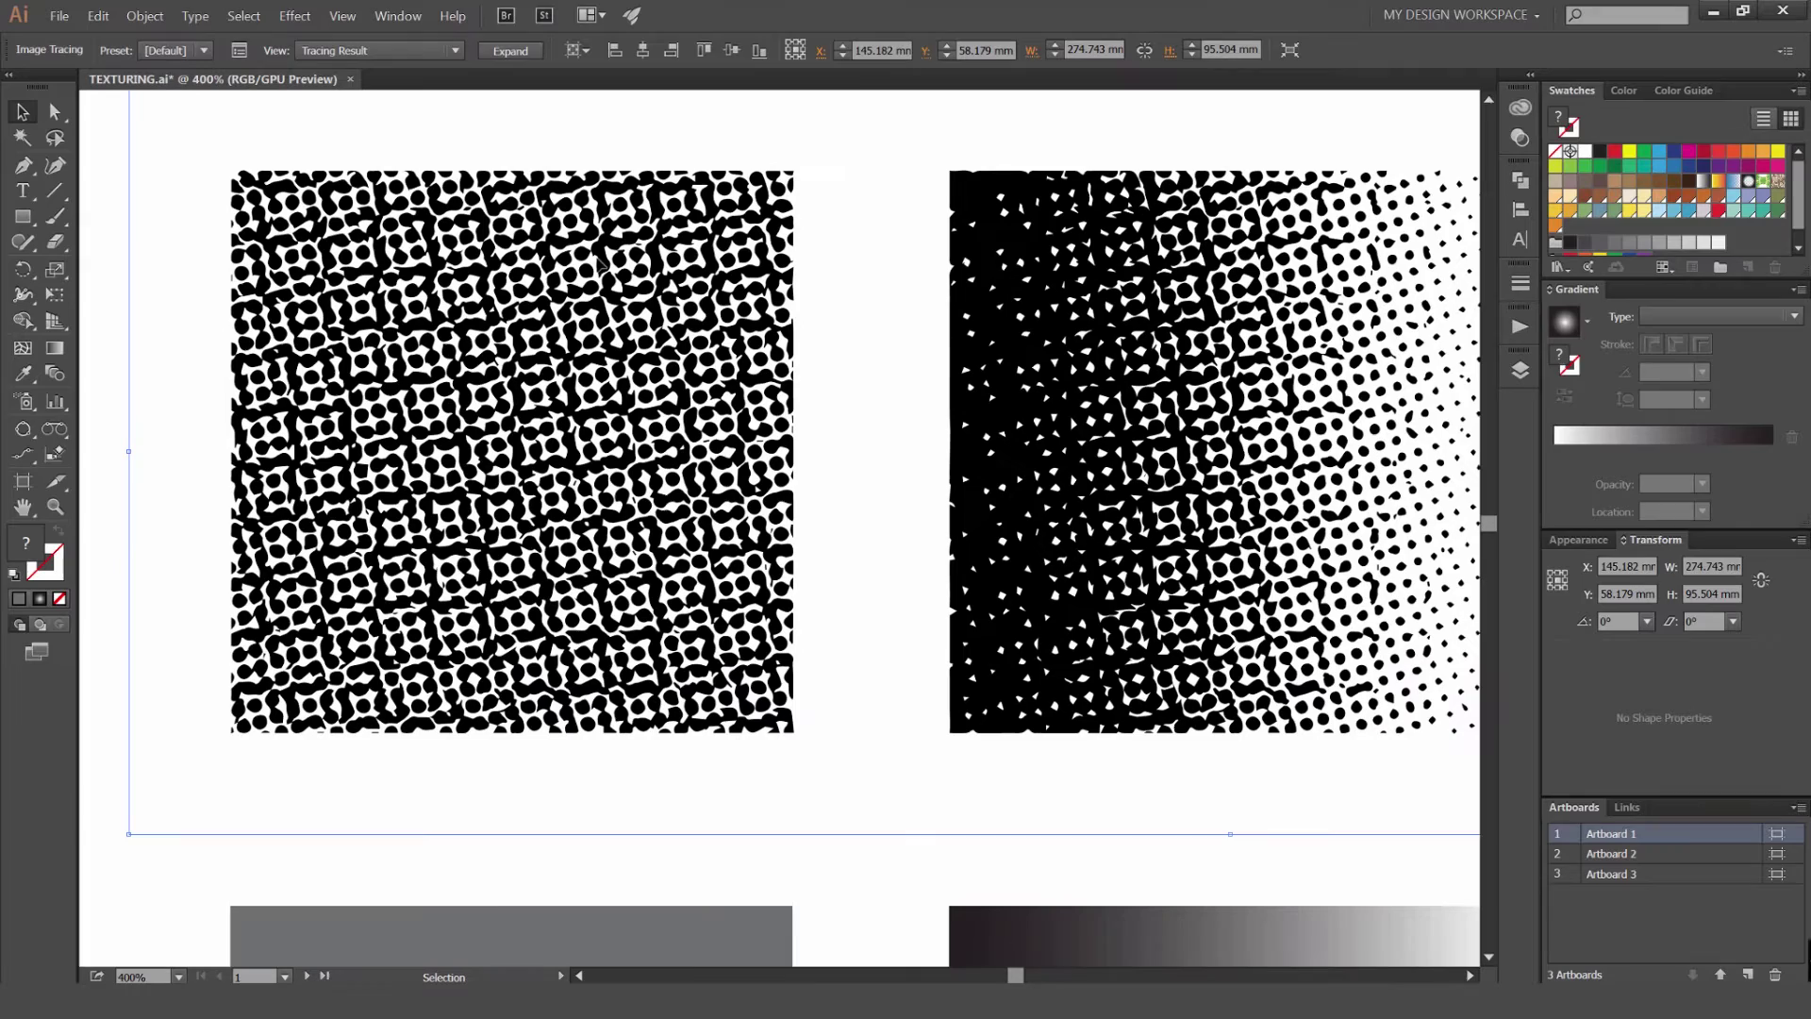
left_click_drag(942, 320, 264, 305)
left_click_drag(1233, 337, 1050, 341)
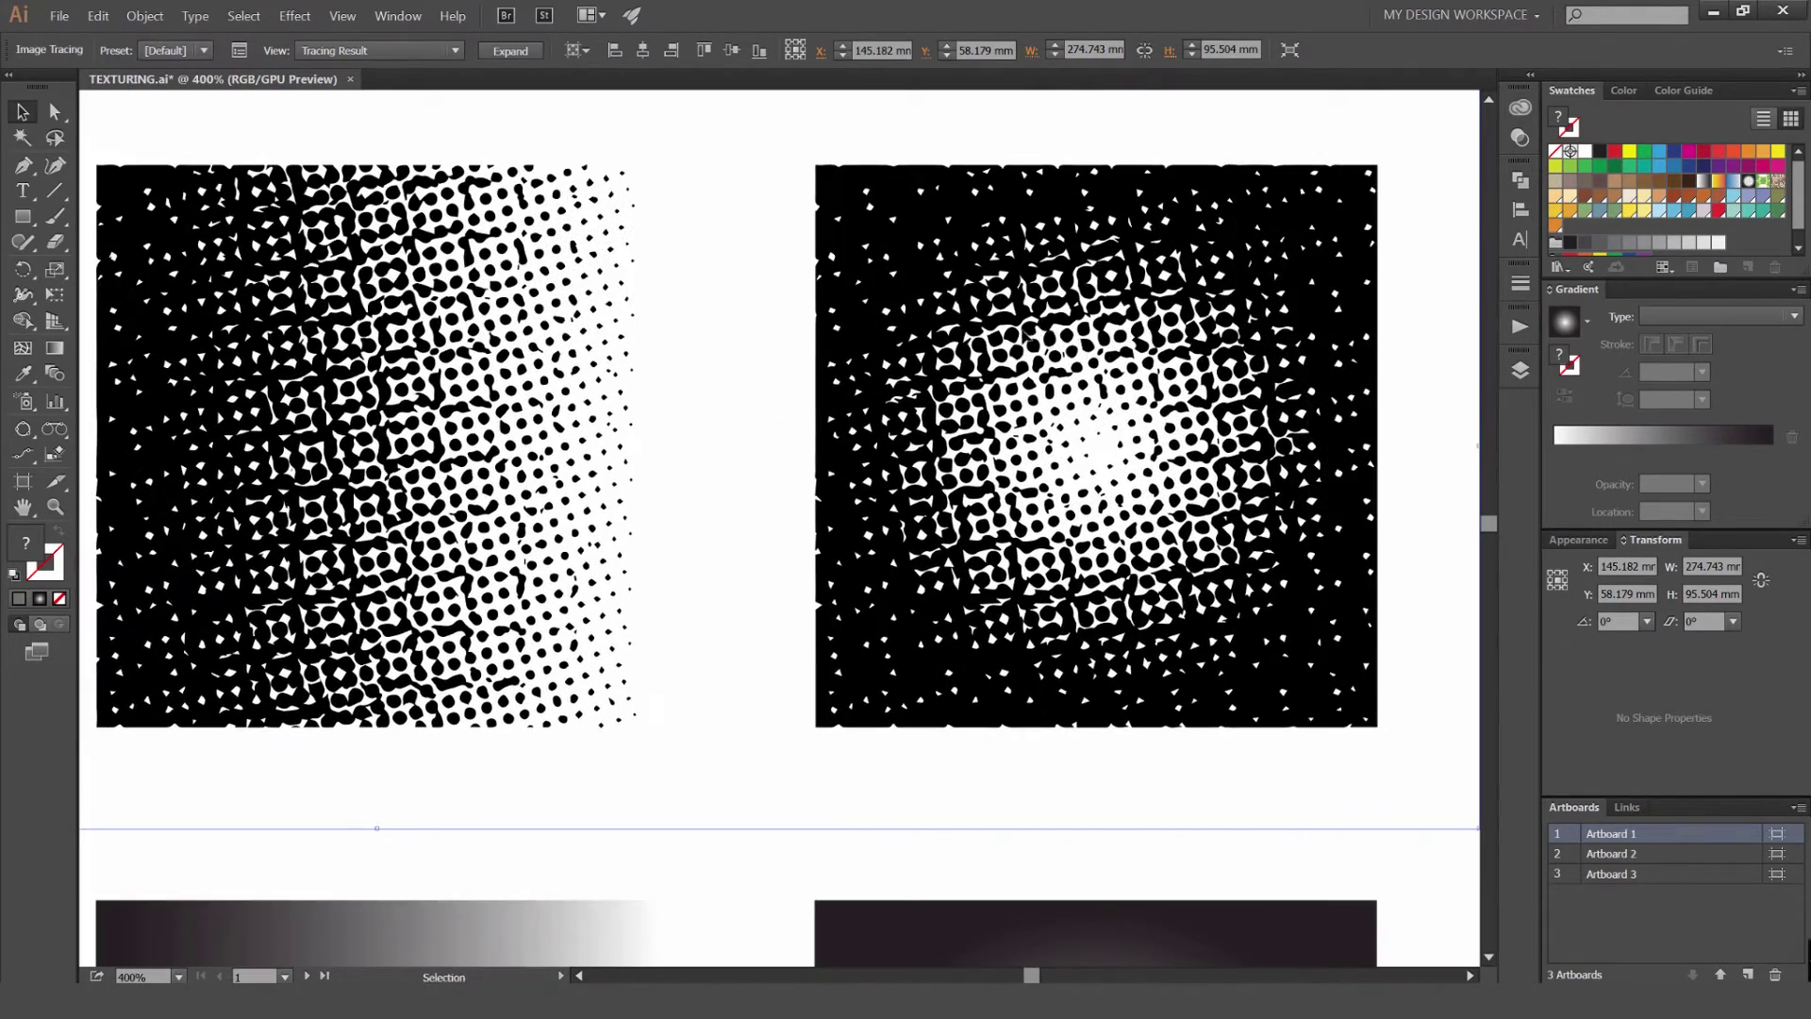
left_click_drag(563, 351, 1013, 312)
scroll(627, 326, "up", 2)
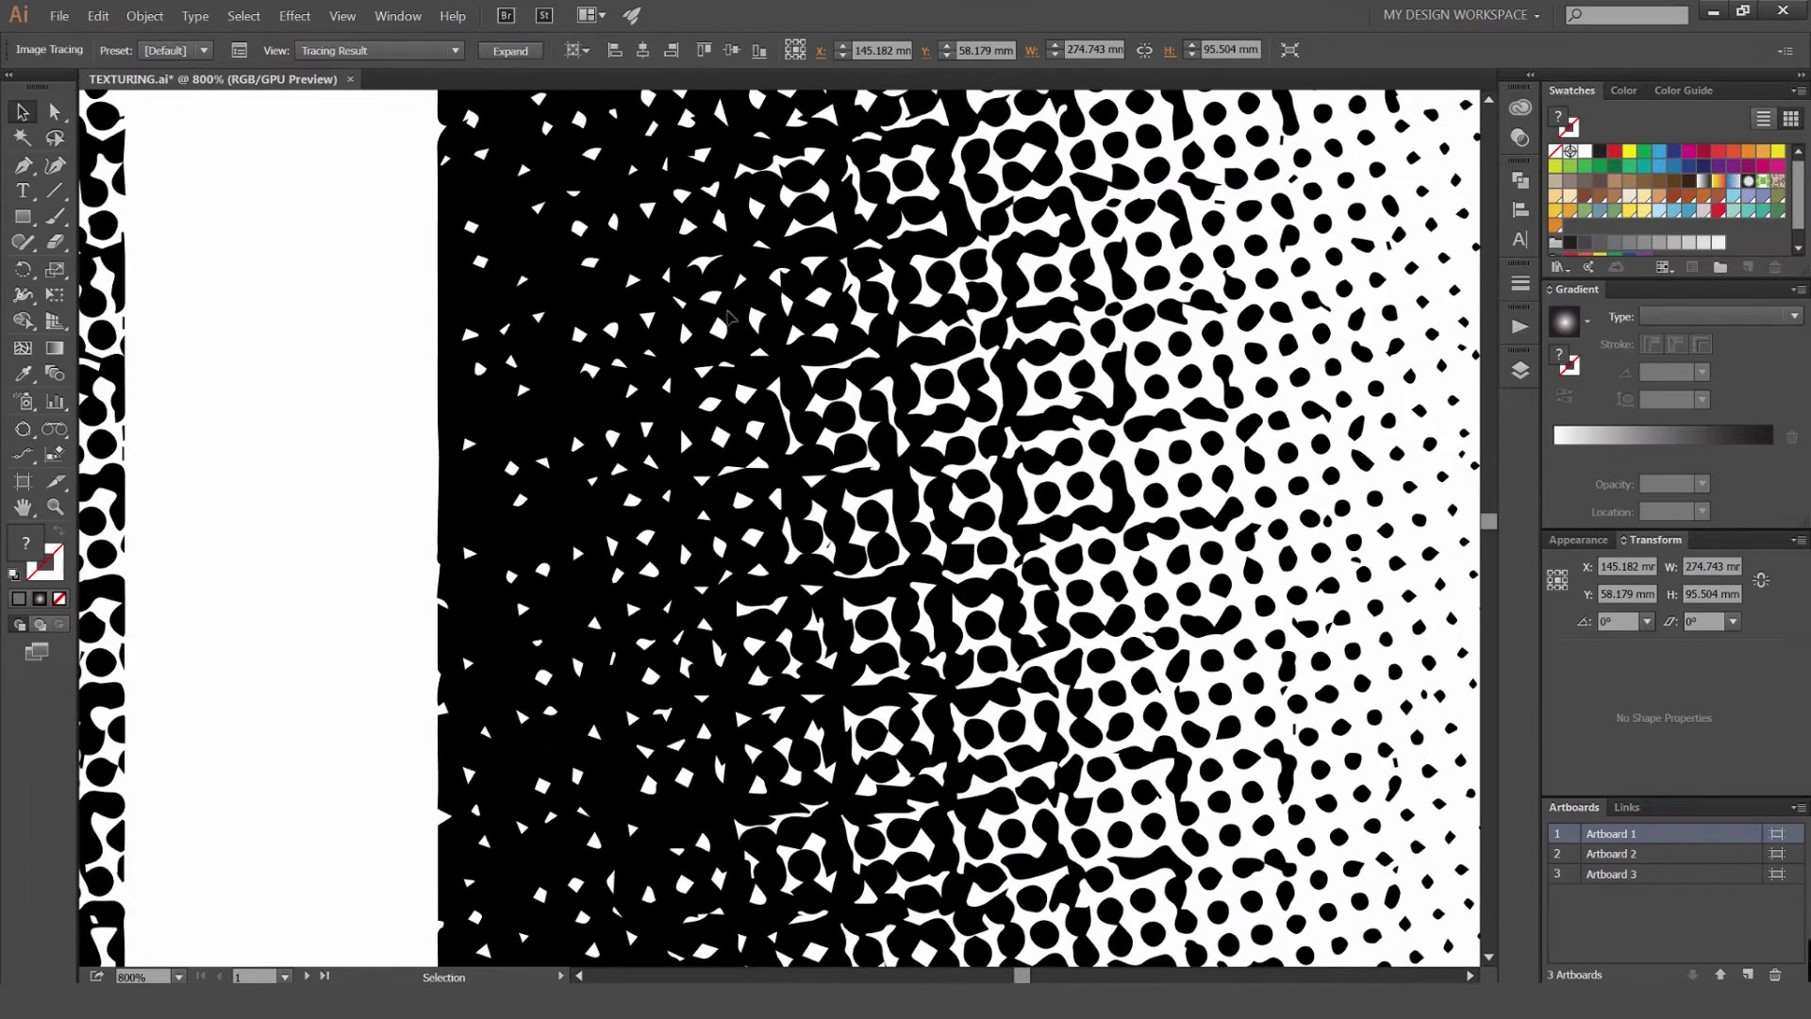
scroll(709, 321, "down", 3)
left_click_drag(757, 327, 800, 325)
scroll(799, 325, "down", 2)
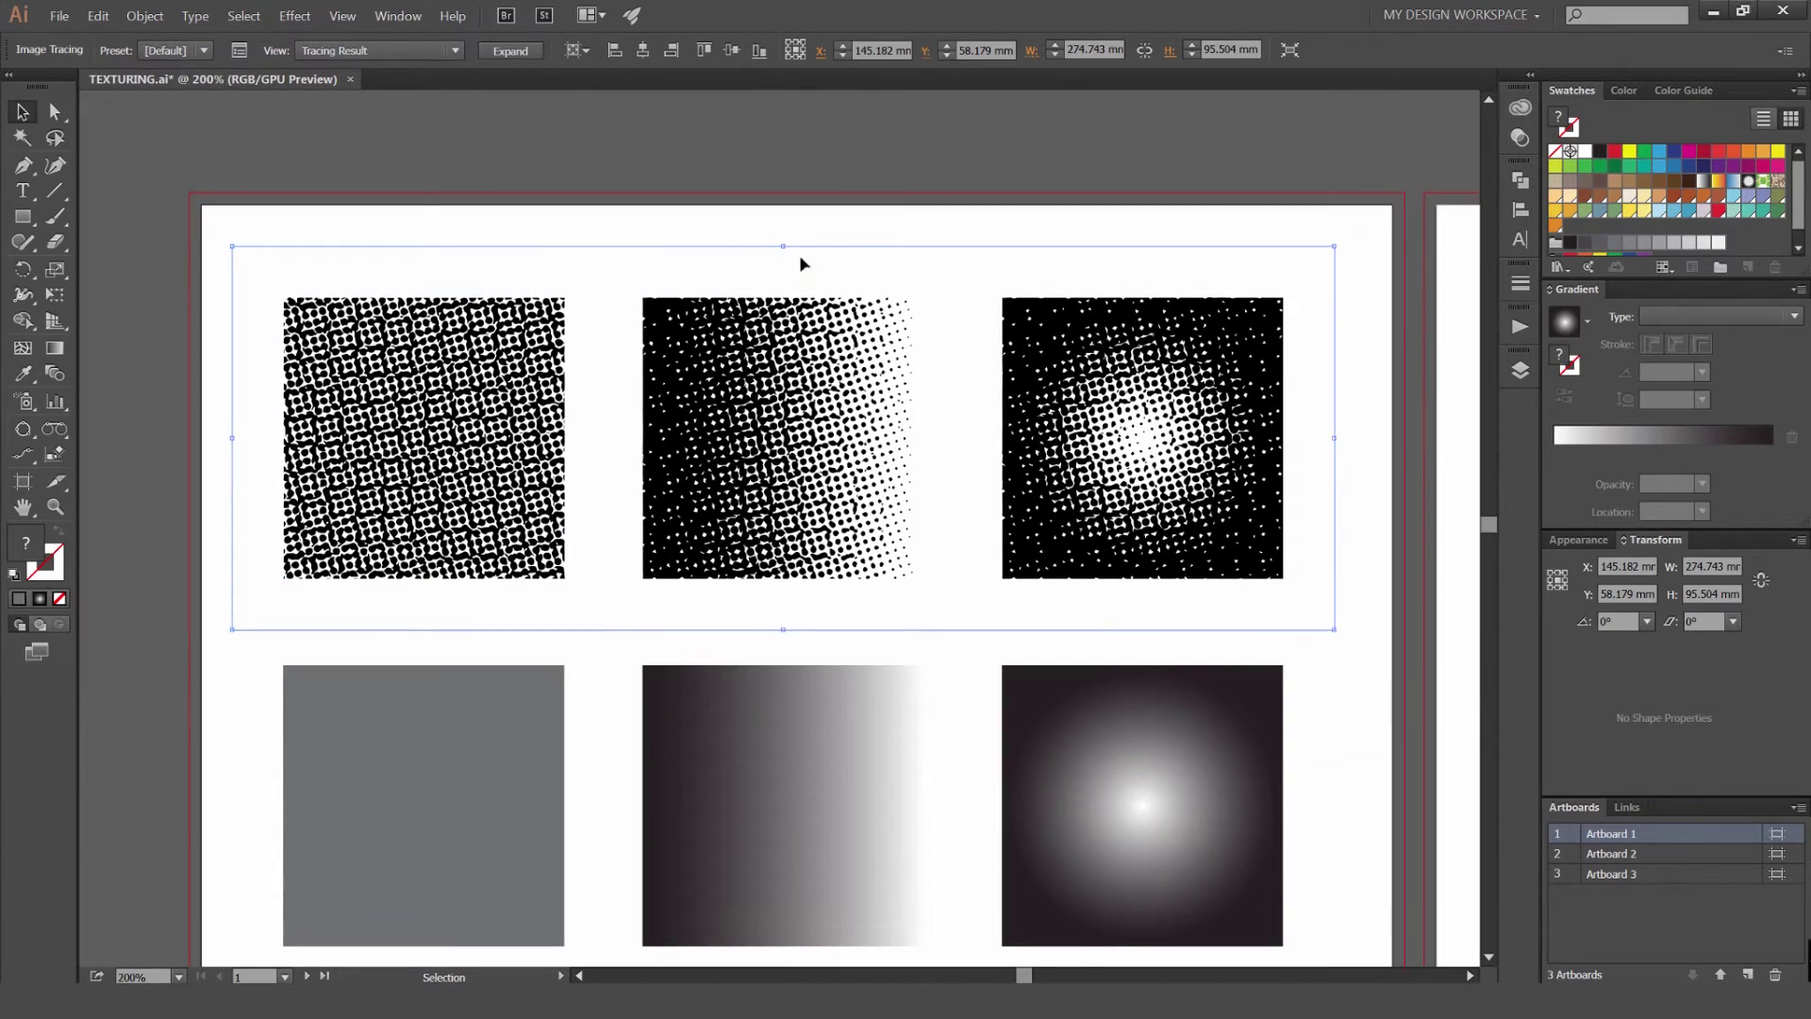
Expand the upper row's image tracing into editable vector paths and deselect it.
left_click(510, 51)
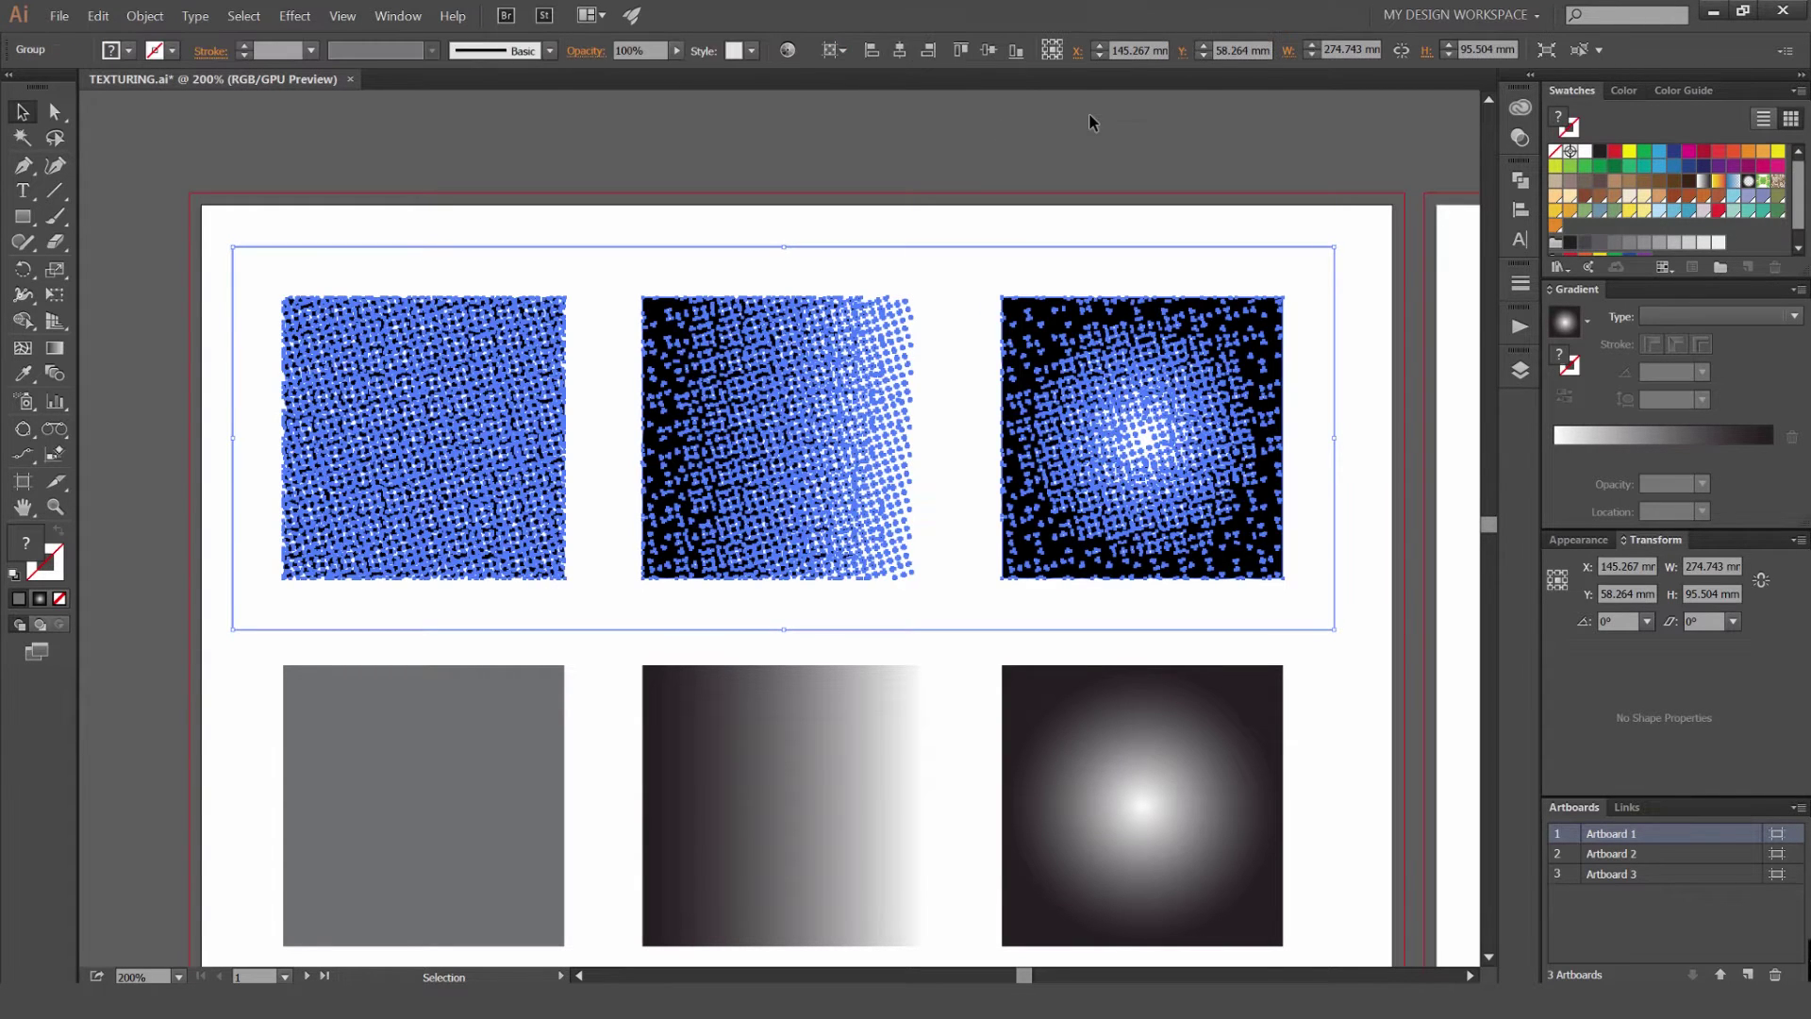
scroll(955, 188, "up", 1)
left_click_drag(929, 282, 1047, 161)
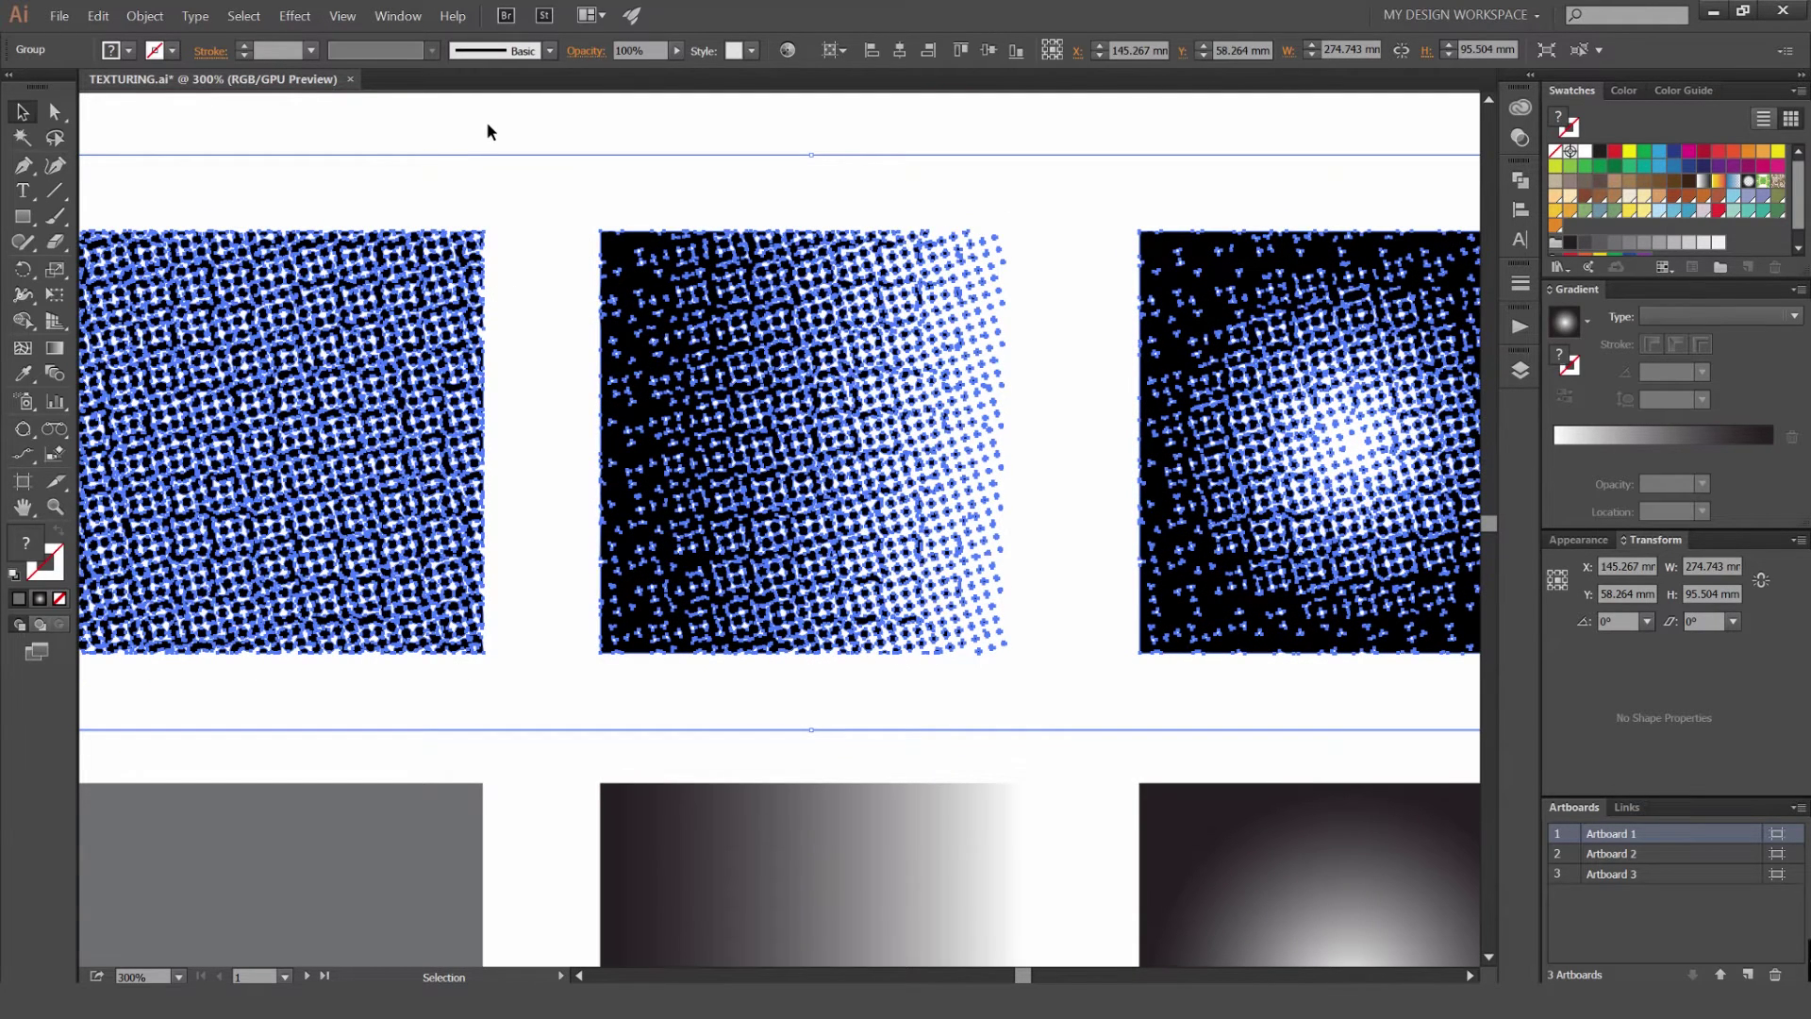
left_click(519, 127)
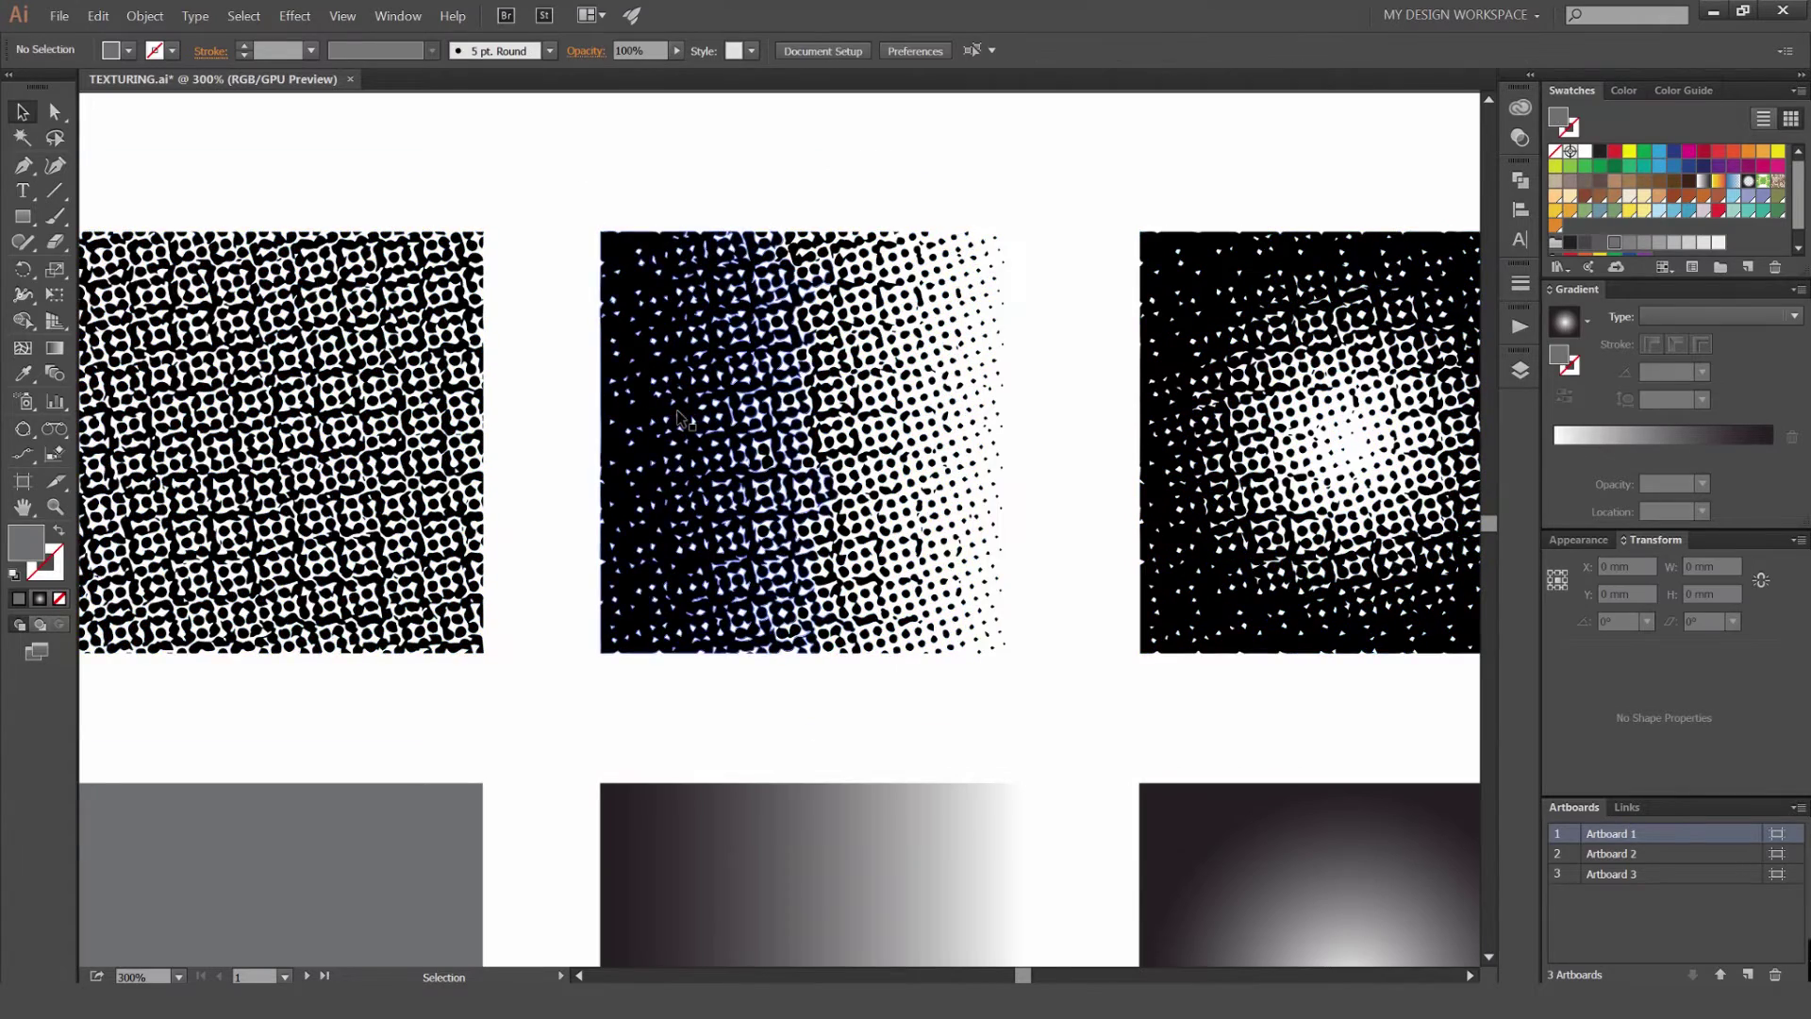
key("ctrl+minus")
left_click_drag(802, 382, 774, 316)
left_click(1011, 368)
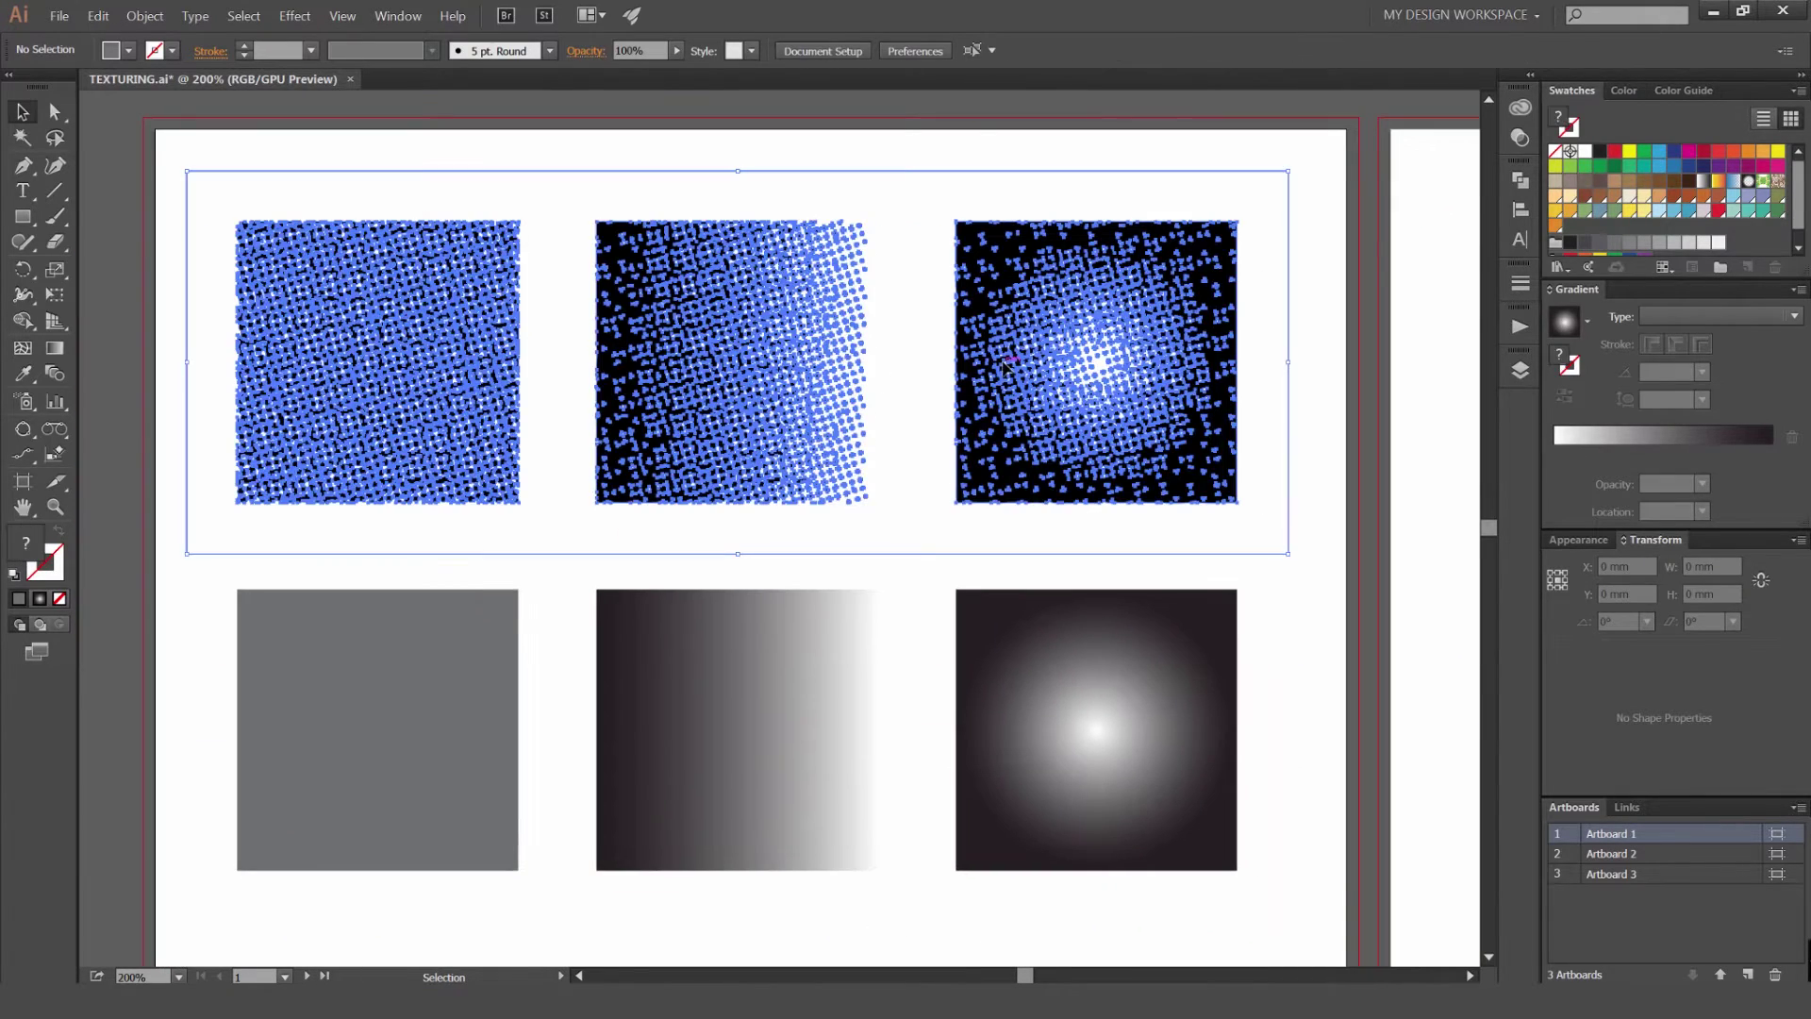
left_click(1269, 587)
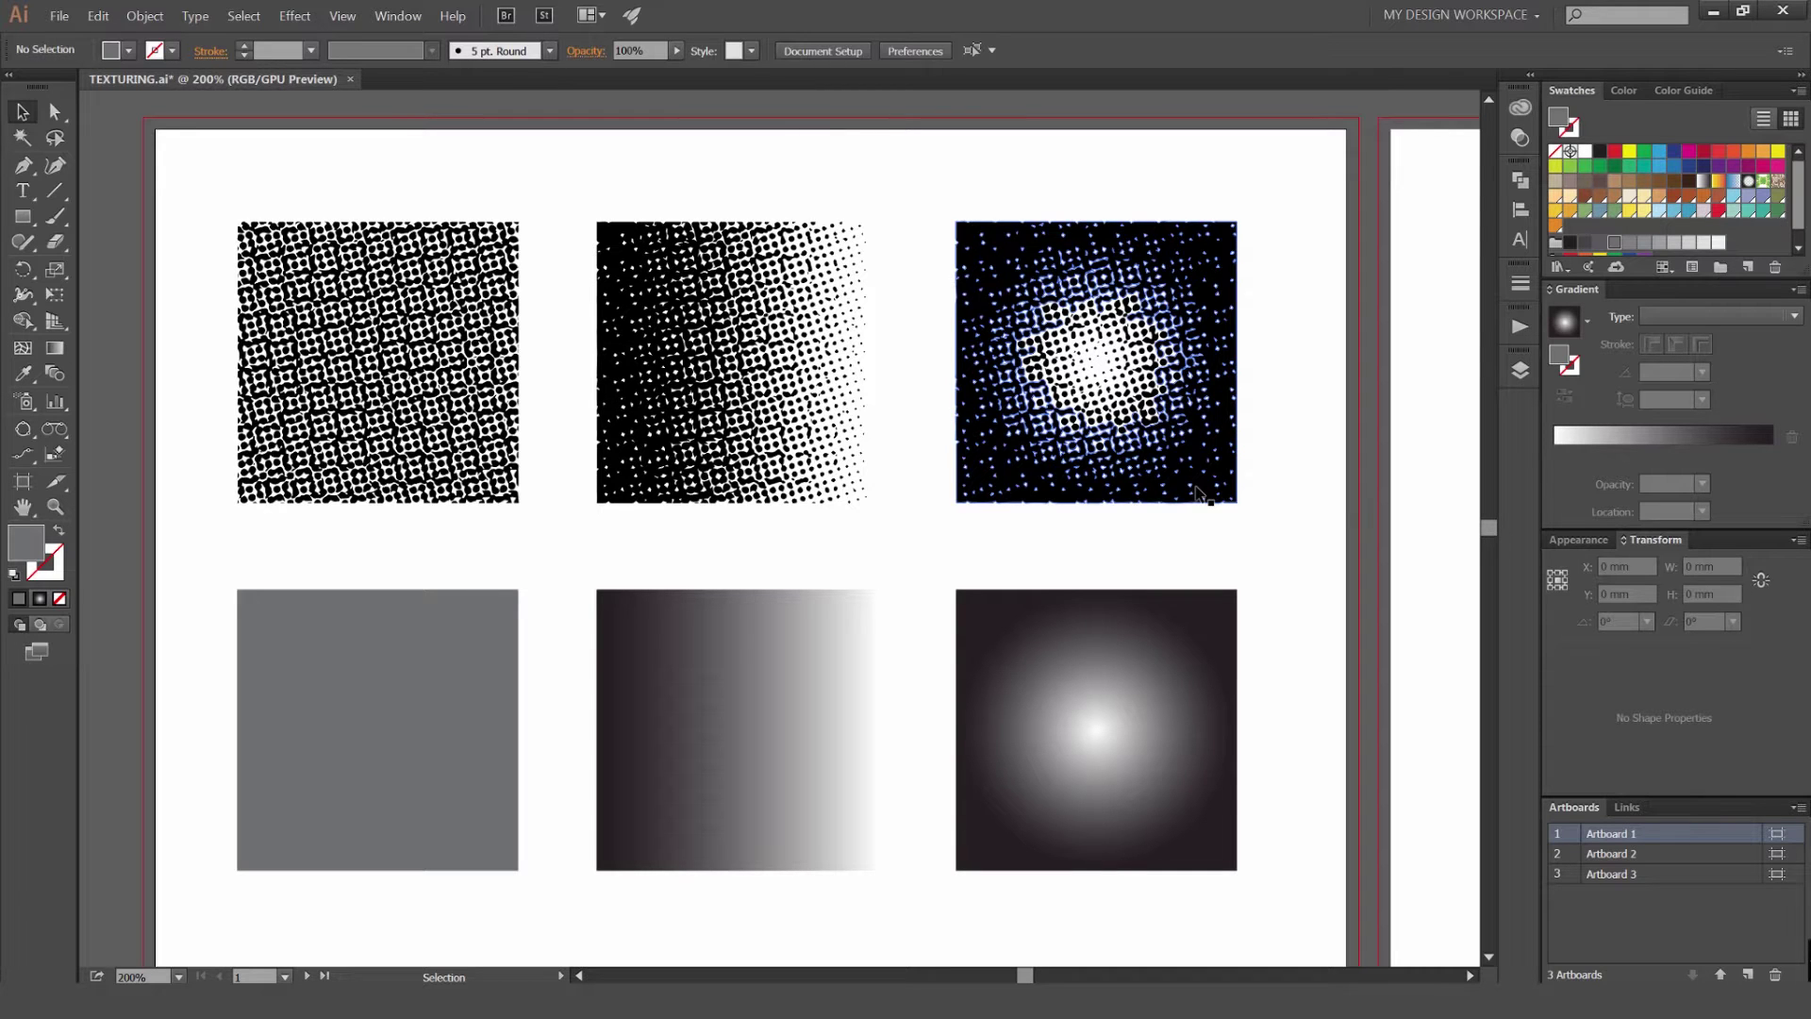
key("space")
left_click_drag(1286, 659, 1283, 575)
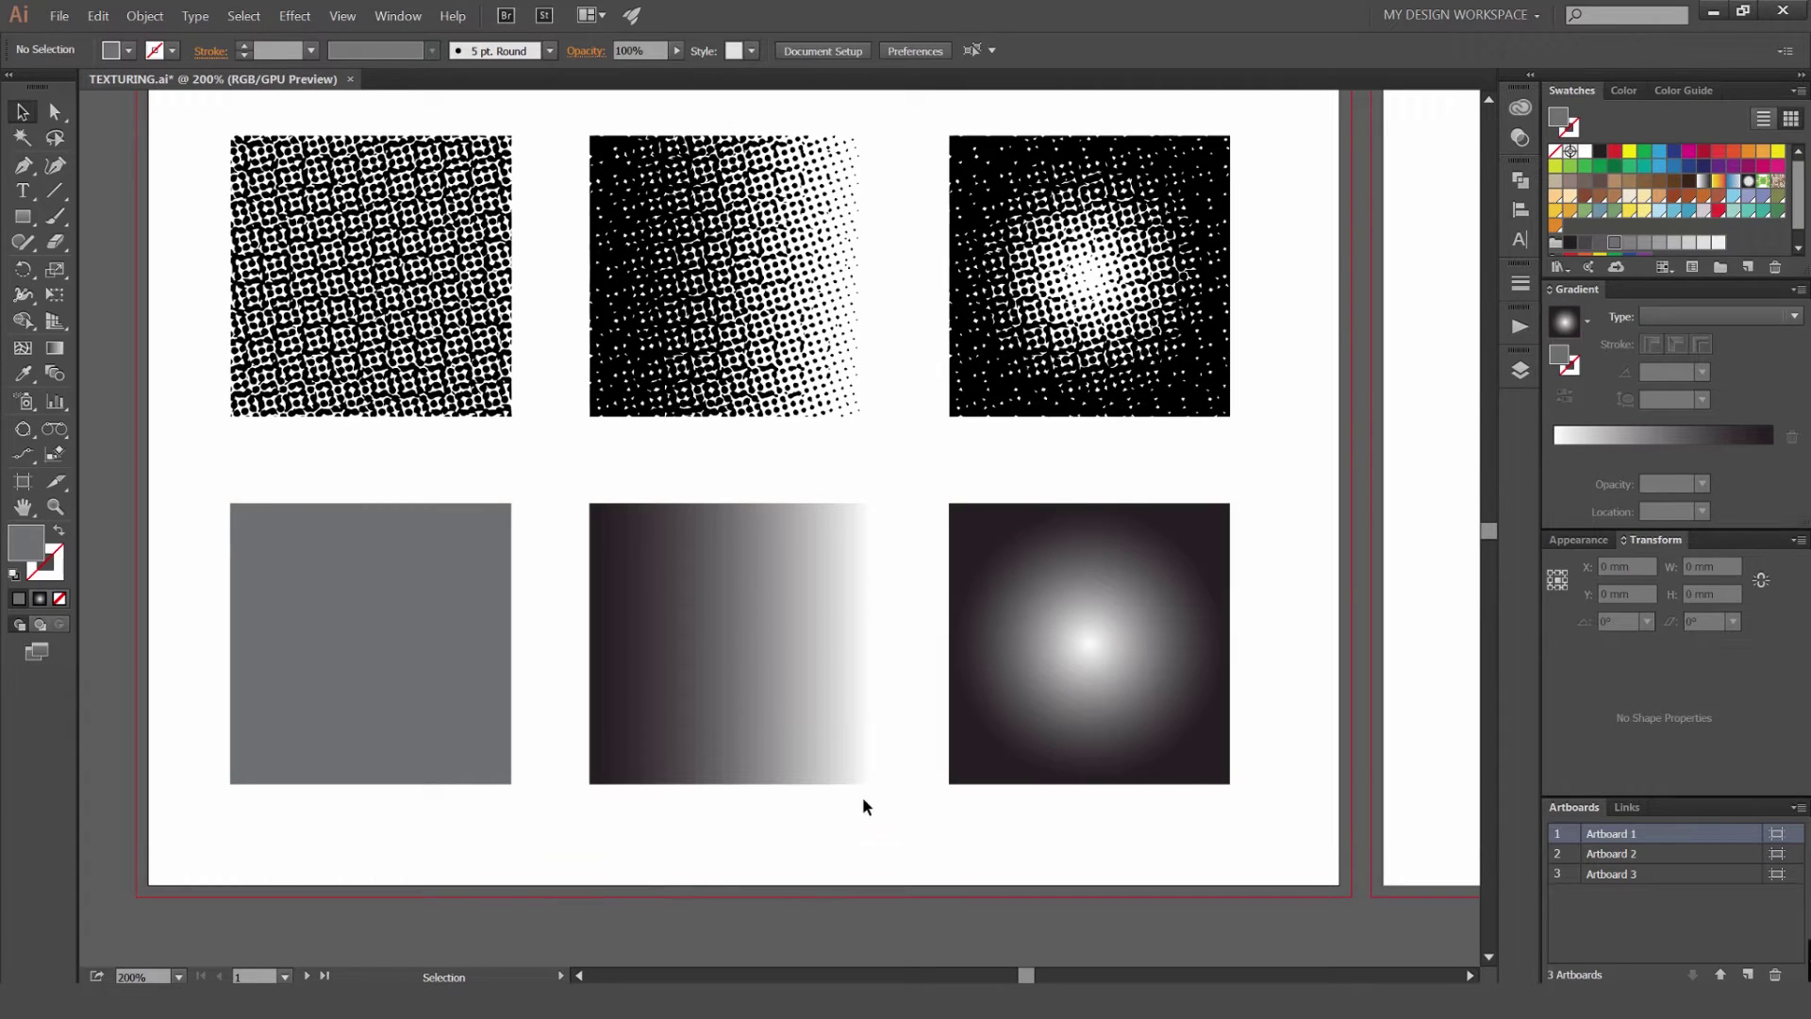
left_click(619, 456)
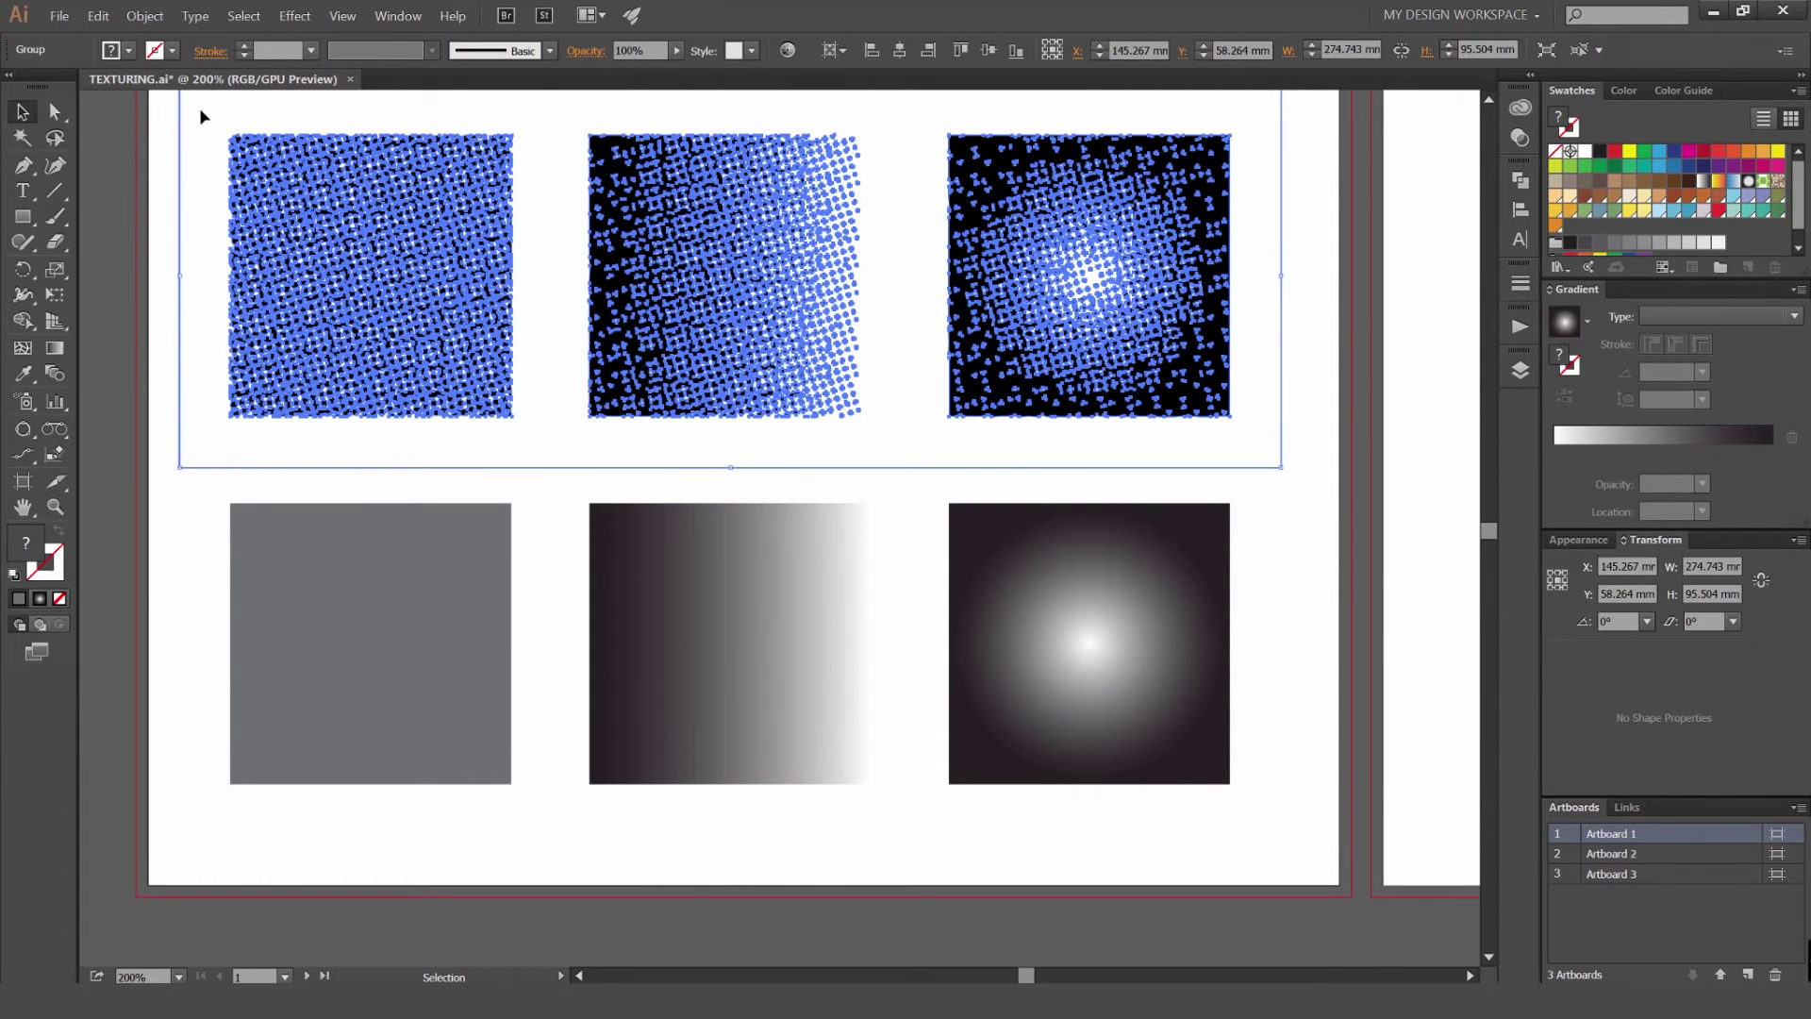
left_click(162, 110)
Switch the document color mode to CMYK Color.
left_click(58, 16)
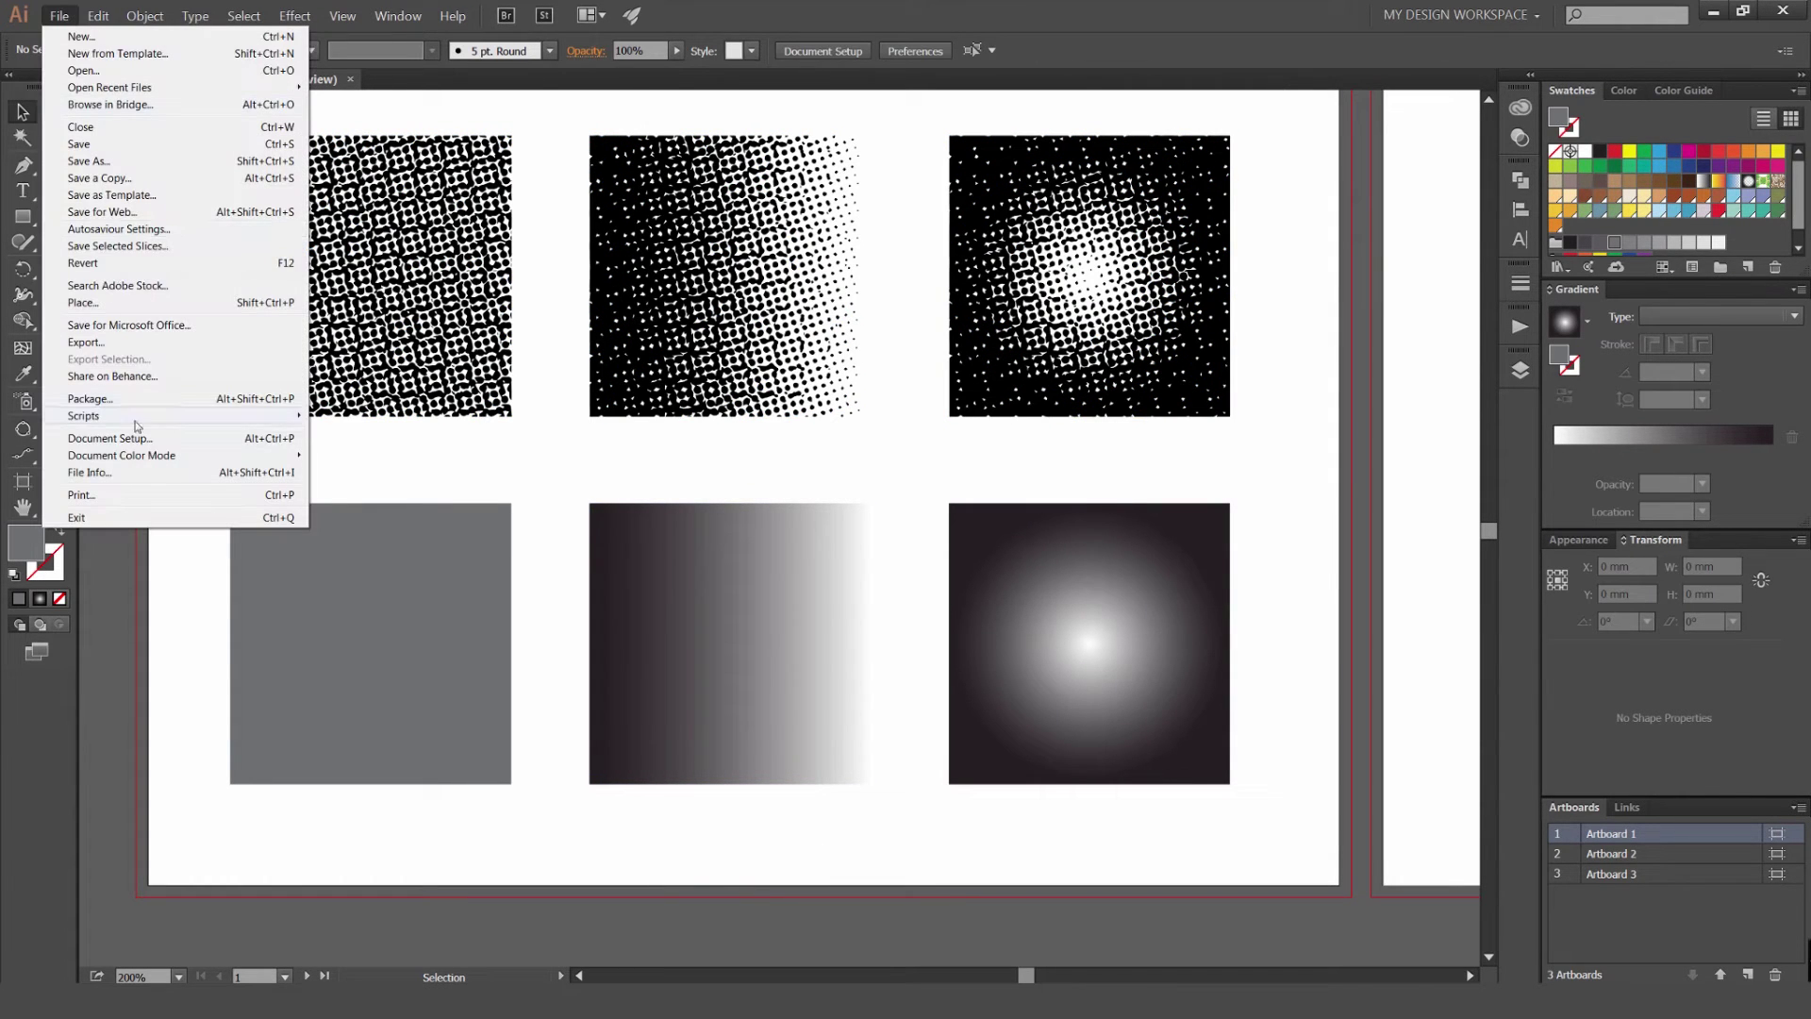
mouse_move(132, 456)
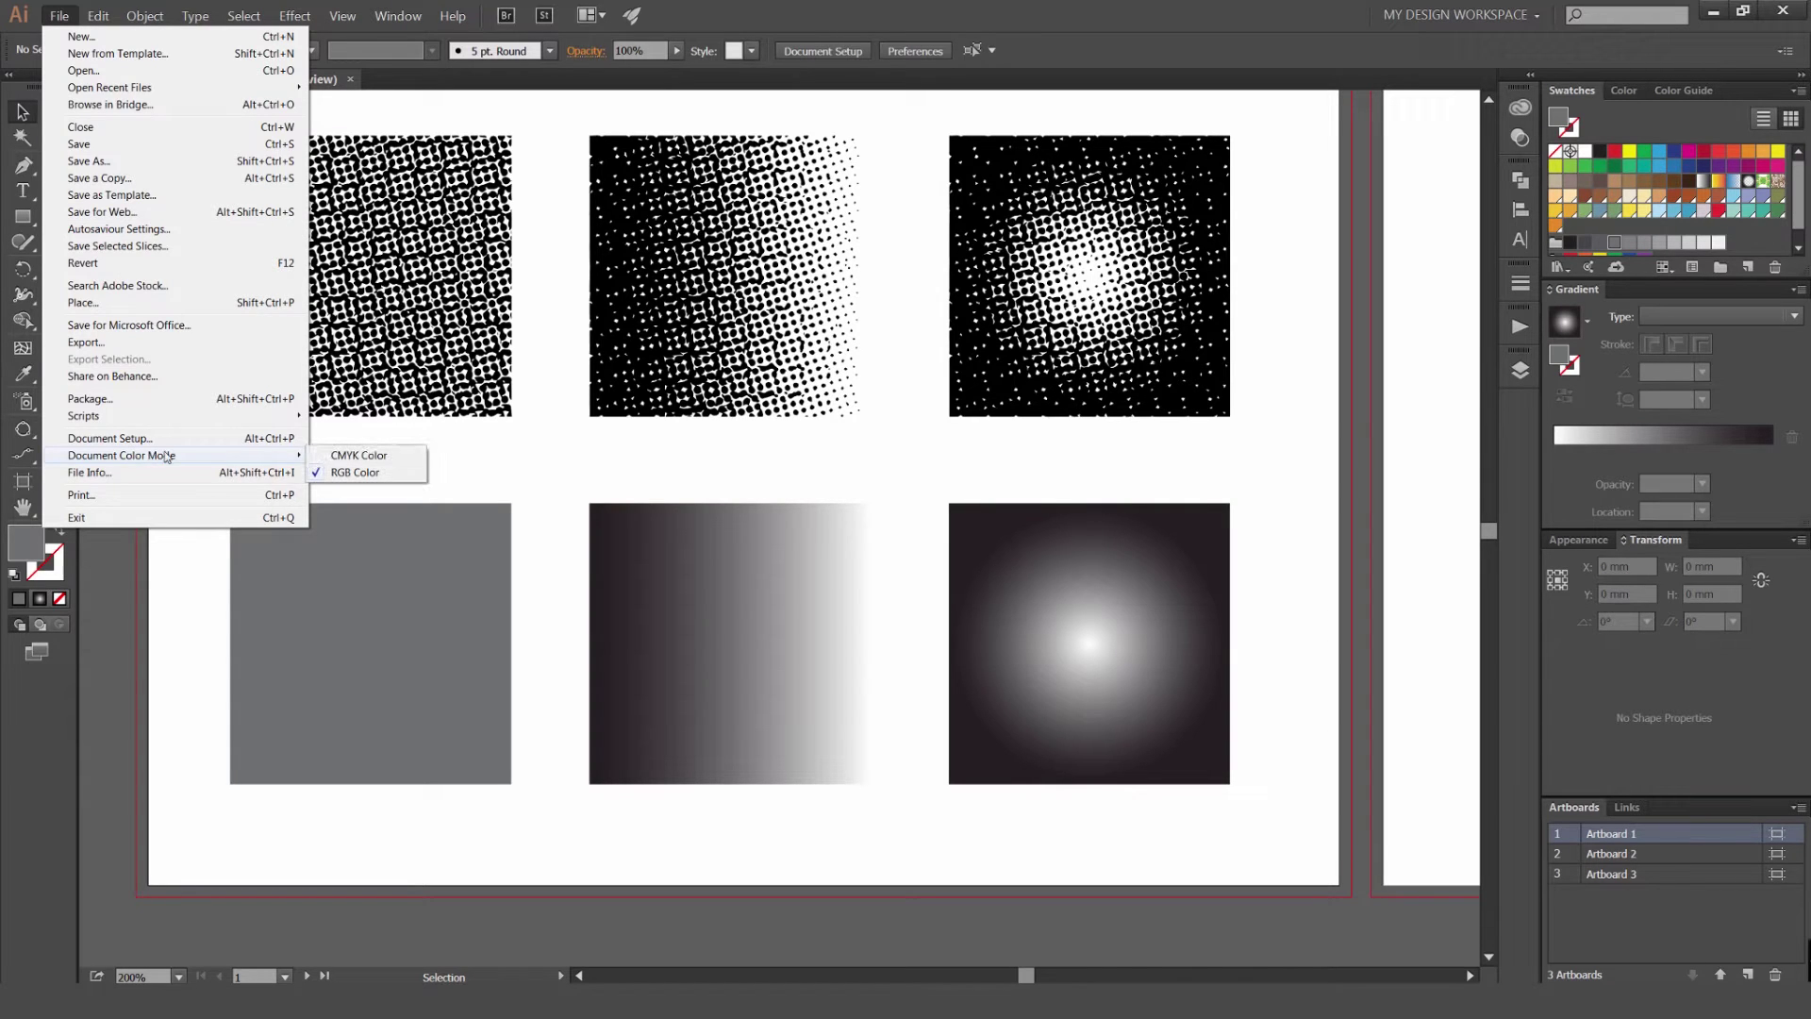
left_click(351, 455)
Apply the Color Halftone effect with its default settings to the three squares in the lower row.
left_click_drag(190, 493, 308, 549)
left_click(371, 578)
left_click(801, 546, "shift")
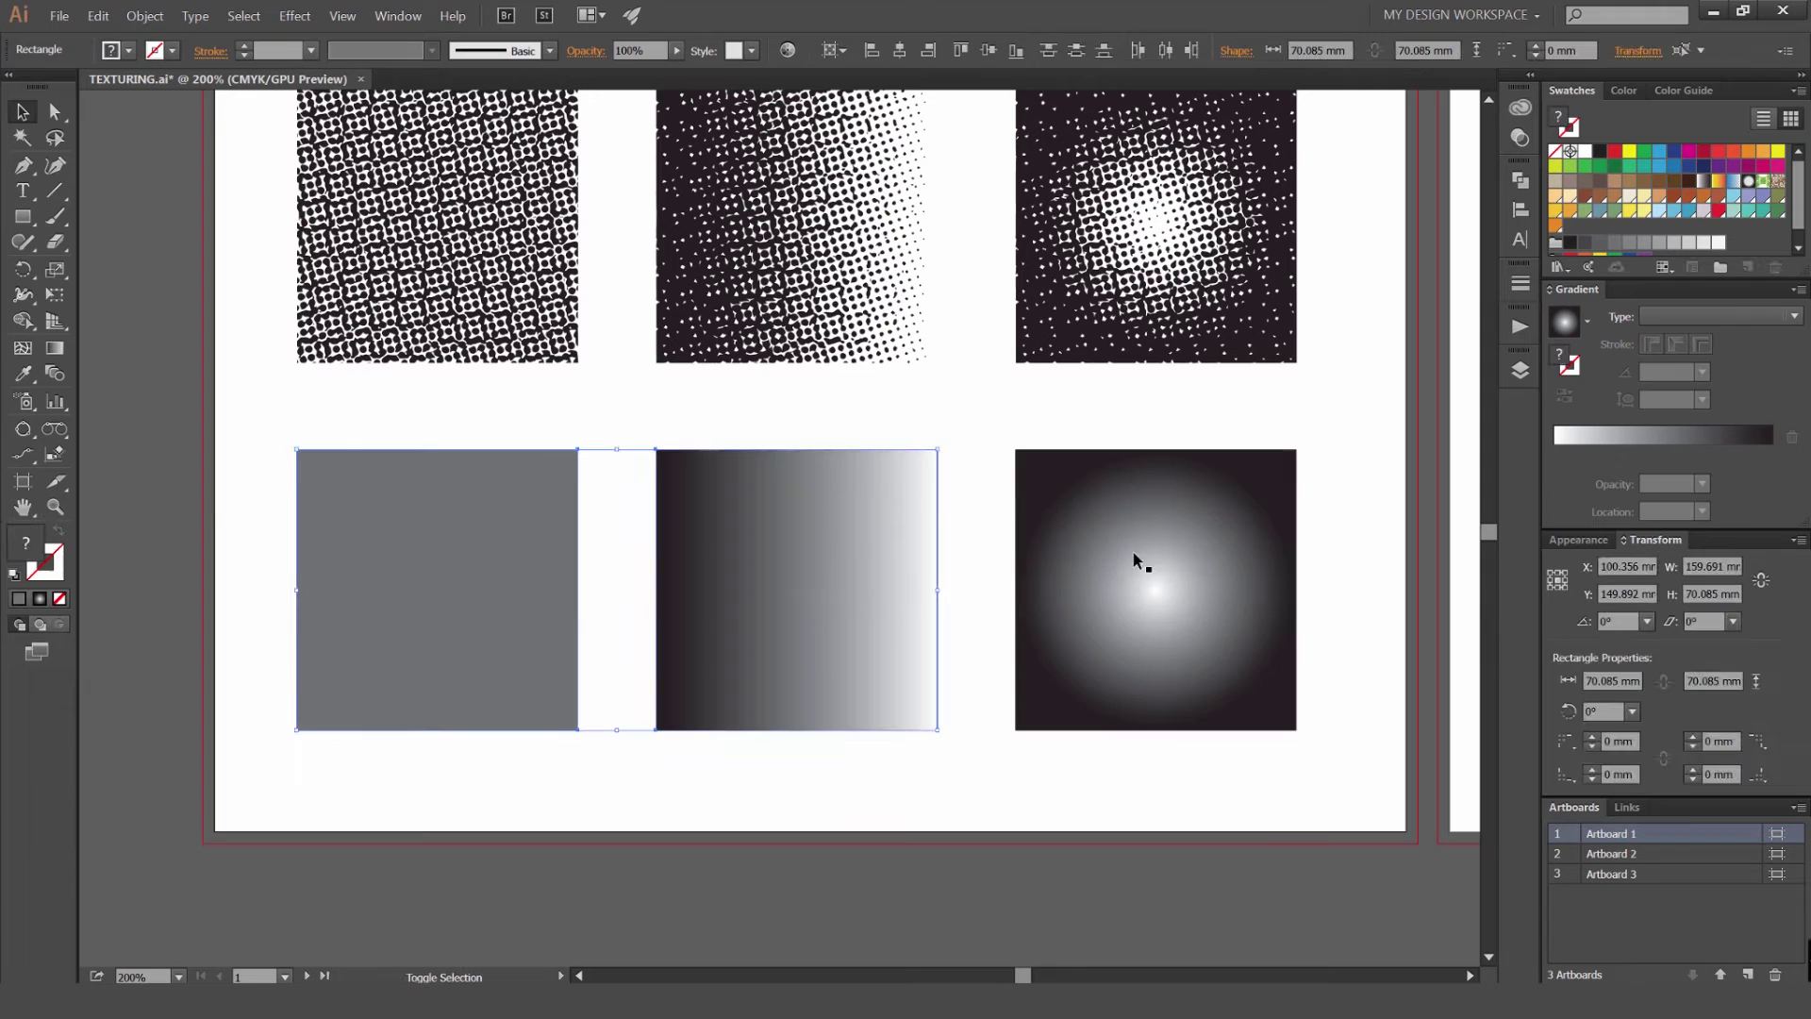
left_click(1139, 552, "shift")
left_click(294, 16)
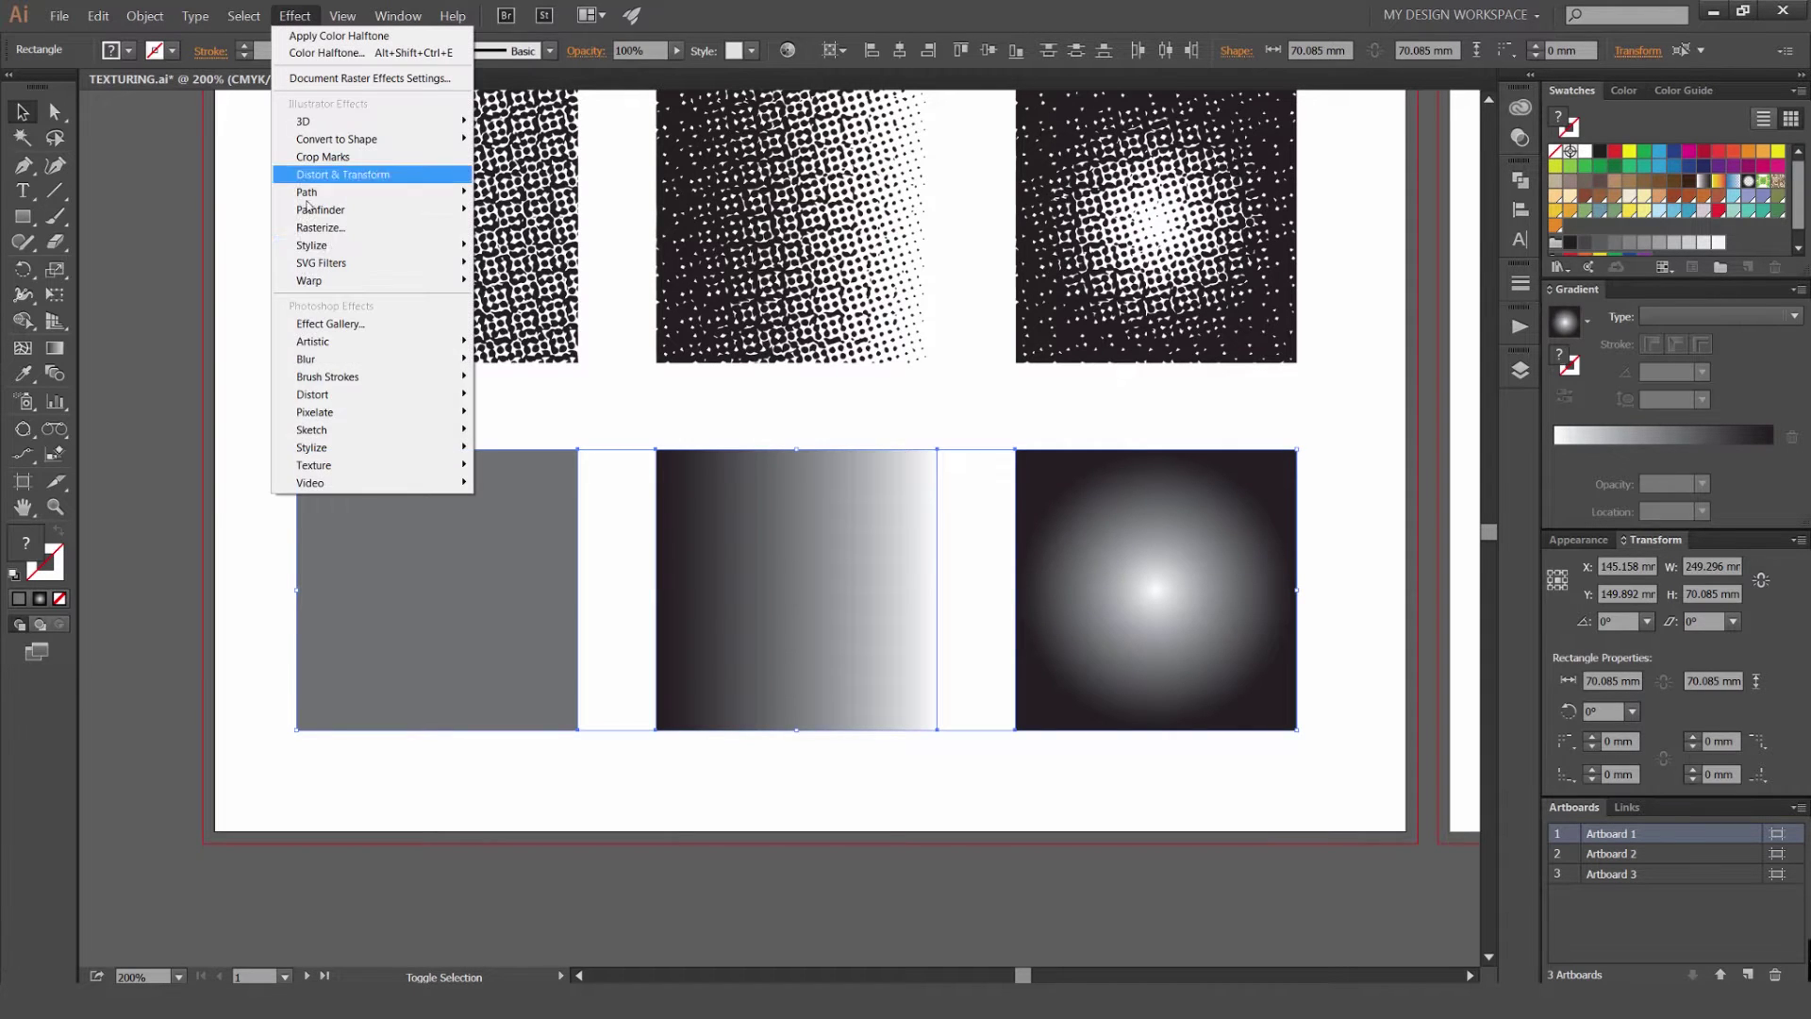
mouse_move(443, 412)
left_click(519, 412)
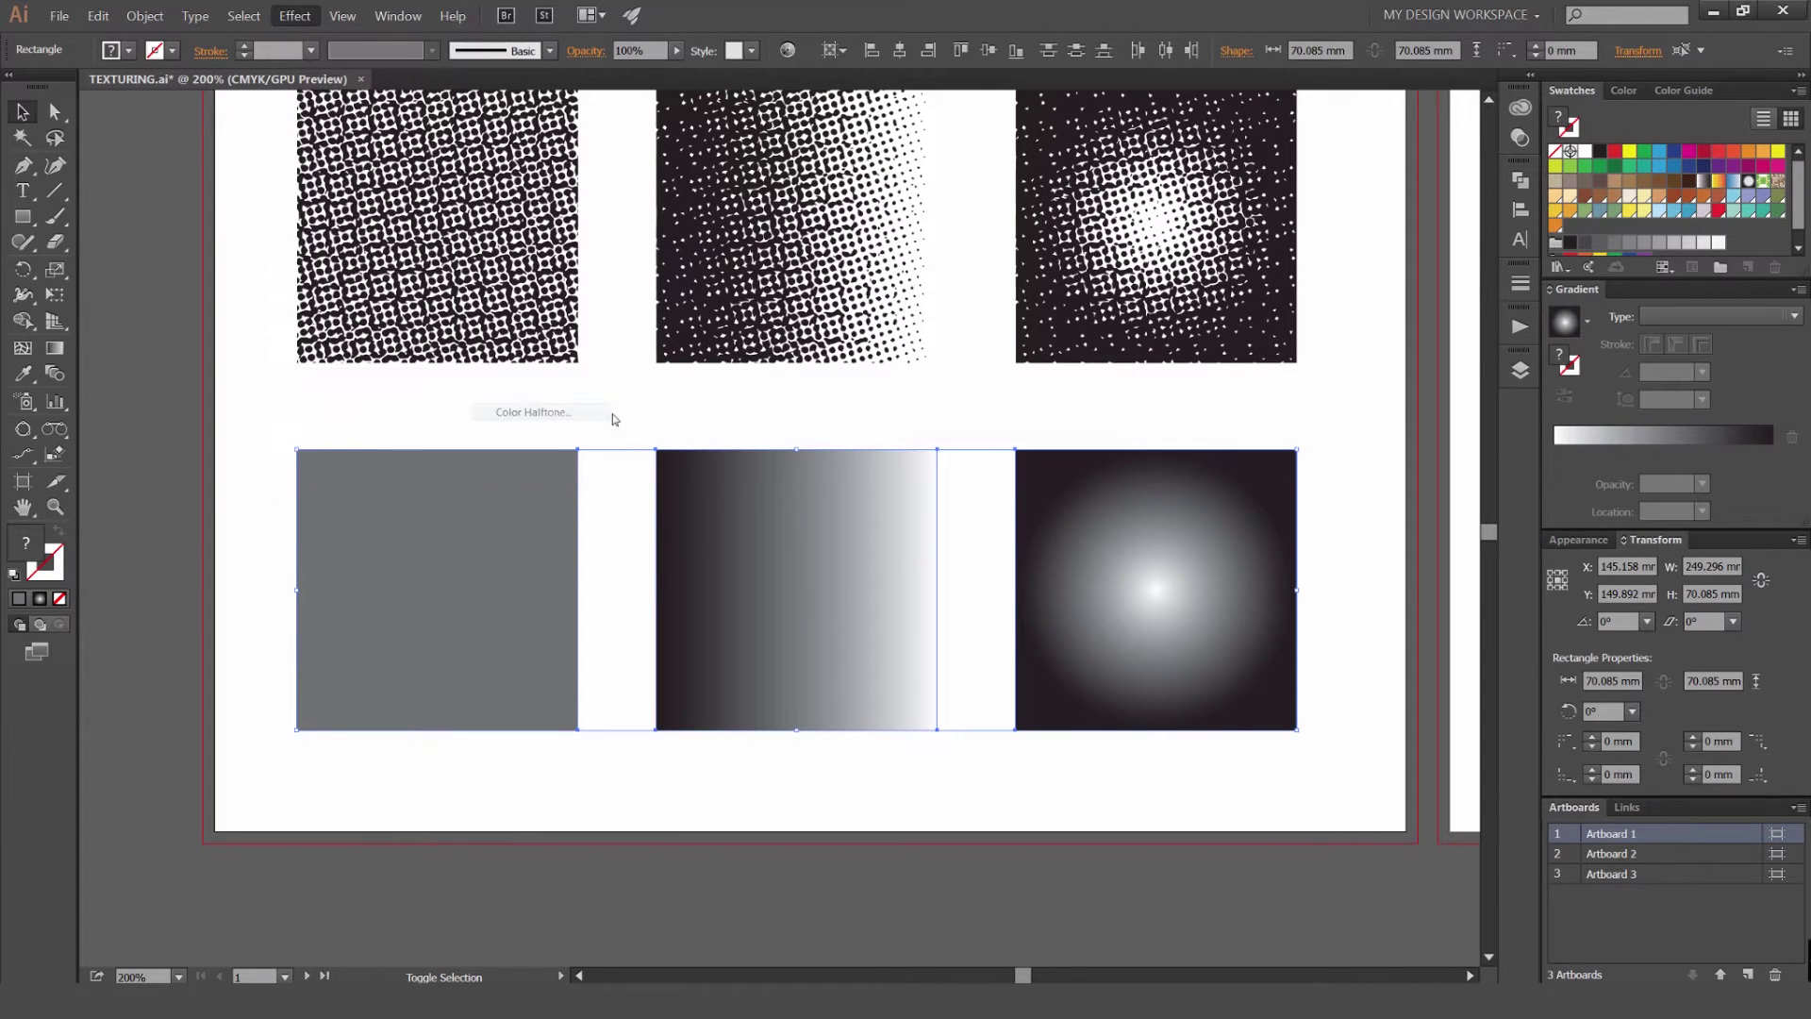
key("Return")
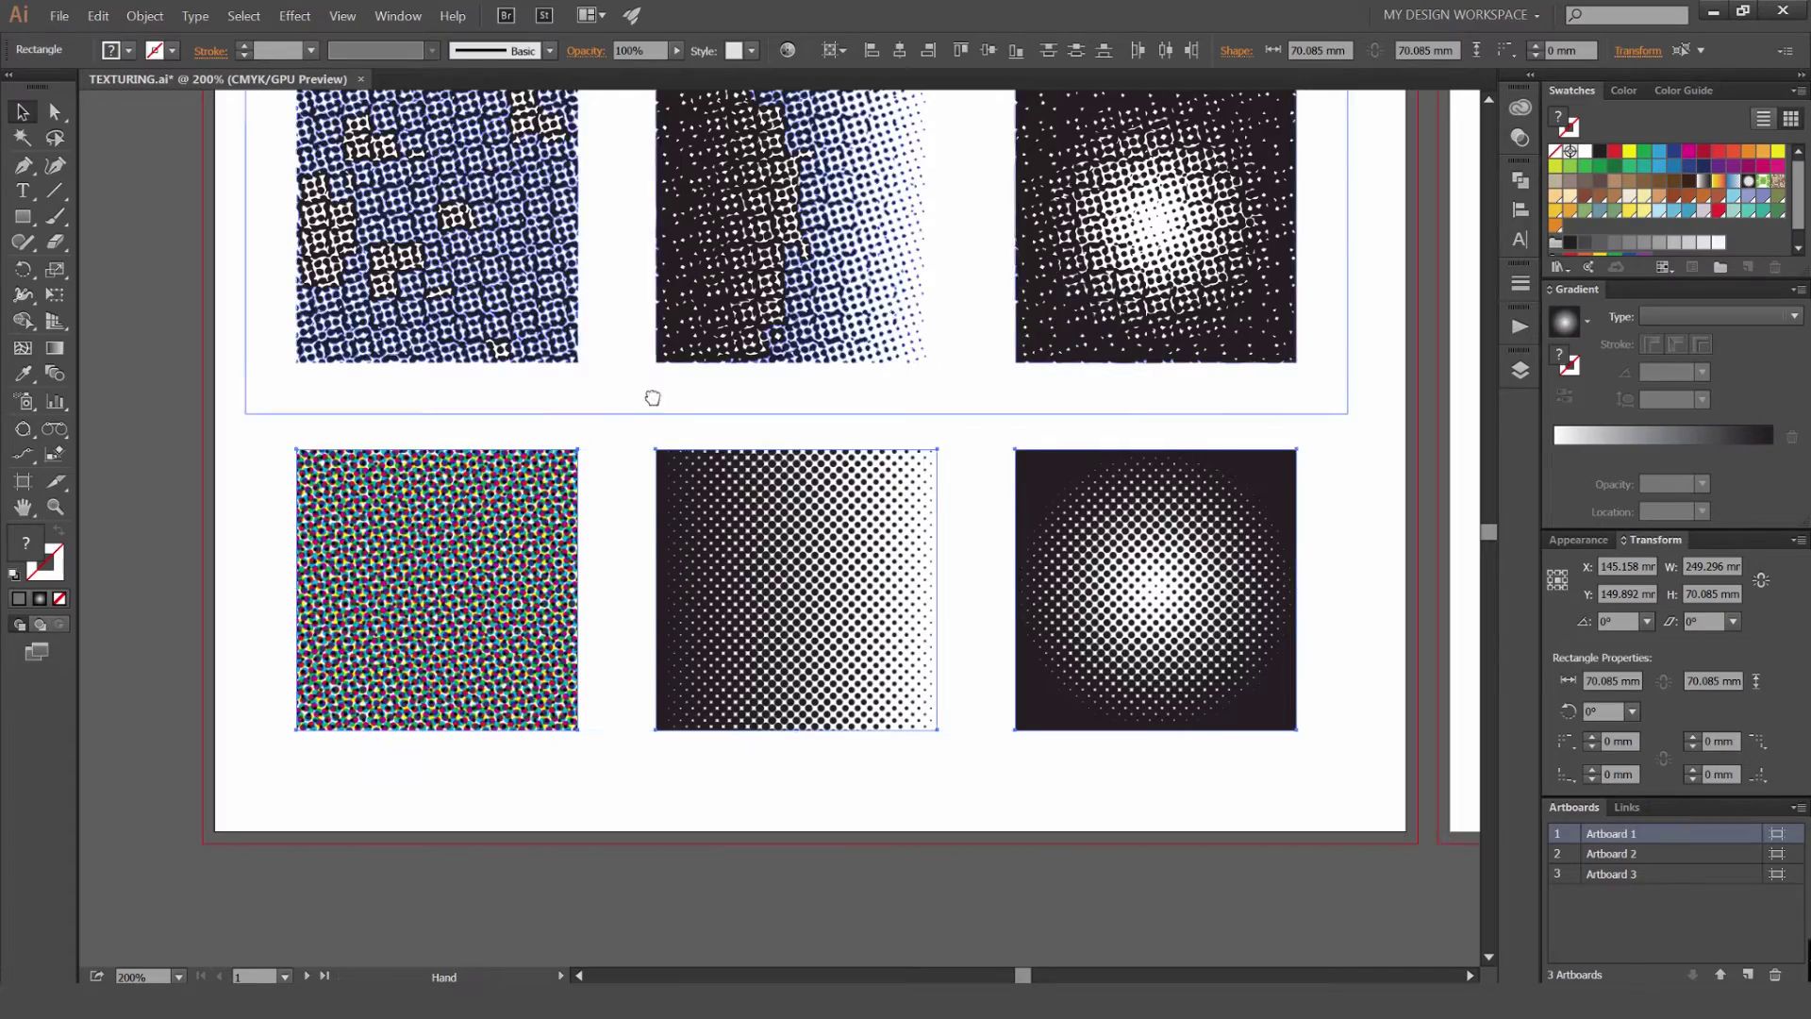
Examine the CMYK halftone dots in the lower squares up close, comparing the solid grey and gradient fills.
left_click_drag(652, 398, 688, 288)
scroll(768, 374, "up", 2)
left_click_drag(775, 396, 803, 273)
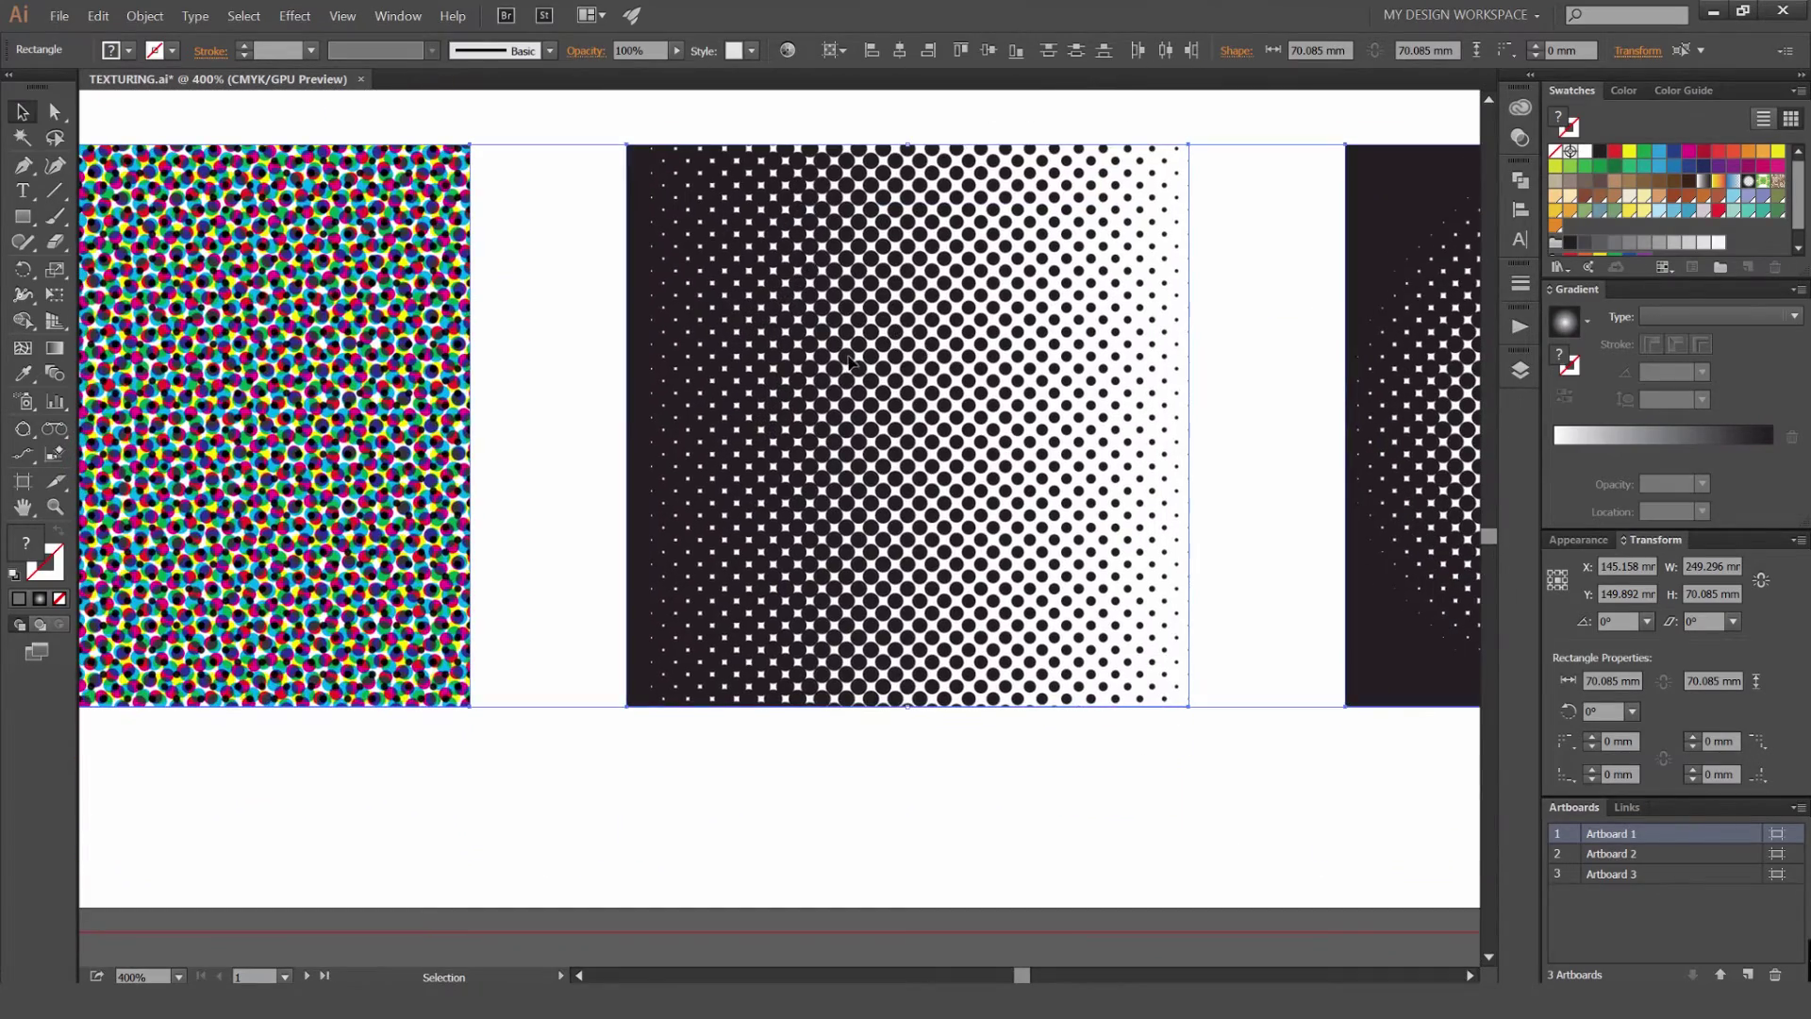
left_click_drag(658, 356, 931, 312)
scroll(881, 263, "right", 2)
scroll(881, 263, "up", 1)
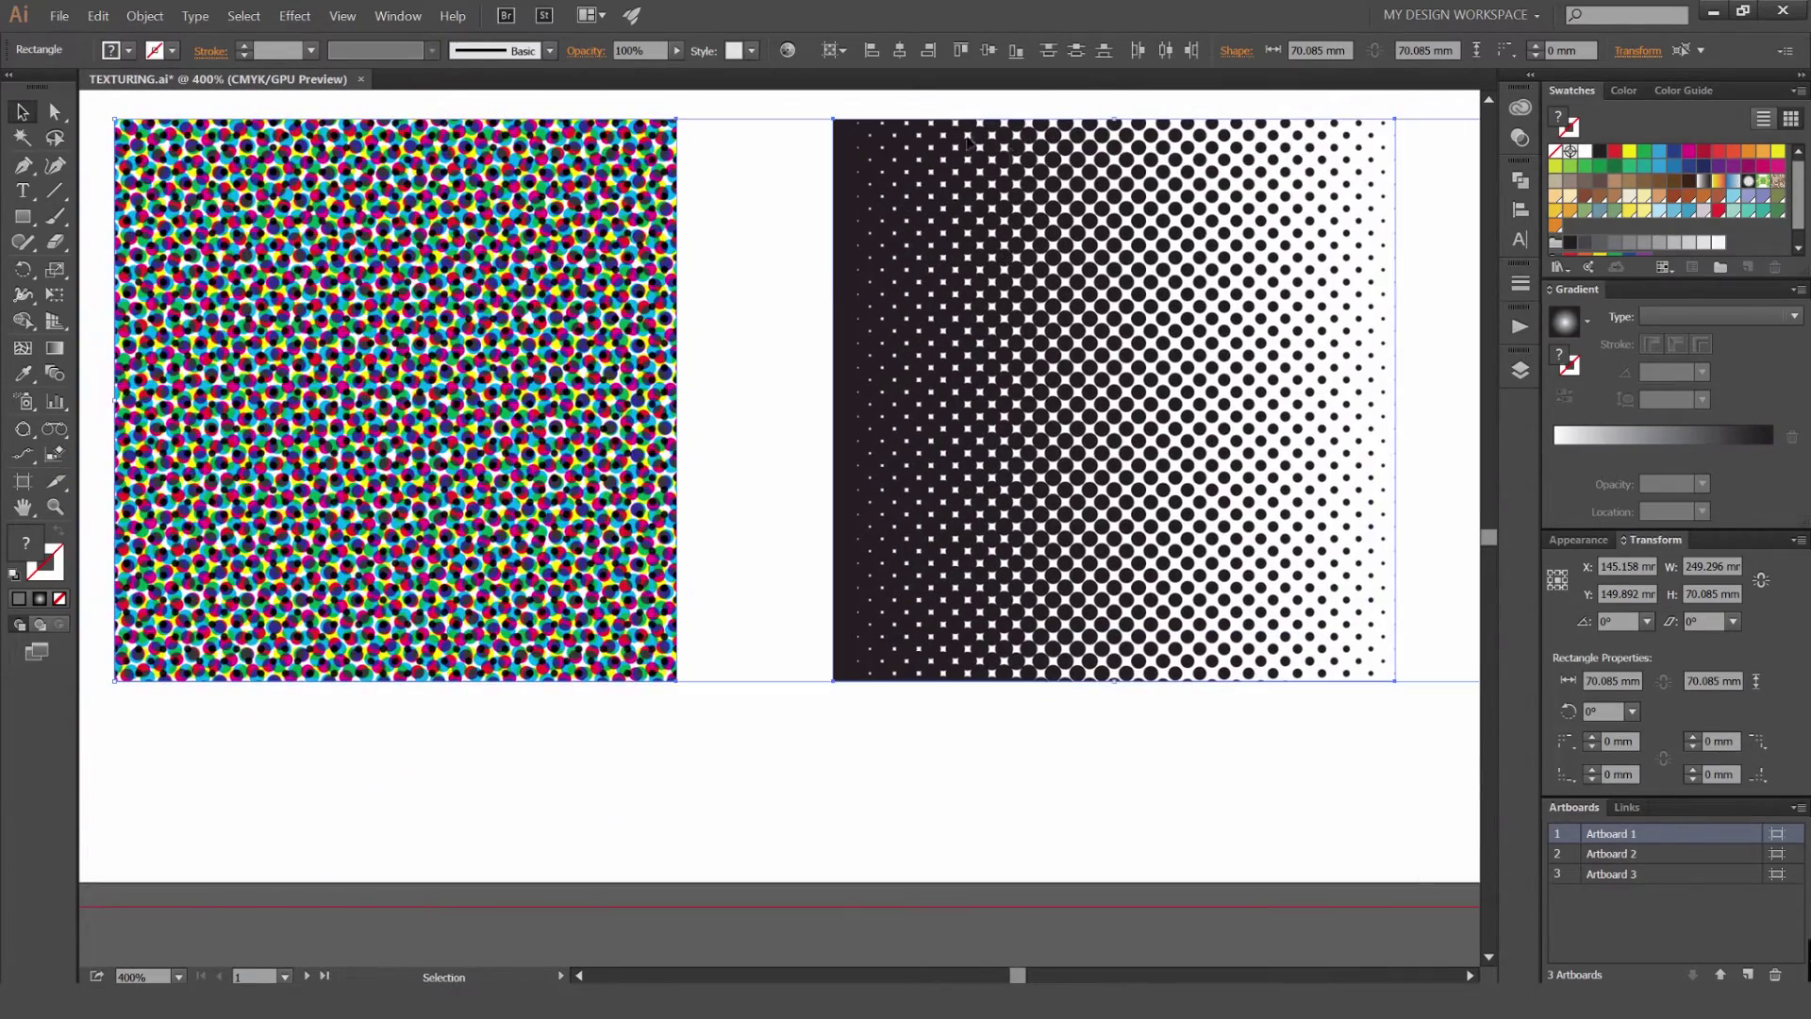
scroll(401, 283, "up", 2)
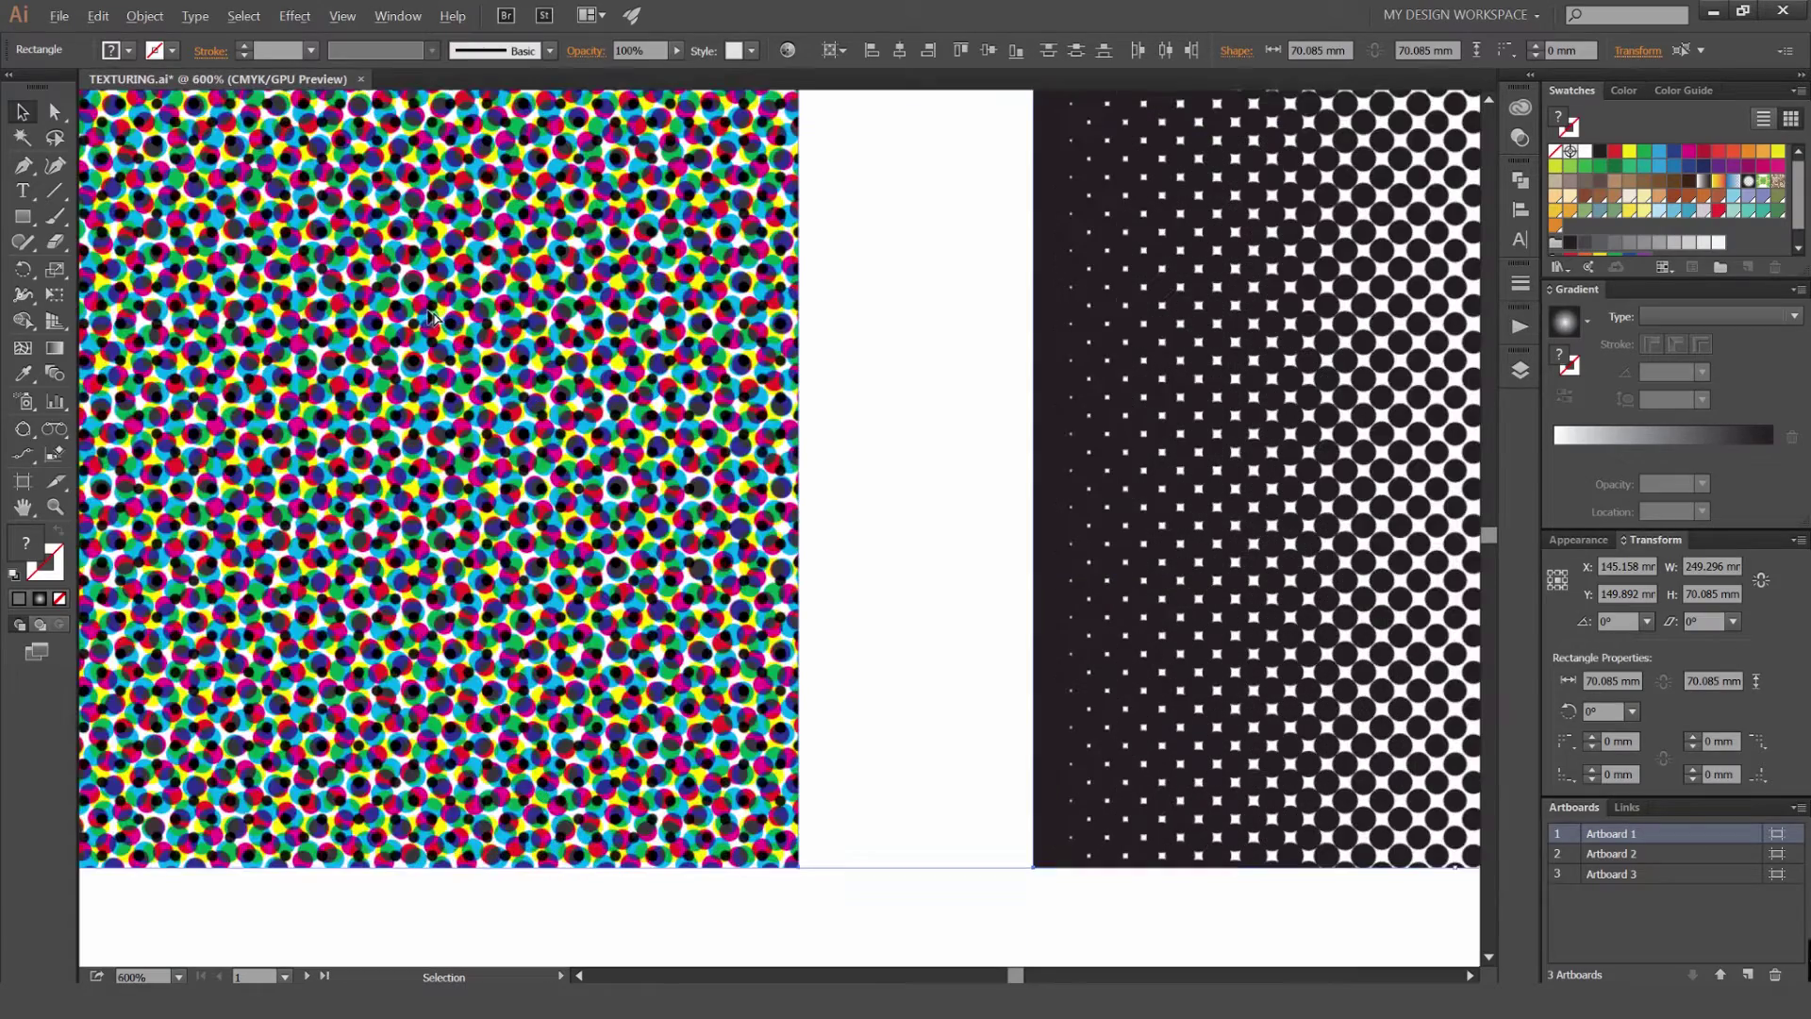
scroll(587, 325, "right", 10)
scroll(584, 339, "down", 4)
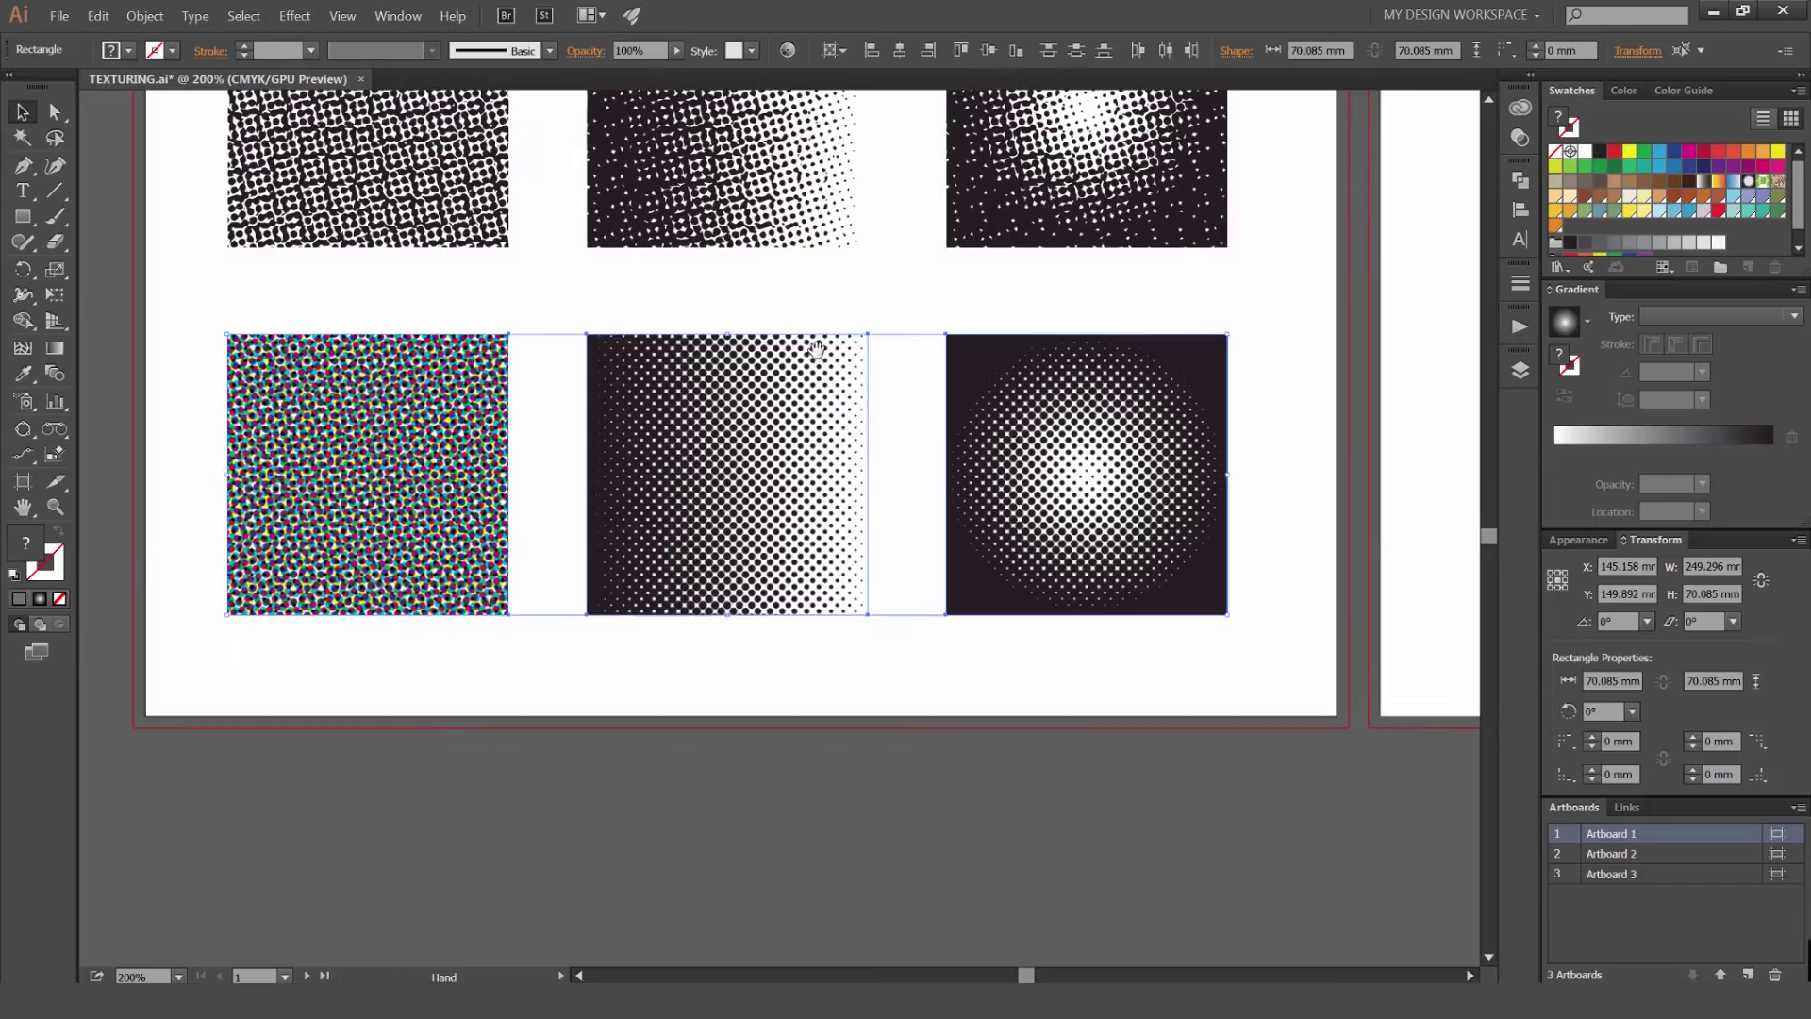
left_click_drag(817, 351, 877, 416)
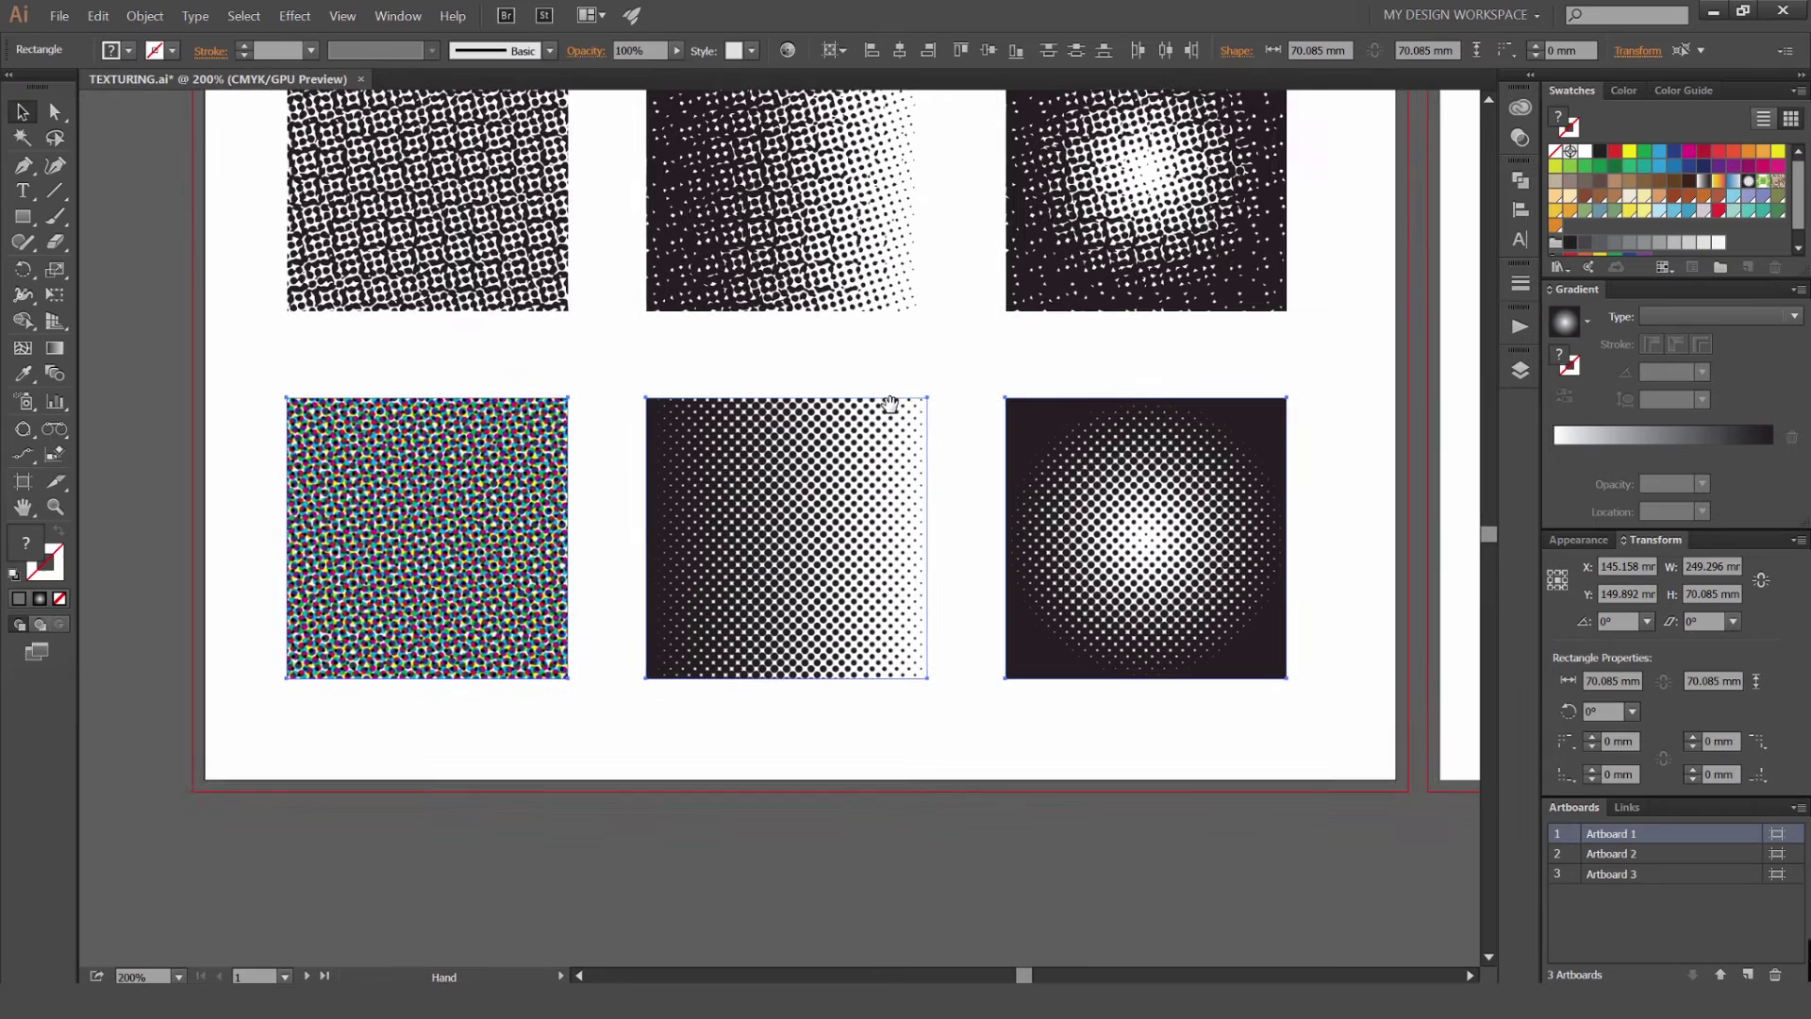
Rasterize the lower row of halftone squares in CMYK at 300 ppi and image trace the result with the default preset.
left_click(294, 16)
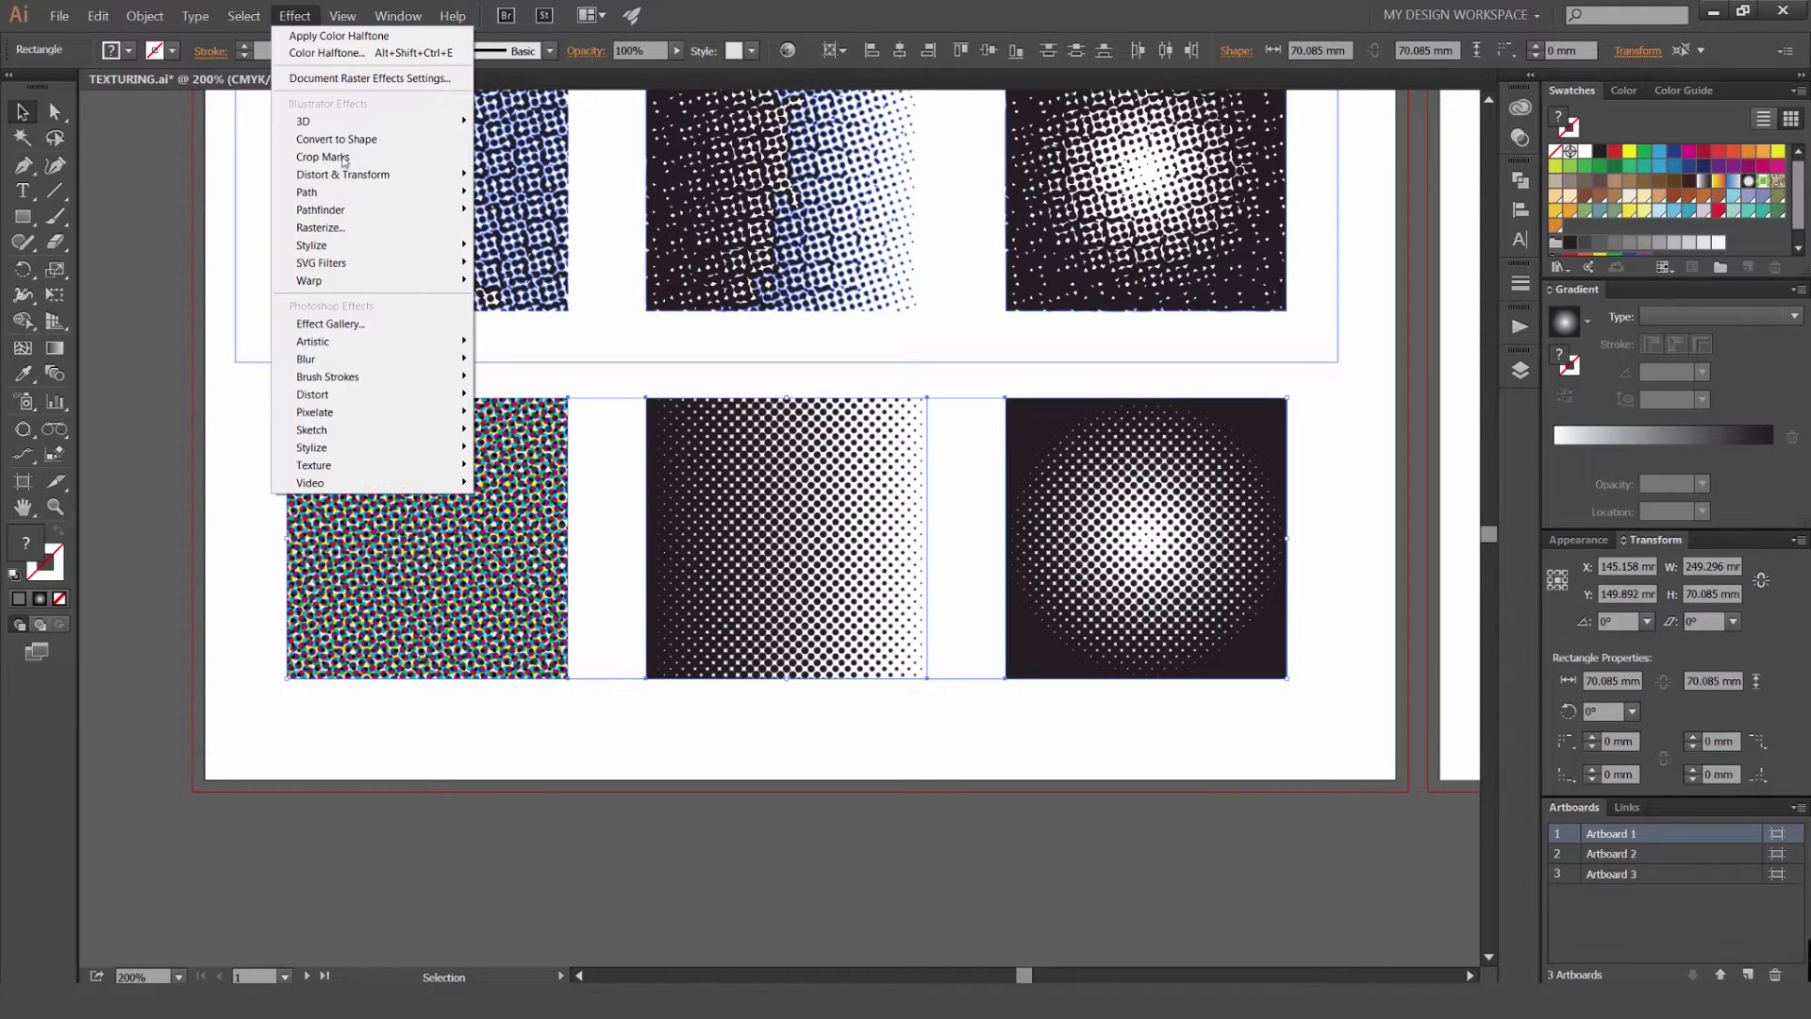
left_click(168, 217)
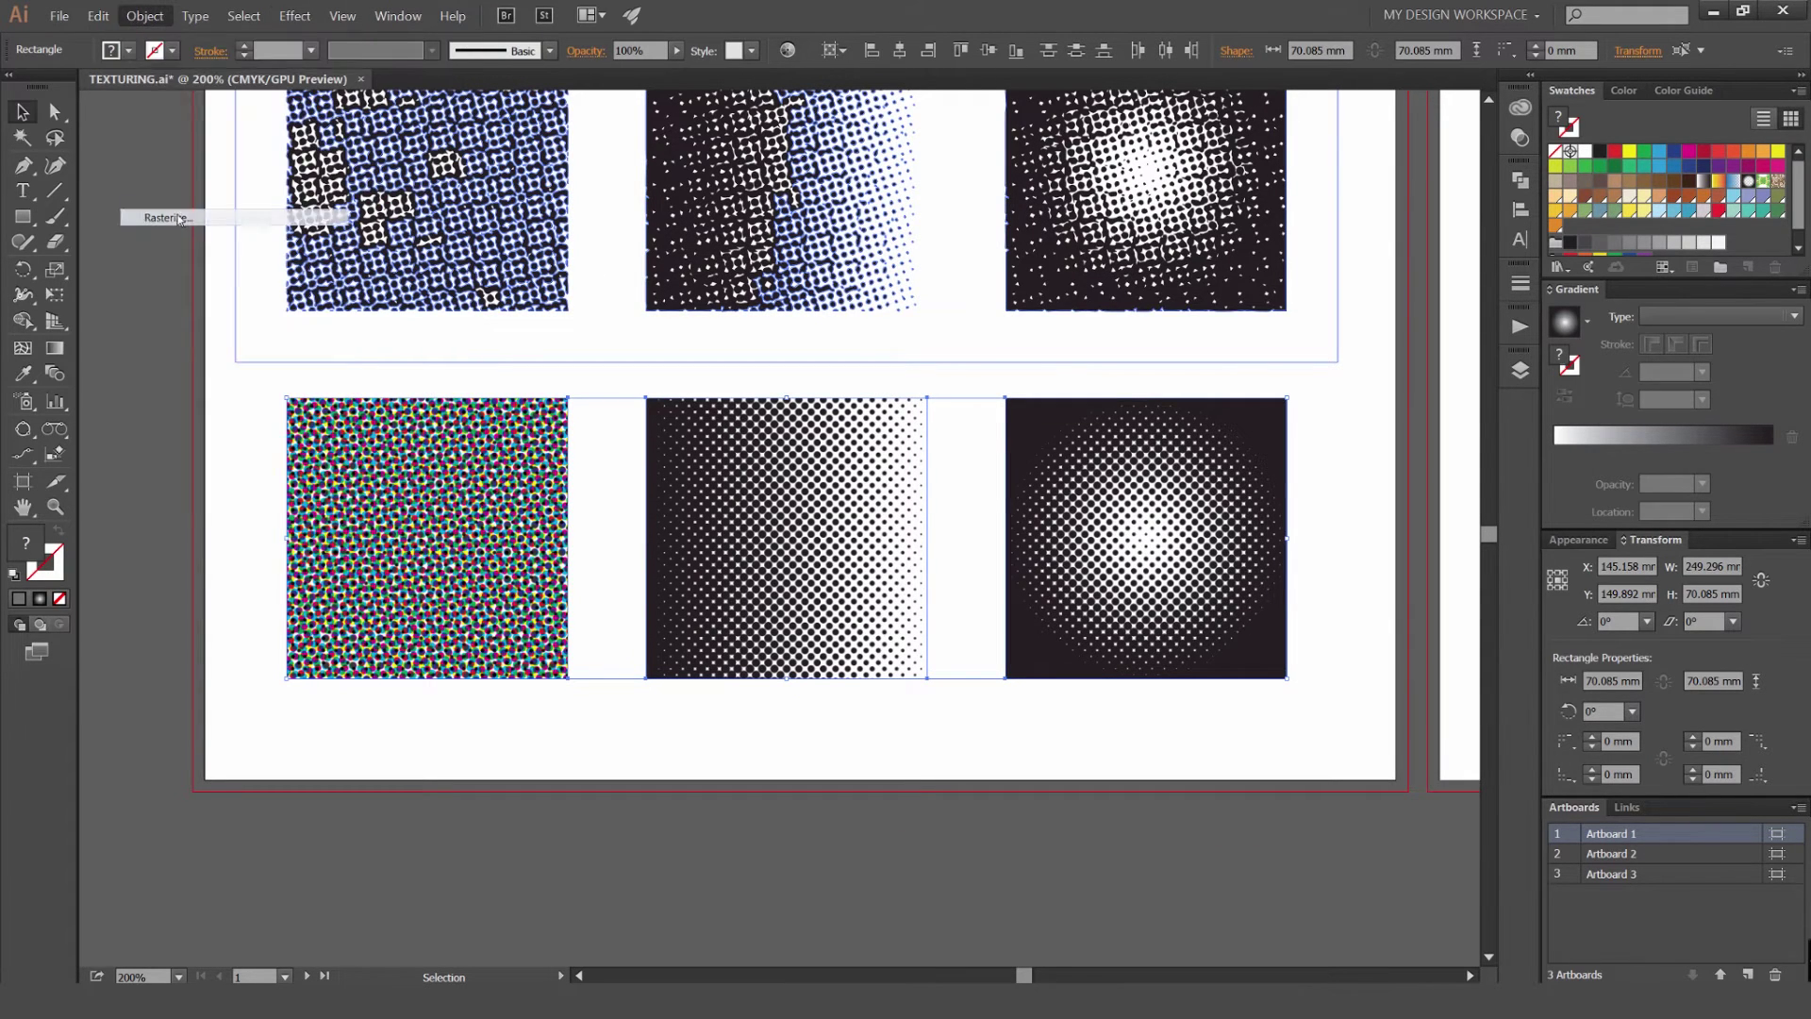
left_click(1185, 664)
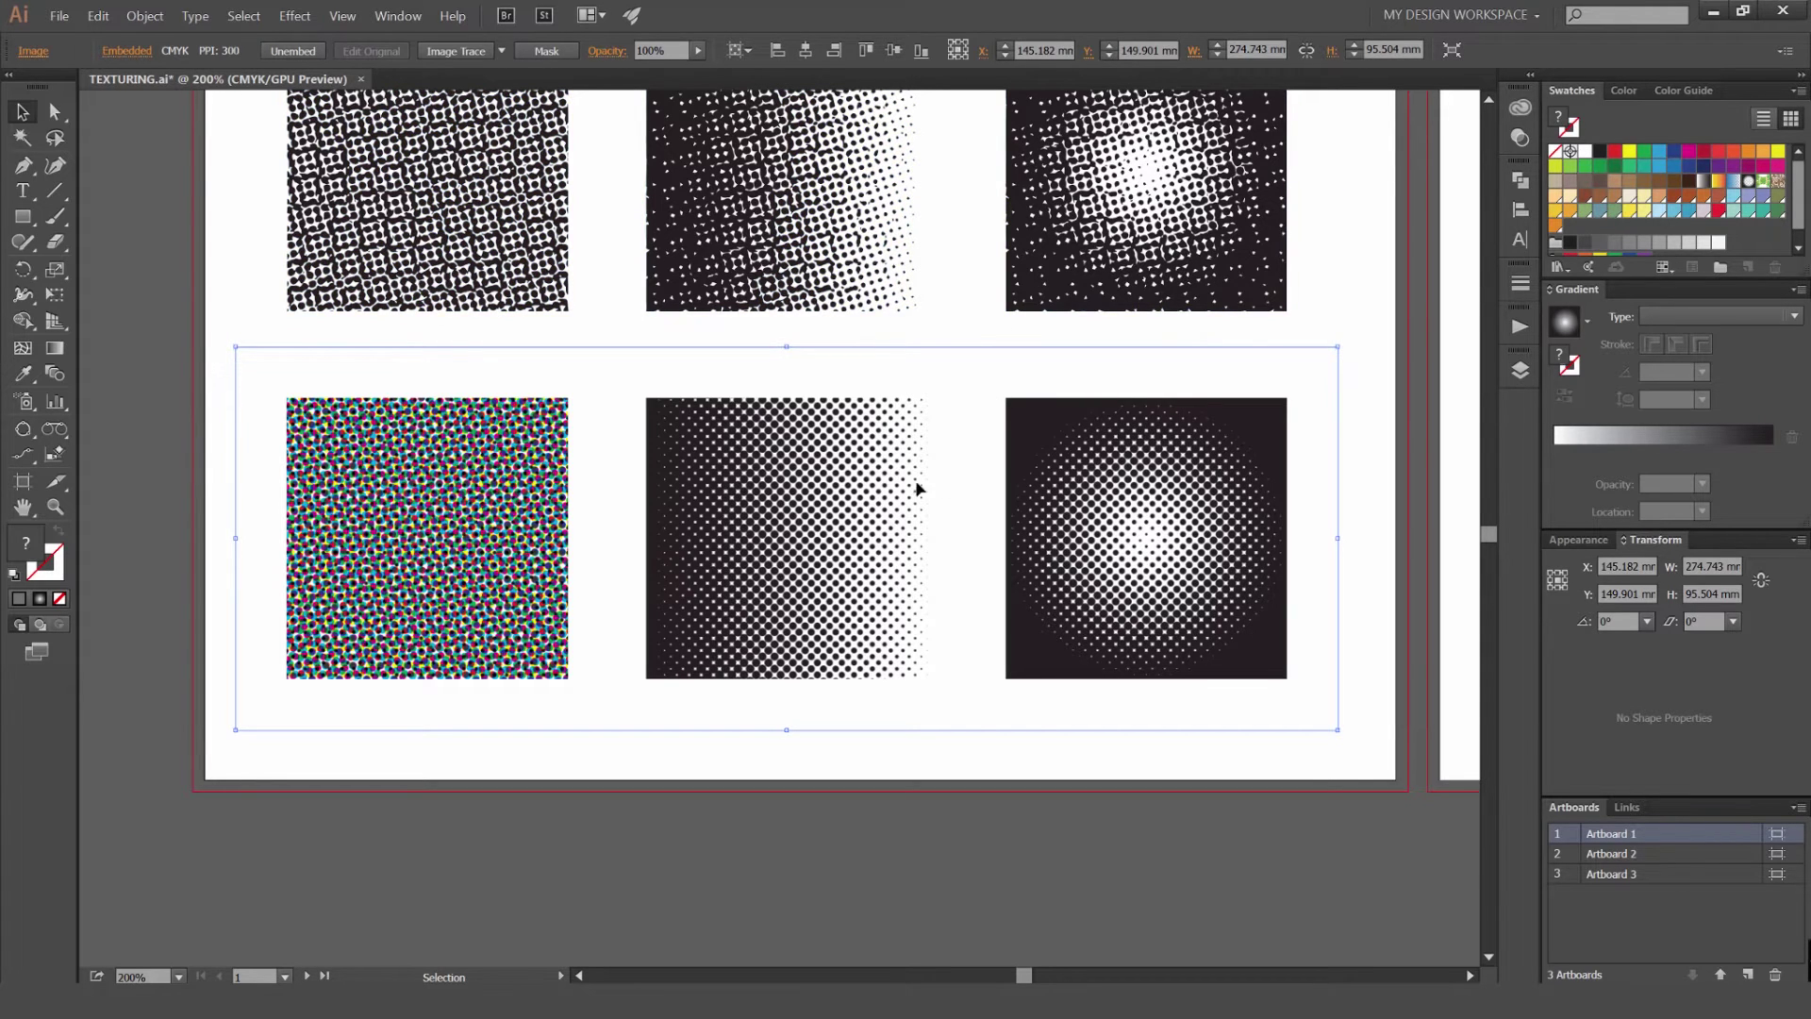
left_click(472, 50)
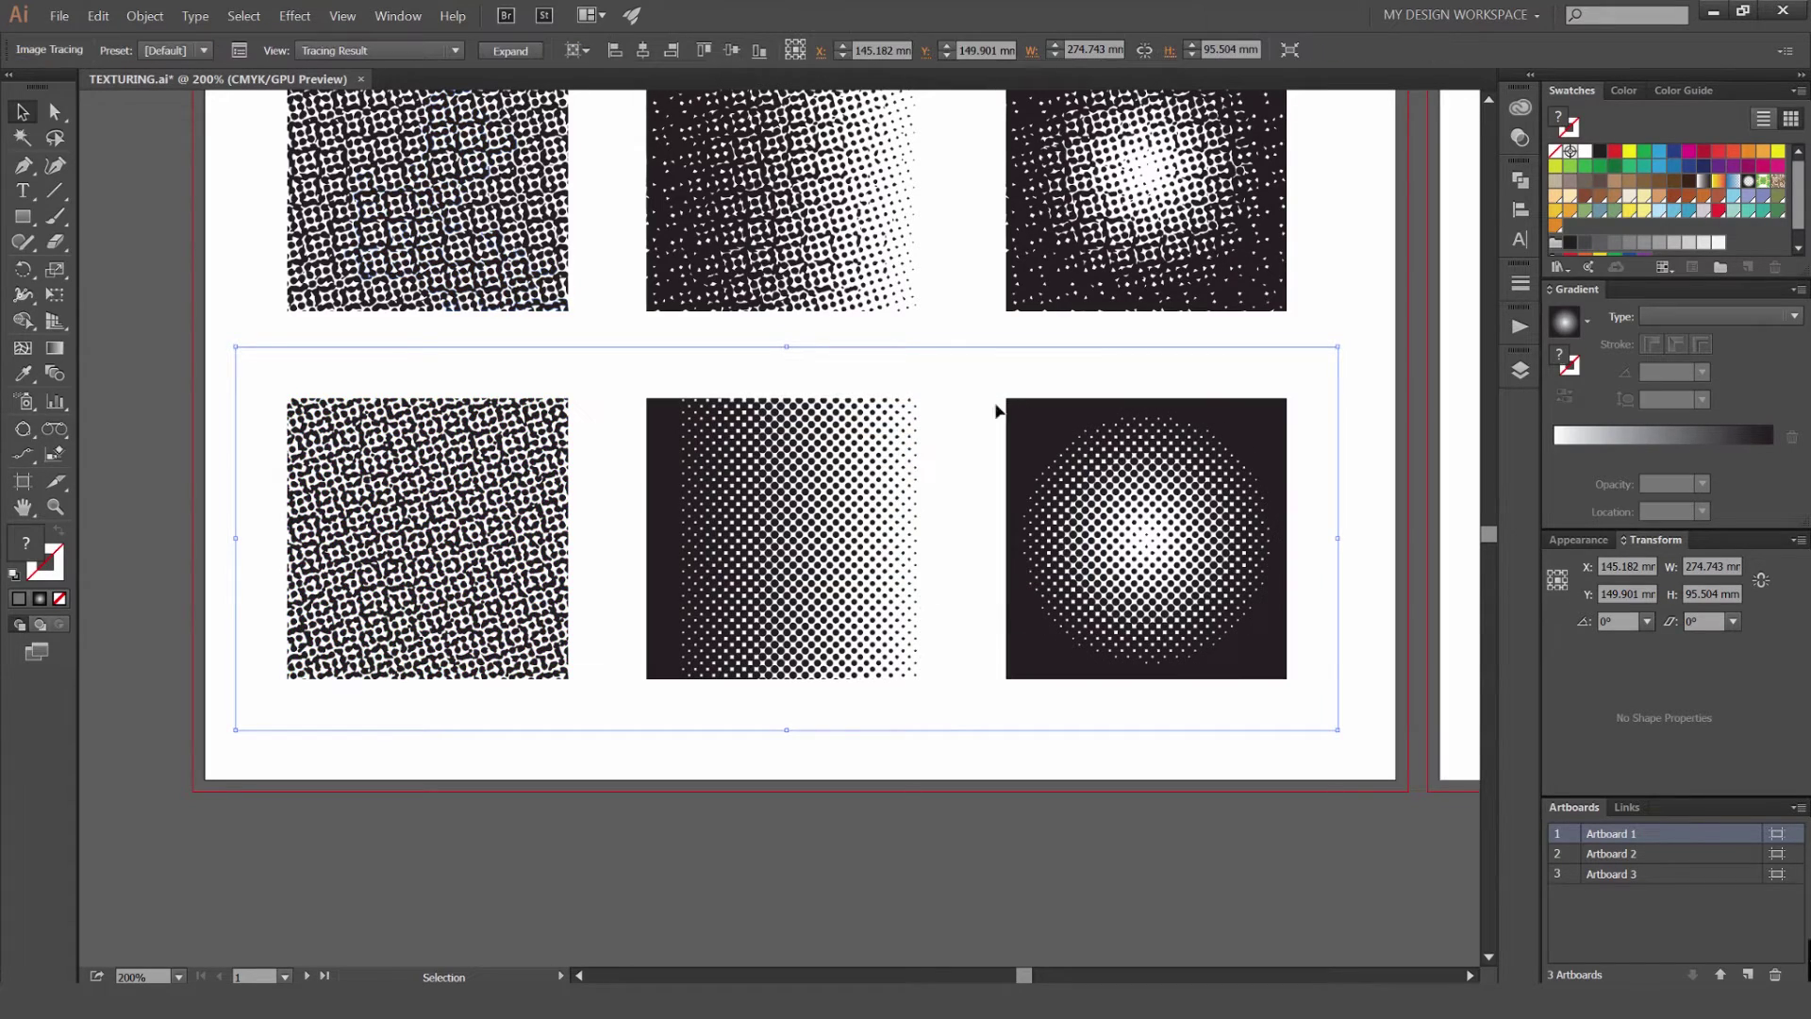
Examine the traced dots of the lower row up close, compare them with the upper row, and clear the selection.
scroll(382, 537, "up", 2)
scroll(514, 441, "down", 3)
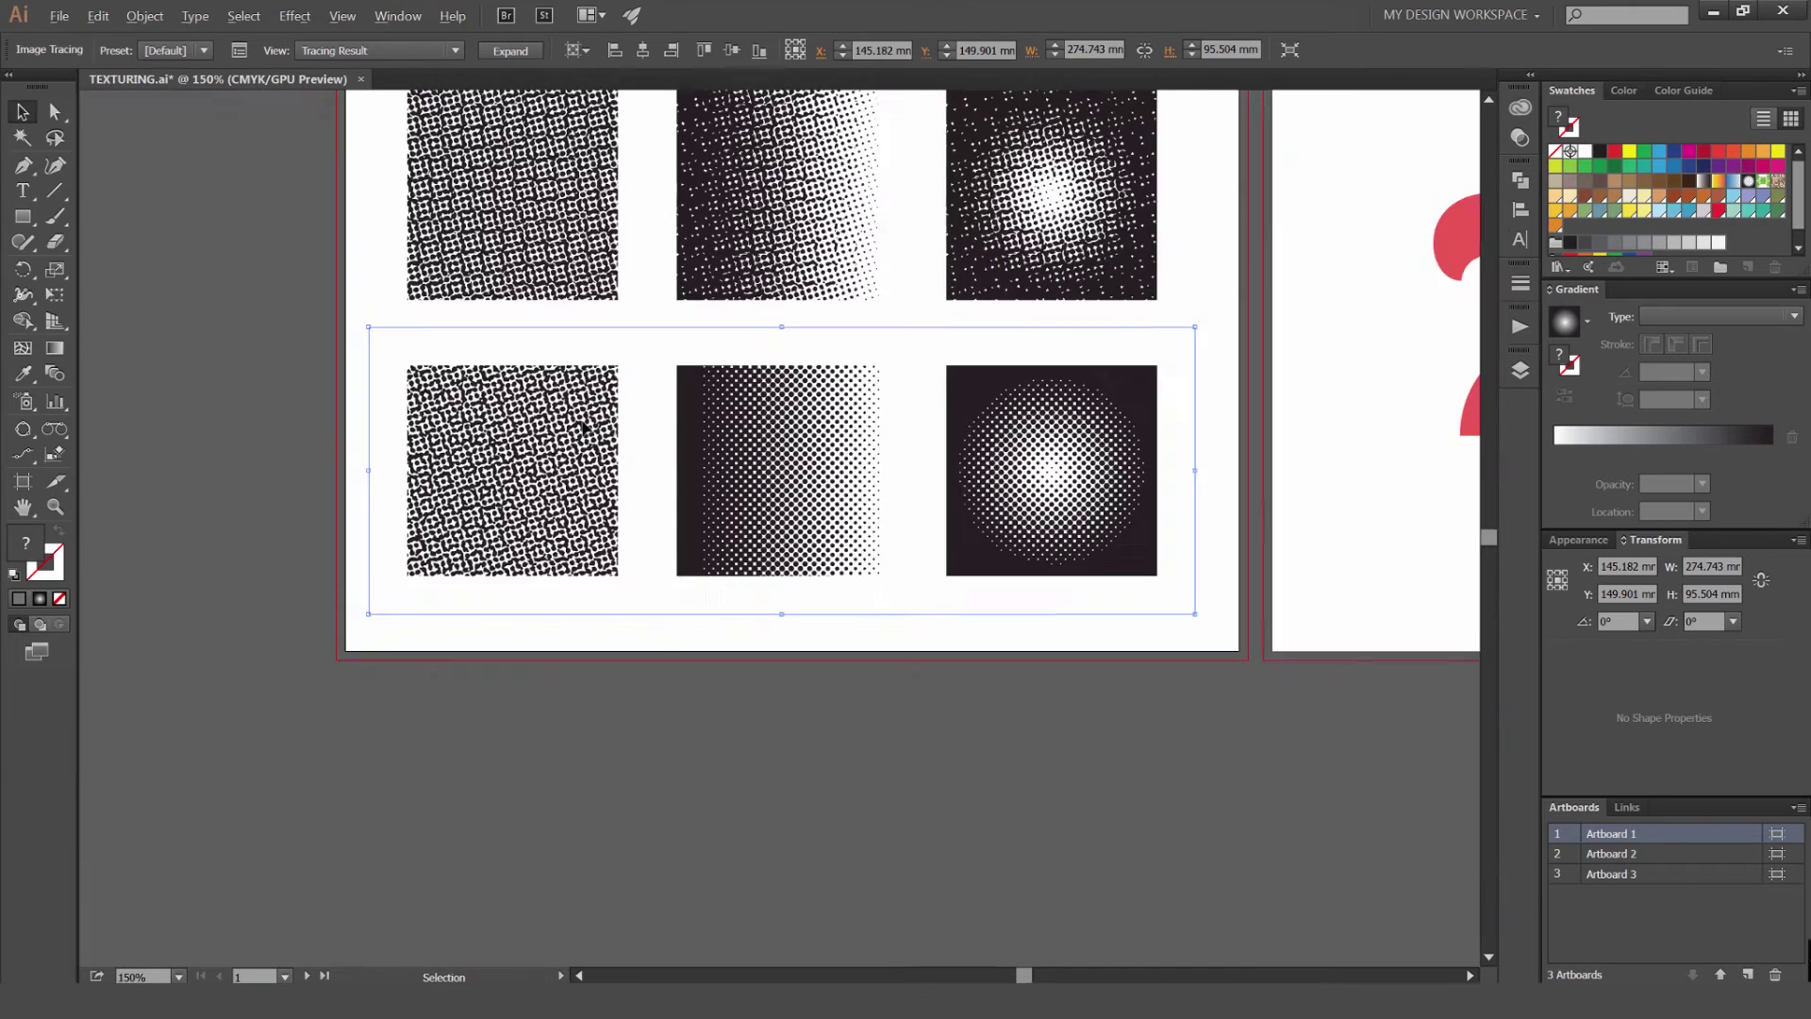
scroll(830, 411, "up", 2)
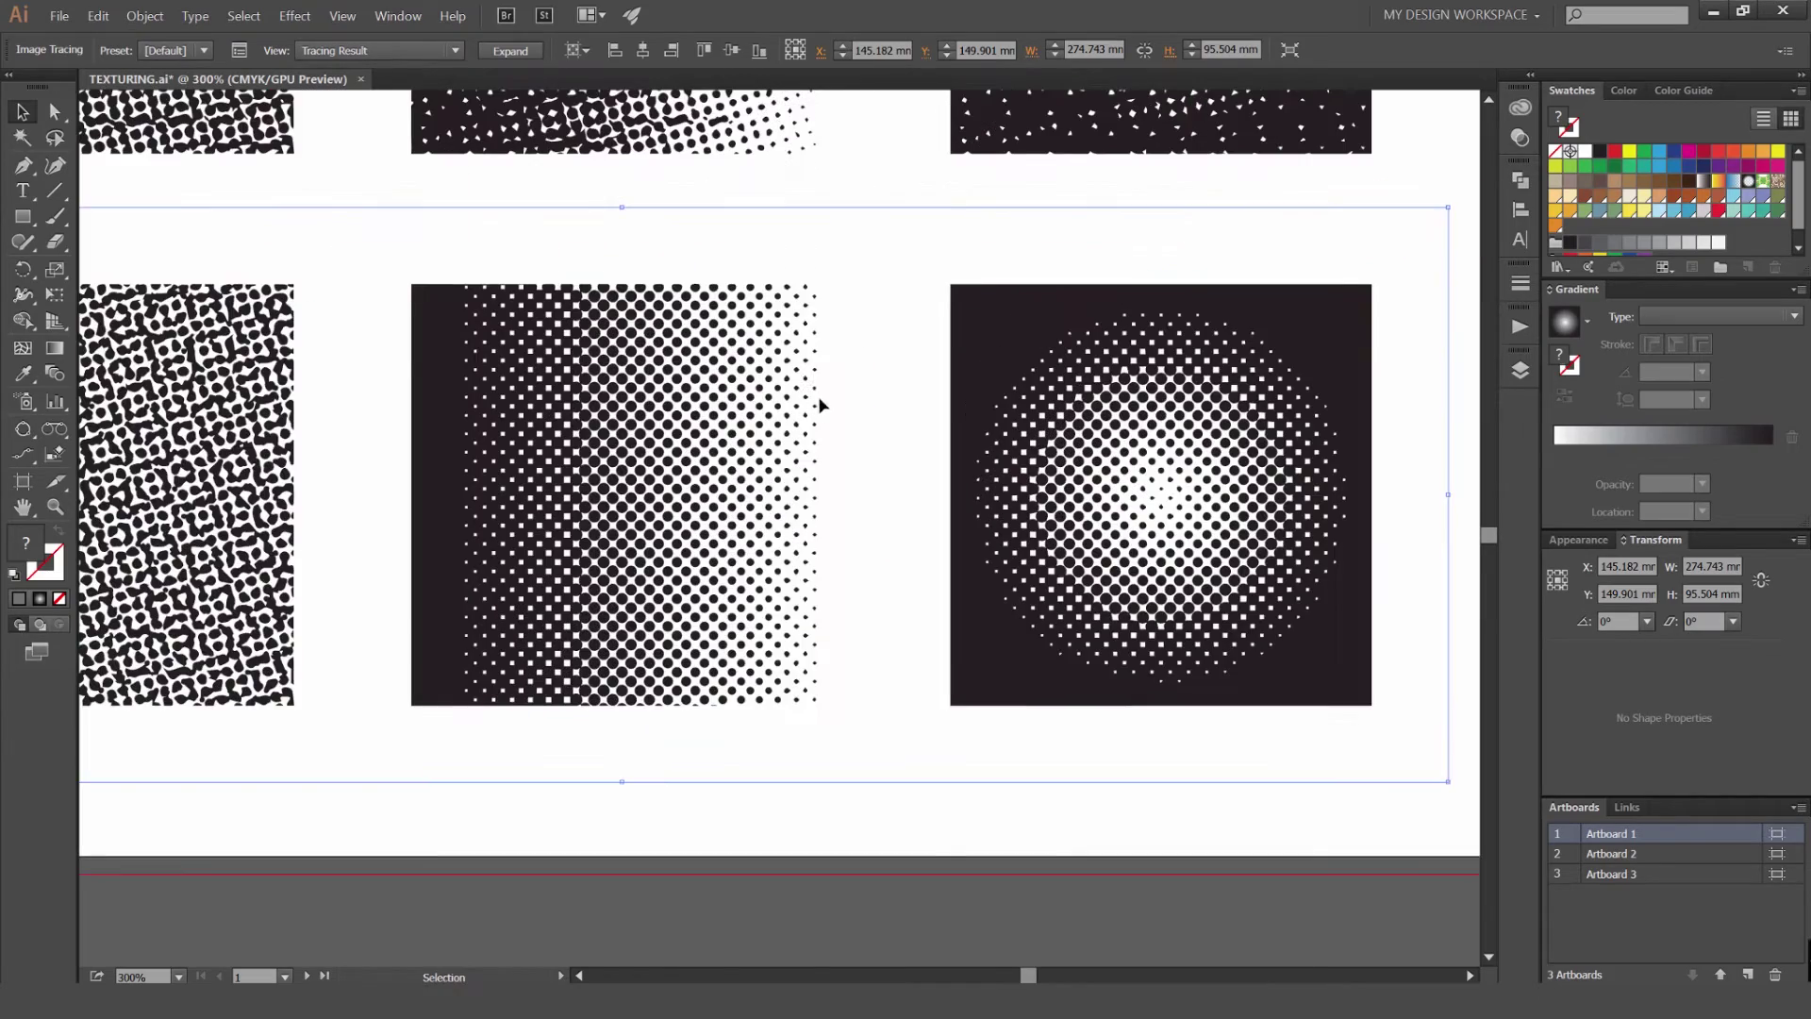
scroll(849, 352, "down", 1)
left_click_drag(849, 351, 910, 549)
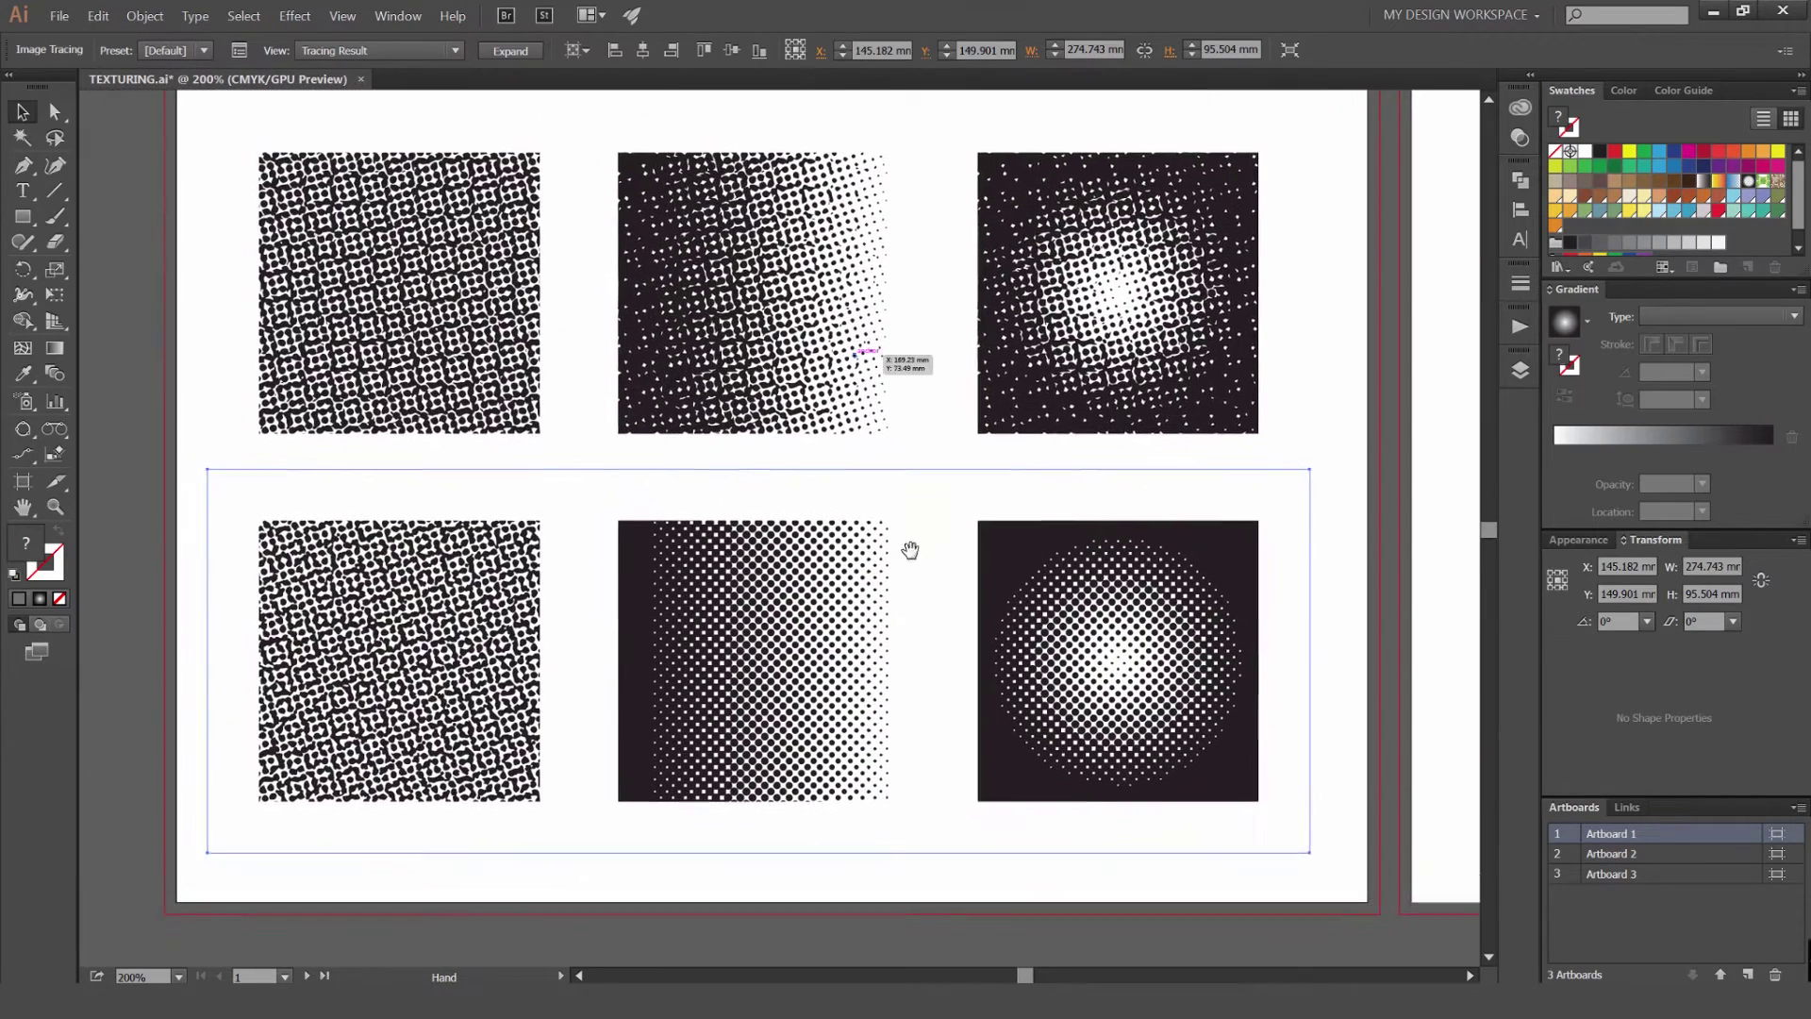
left_click(1358, 430)
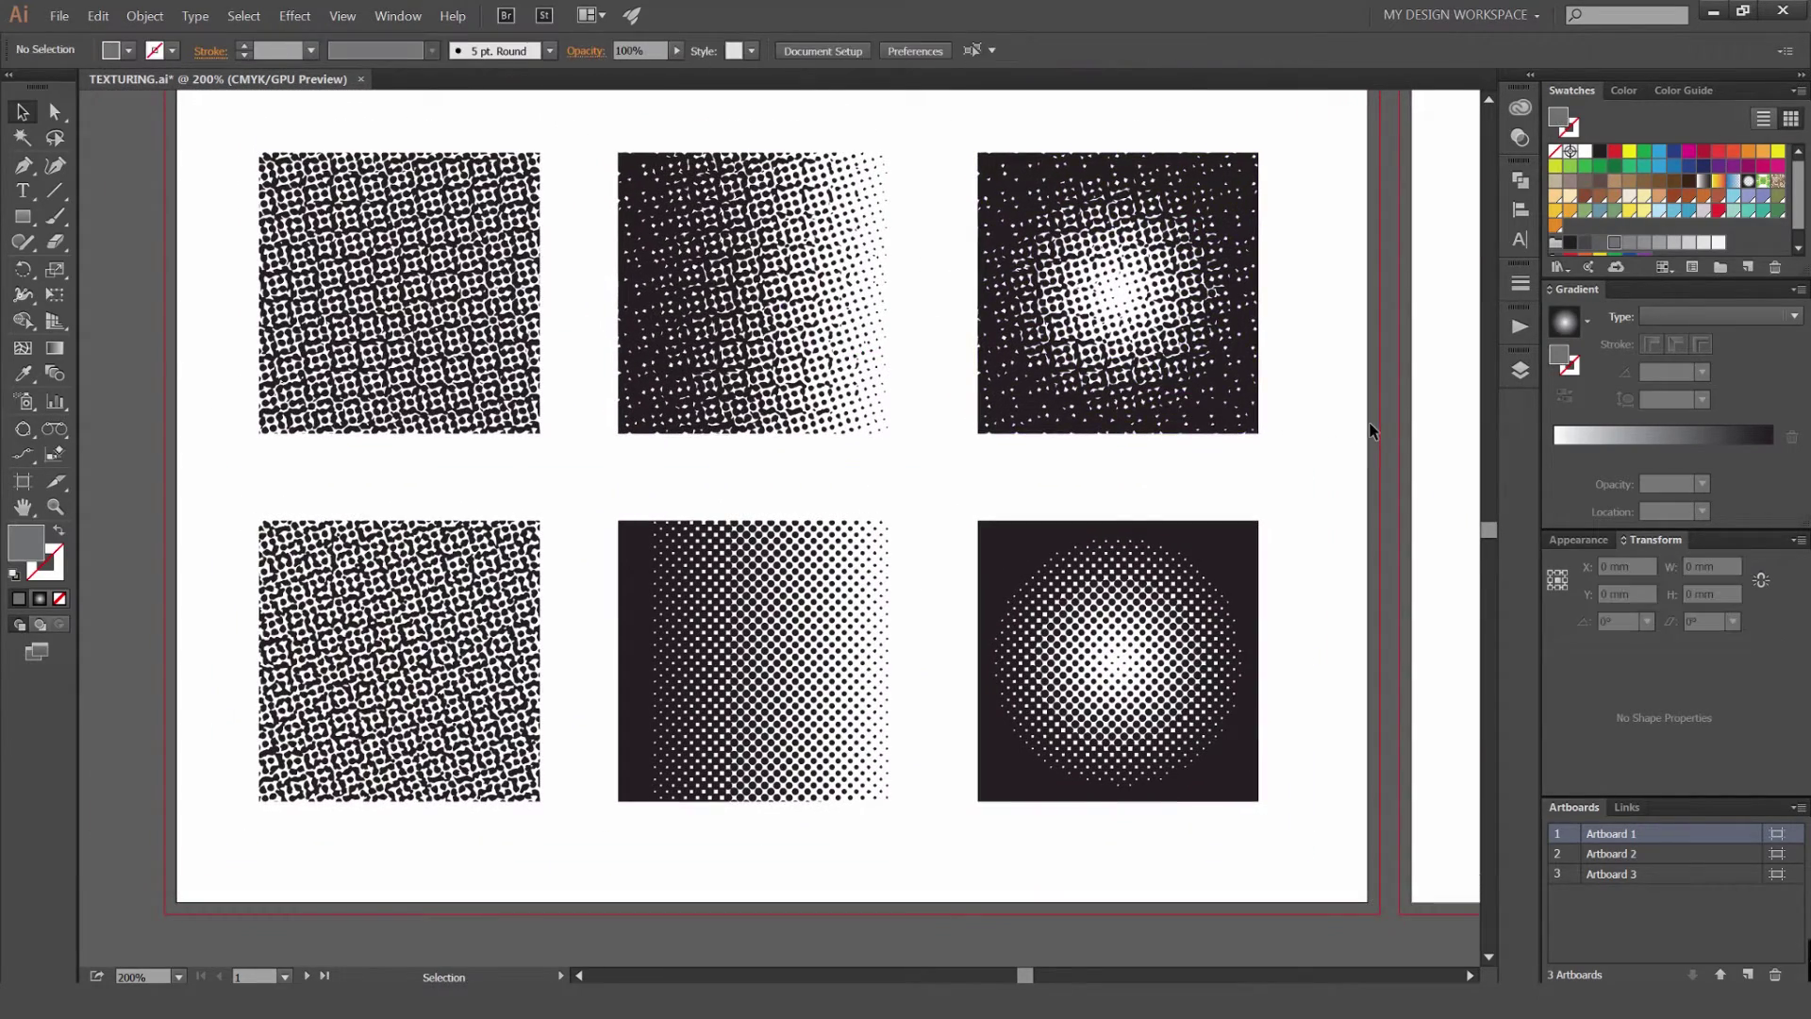
Duplicate the red 7 on the second artboard in place, directly in front of the original.
left_click_drag(1414, 392, 1181, 396)
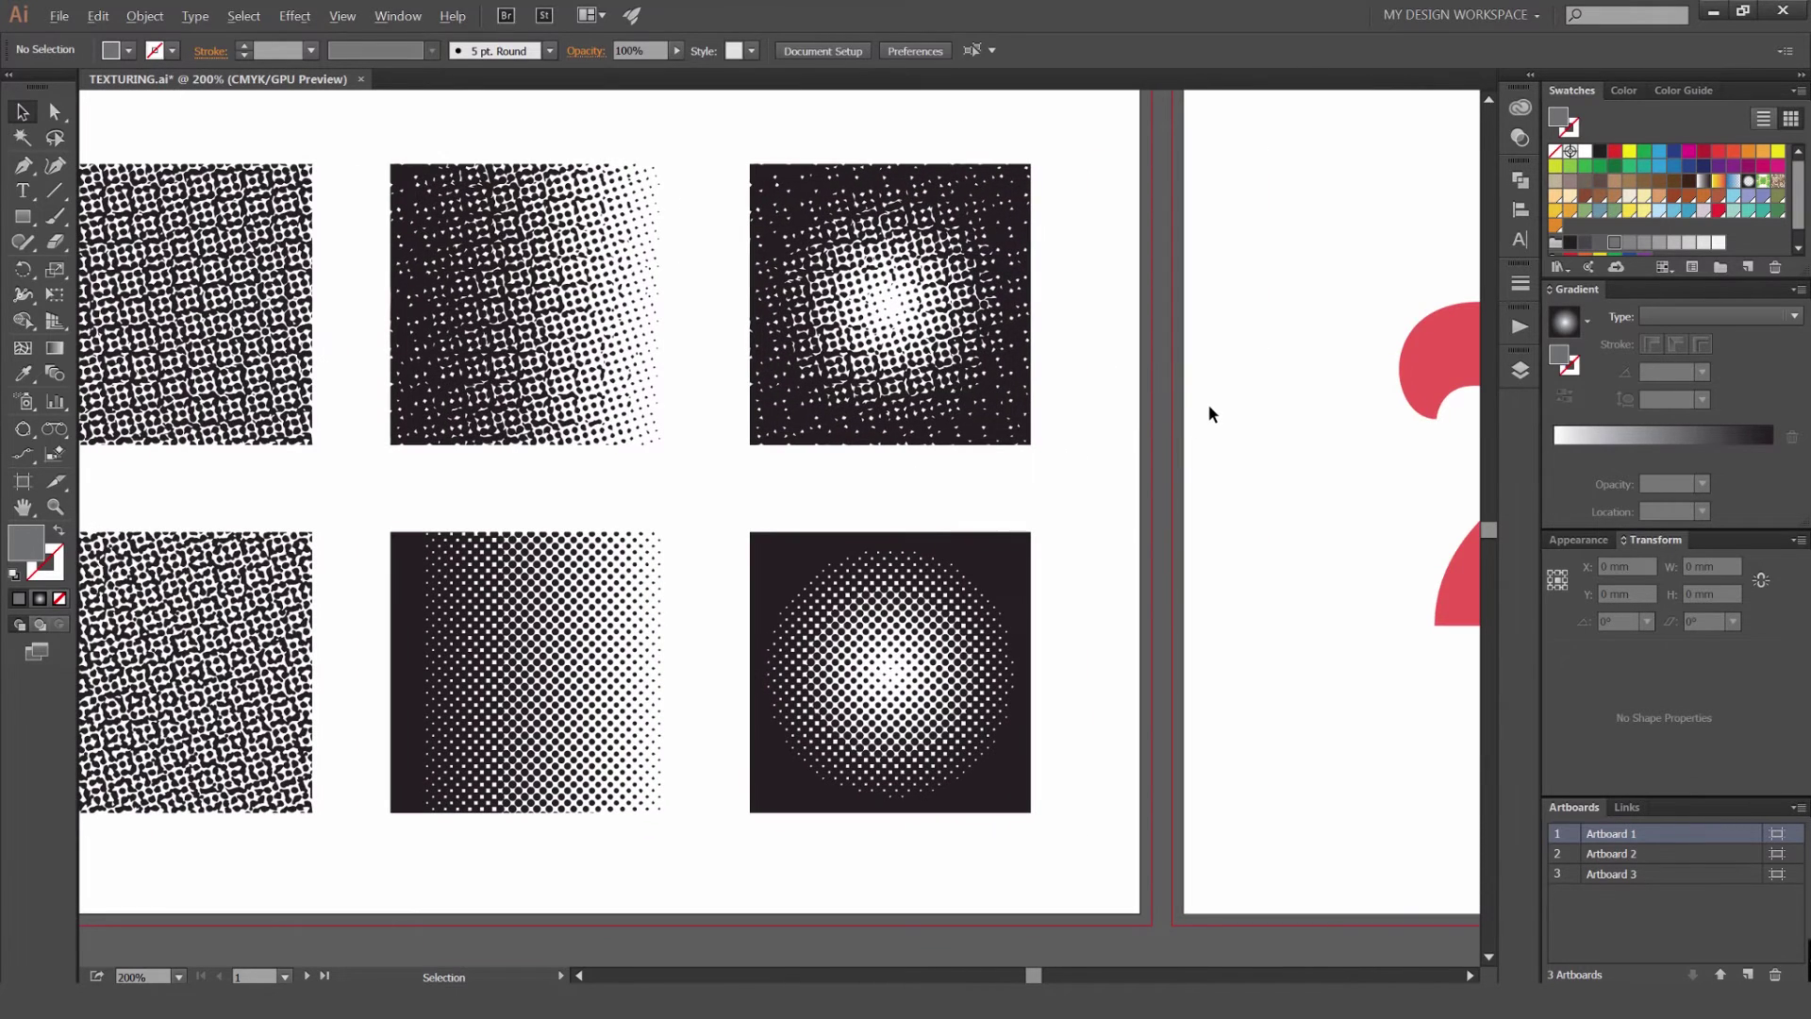
scroll(1209, 407, "right", 10)
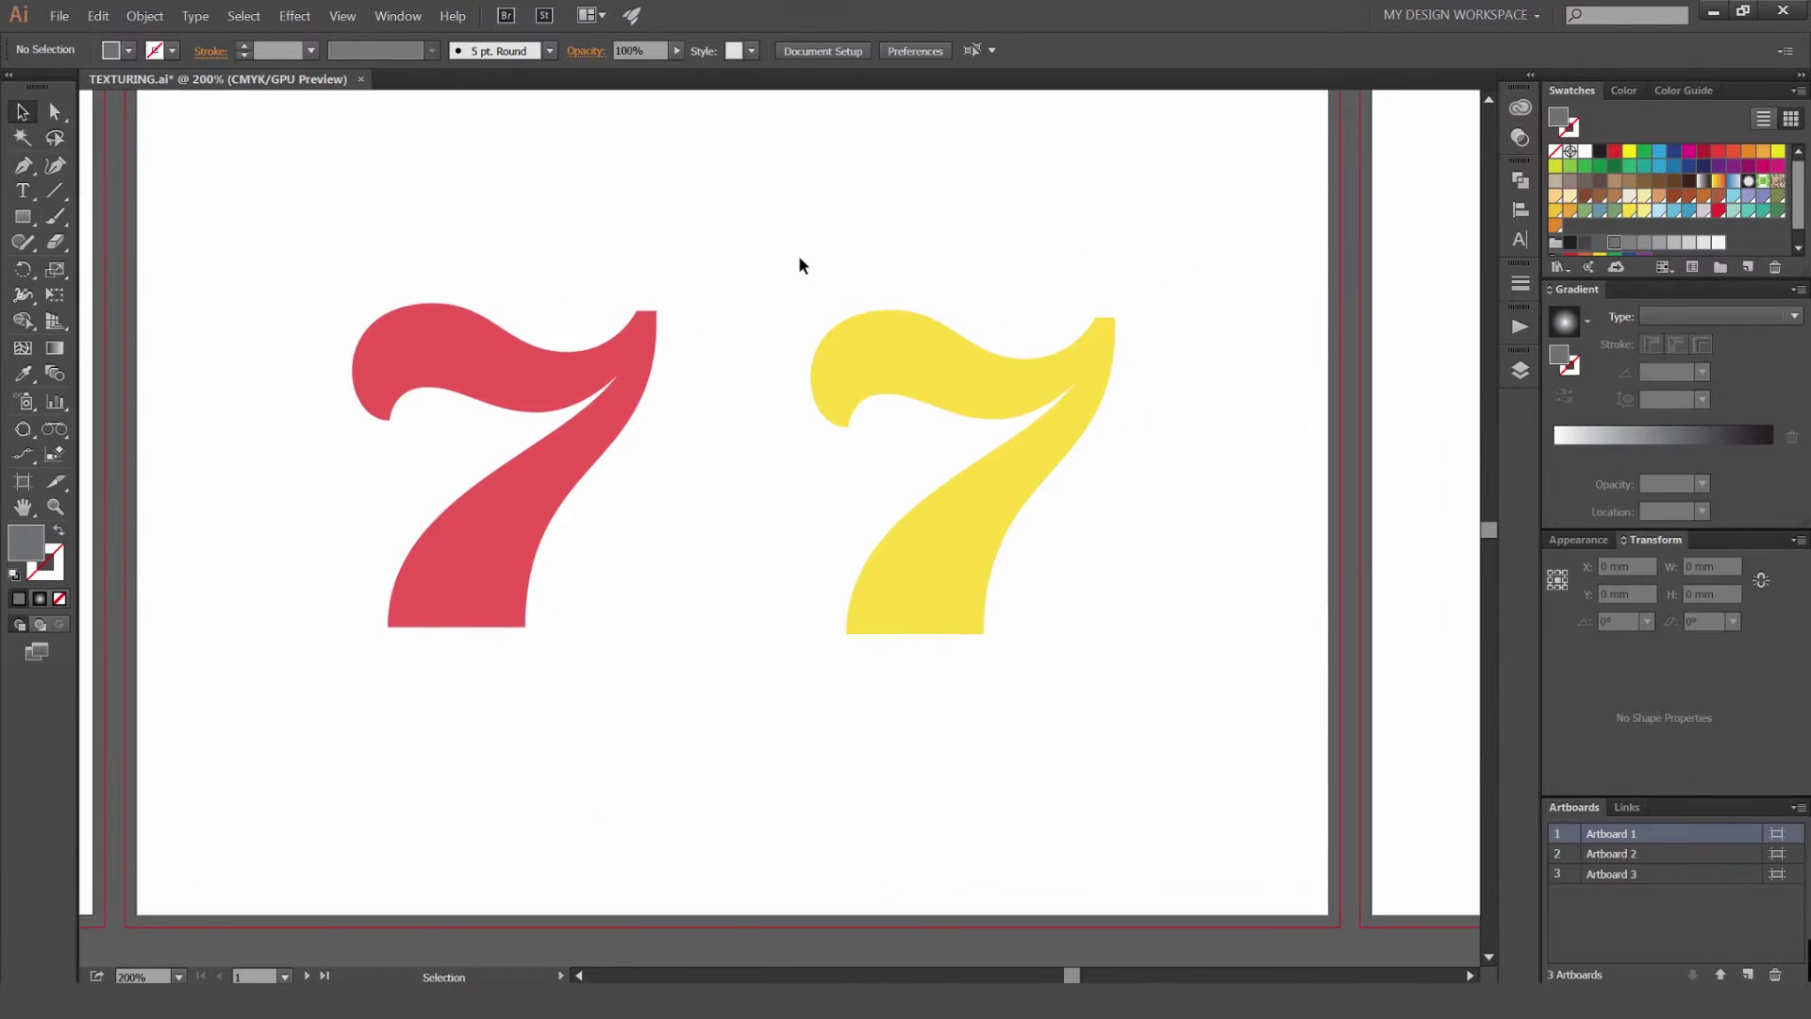
scroll(798, 264, "left", 1)
left_click(740, 363)
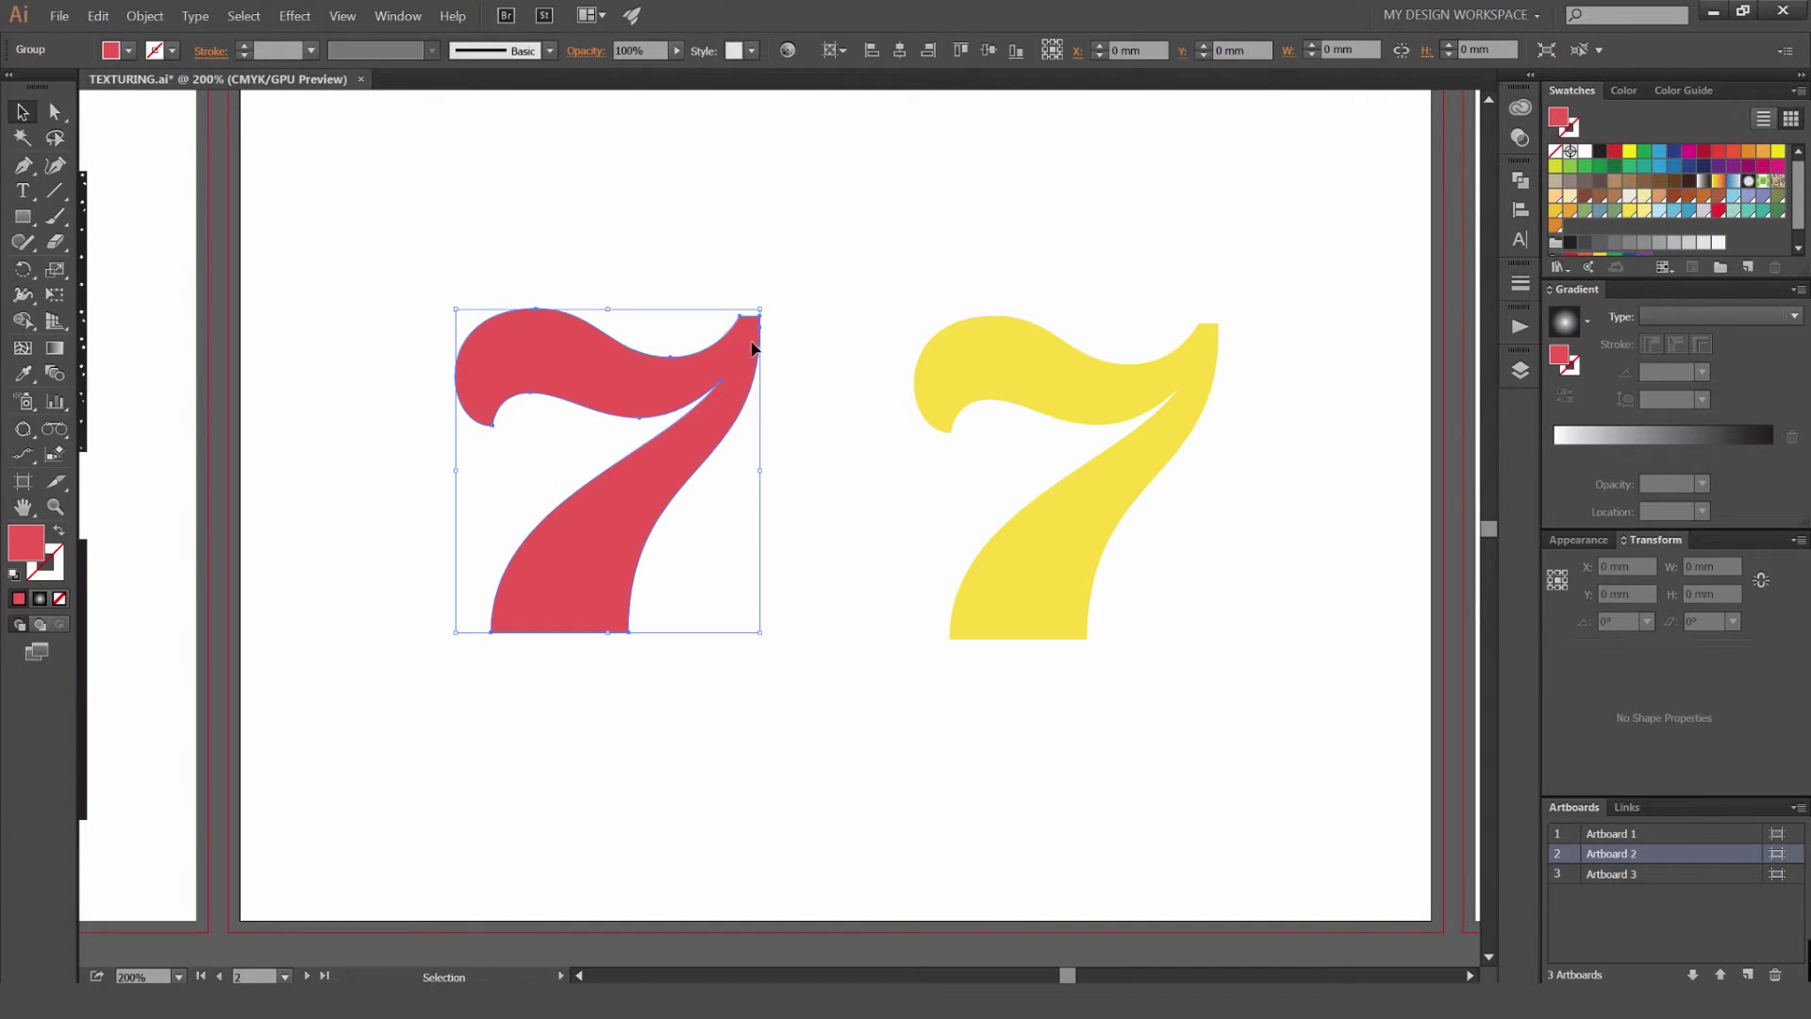
key("a")
key("v")
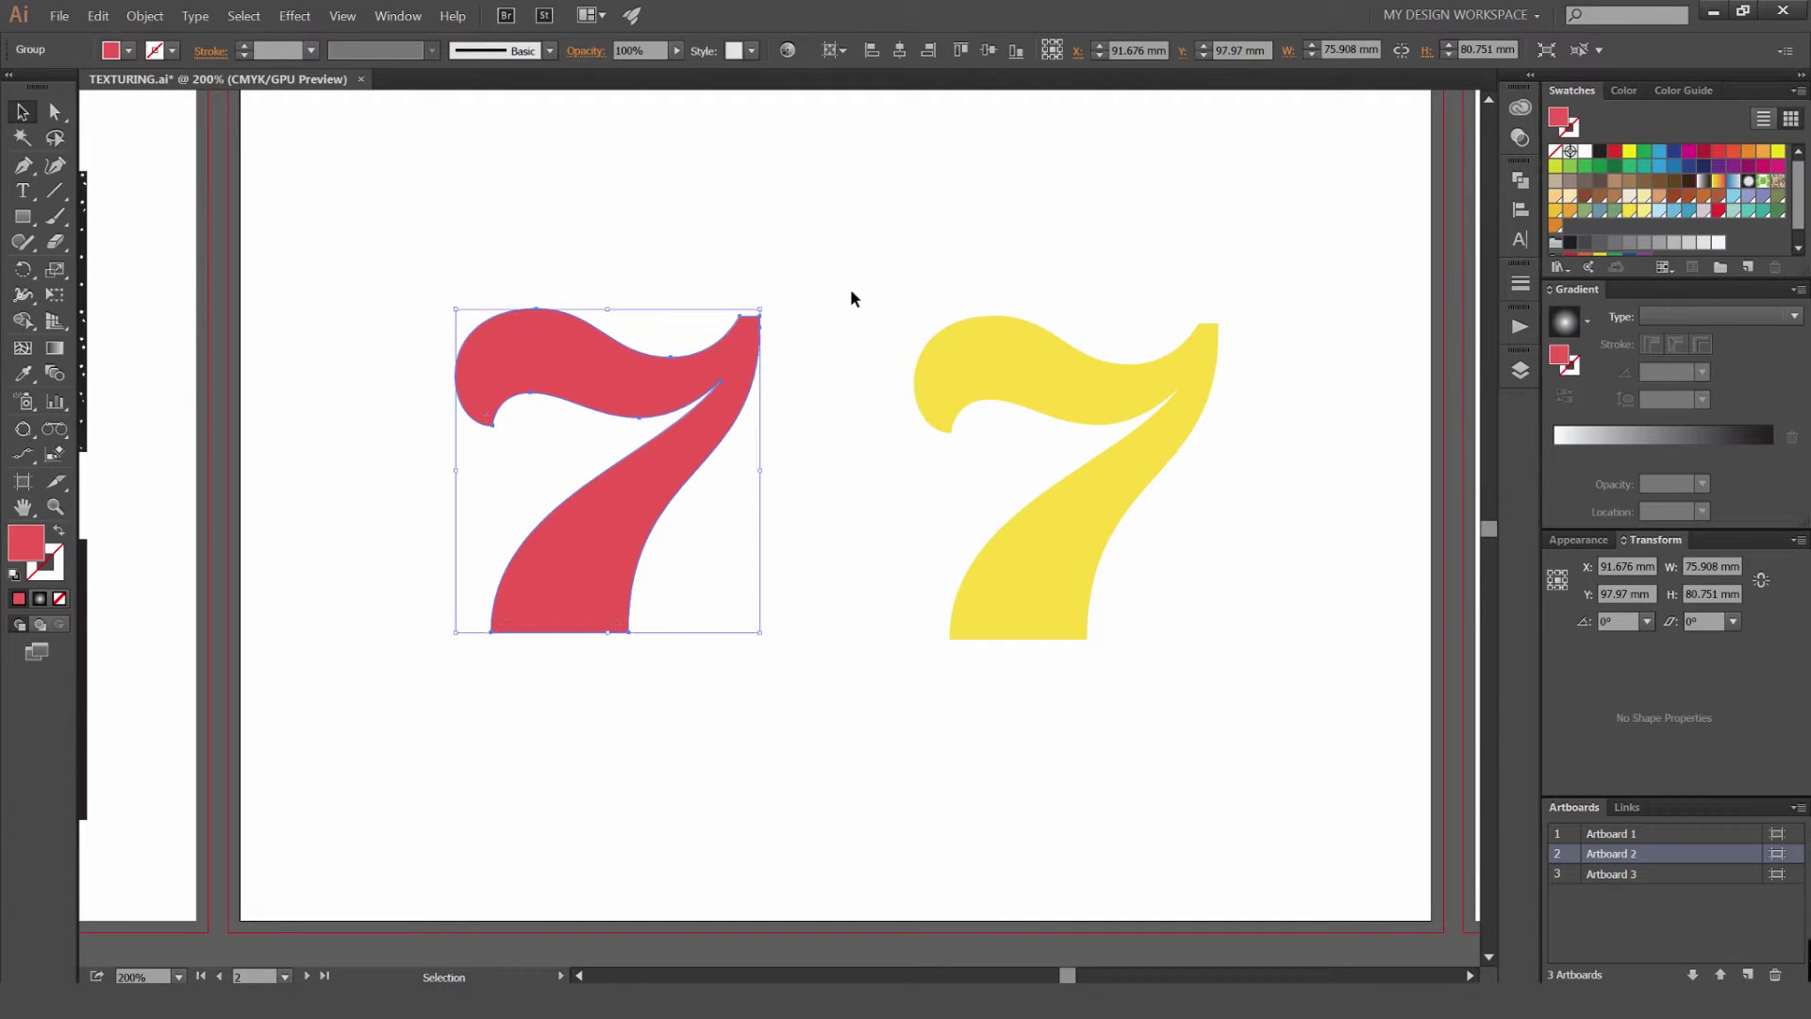
left_click_drag(762, 343, 950, 290)
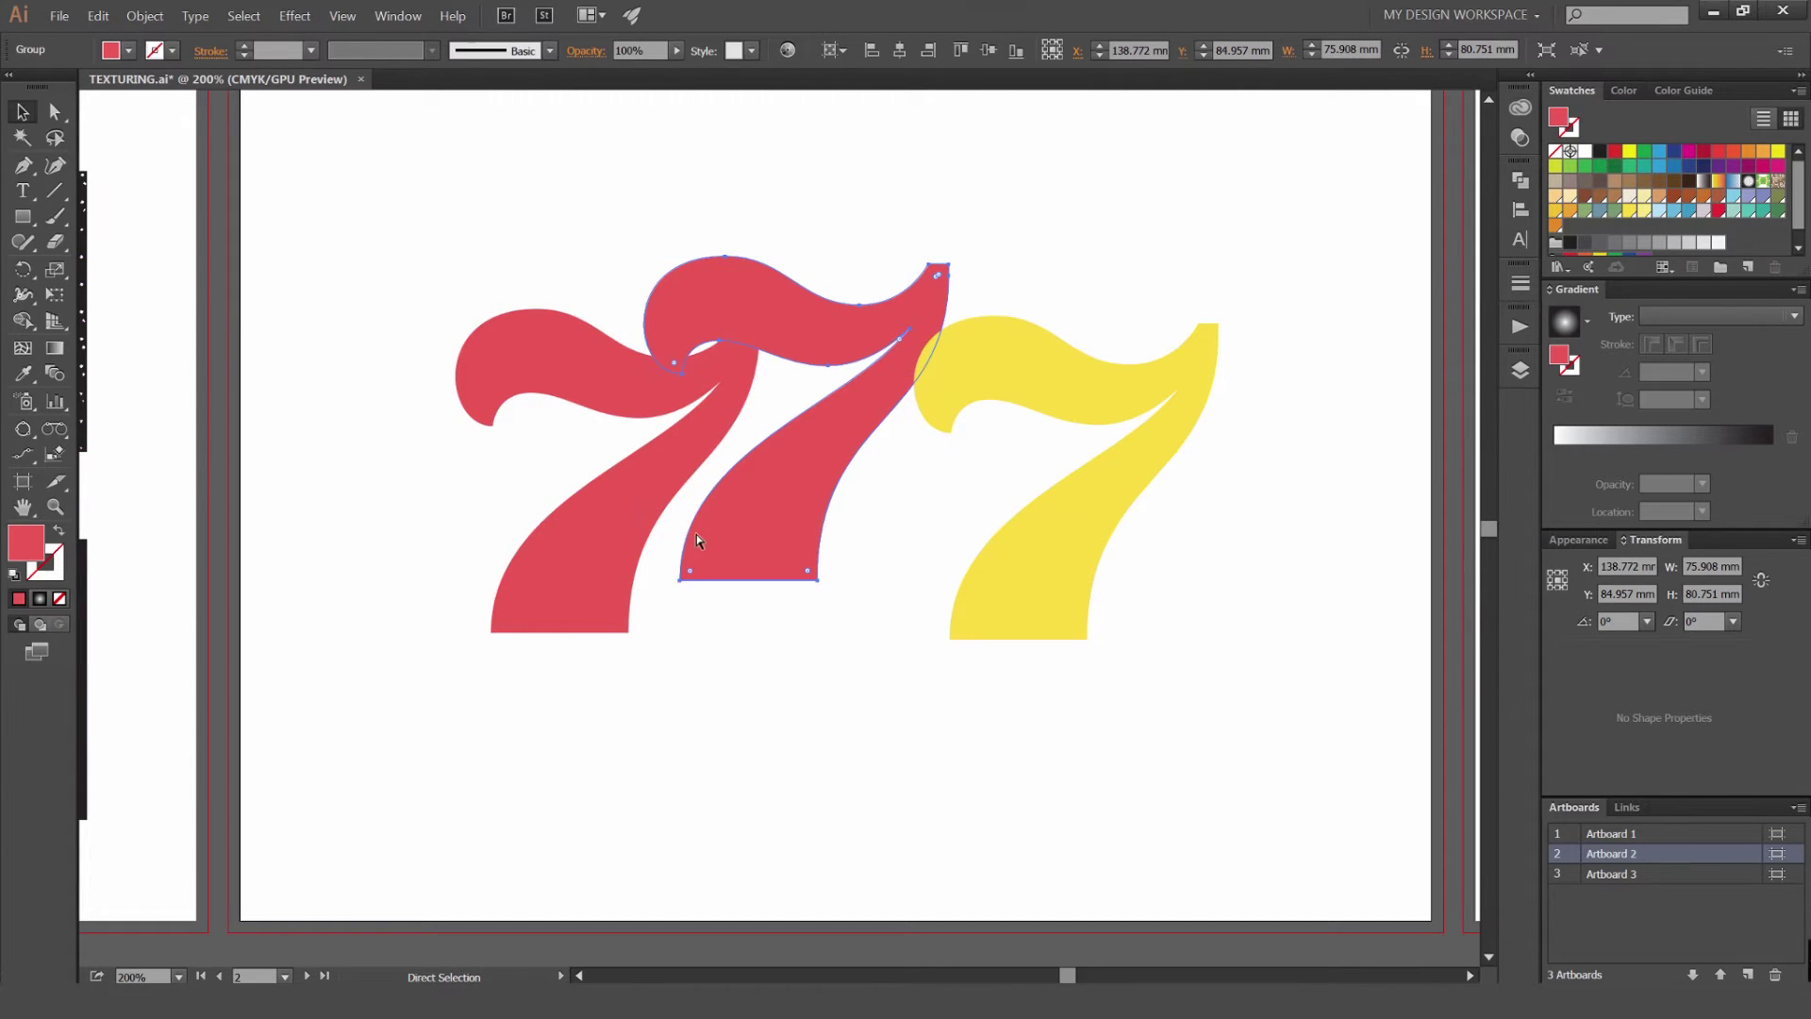
key("ctrl+z")
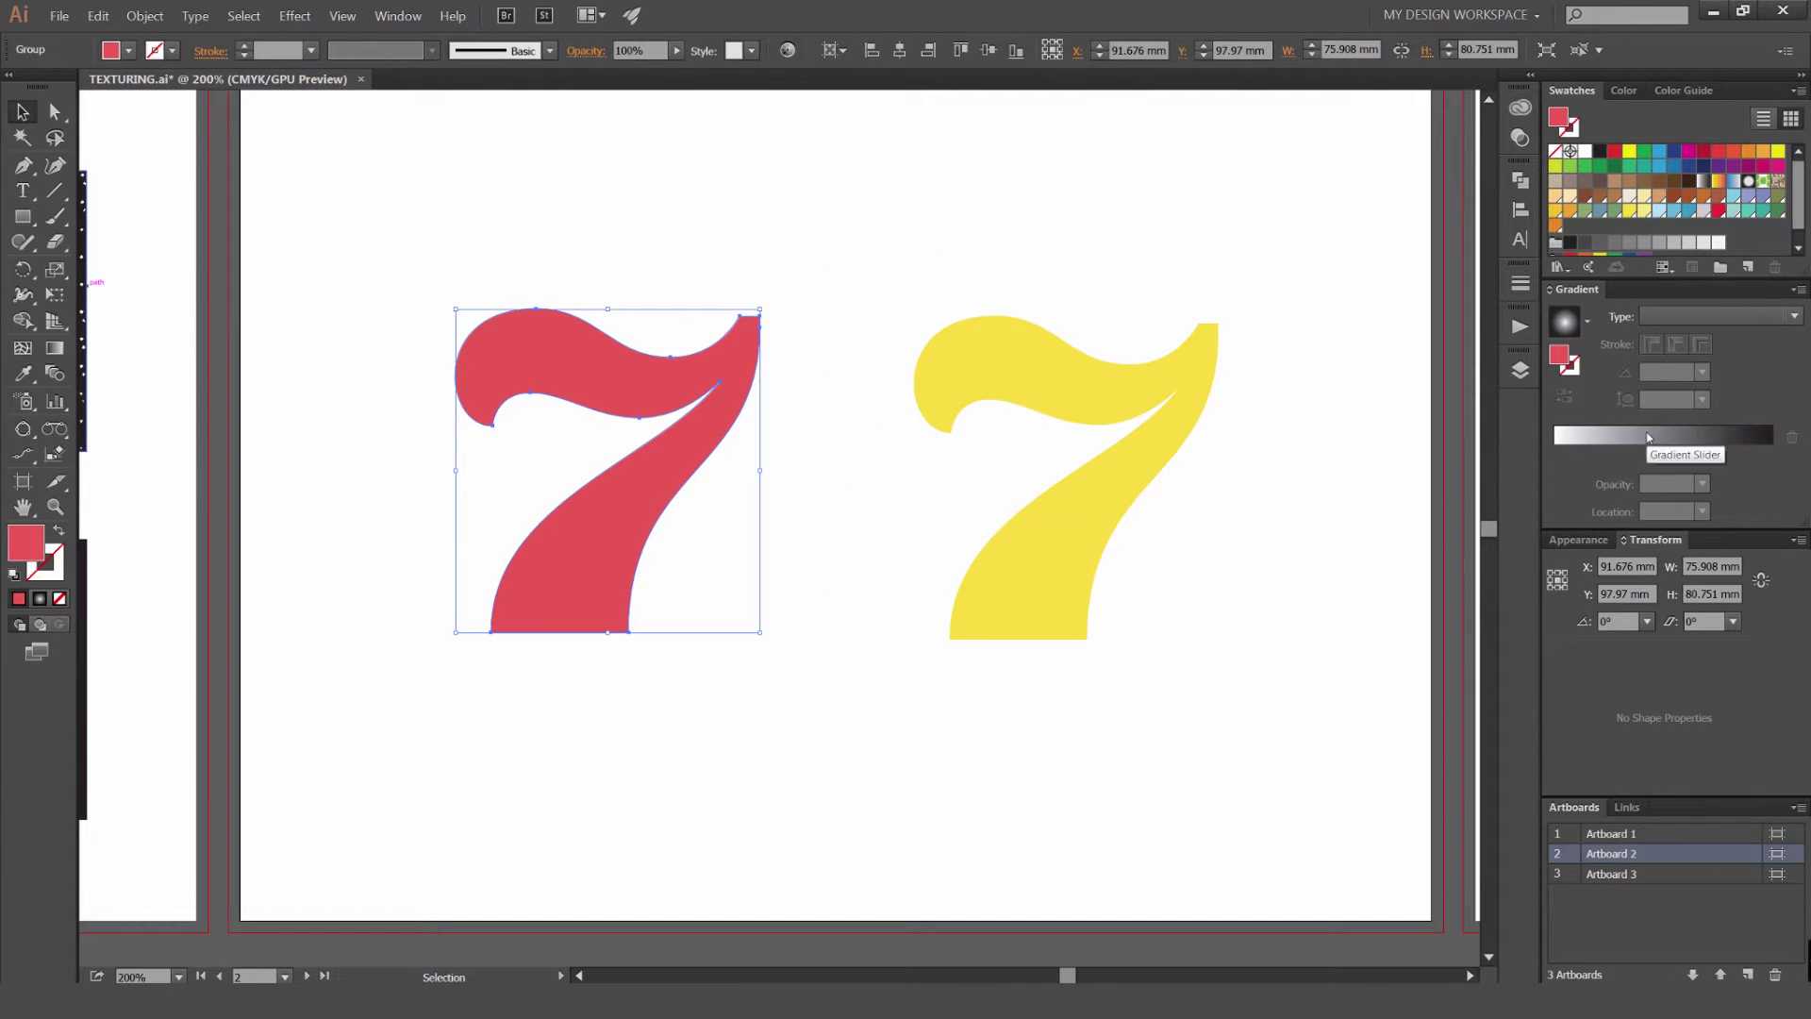
Fill the duplicate 7 with a reversed black-and-white linear gradient at 90° and shift its midpoint to about 66%.
left_click(1625, 439)
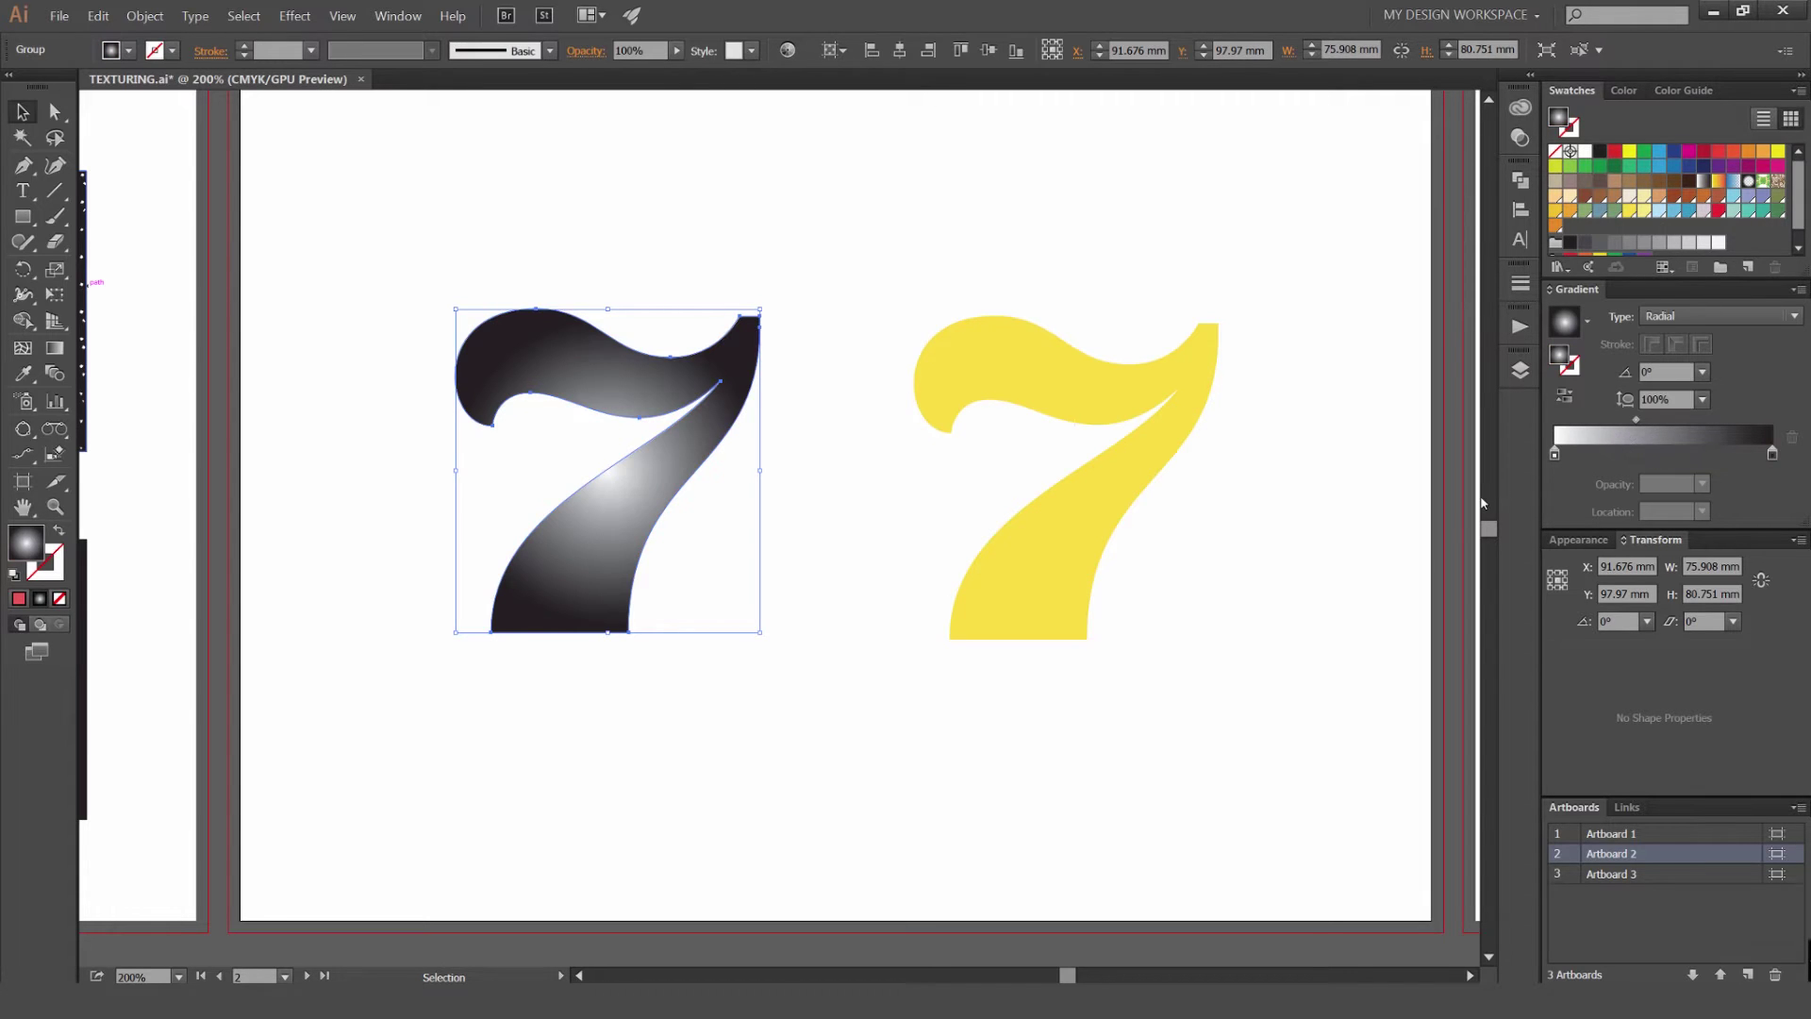
left_click(1716, 316)
left_click(1677, 344)
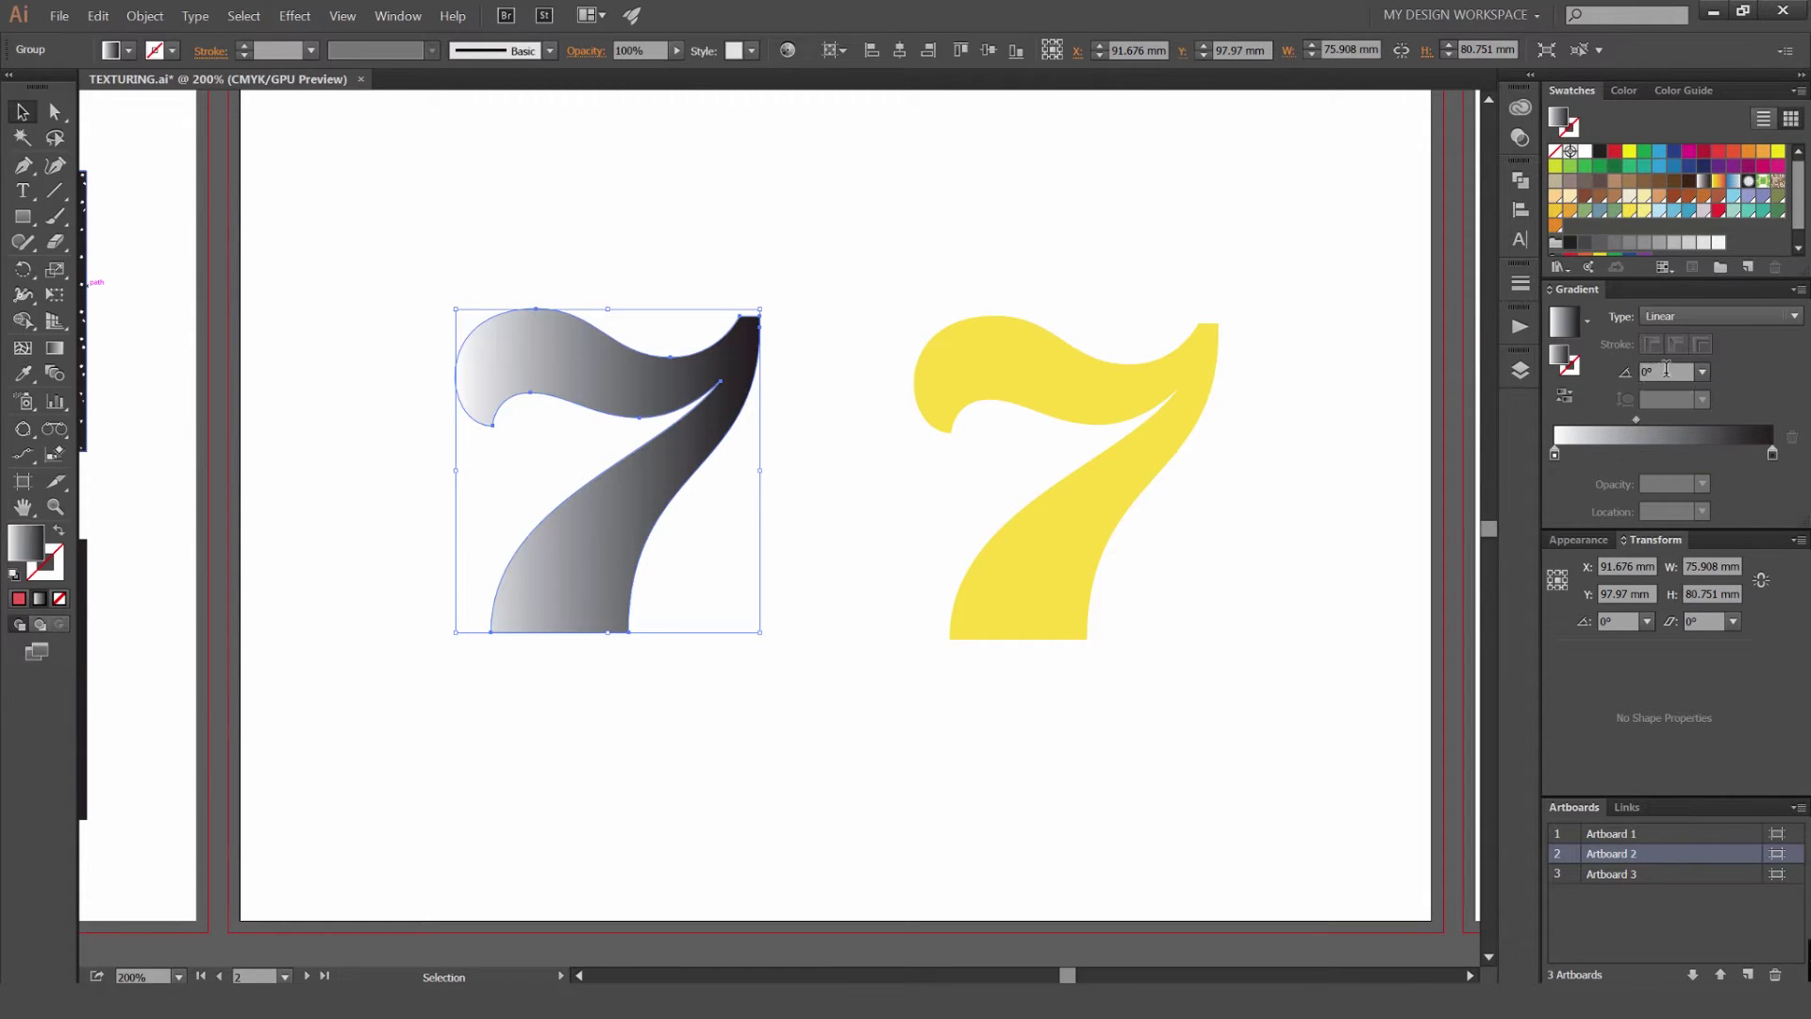
left_click(1662, 371)
type("90")
key("Return")
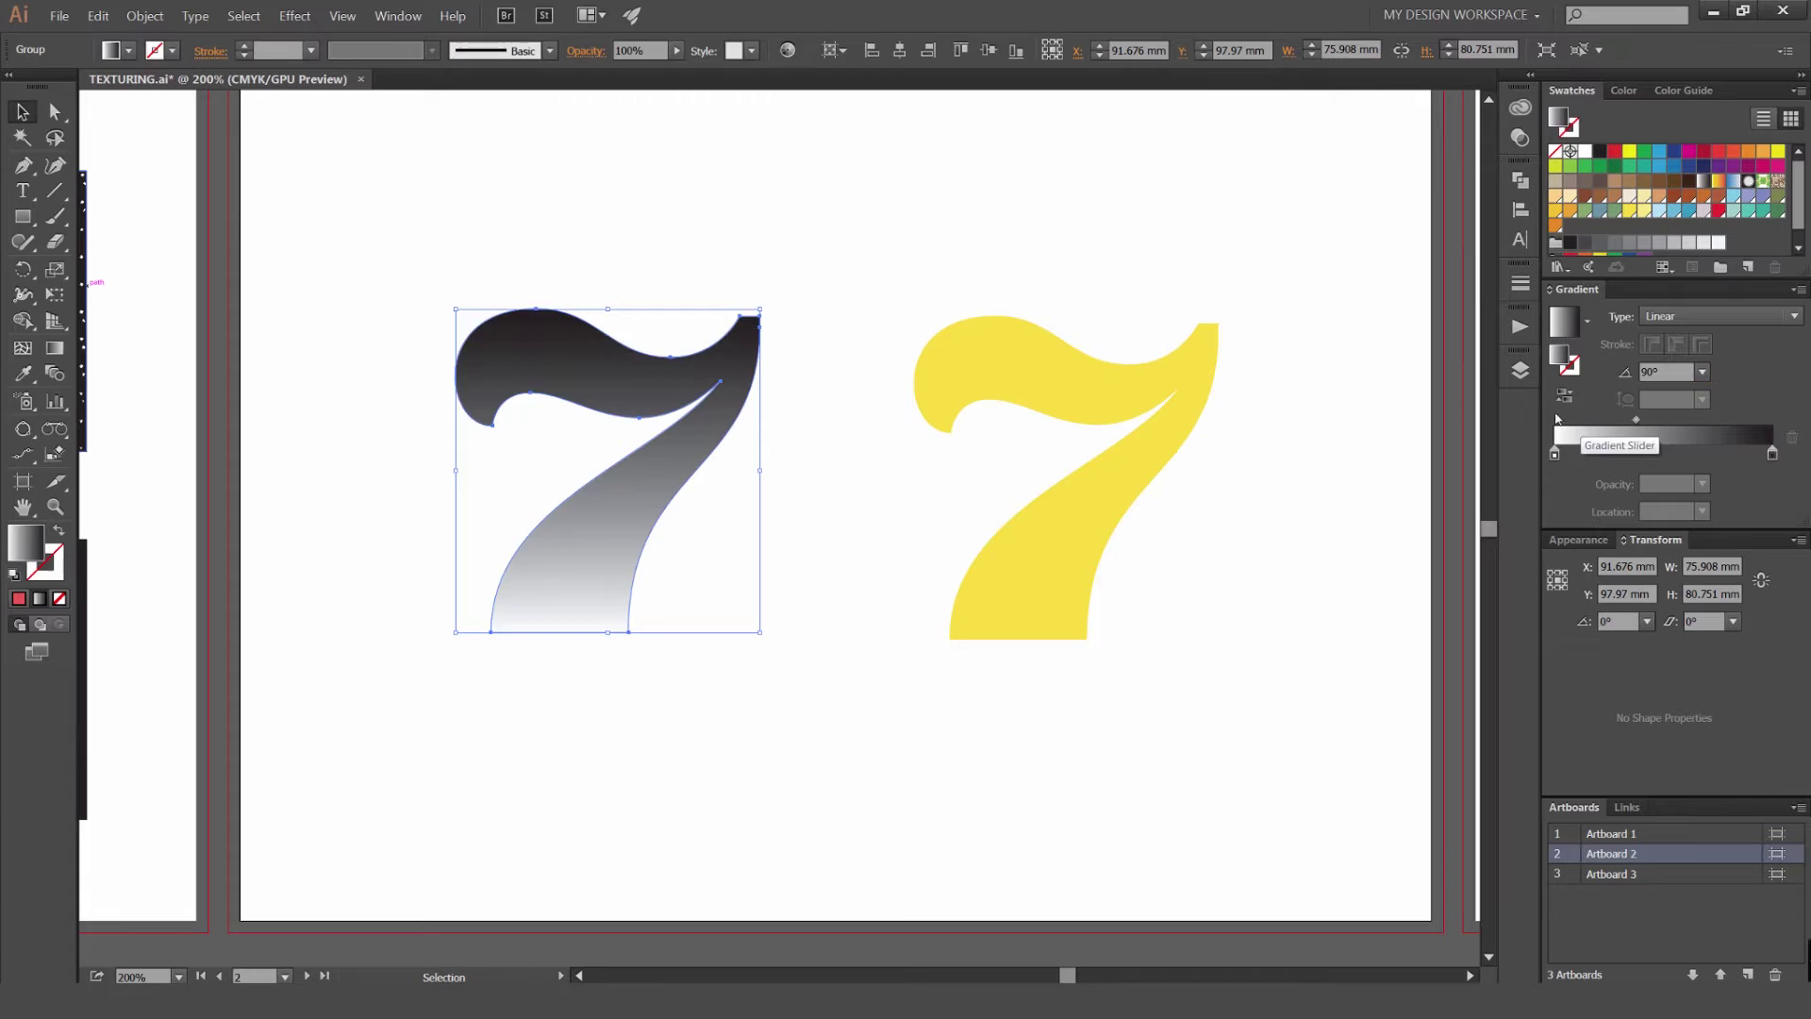
left_click(1564, 396)
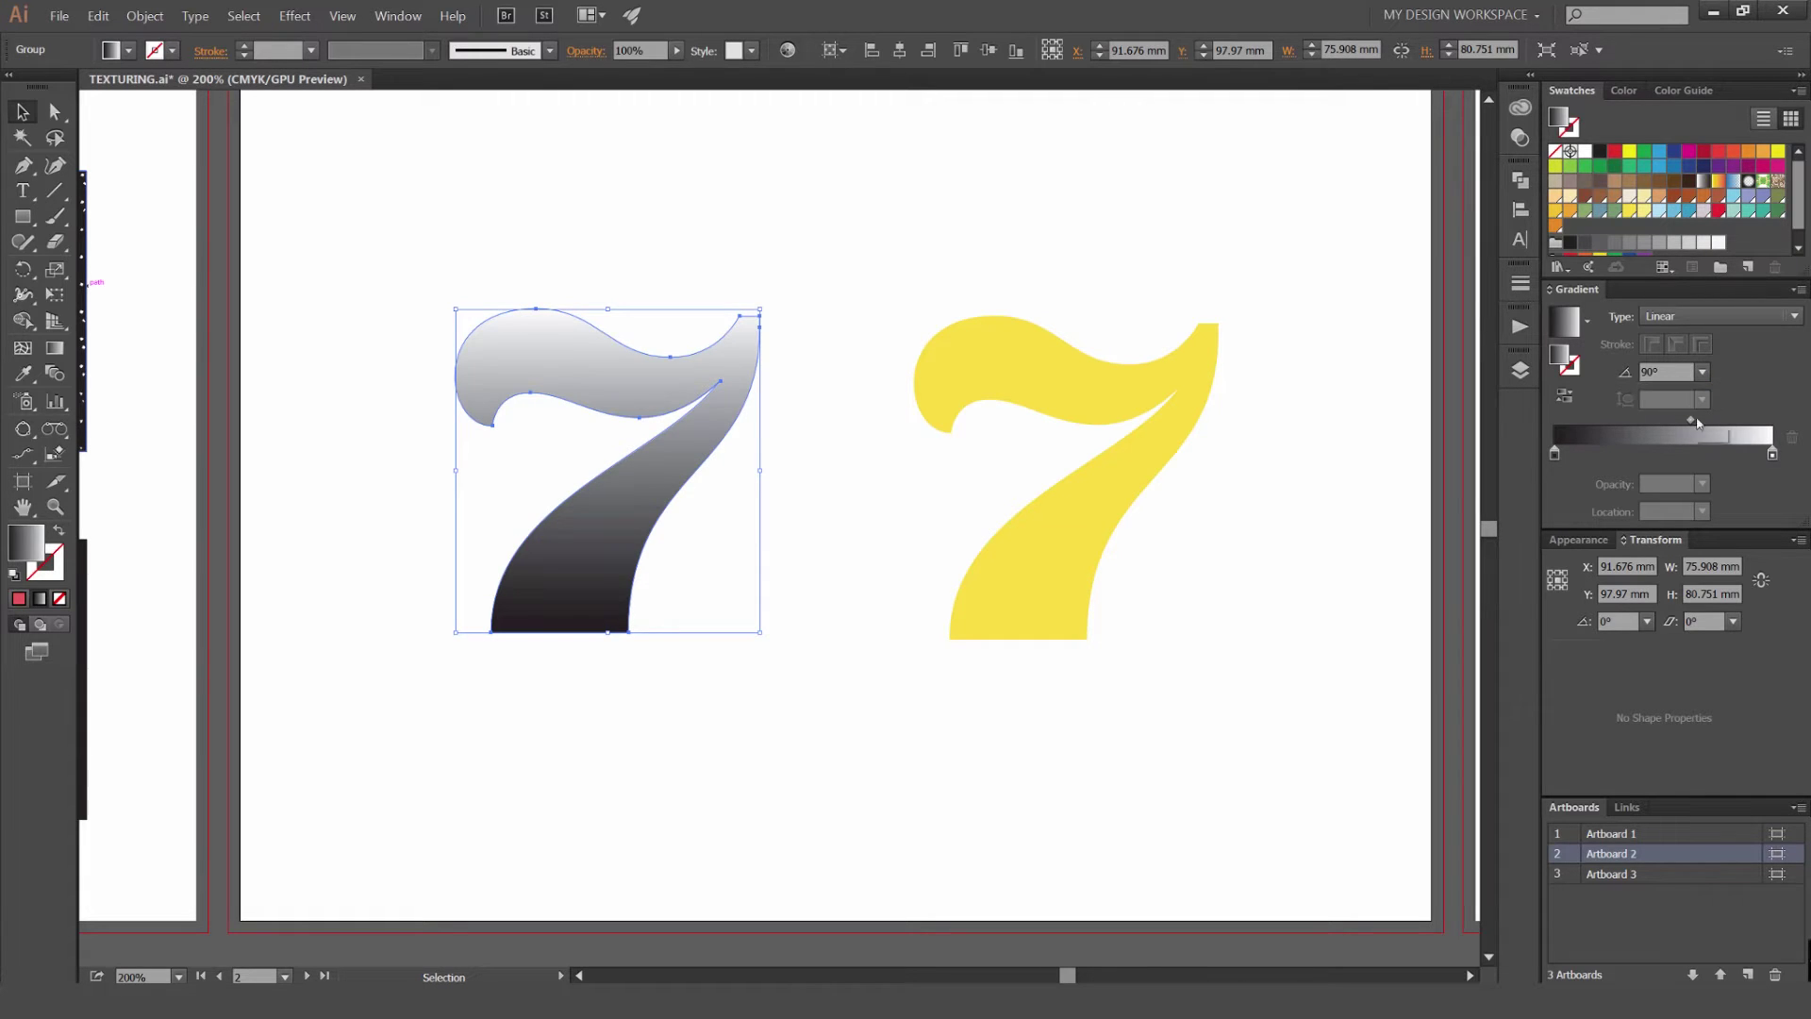
left_click_drag(1694, 420, 1699, 419)
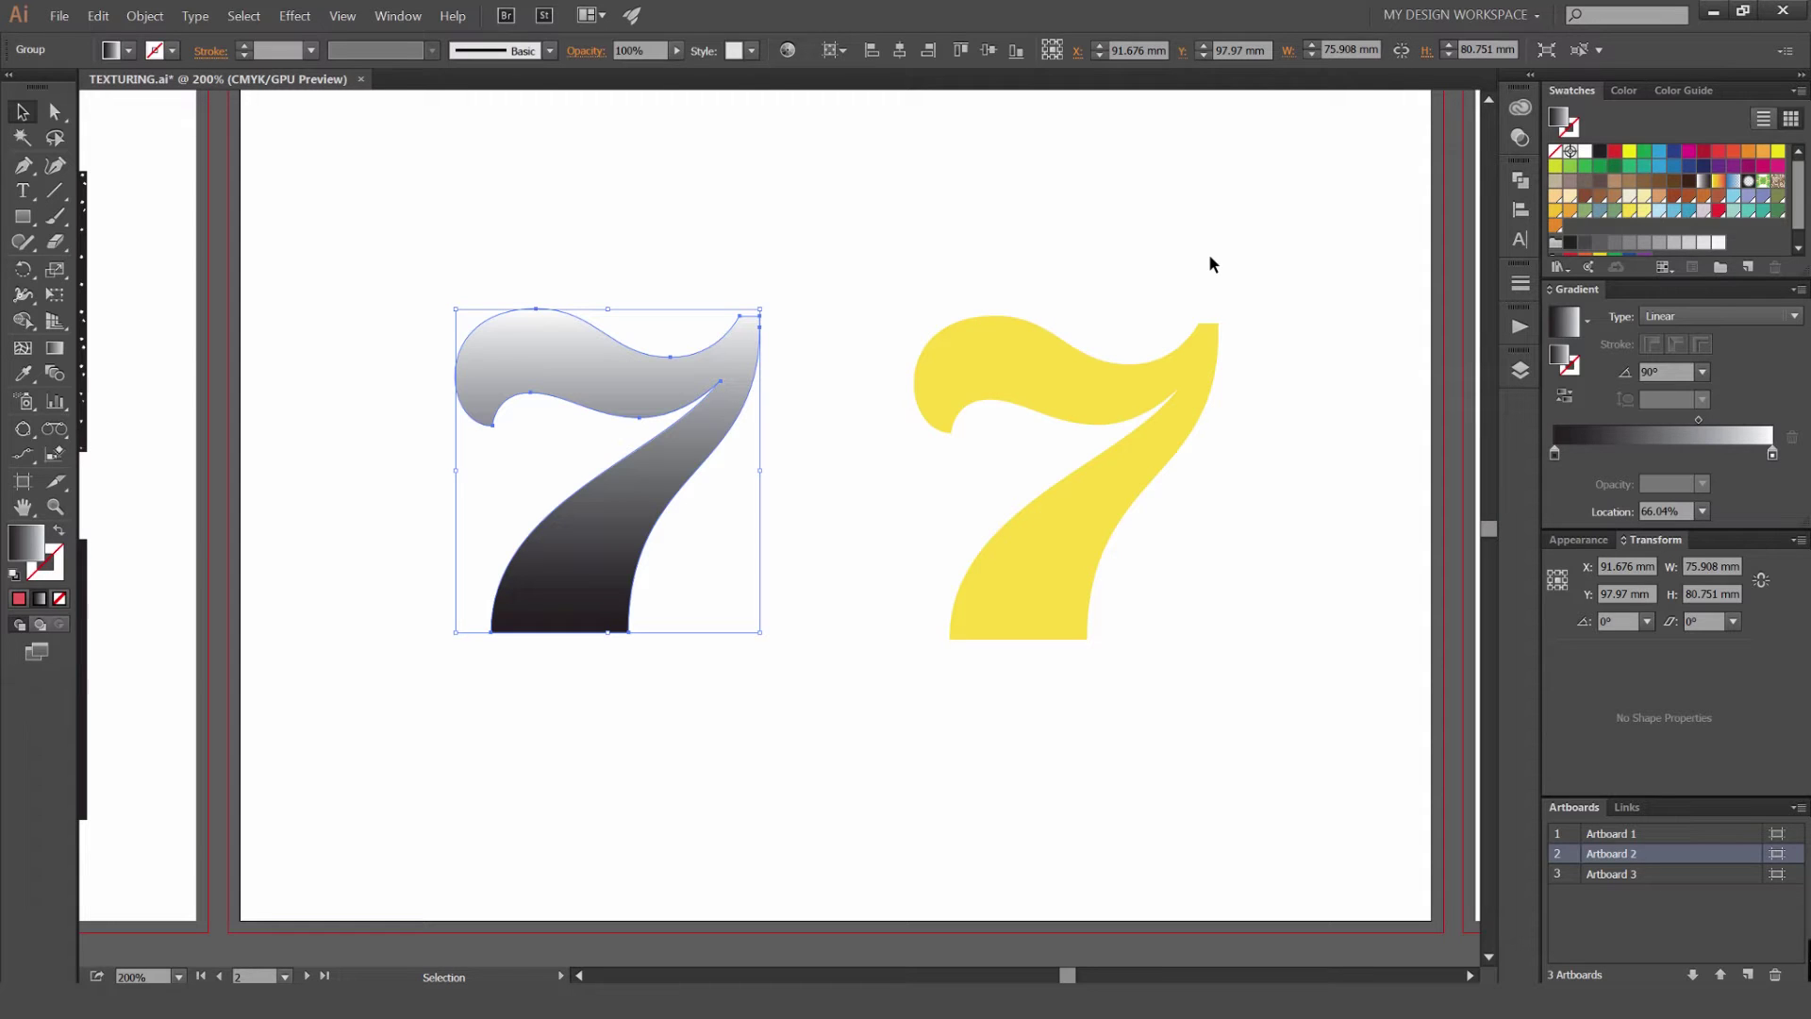
Apply the Color Halftone effect to the gradient-filled 7, accepting the offered settings.
left_click(757, 149)
left_click(638, 377)
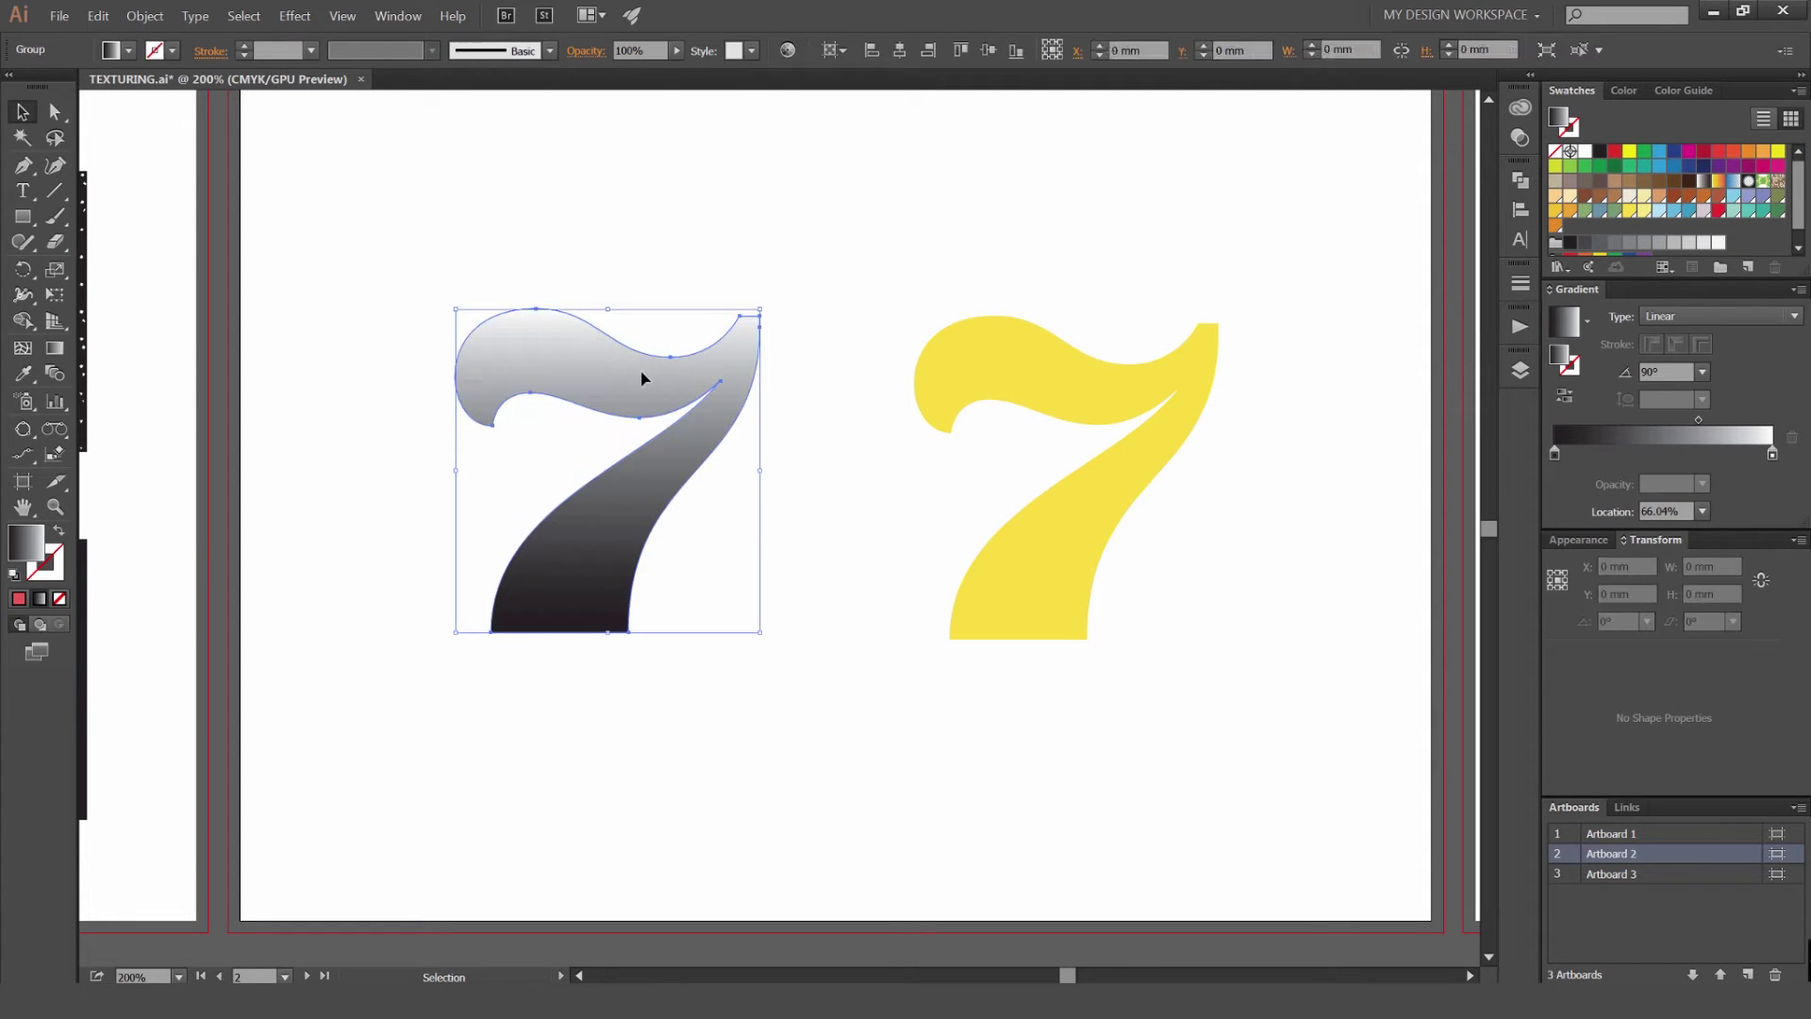
left_click(292, 16)
mouse_move(378, 413)
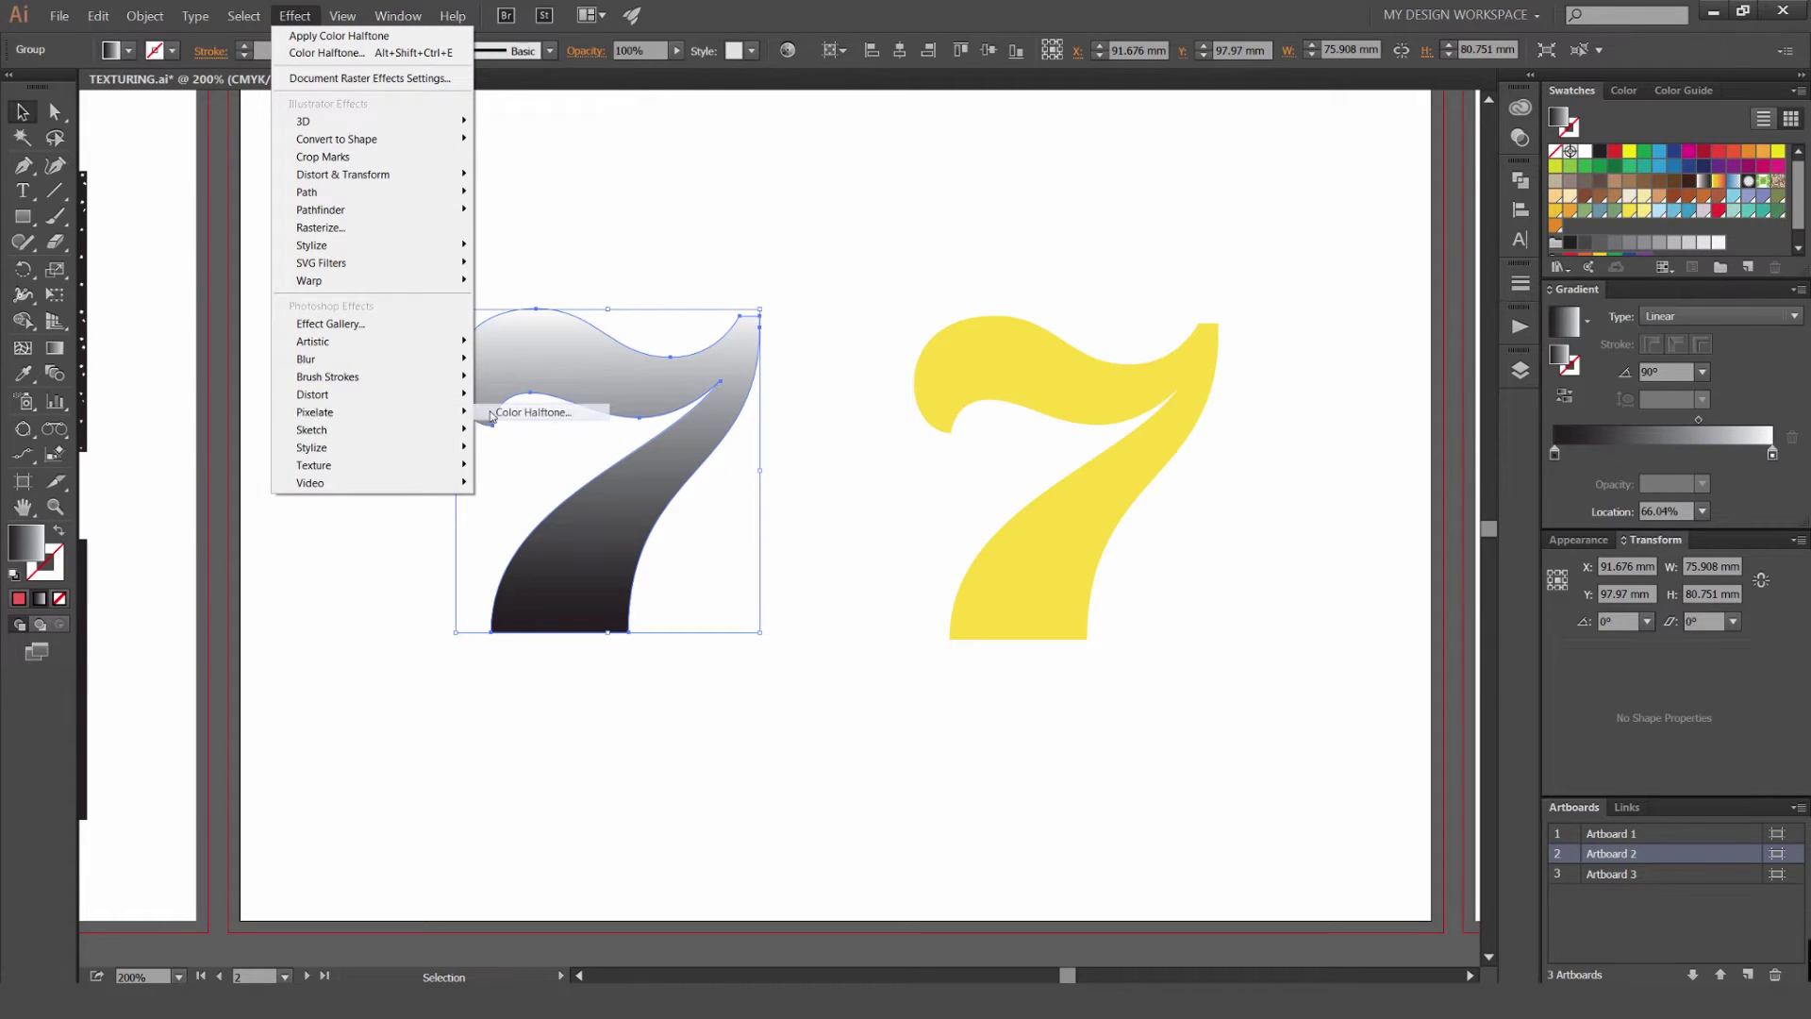
left_click(514, 412)
left_click(1073, 315)
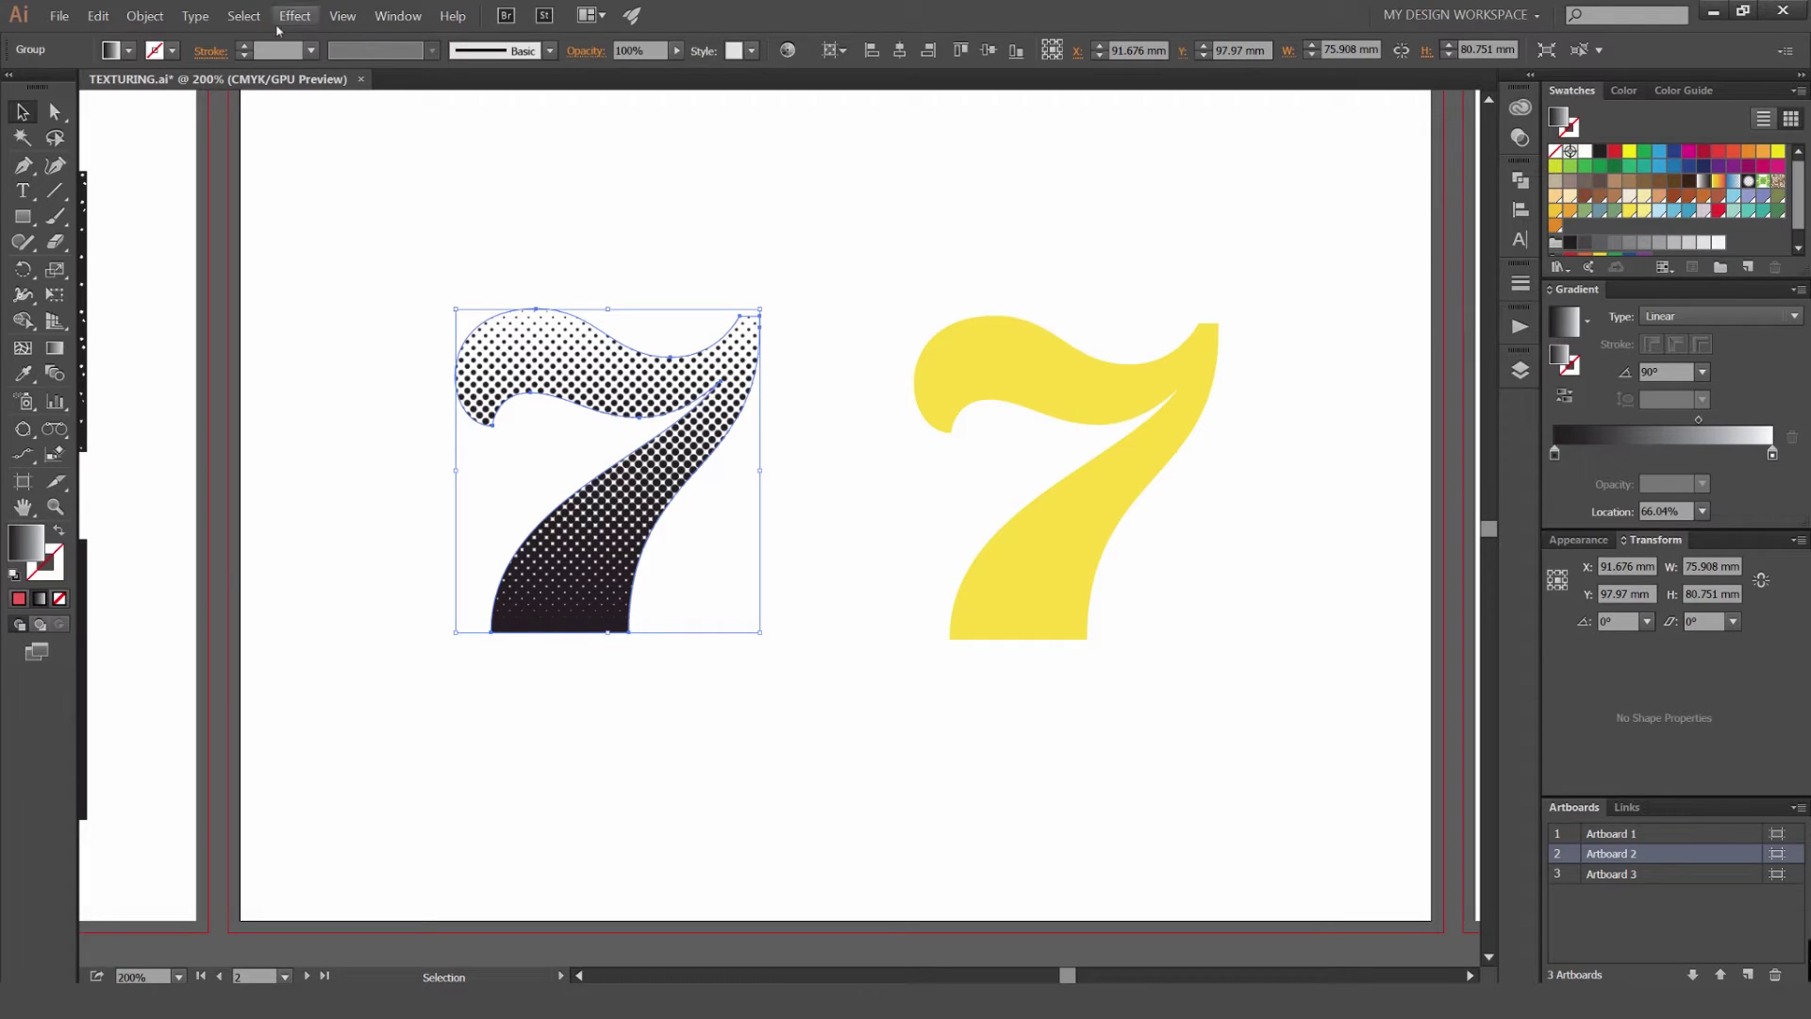
Rasterize the halftone 7 in CMYK at 300 ppi with a white background and image trace it.
left_click(144, 16)
left_click(165, 196)
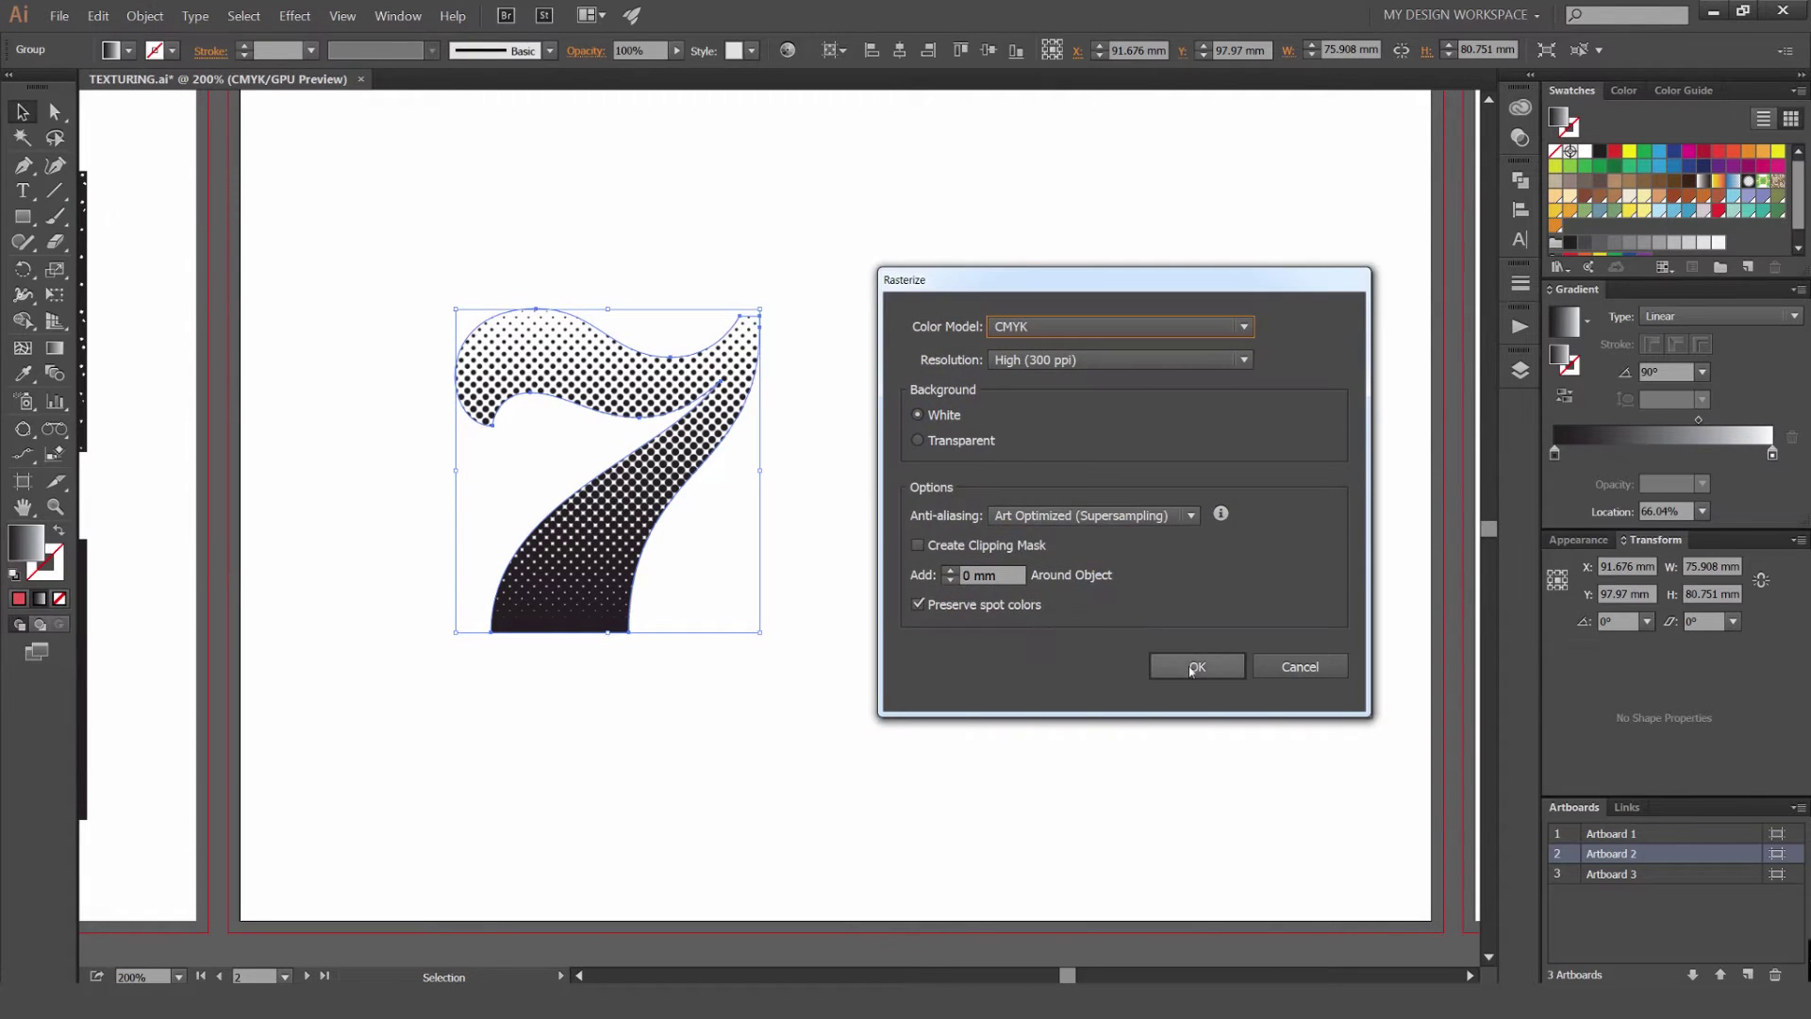
left_click(1196, 660)
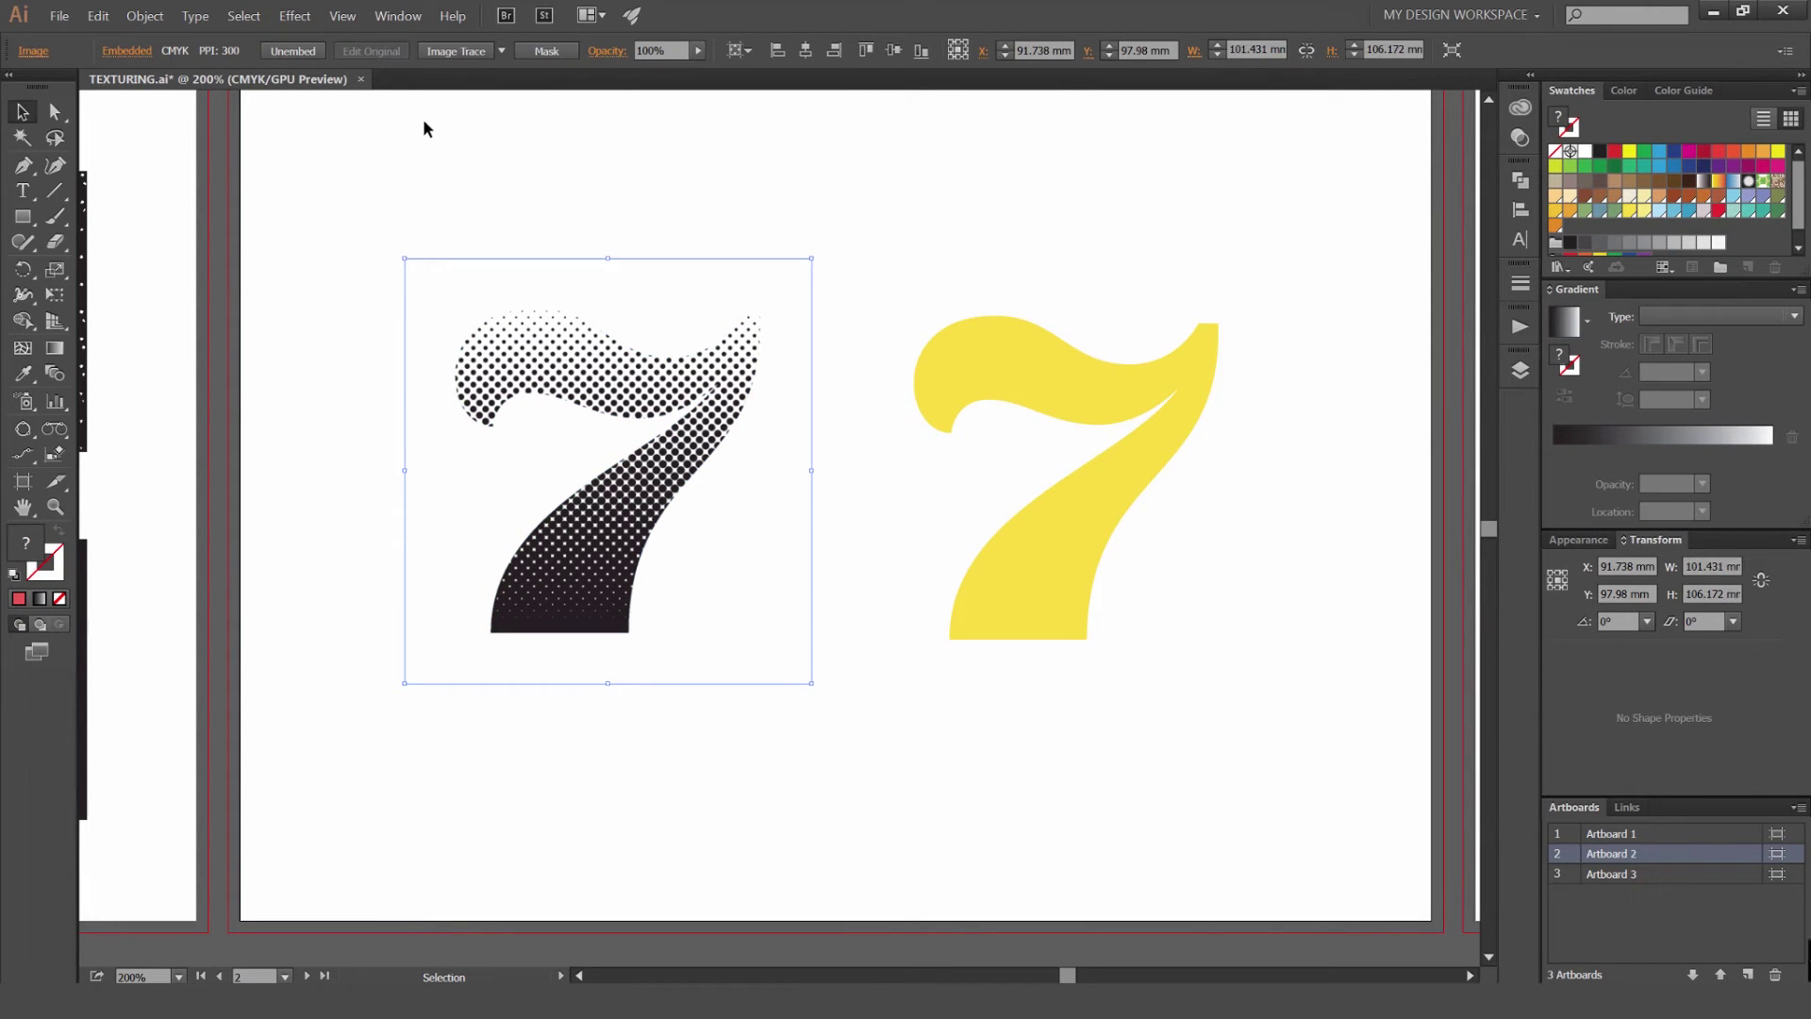
left_click(455, 53)
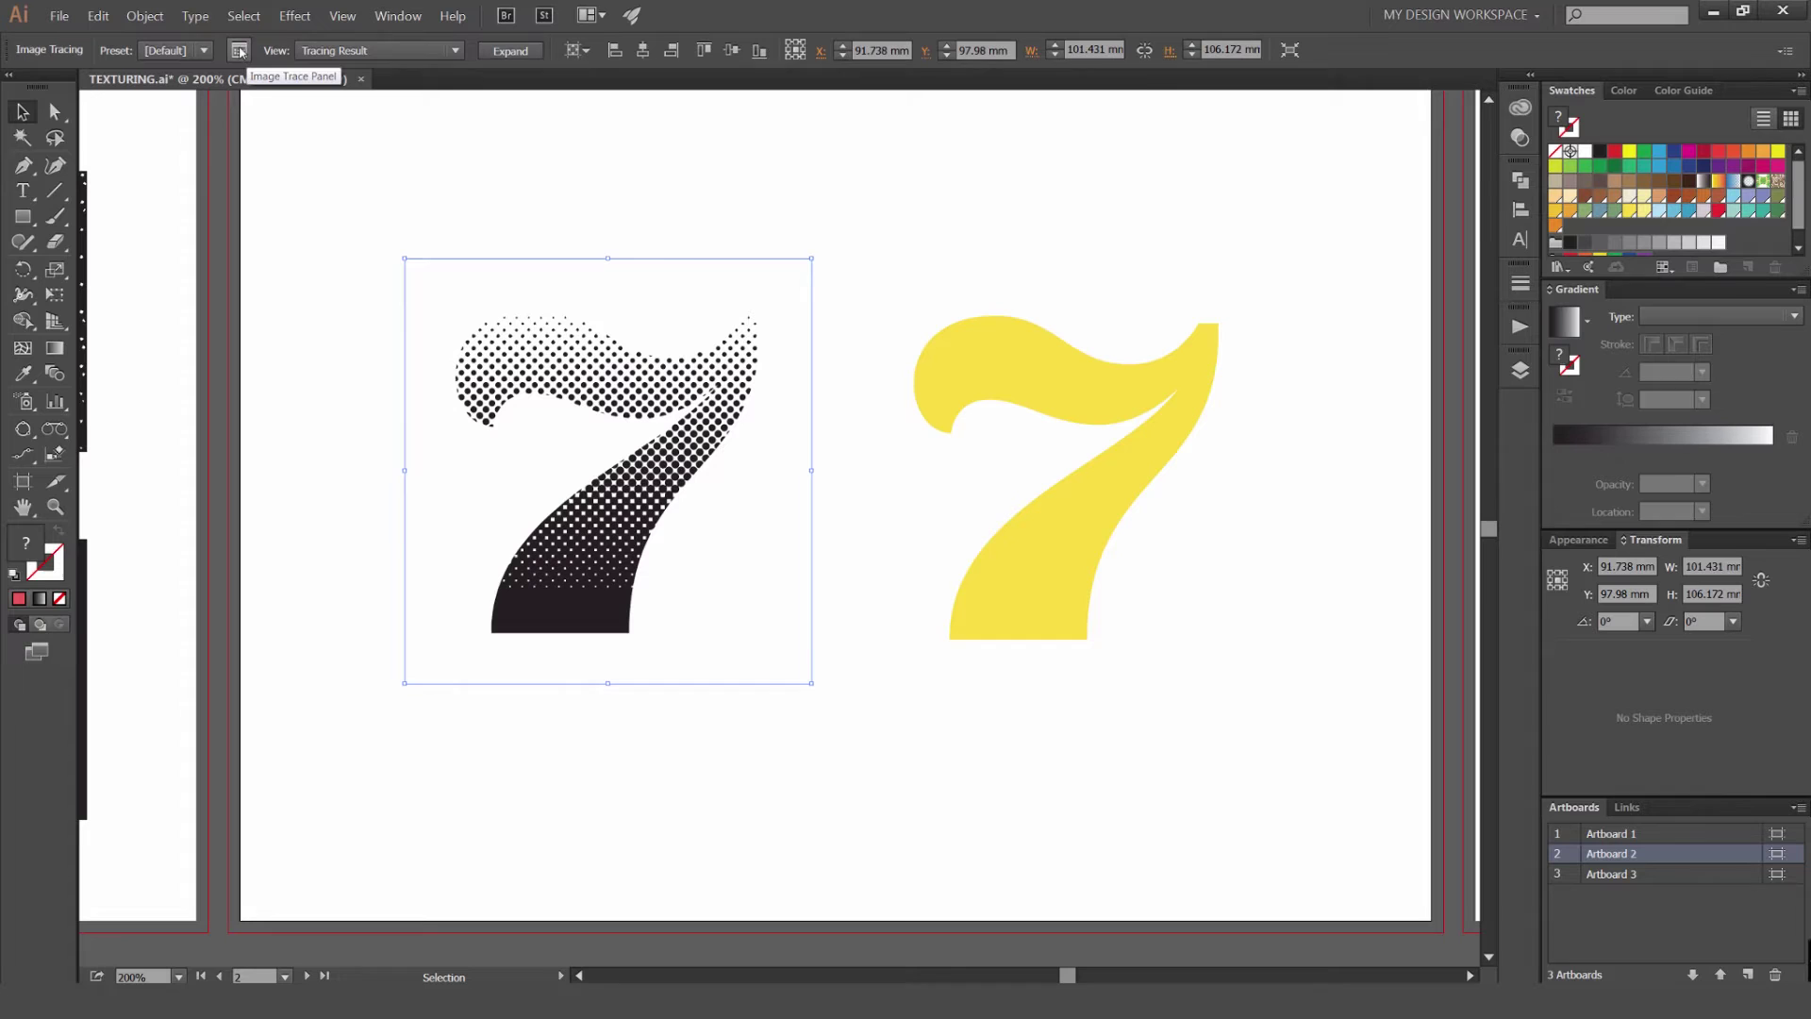
Refine the tracing of the 7 with threshold 78, noise 58 px and white areas ignored.
left_click(241, 51)
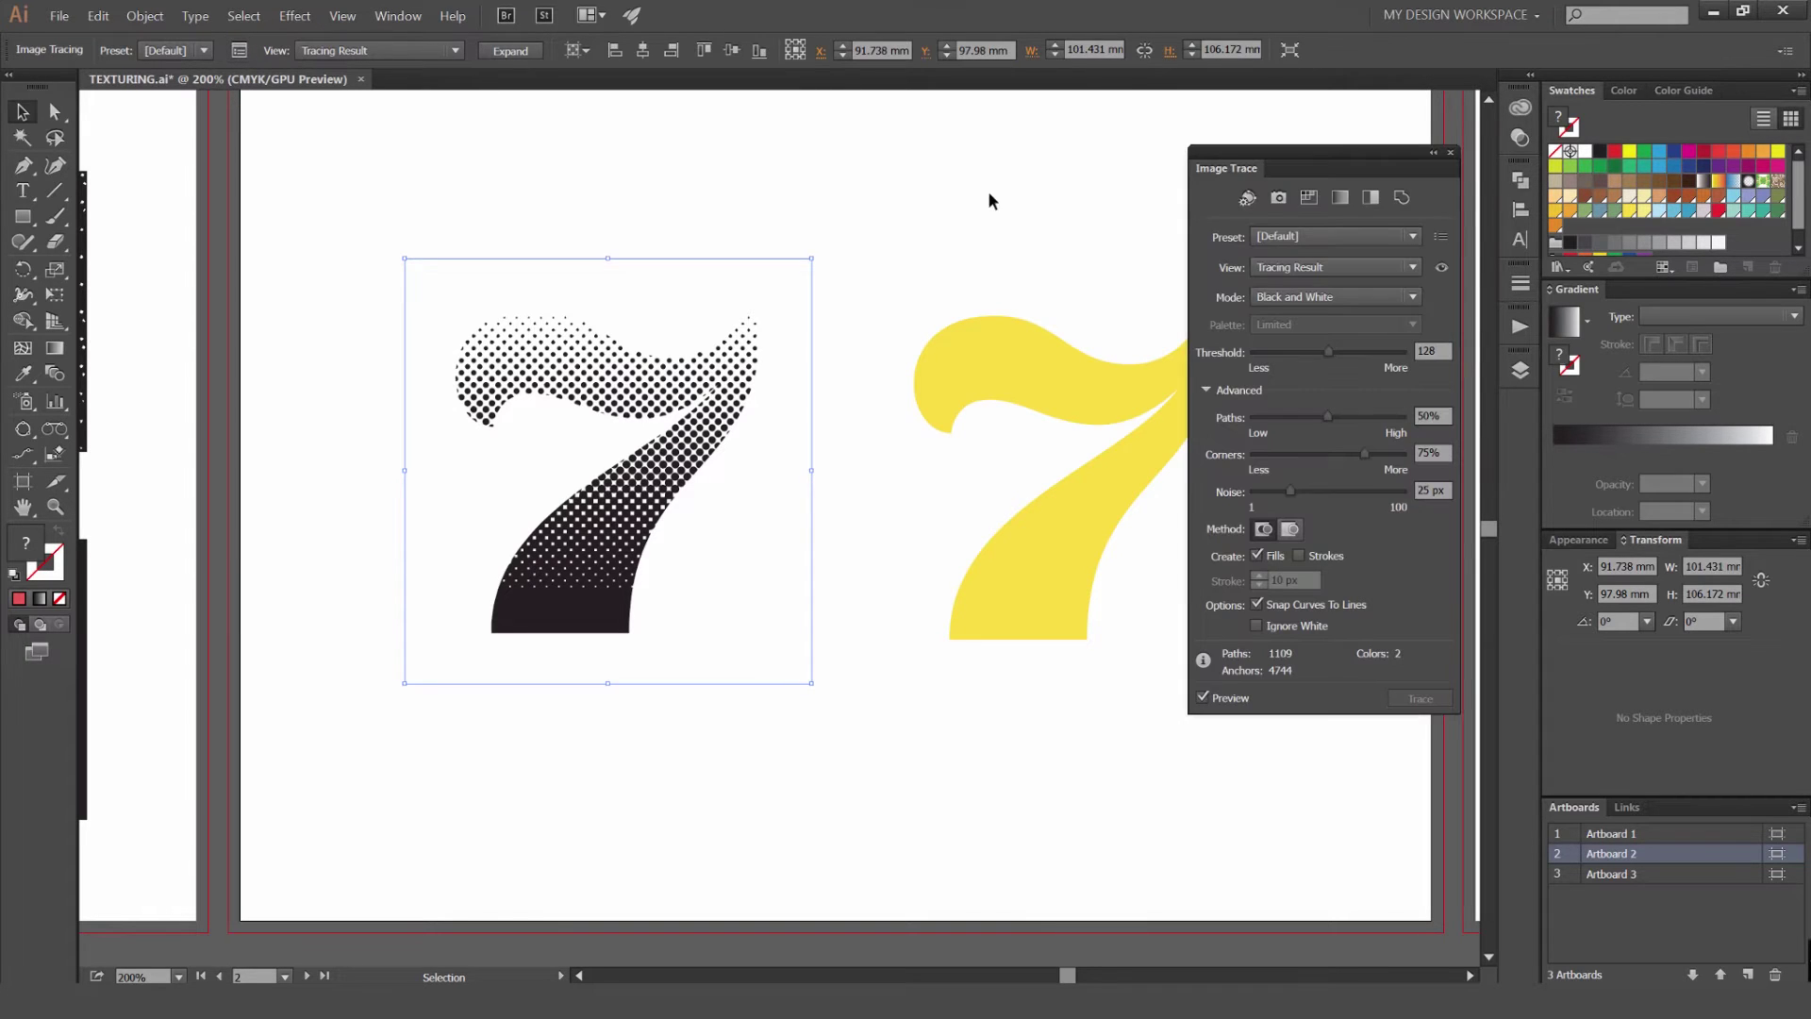
left_click_drag(1175, 154, 1059, 150)
mouse_move(919, 212)
left_mouse_down()
mouse_move(1008, 250)
mouse_move(999, 219)
left_mouse_up()
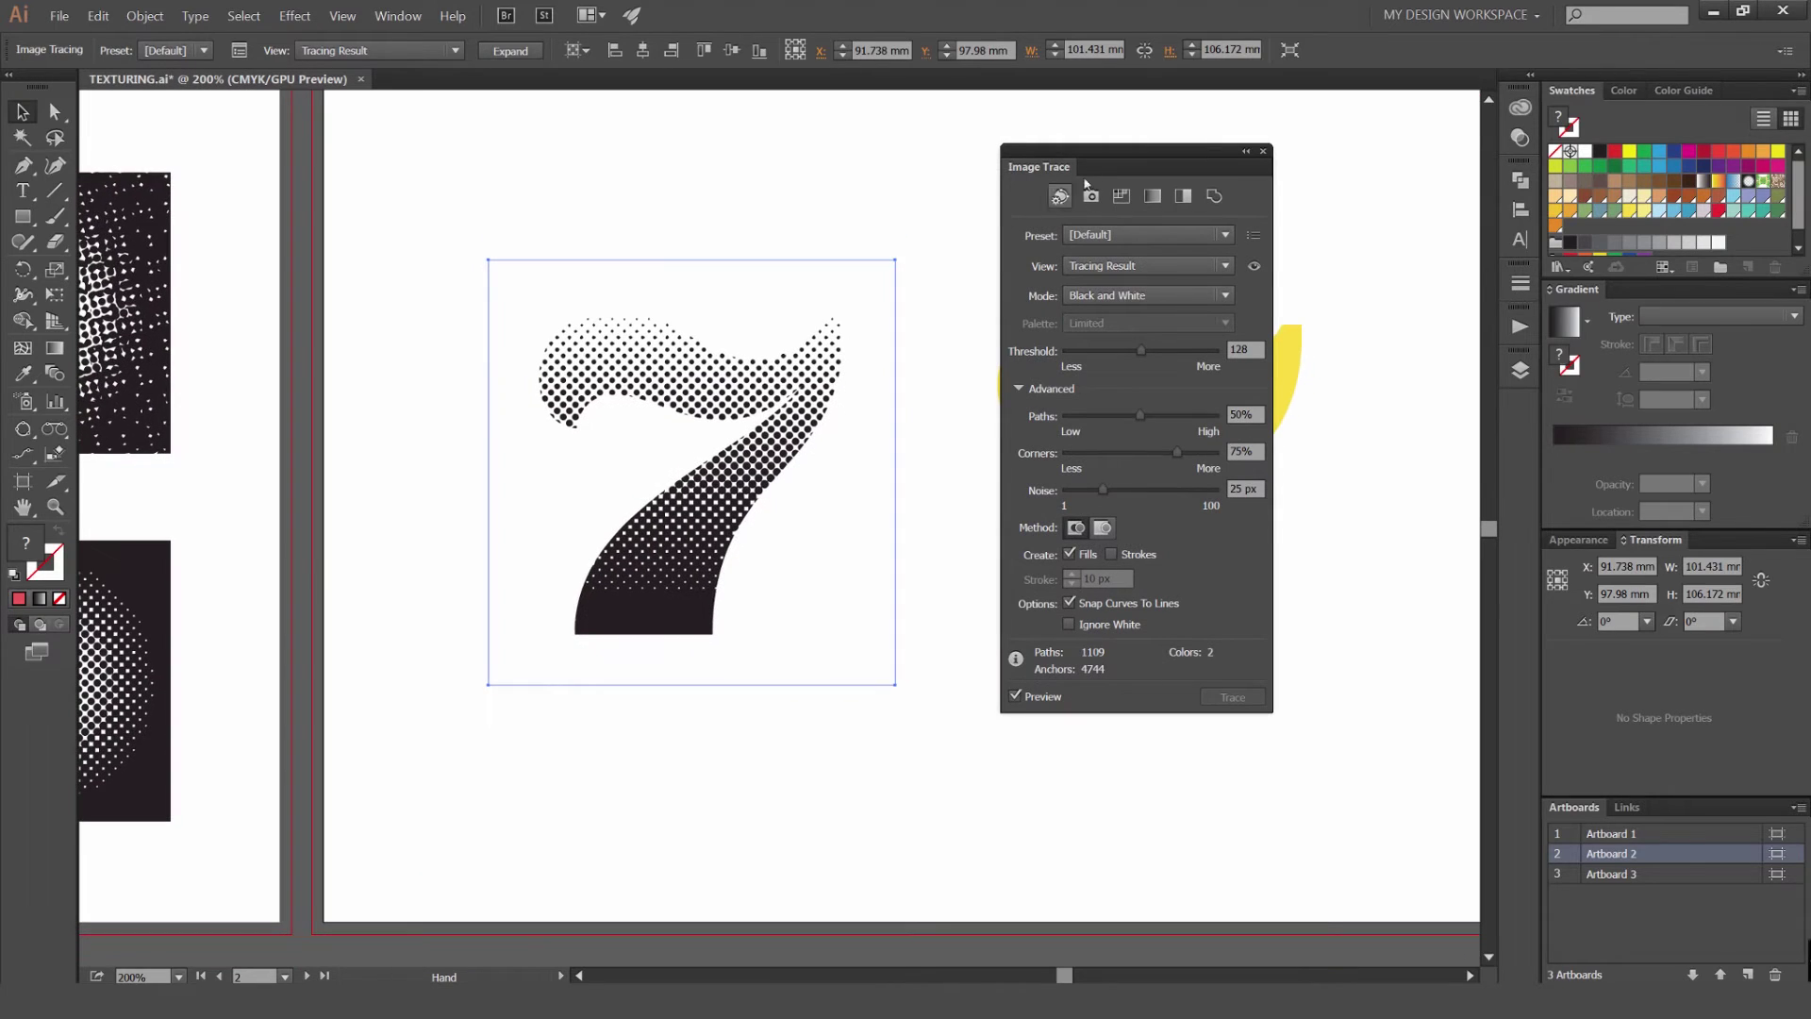
left_click_drag(1099, 153, 1145, 161)
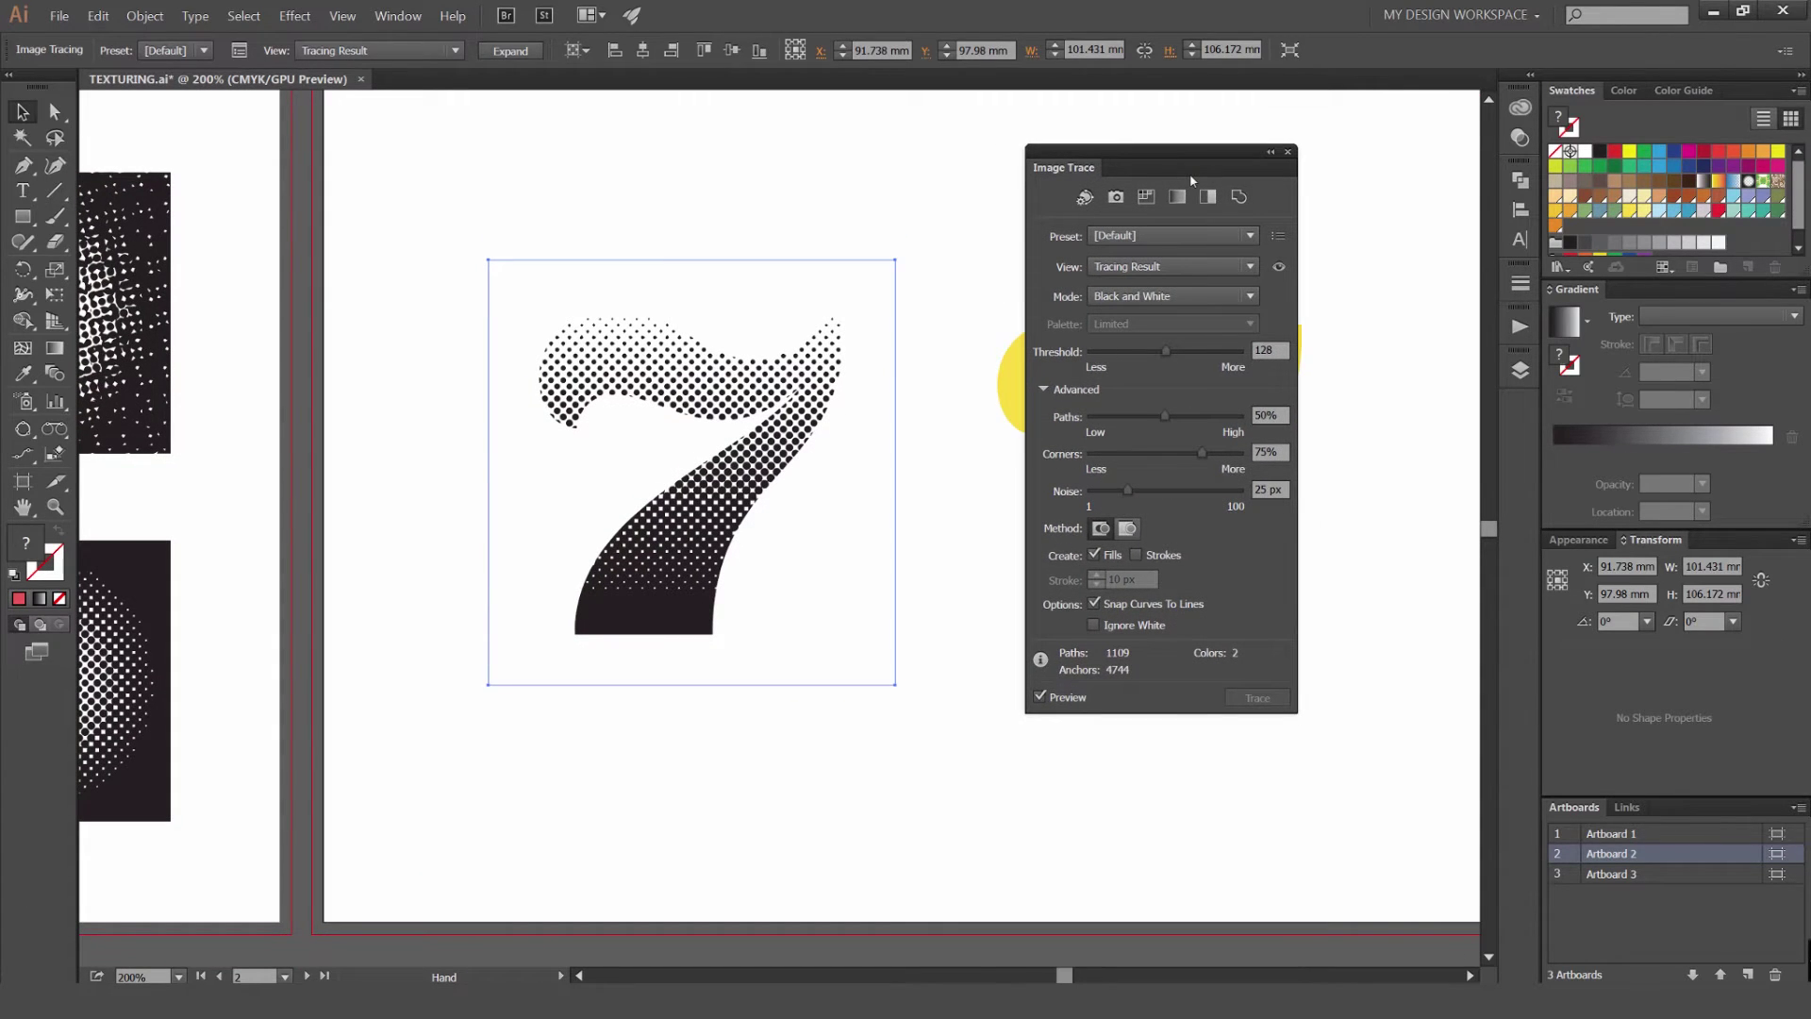
left_click_drag(1145, 353, 1137, 353)
left_click_drag(1128, 490, 1140, 492)
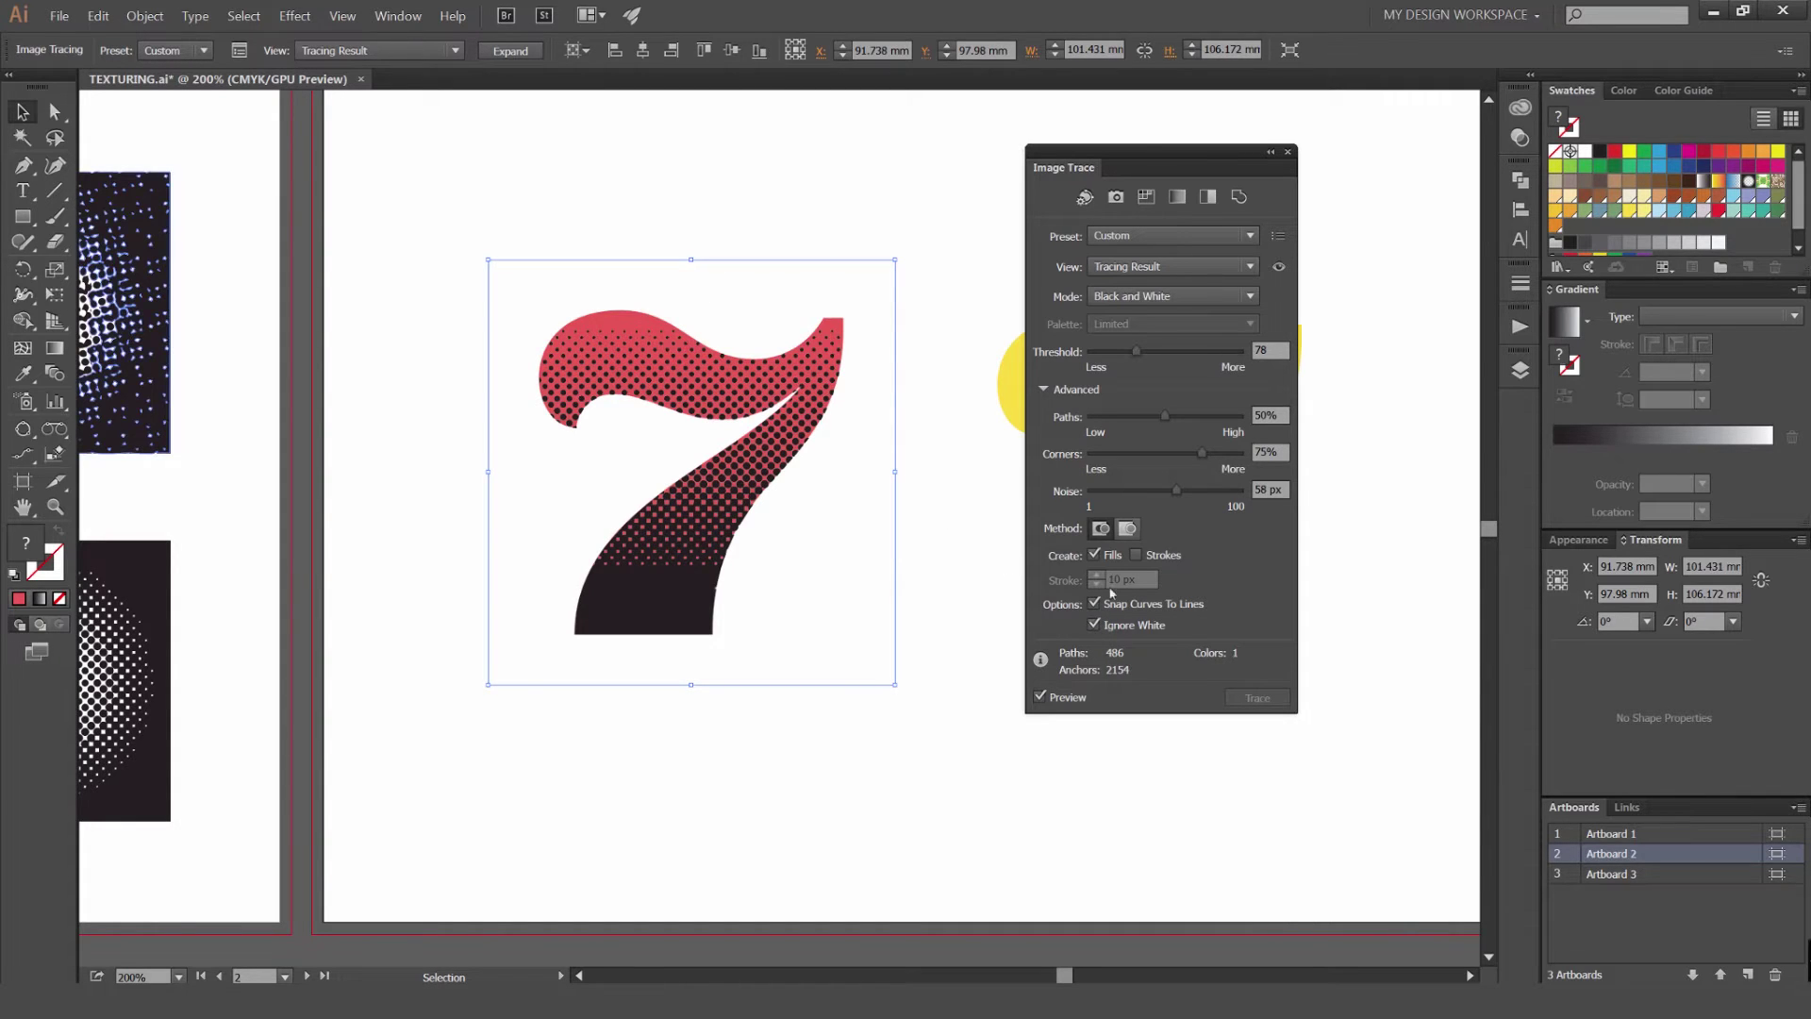
Expand the traced 7 into editable vector paths, deselect it and close the Image Trace settings.
left_click(510, 51)
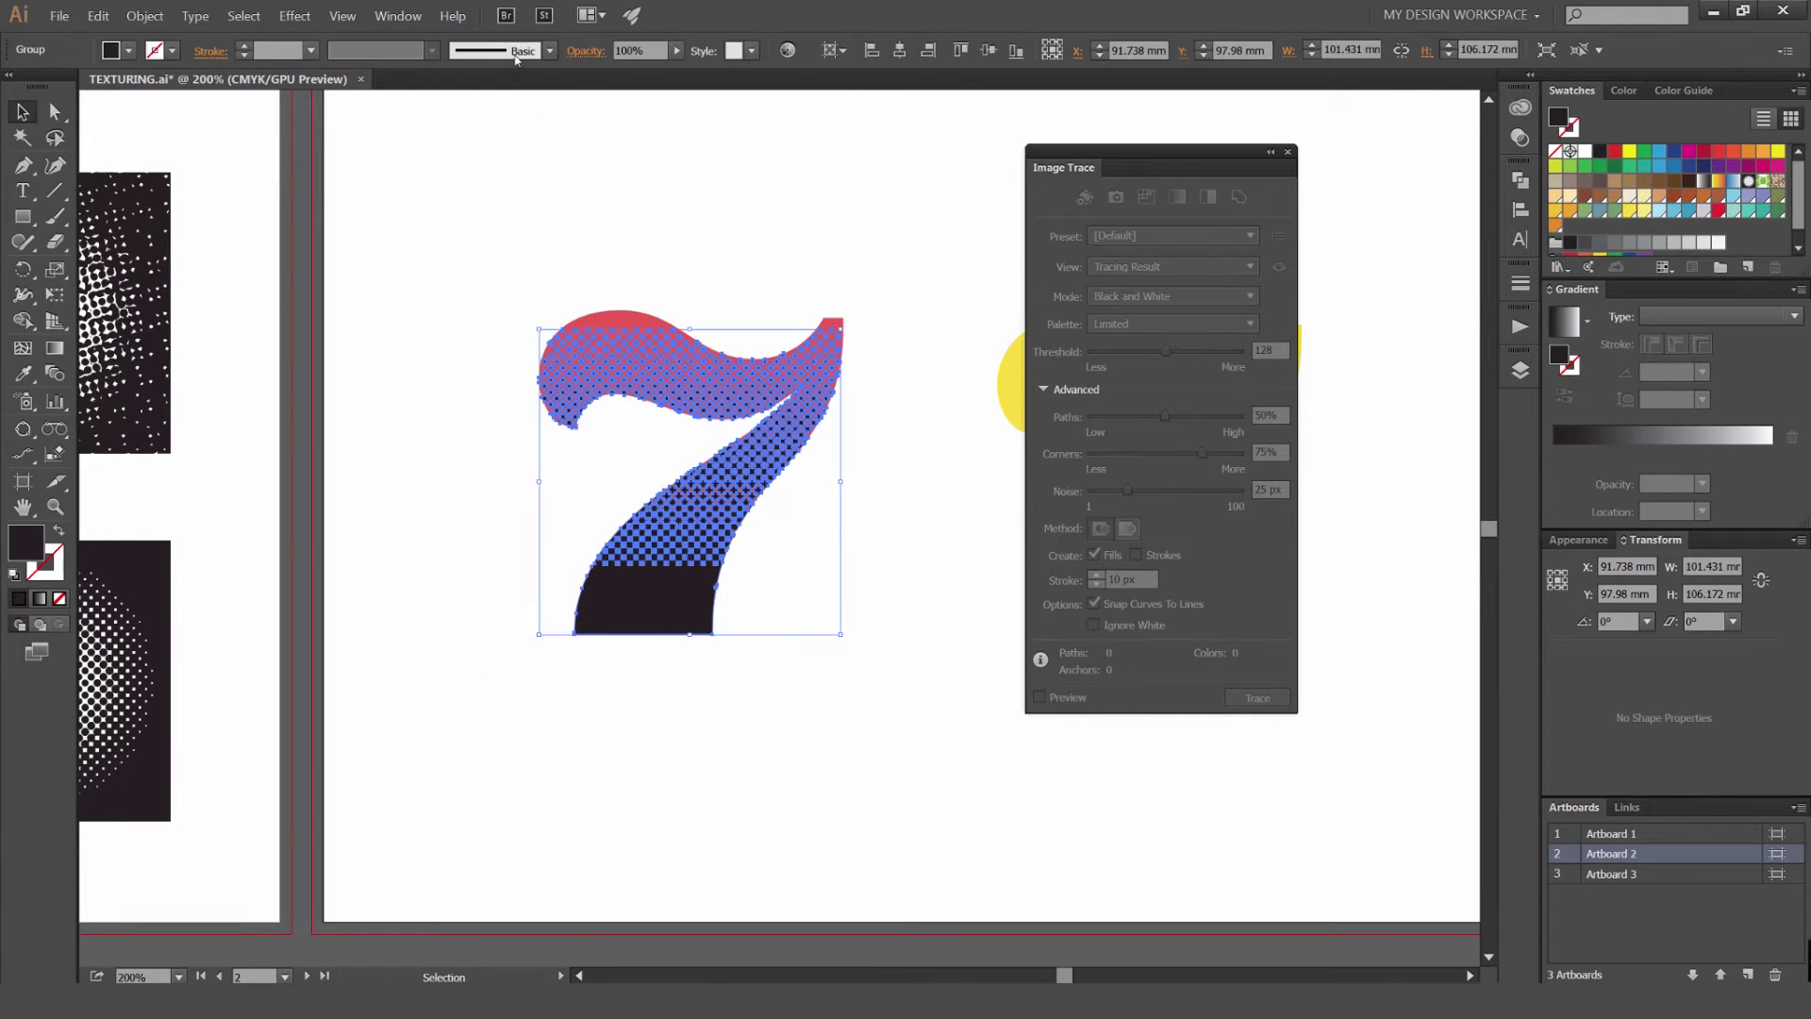
left_click(800, 181)
left_click(1287, 152)
Recolor the expanded halftone dots with the red sampled from the original 7 using the Eyedropper.
mouse_move(916, 186)
left_mouse_down()
mouse_move(991, 245)
mouse_move(988, 173)
left_mouse_up()
key("ctrl+plus")
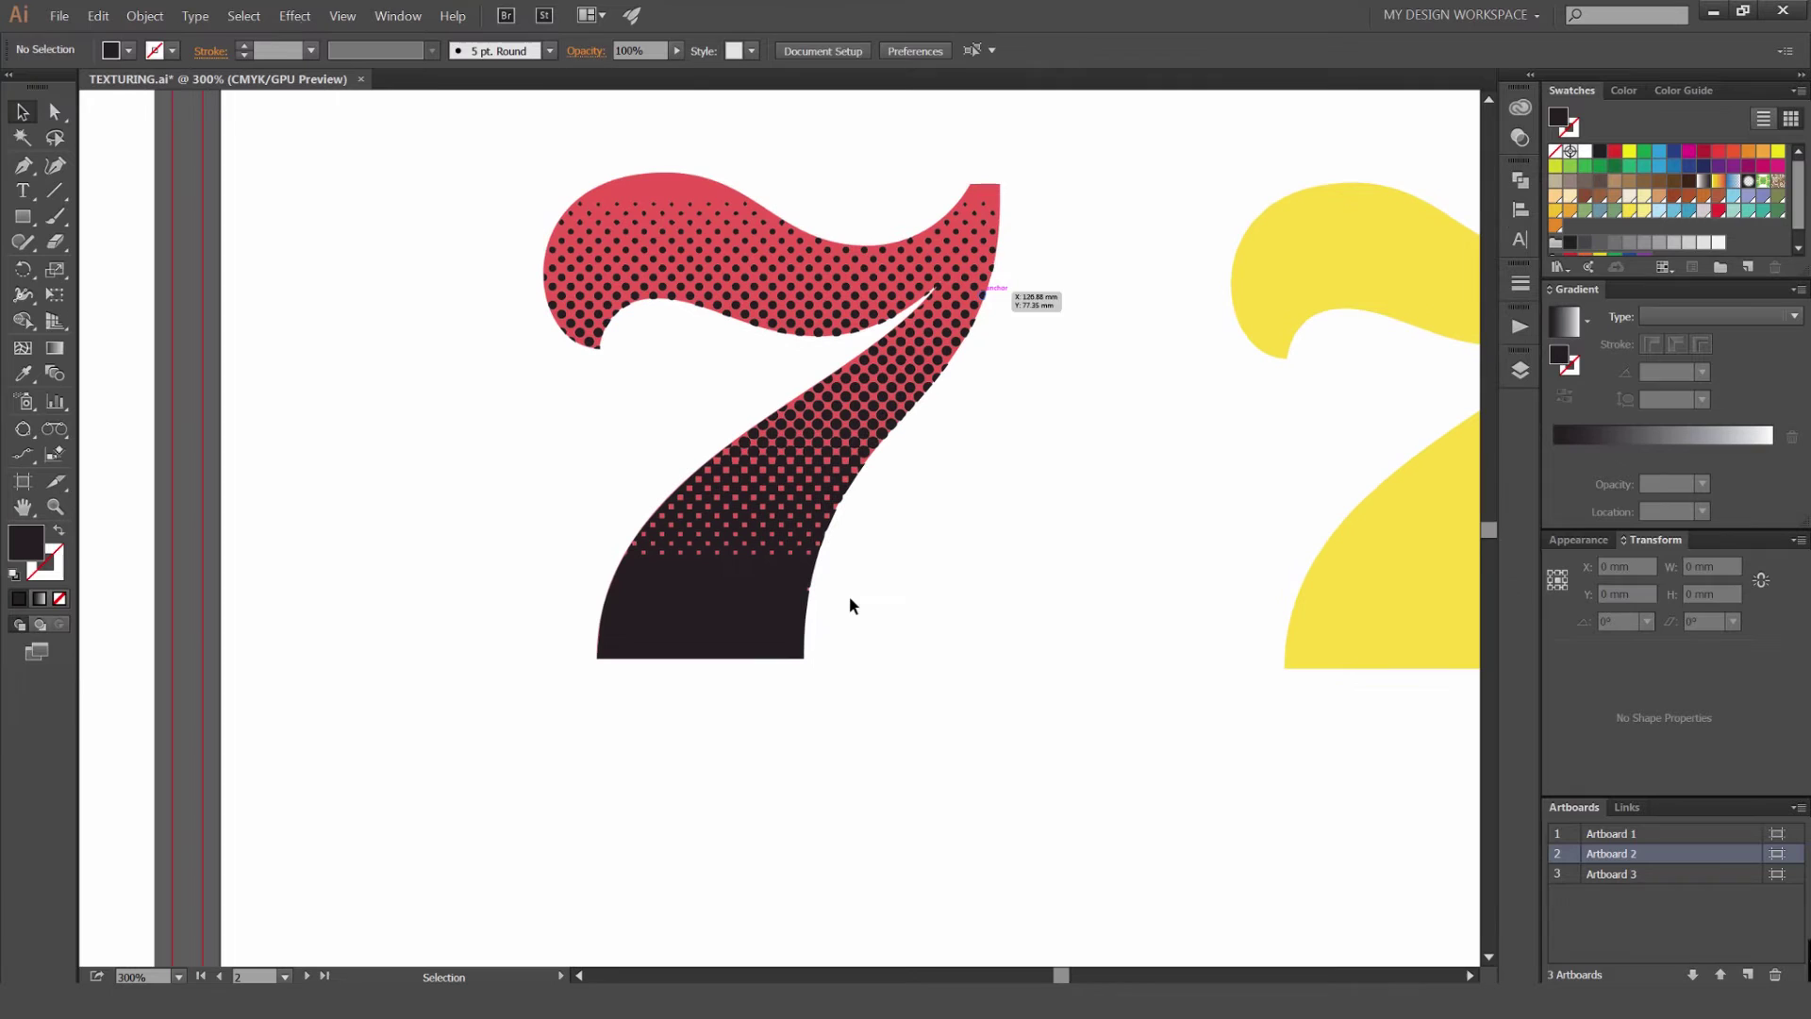
left_click(779, 602)
key("i")
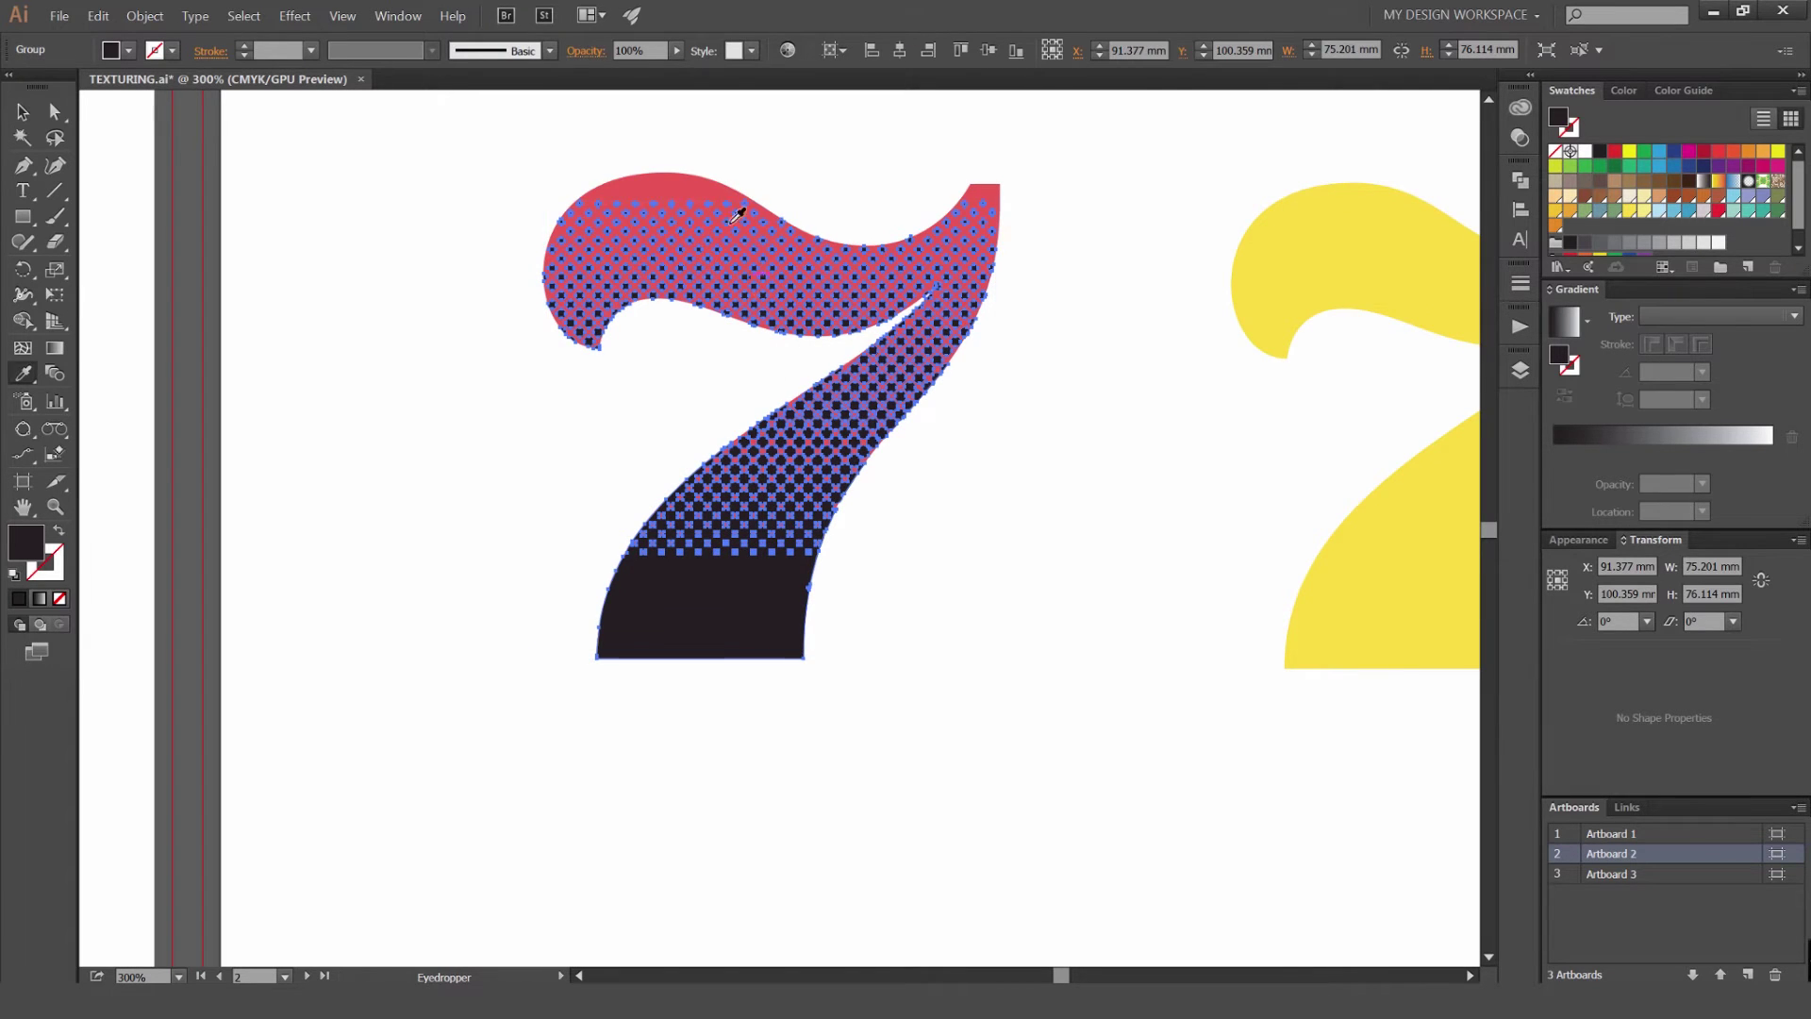
left_click(677, 174)
Set the red halftone group's blending mode to Multiply and deselect it.
left_click(1520, 137)
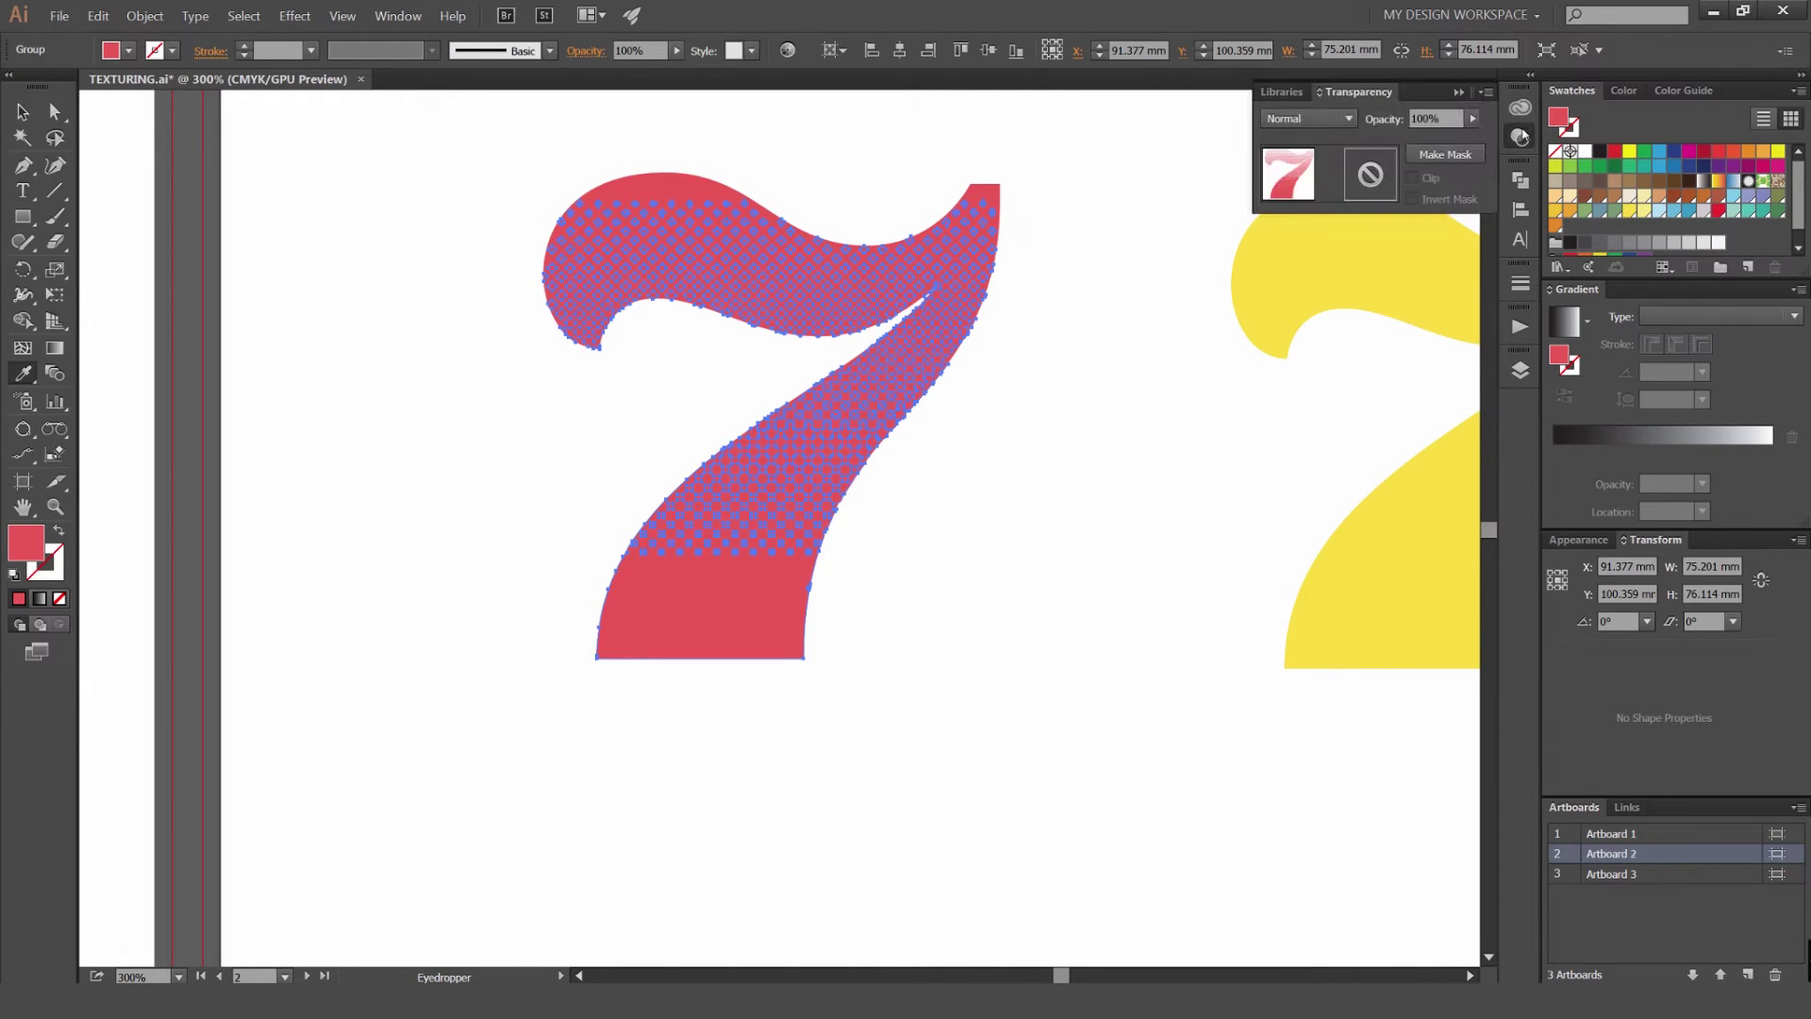
left_click(1322, 119)
left_click(1292, 190)
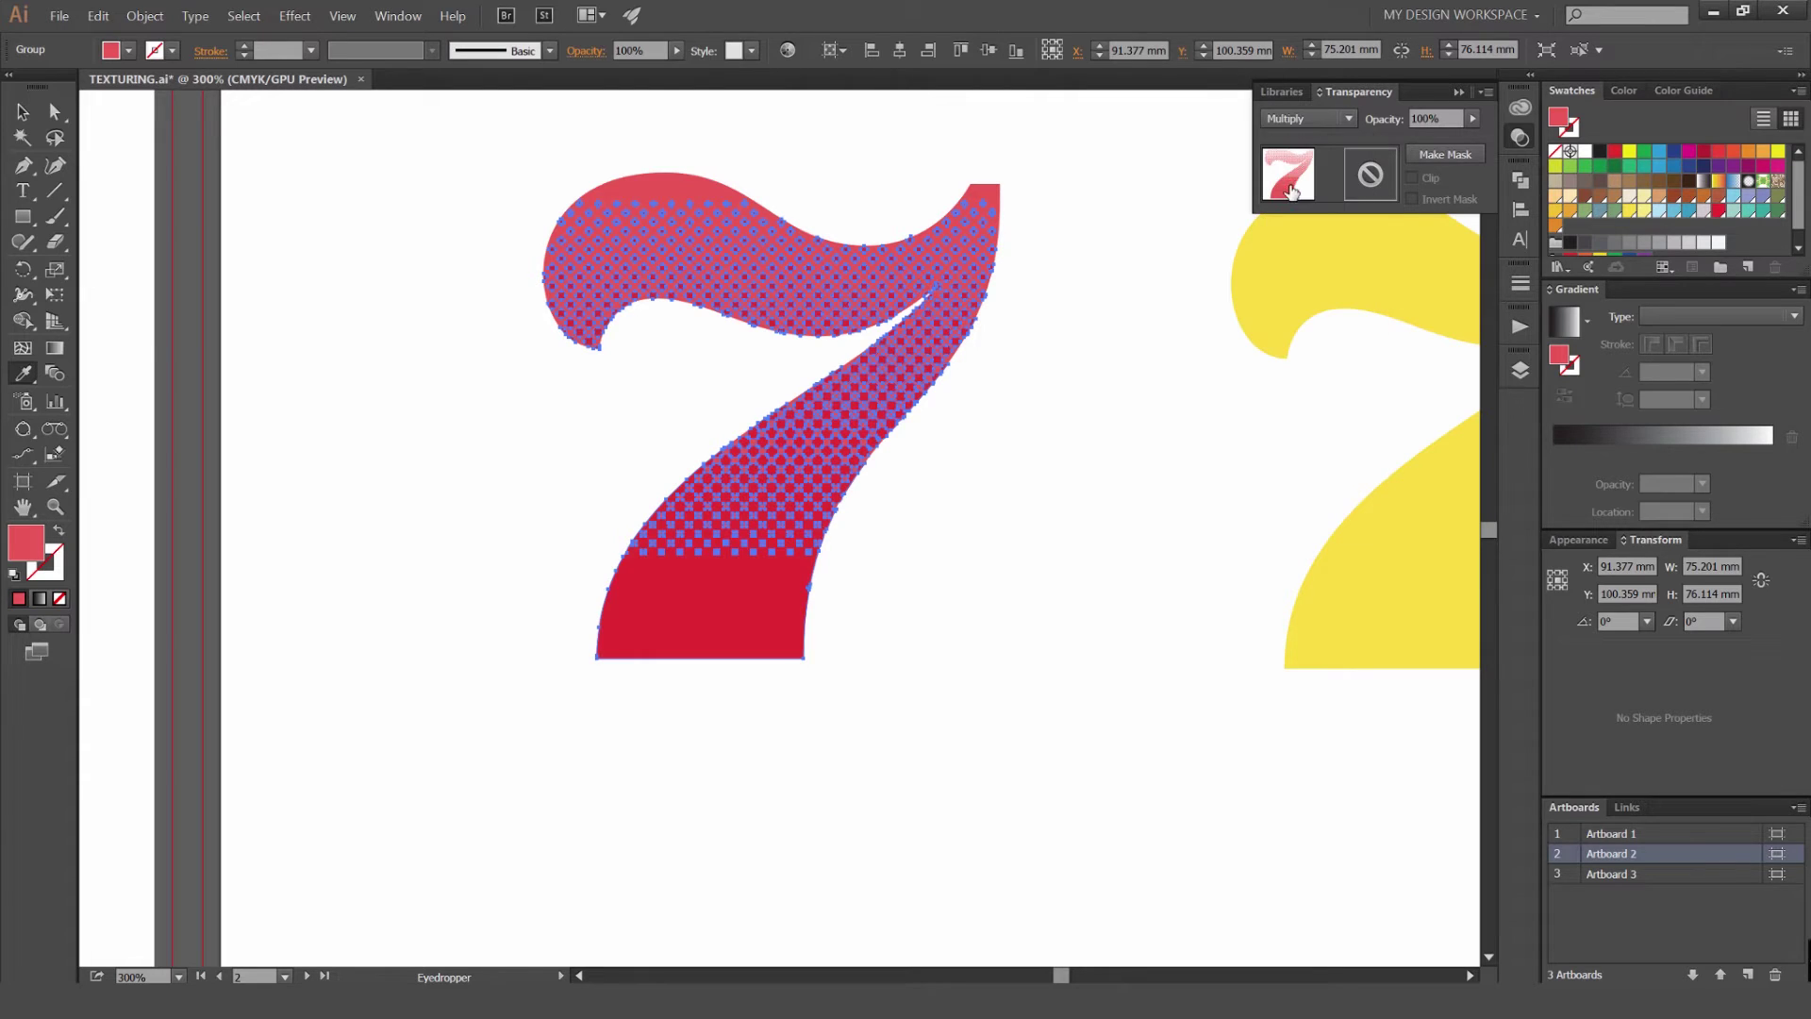
key("v")
left_click(1093, 389)
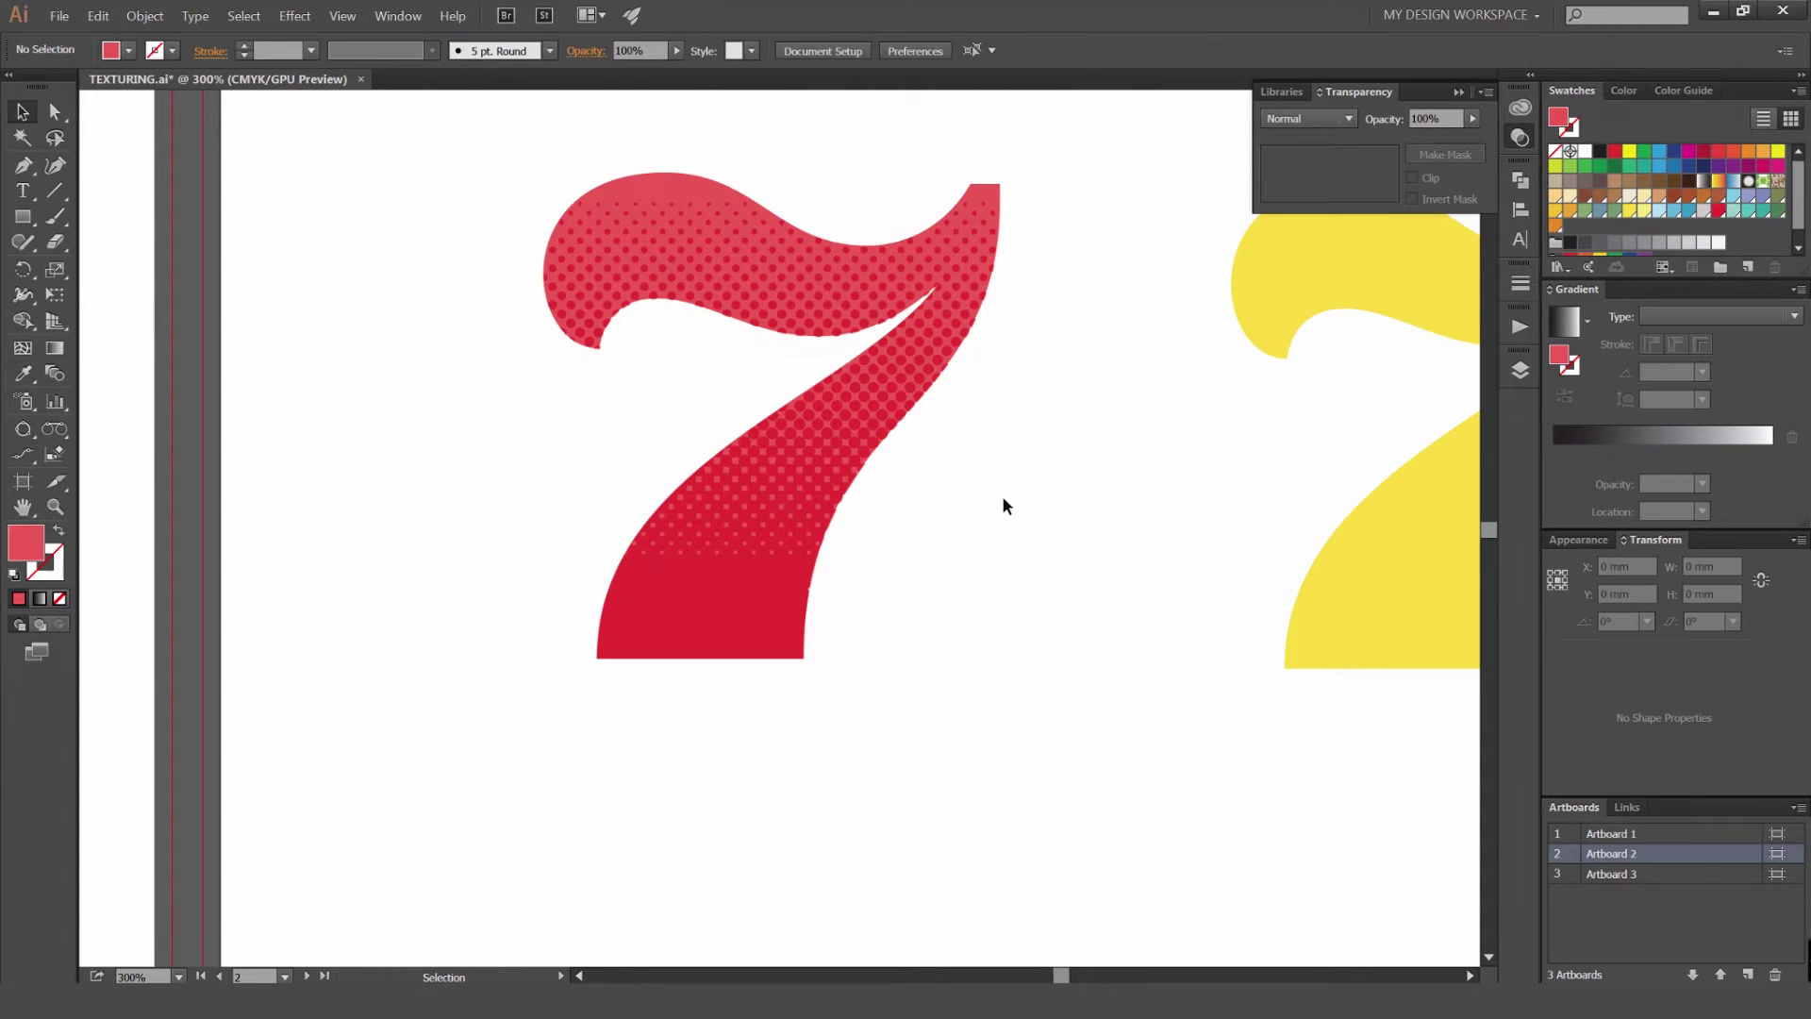
Examine the edges of the red 7 closely to see how the halftone dots meet its outline.
scroll(955, 537, "up", 1)
left_click_drag(956, 537, 995, 659)
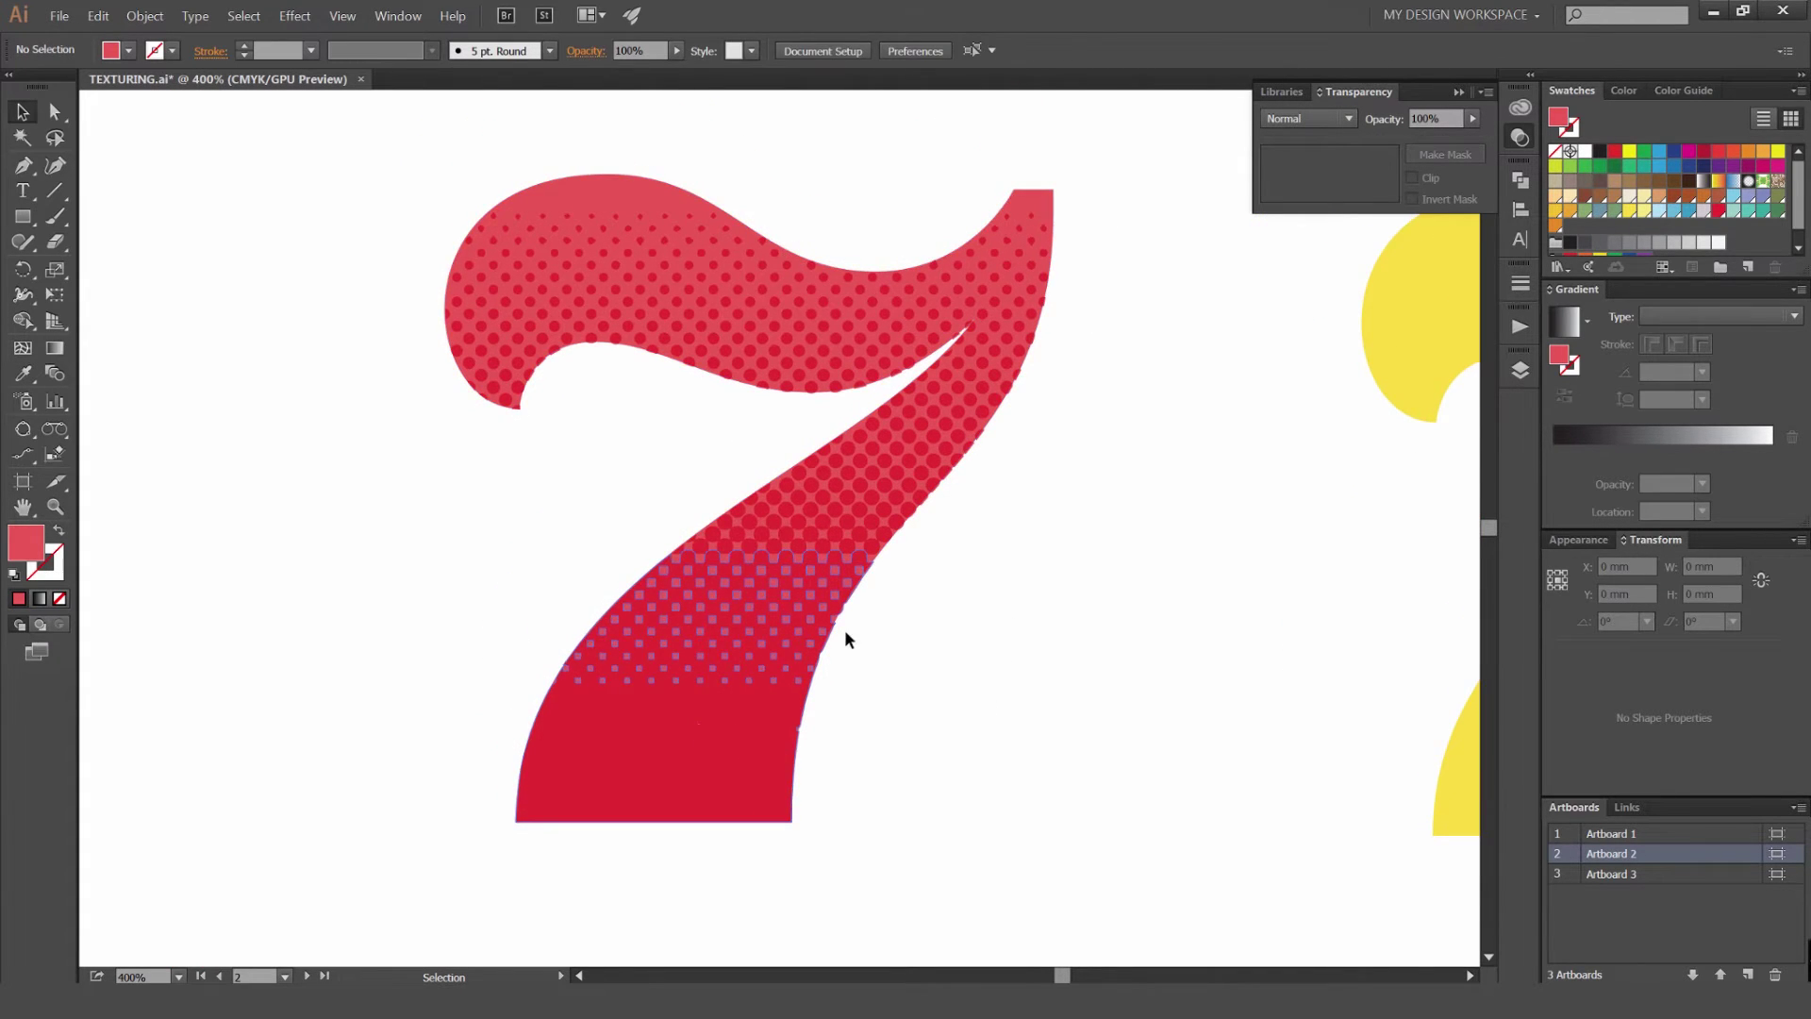
scroll(907, 624, "down", 1)
scroll(1037, 603, "down", 1)
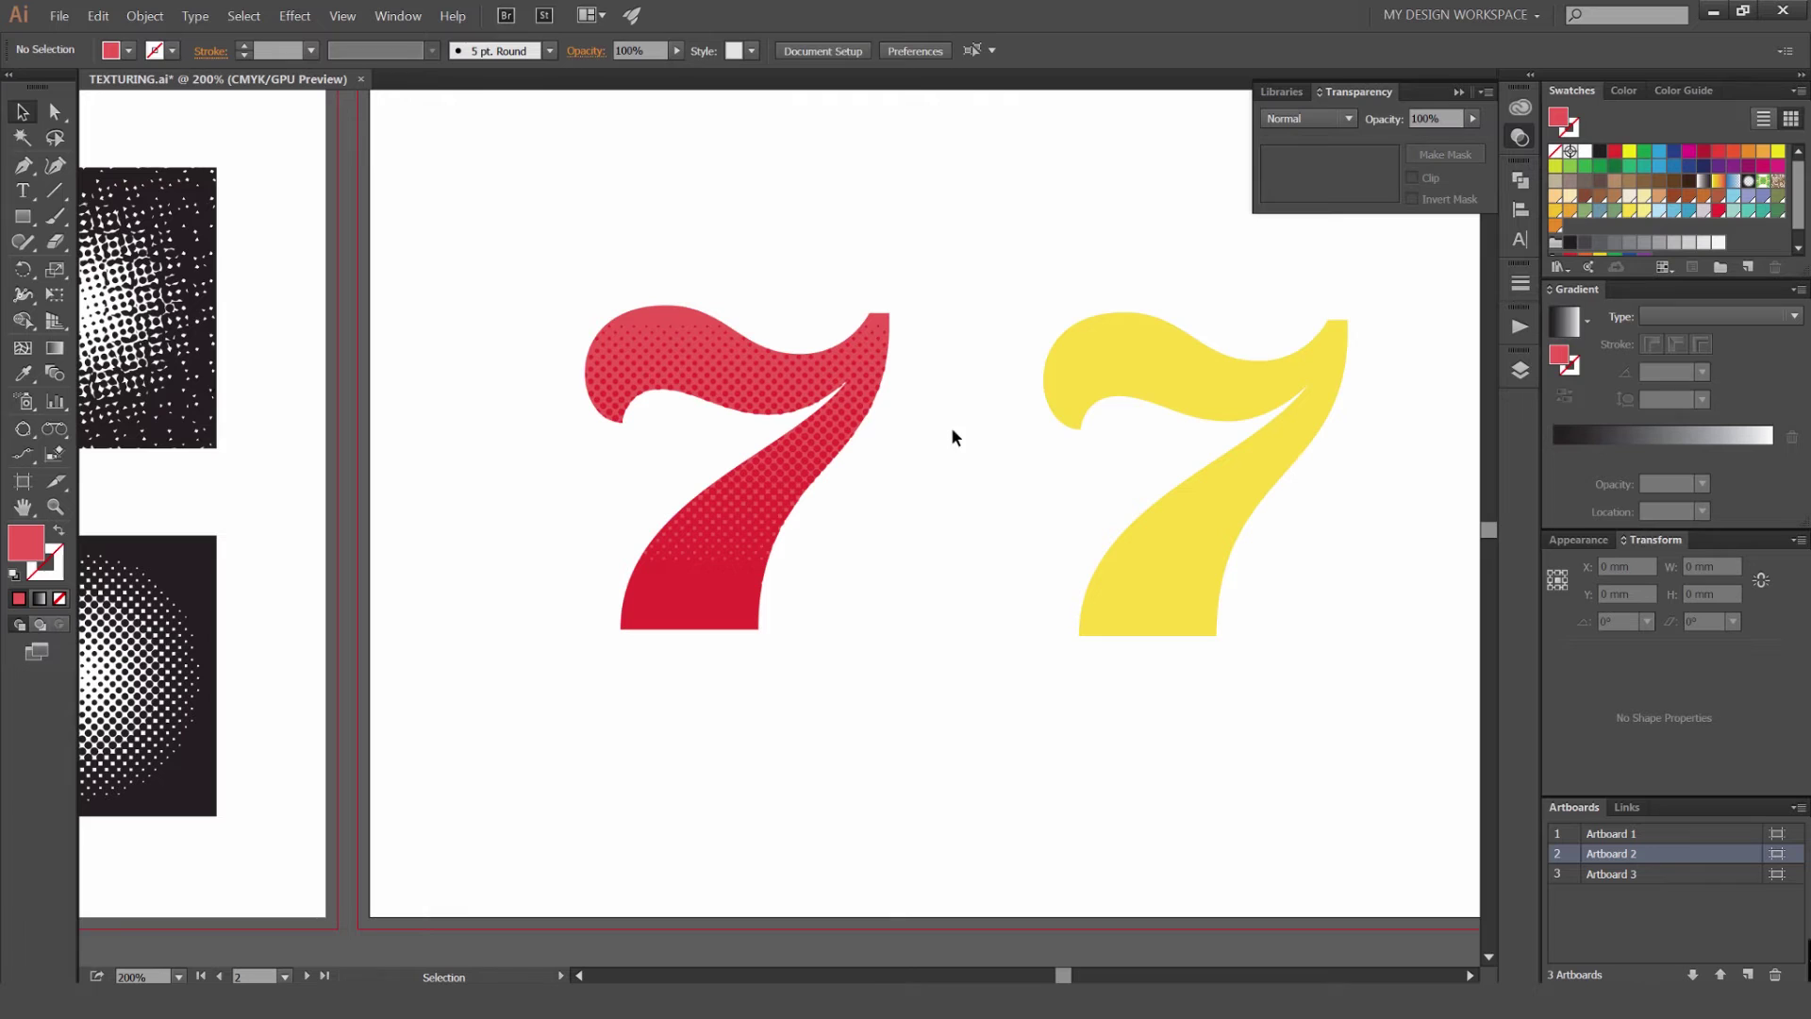
scroll(779, 421, "up", 2)
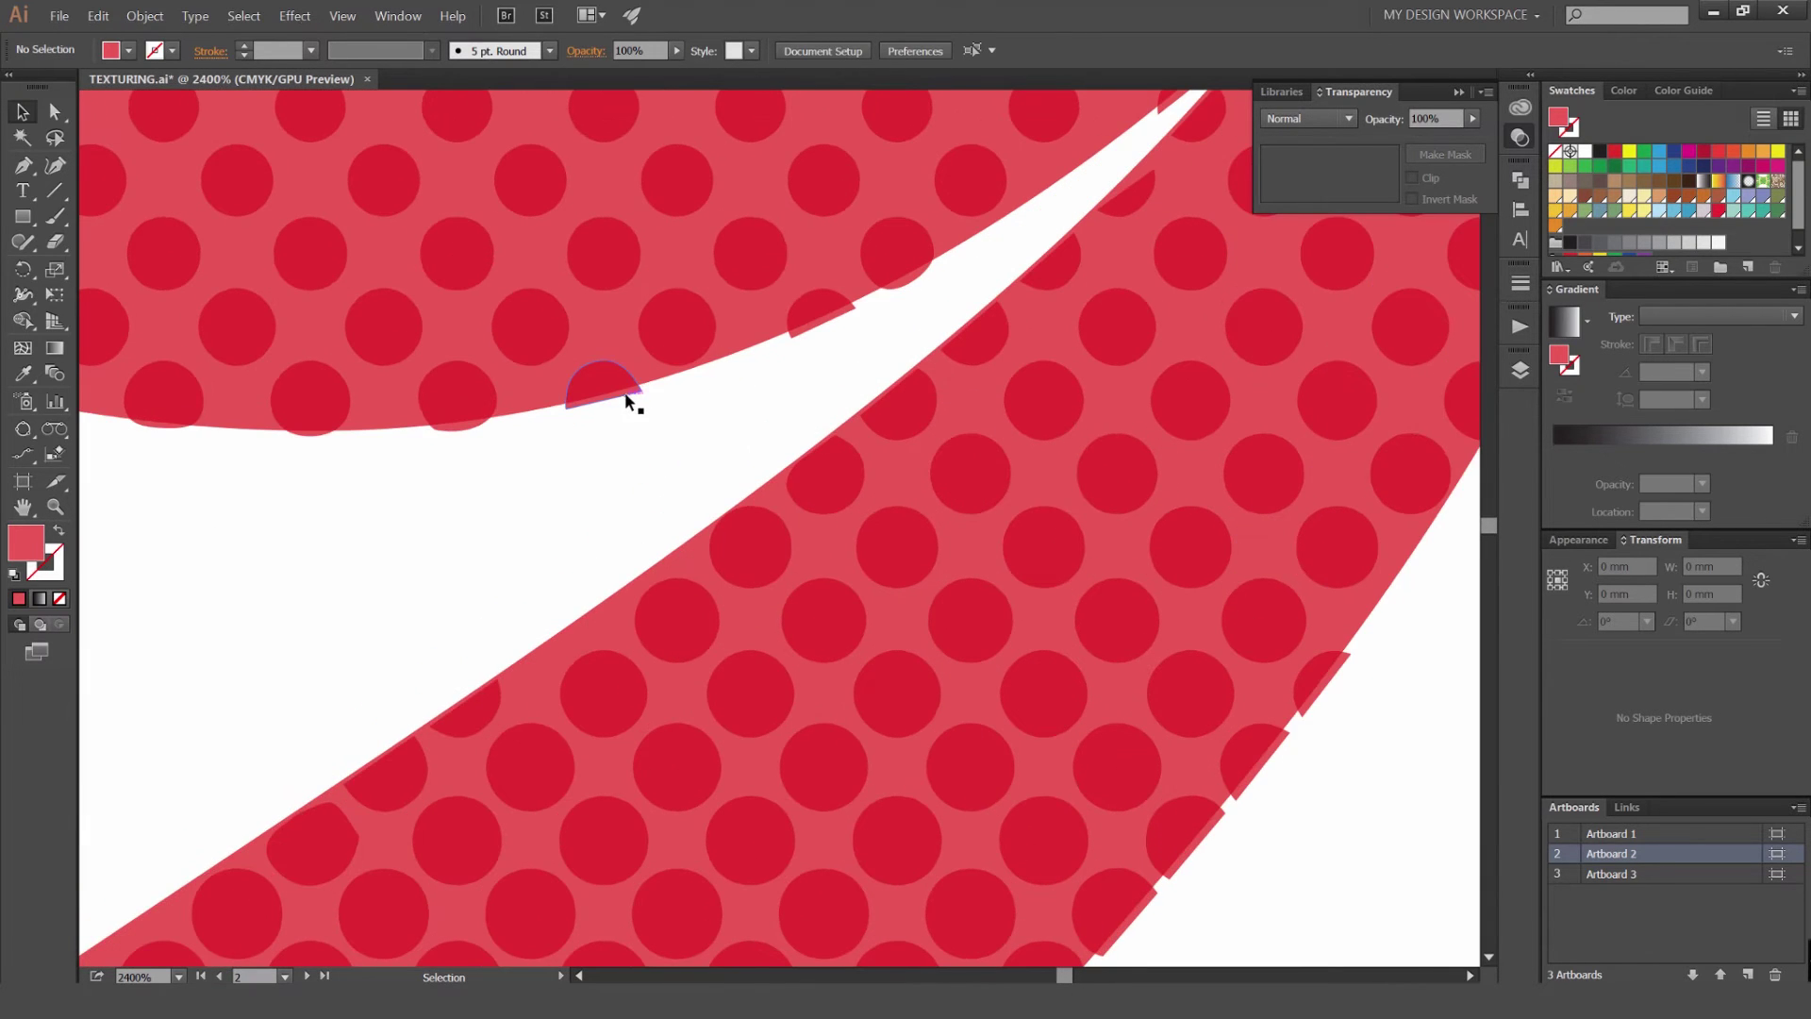
scroll(618, 400, "up", 1)
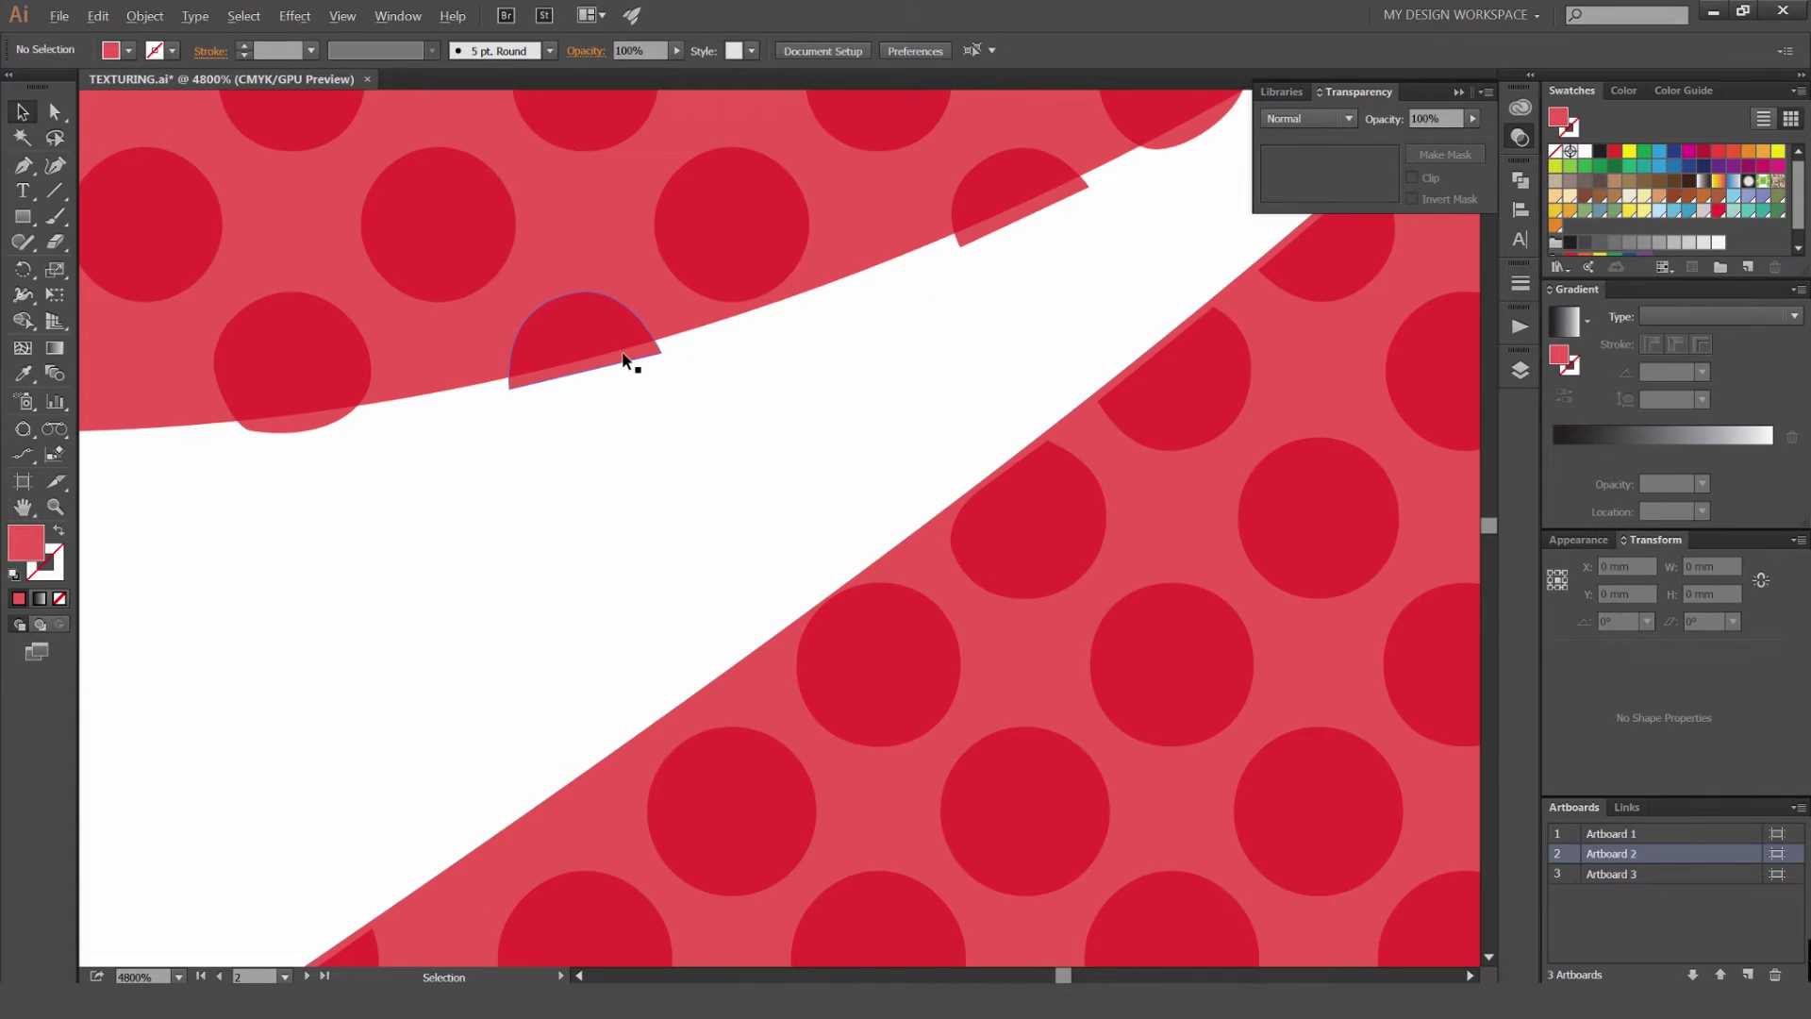
scroll(622, 363, "down", 8)
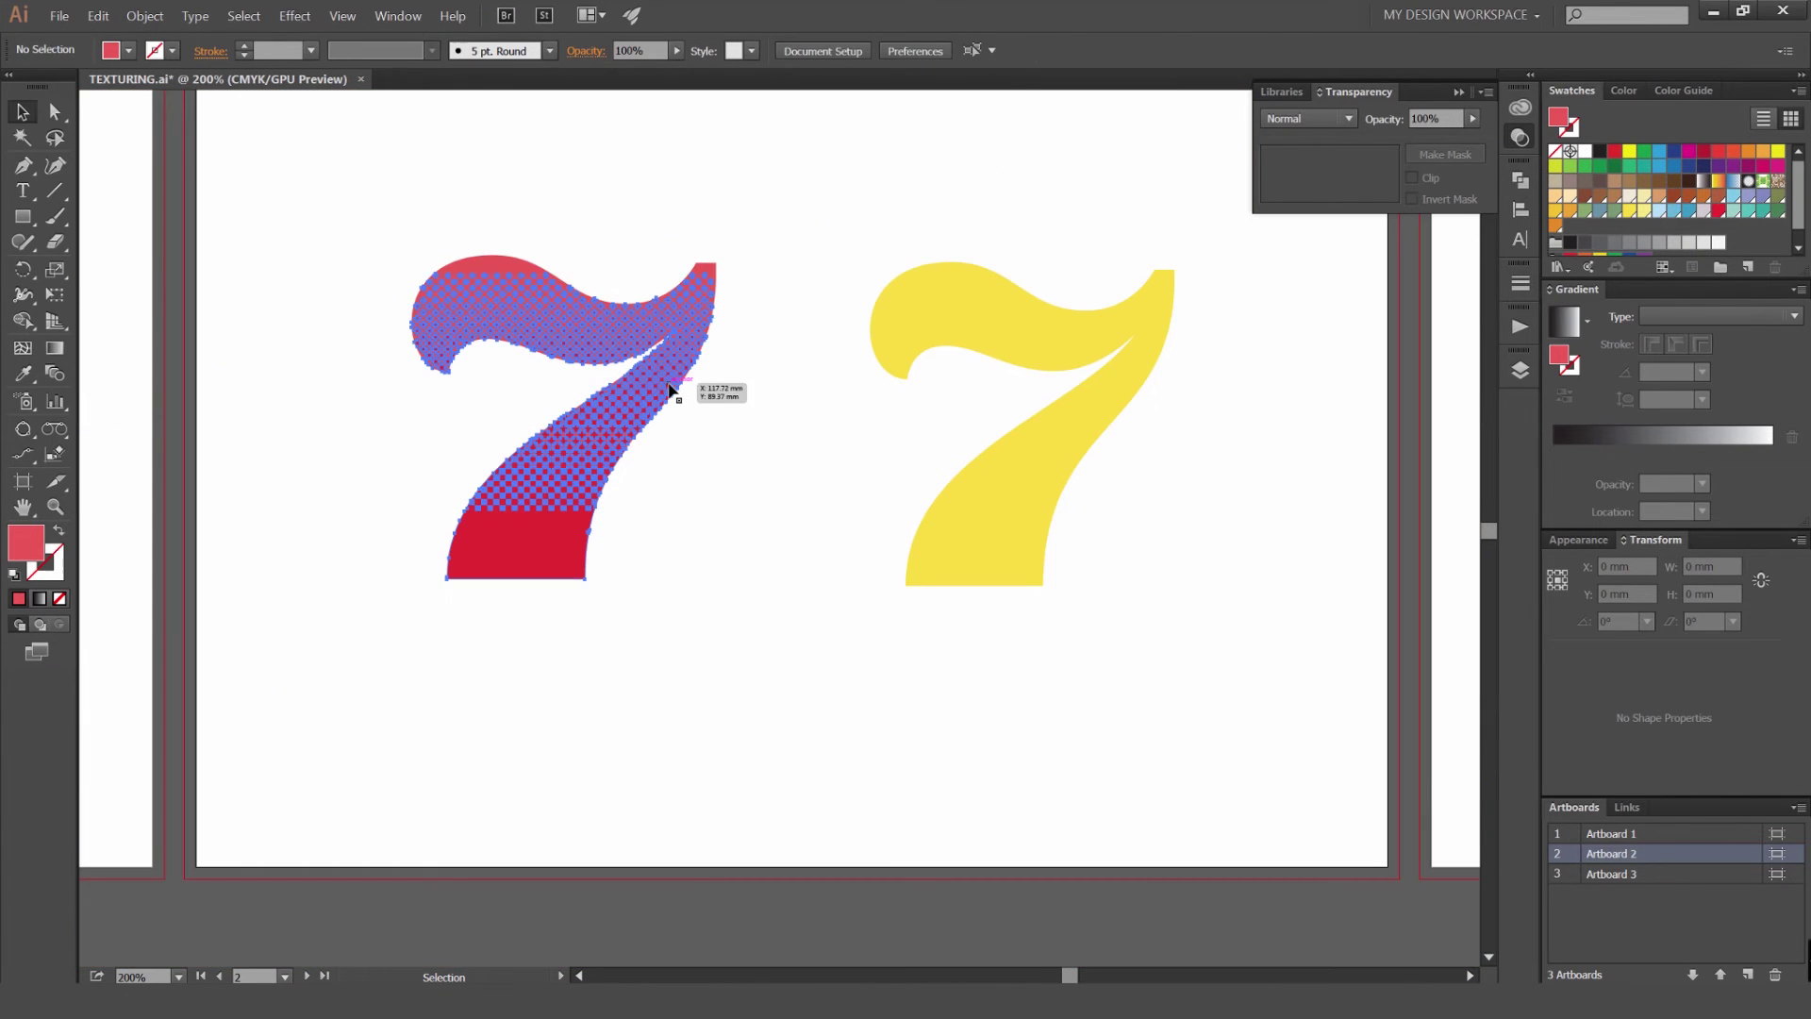
Scale the red halftone group down to about 73.4 × 74.3 mm, shift it slightly within the 7, and deselect it.
left_click(671, 388)
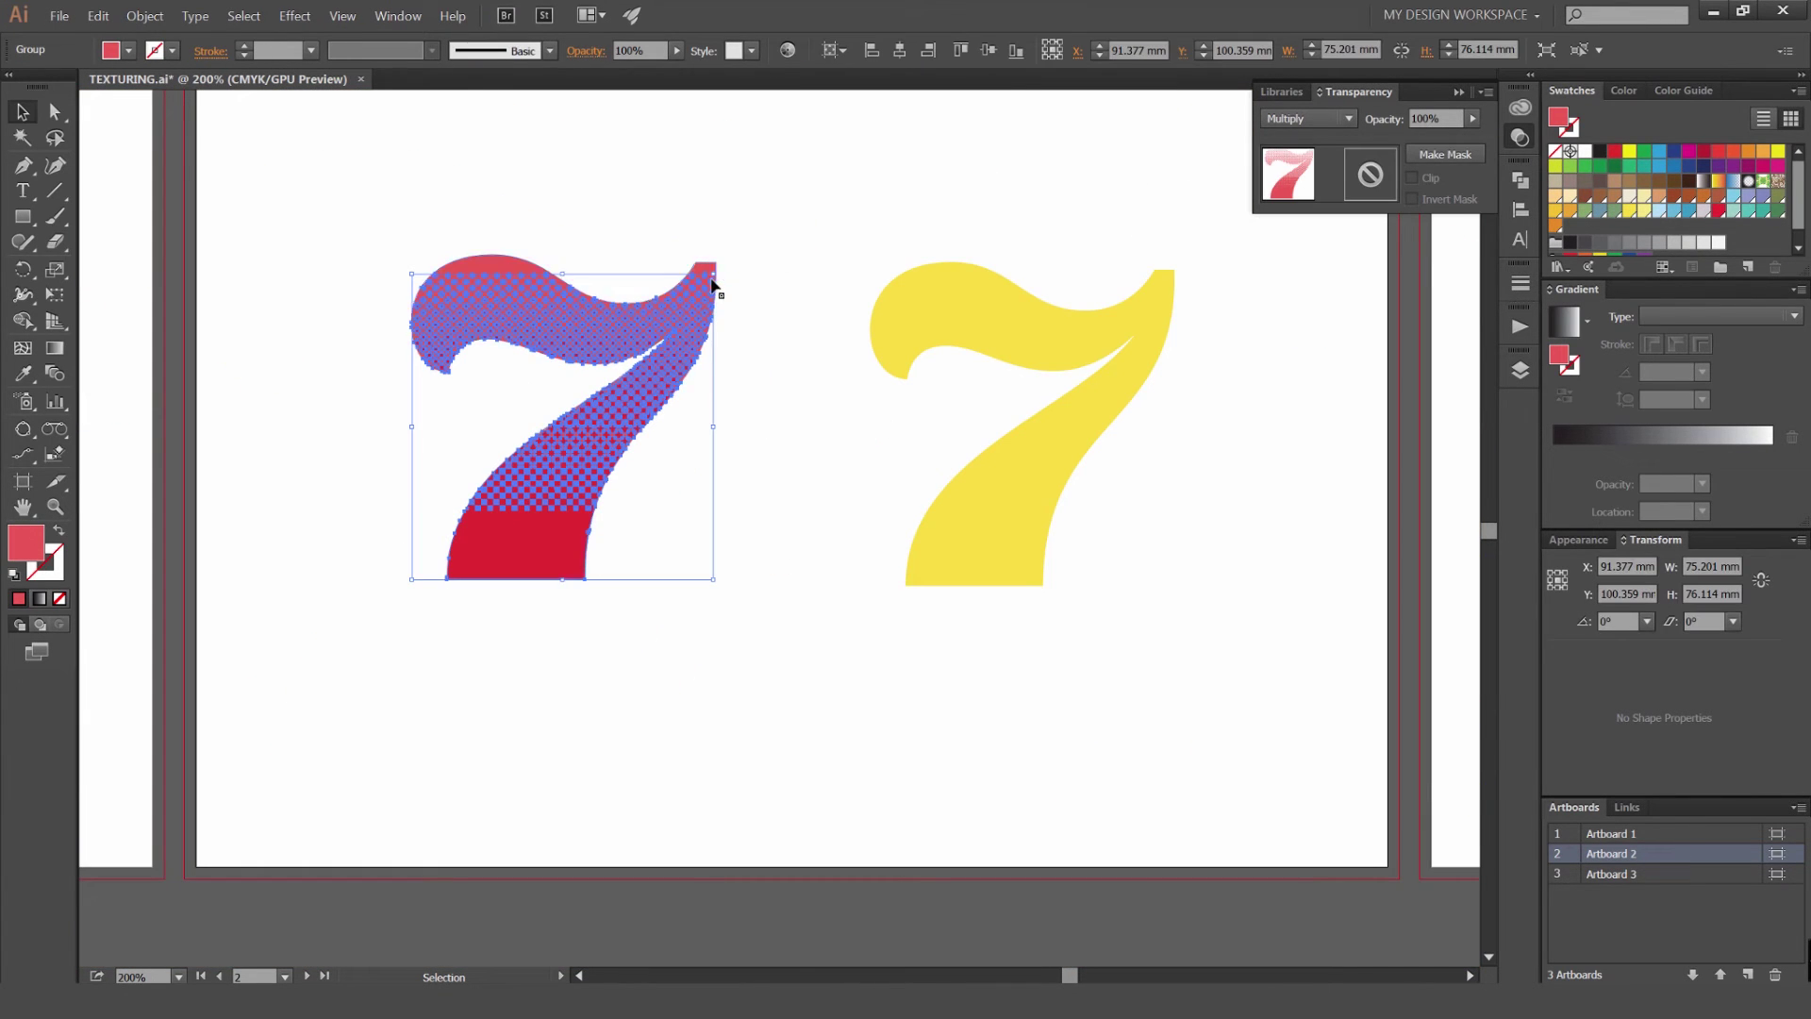
left_click(774, 276)
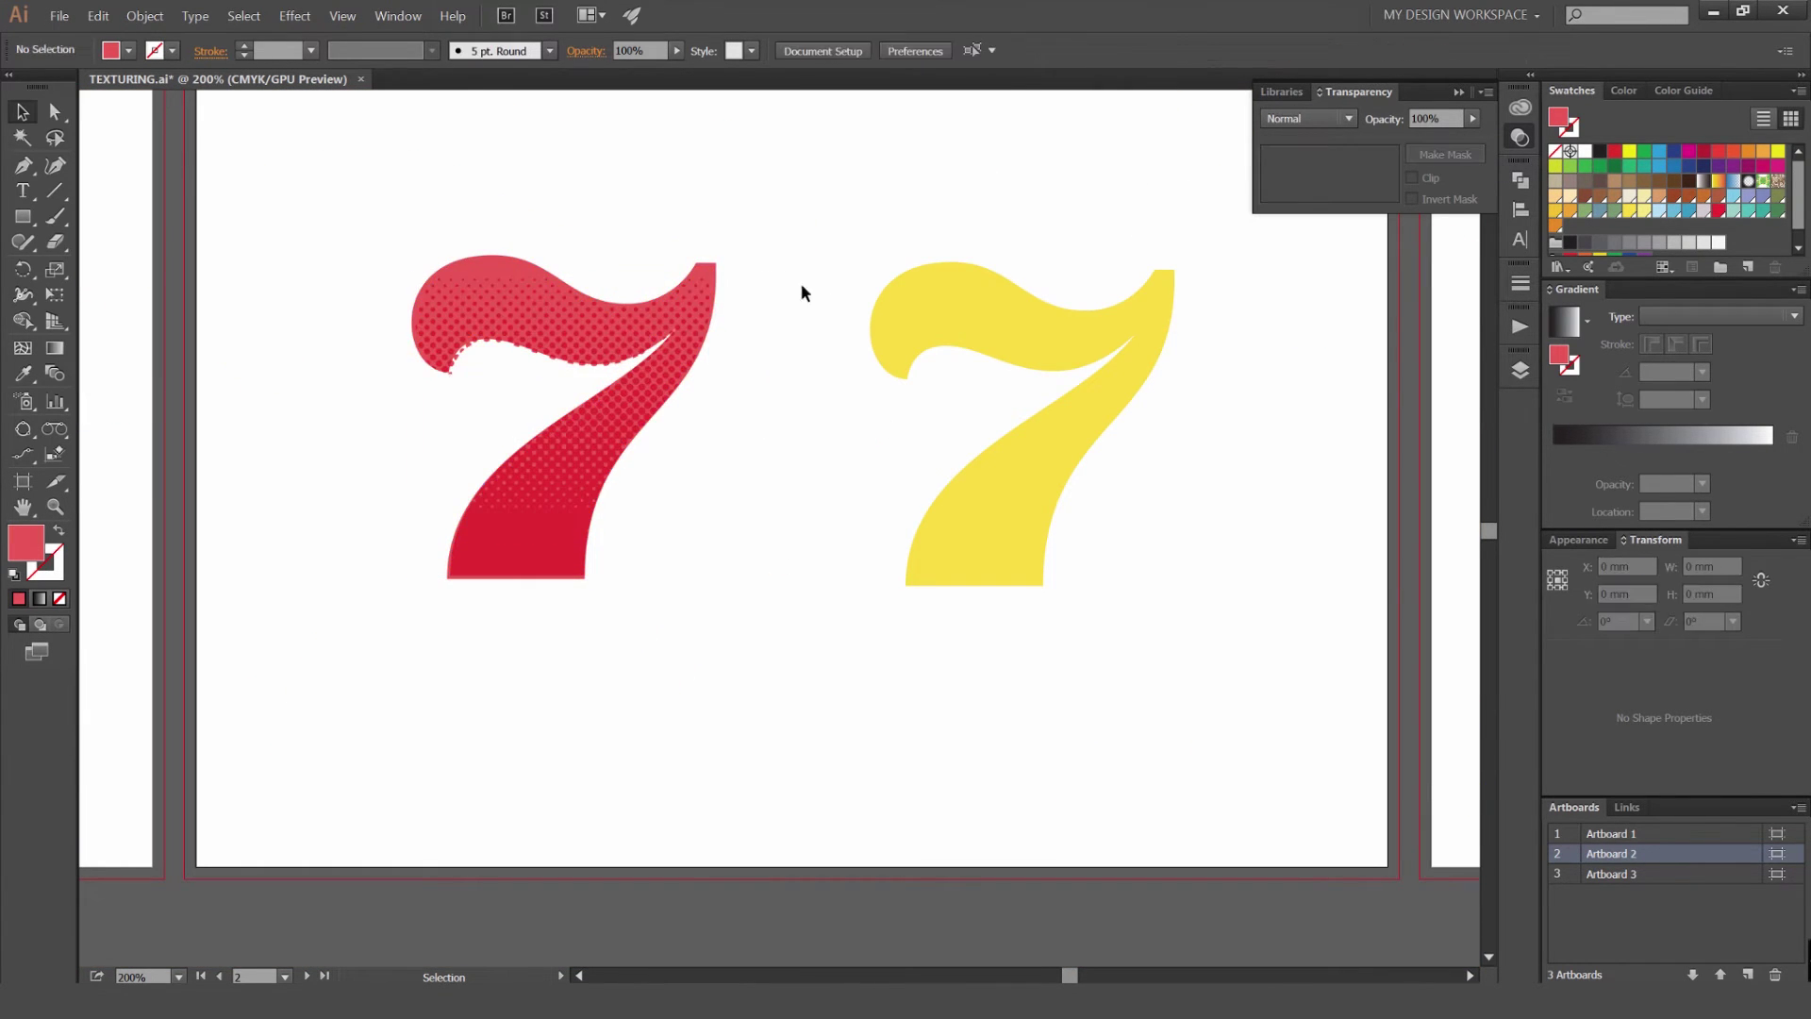
left_click(552, 295)
left_click(784, 217)
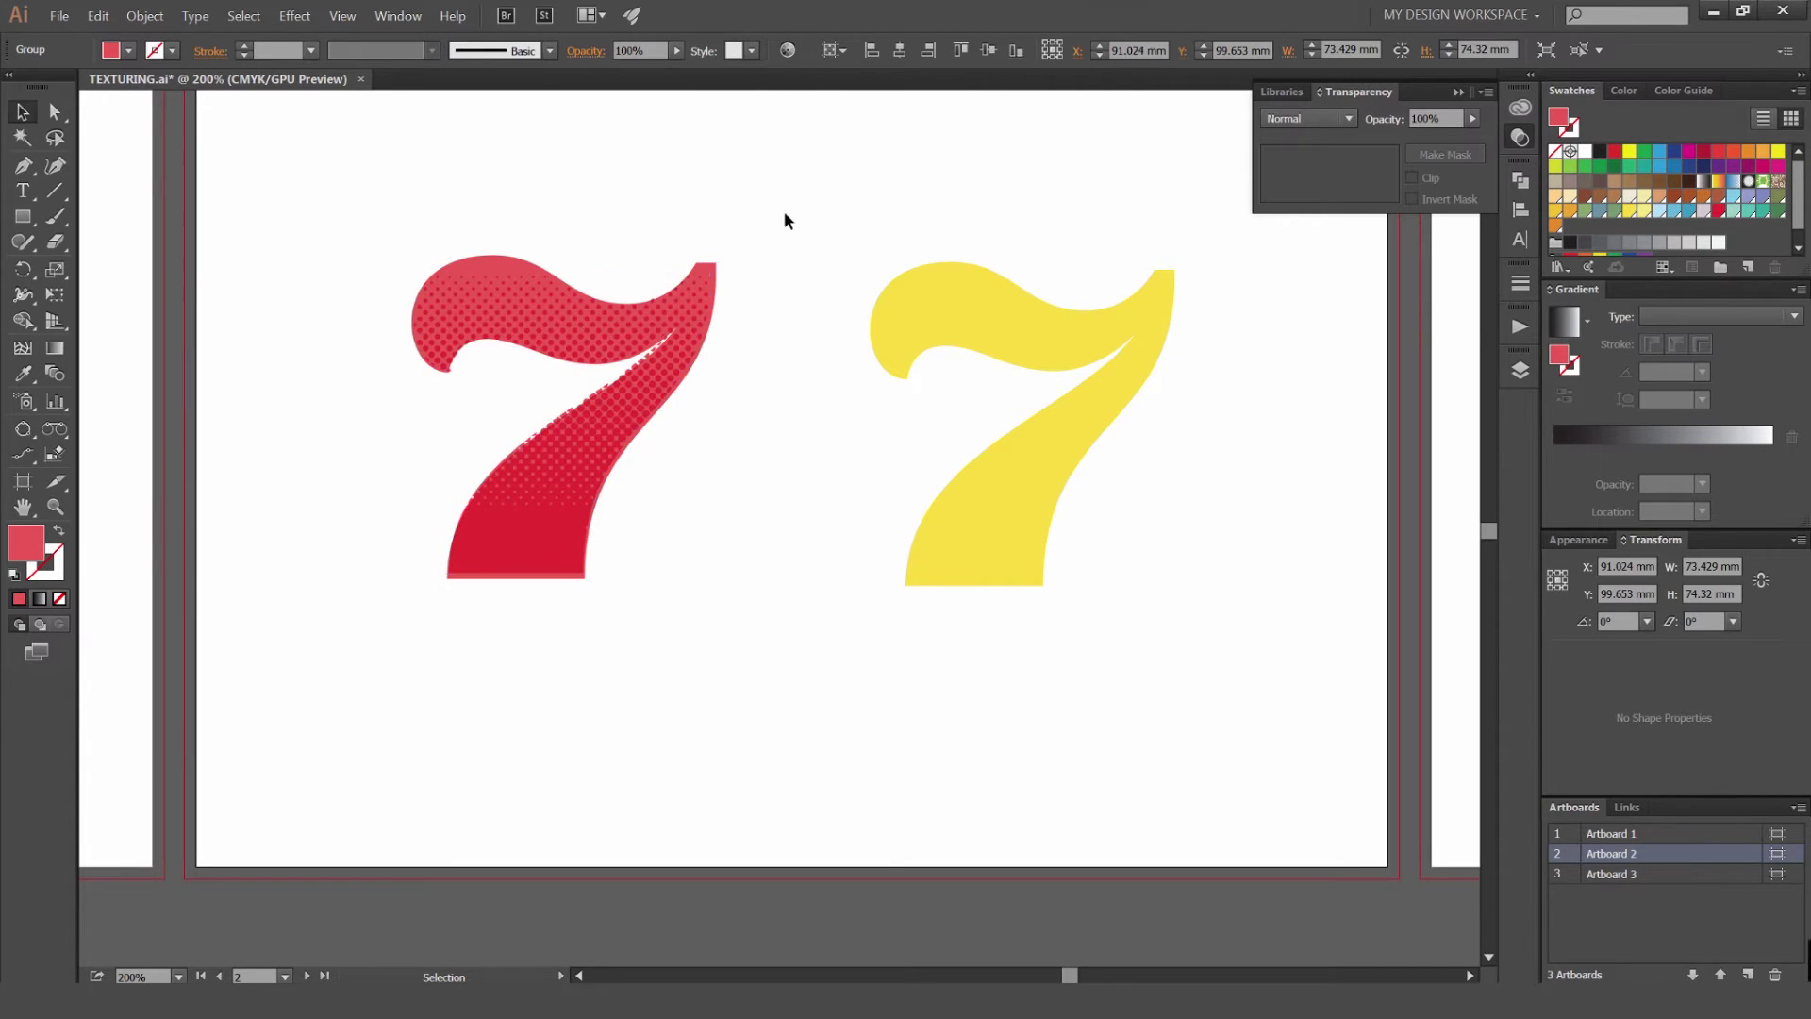
Fill an in-place copy of the yellow 7 with a linear black-to-white gradient and set its midpoint to about 54%.
key("ctrl+minus")
key("ctrl+plus")
key("ctrl+plus")
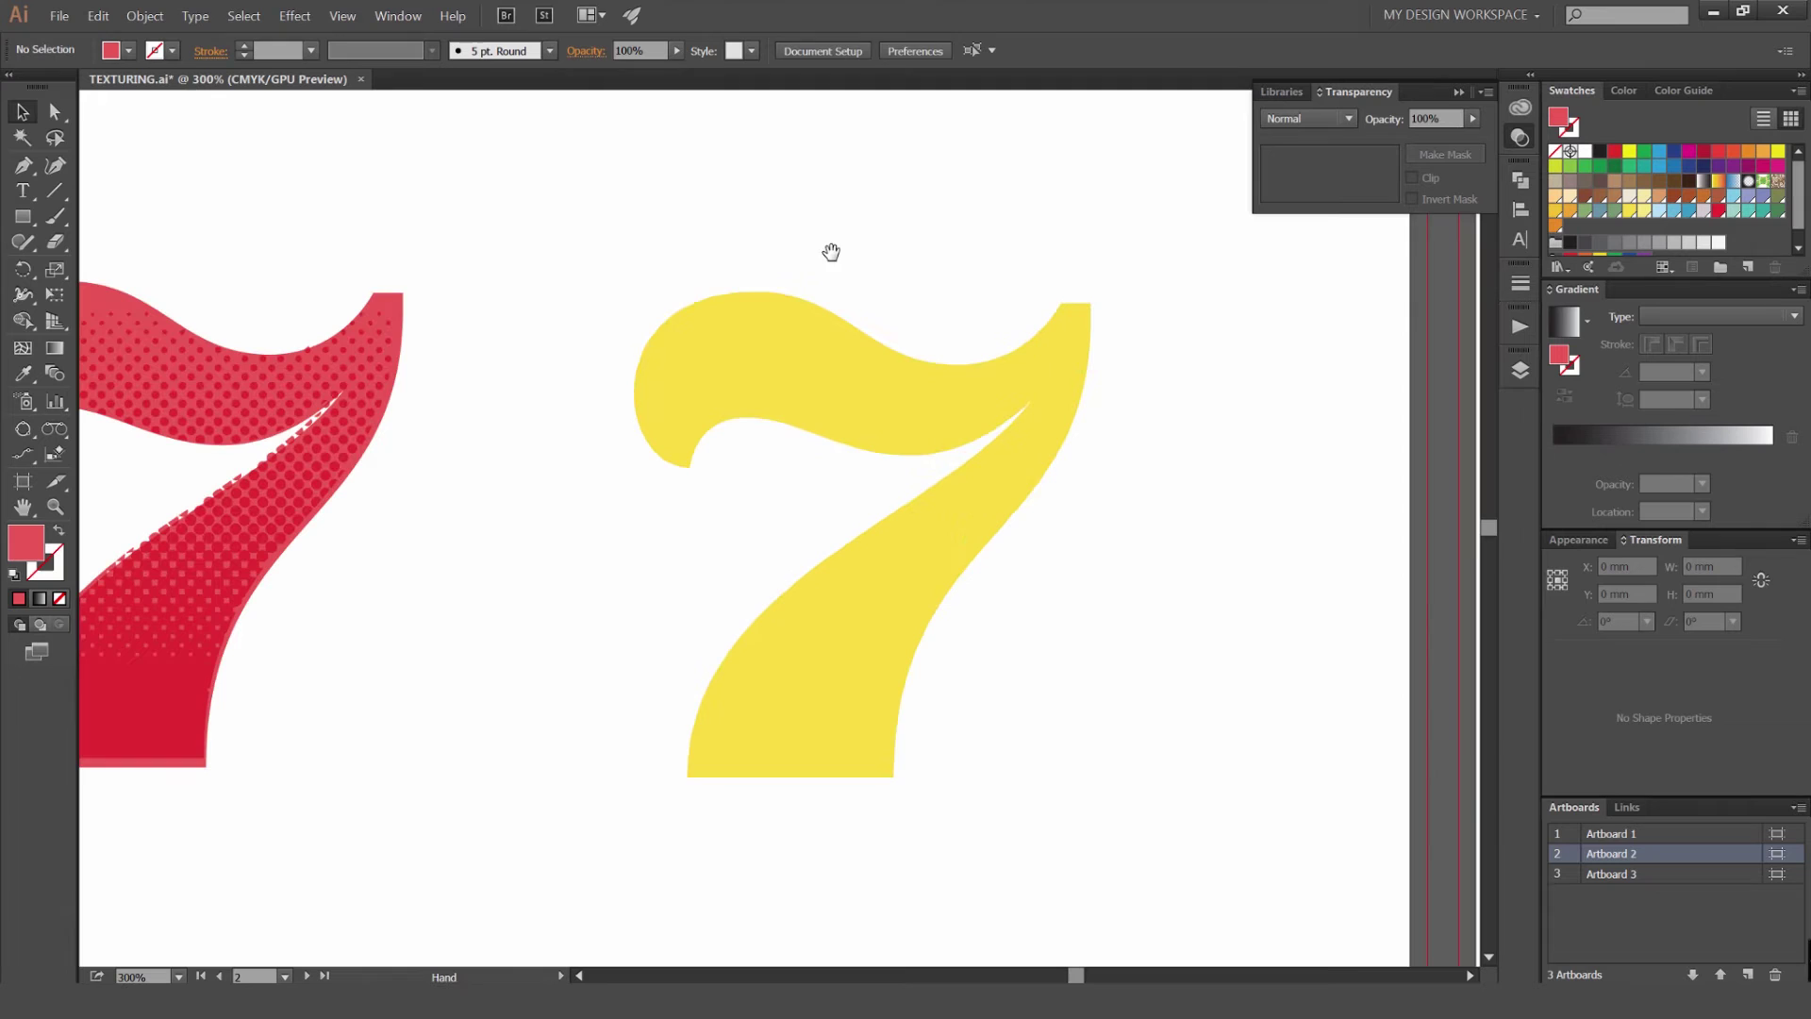
left_click(867, 374)
key("a")
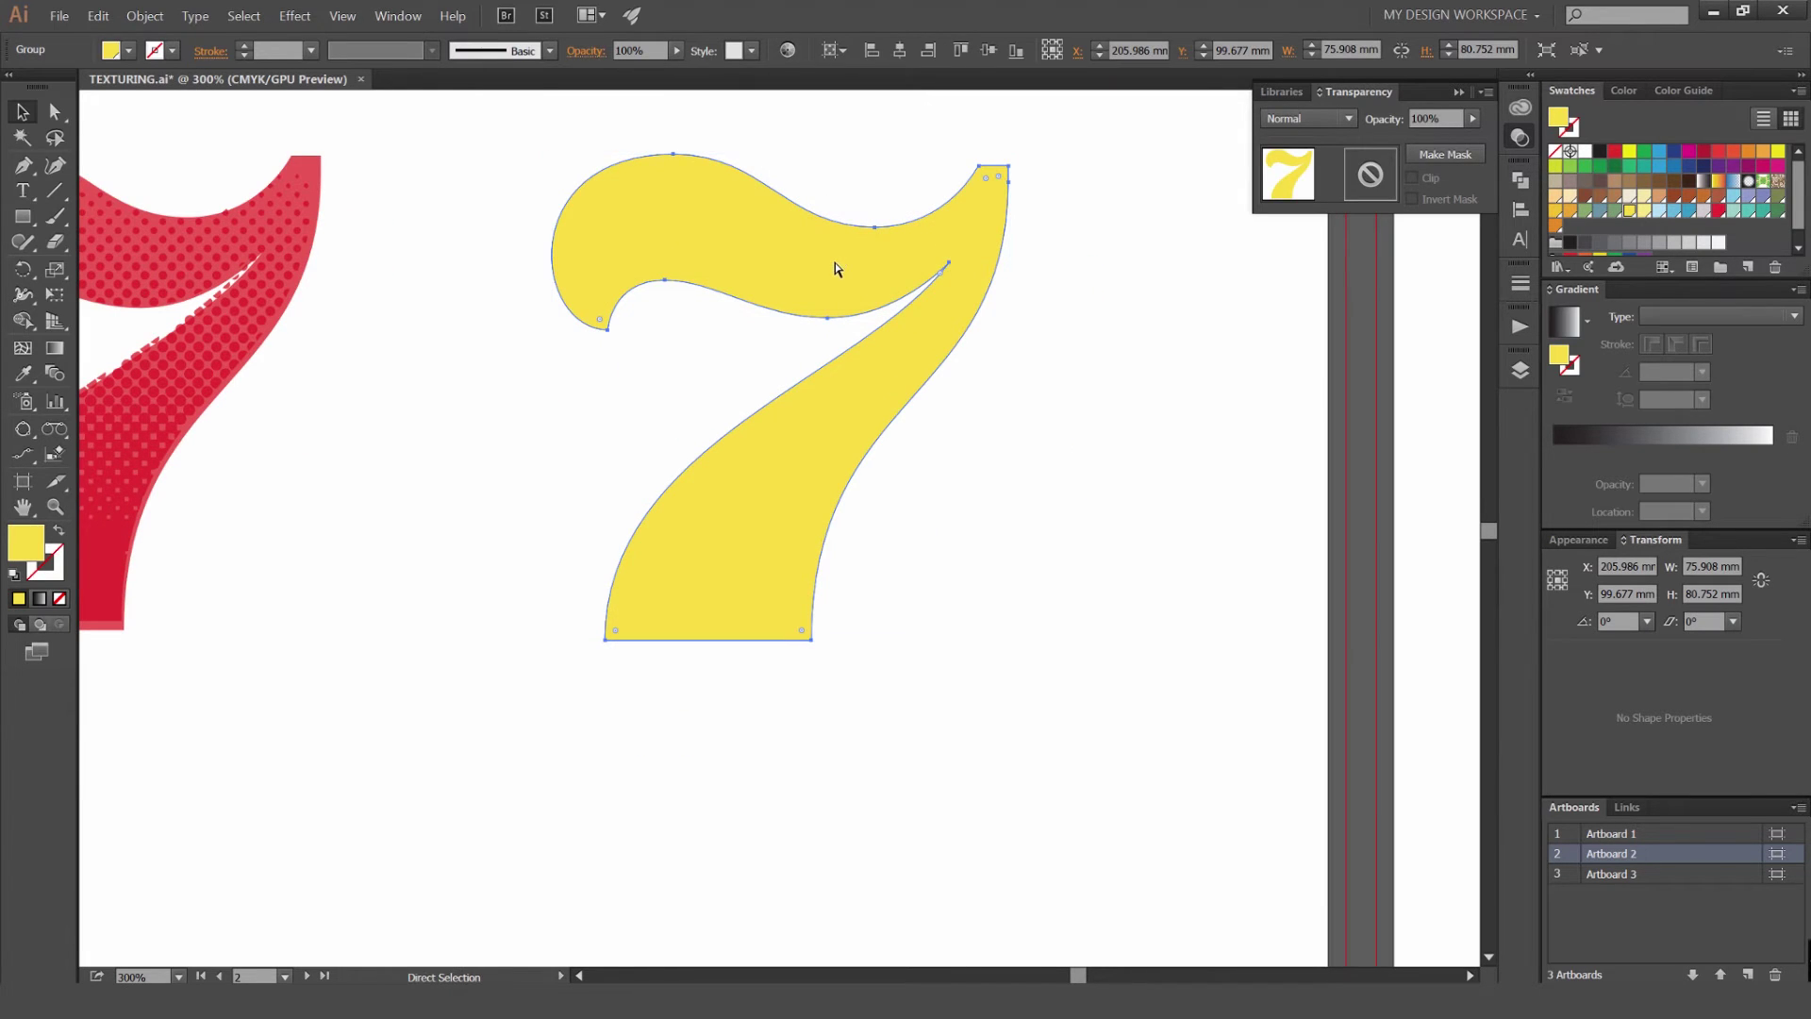
key("v")
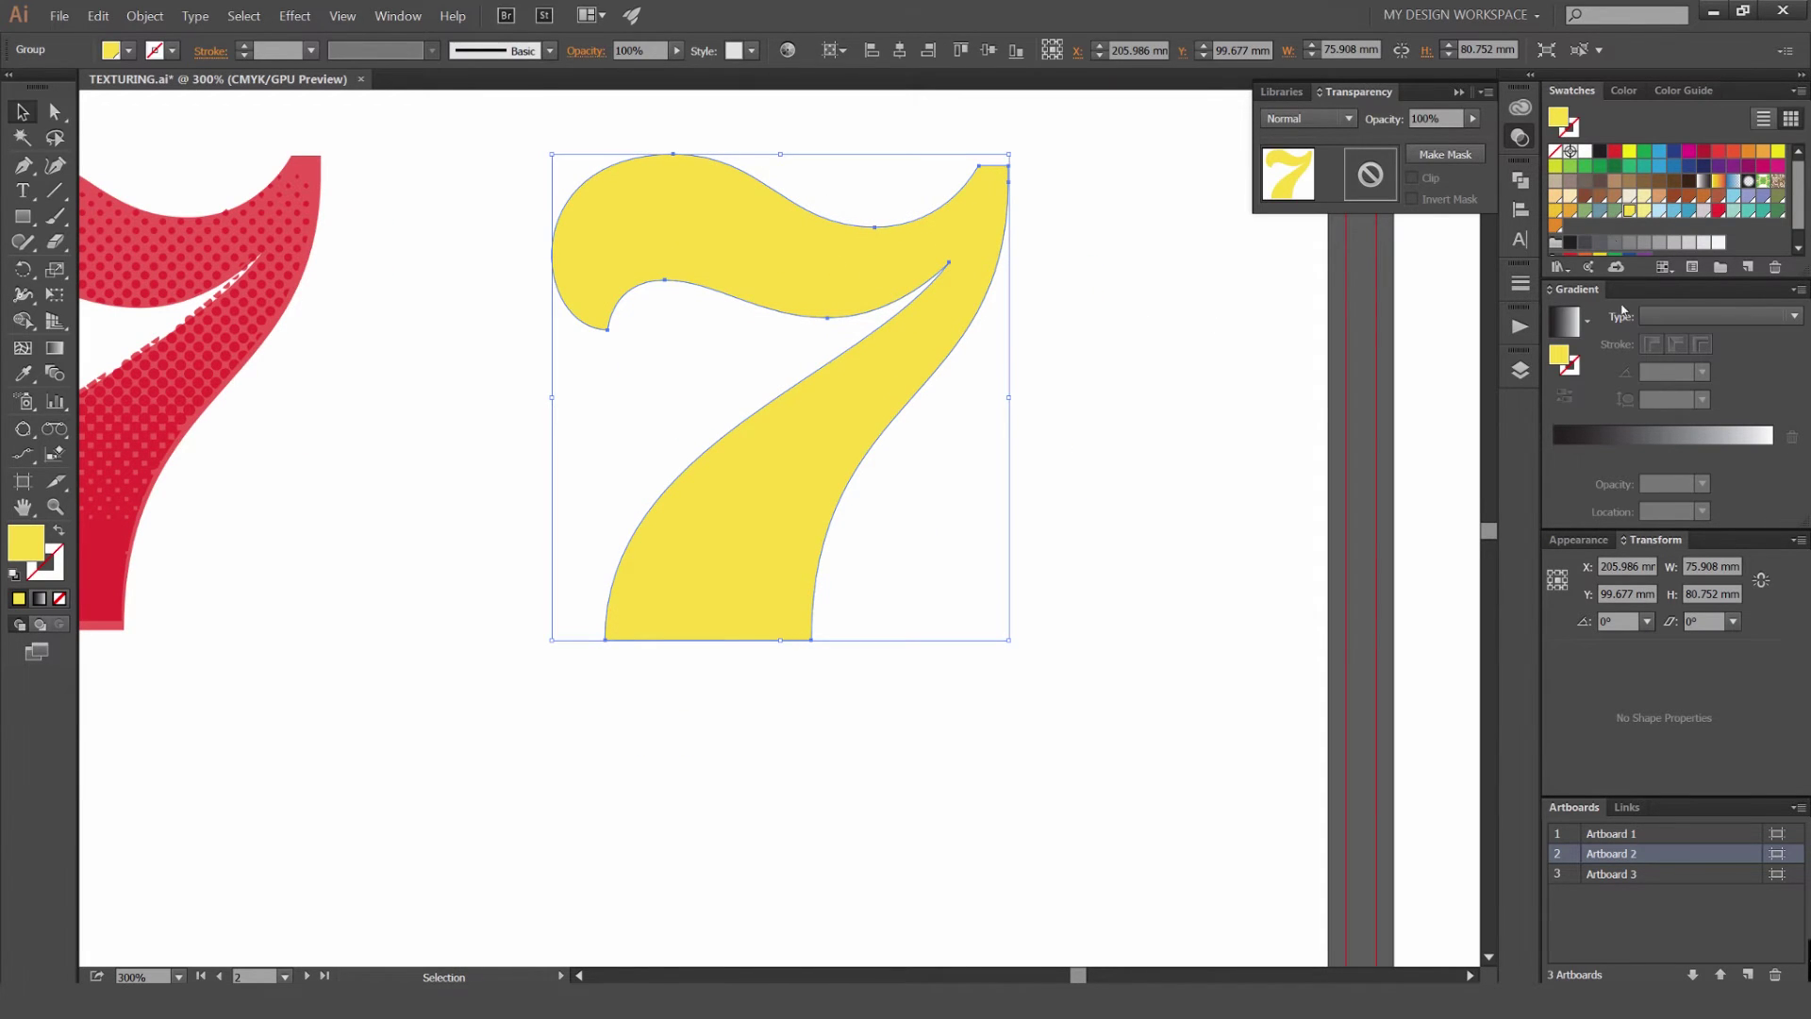
left_click(1600, 430)
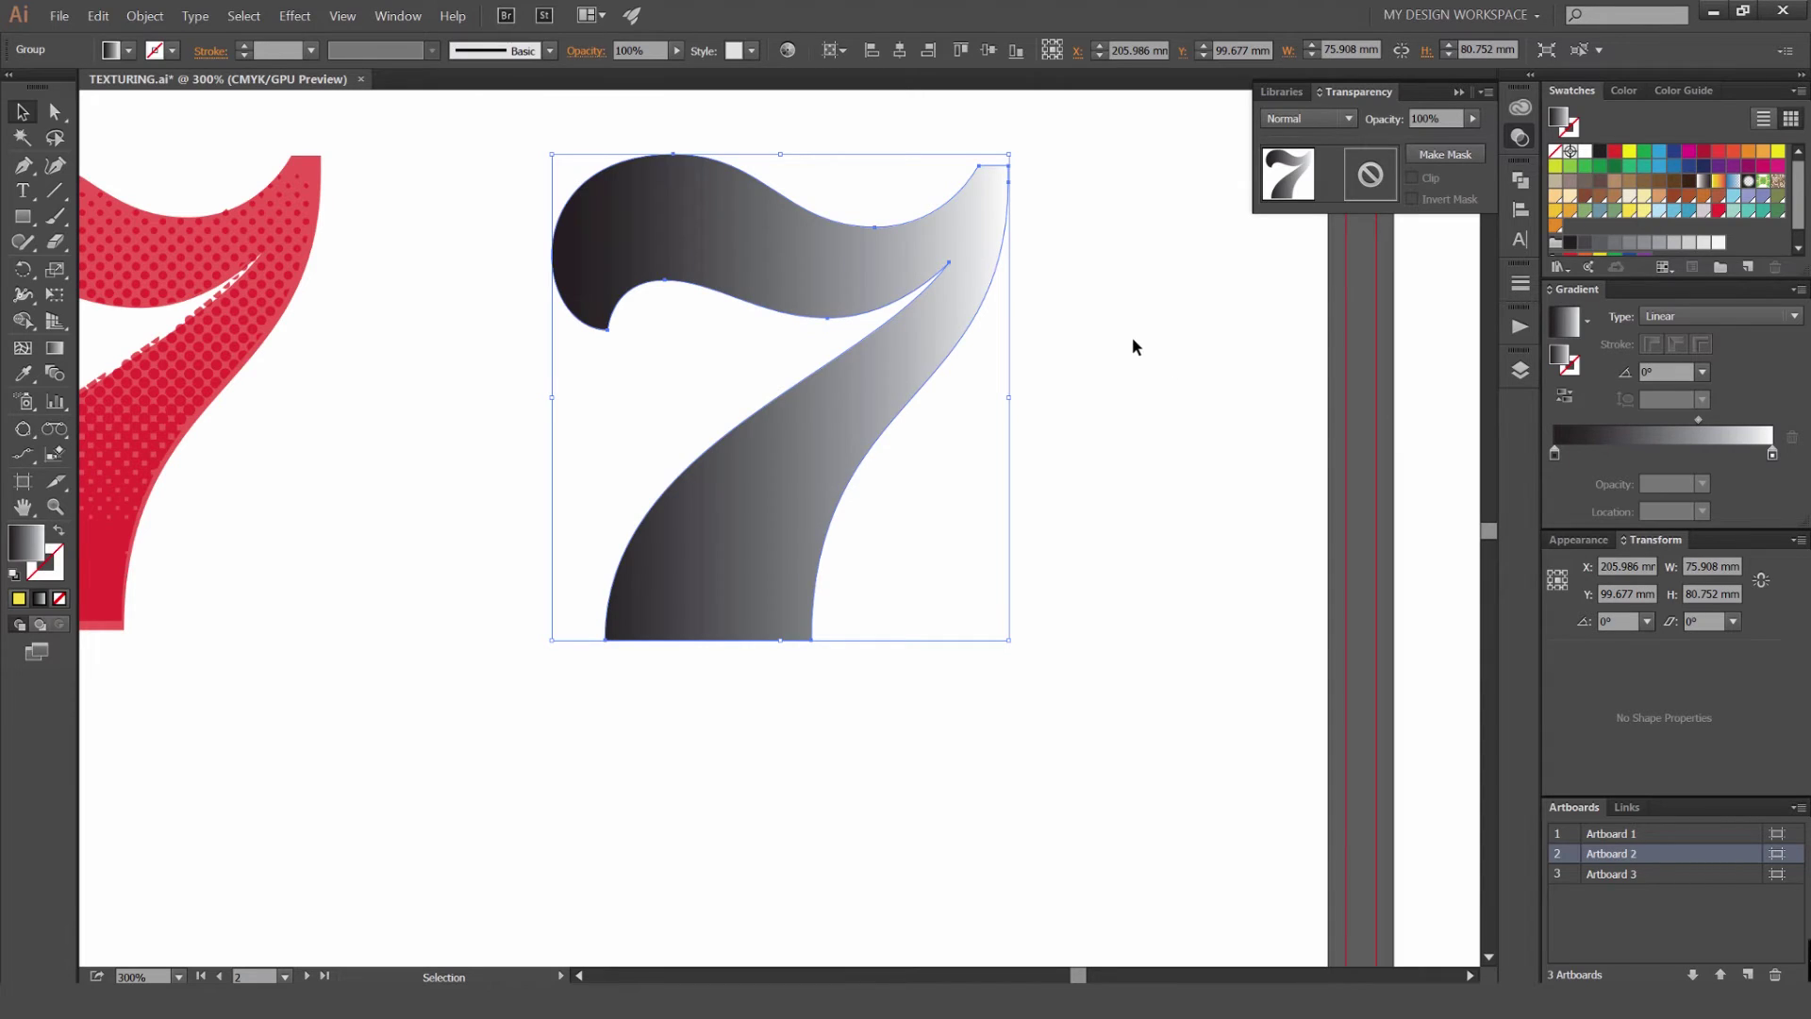
left_click_drag(1699, 424, 1686, 423)
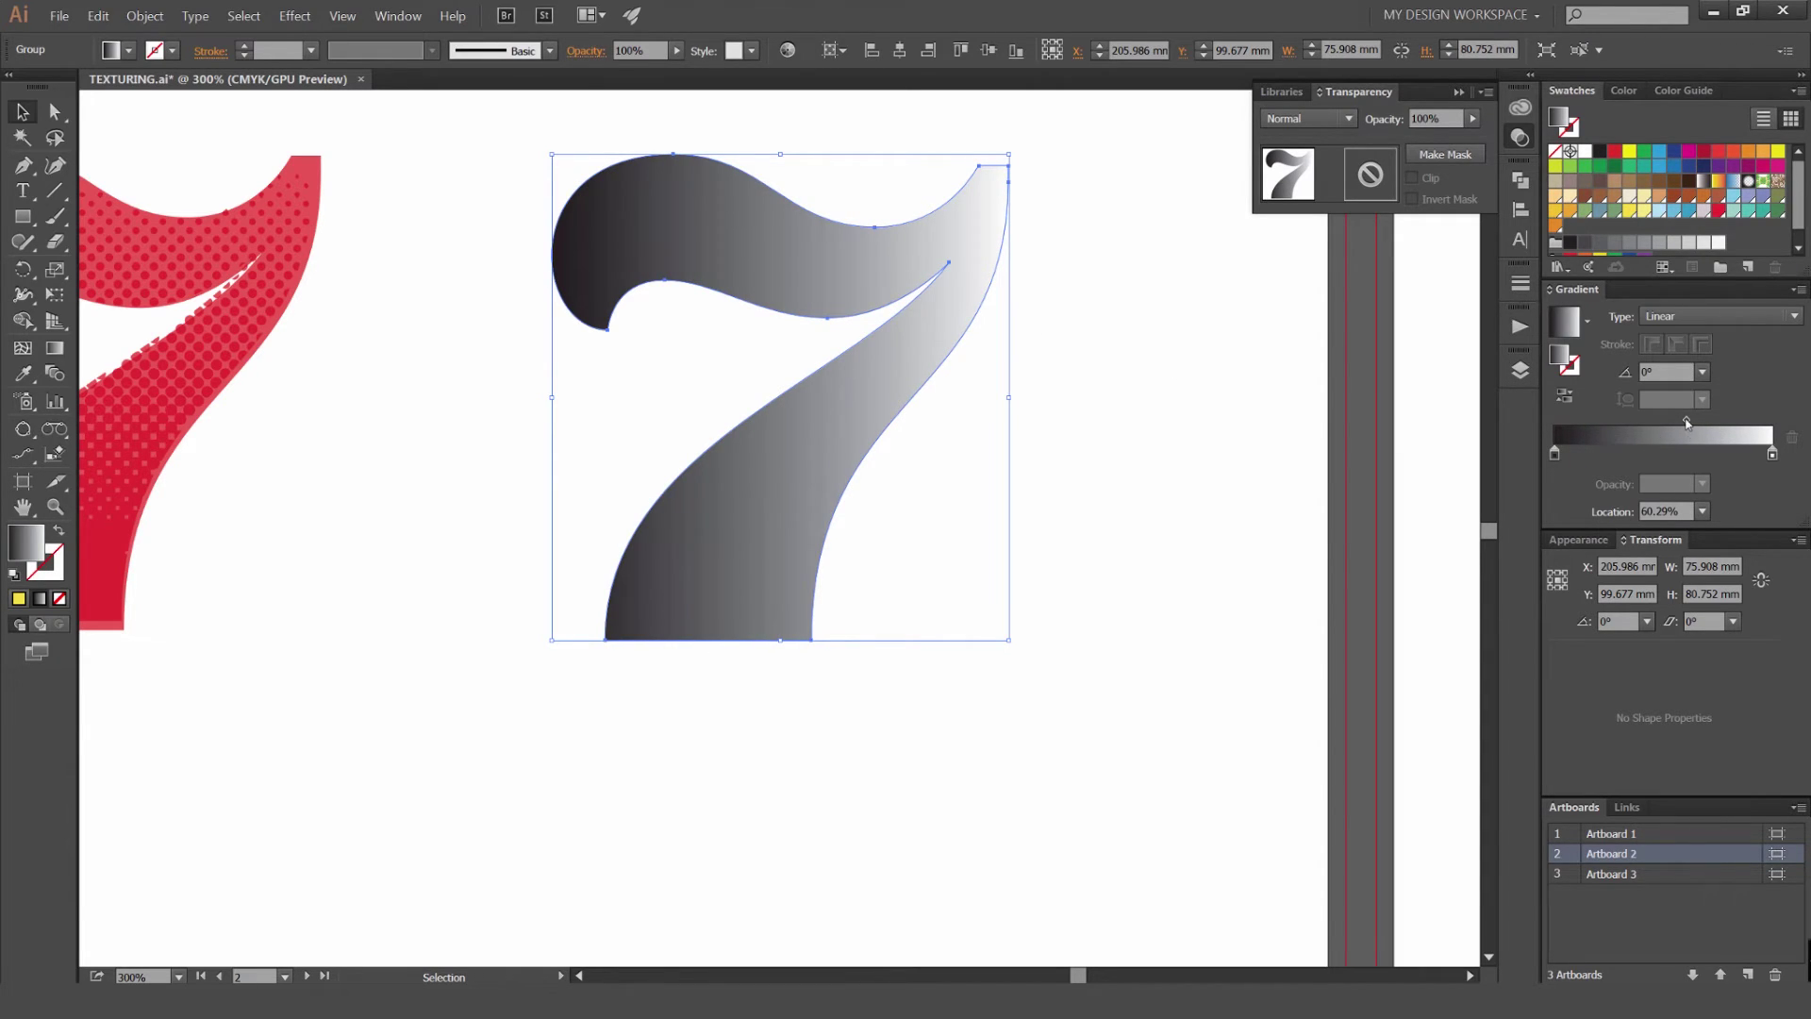
left_click_drag(1678, 423, 1673, 421)
Apply the Mezzotint effect with the Fine Dots type to the gradient-filled 7.
left_click(295, 16)
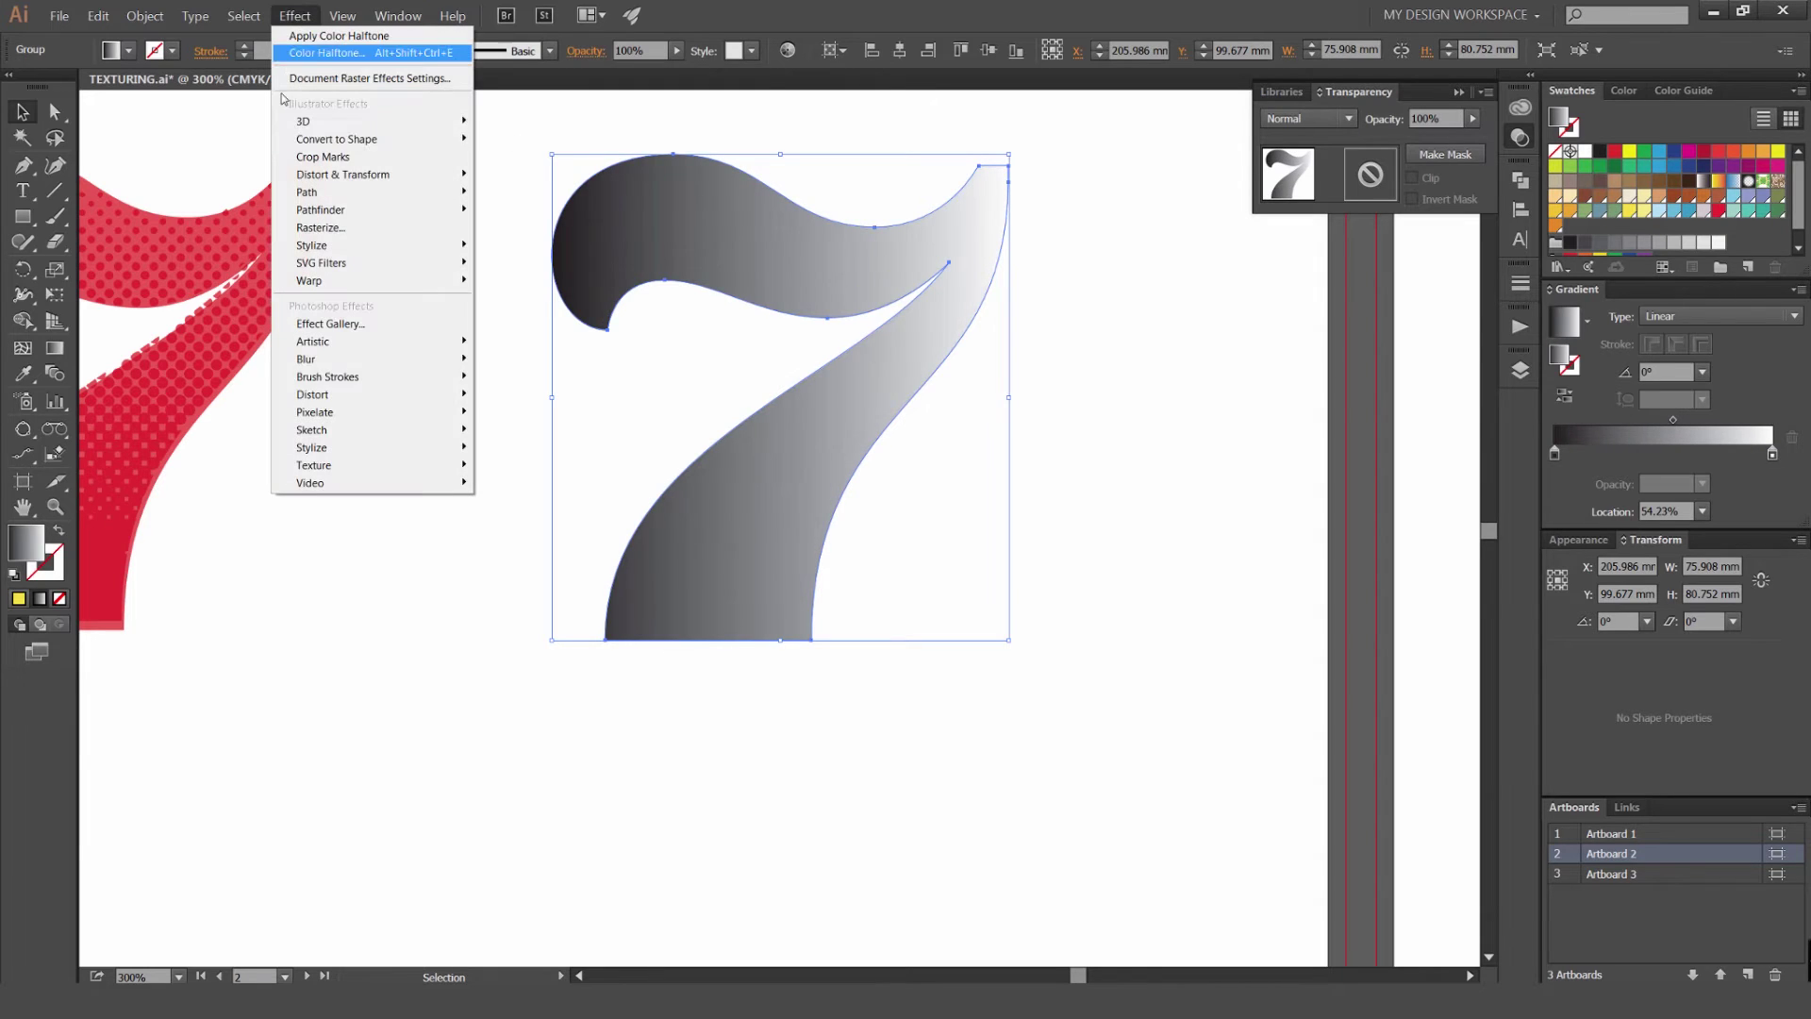
mouse_move(332, 413)
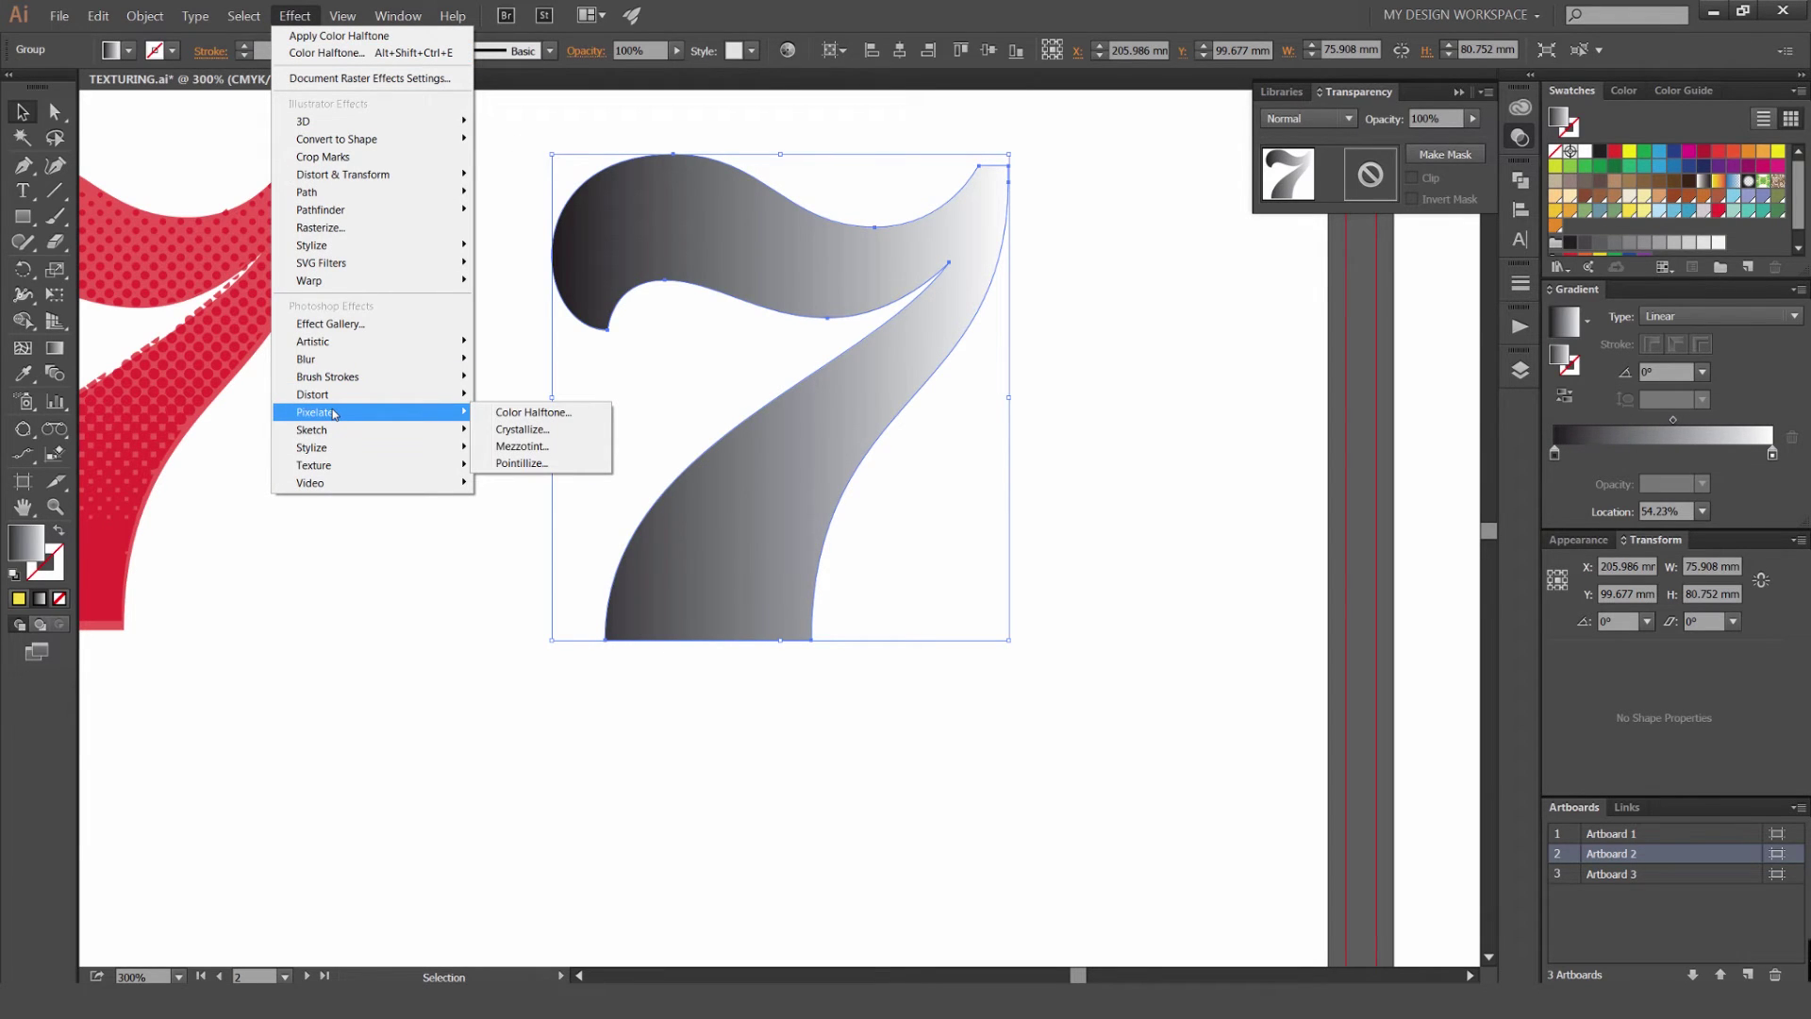
left_click(520, 446)
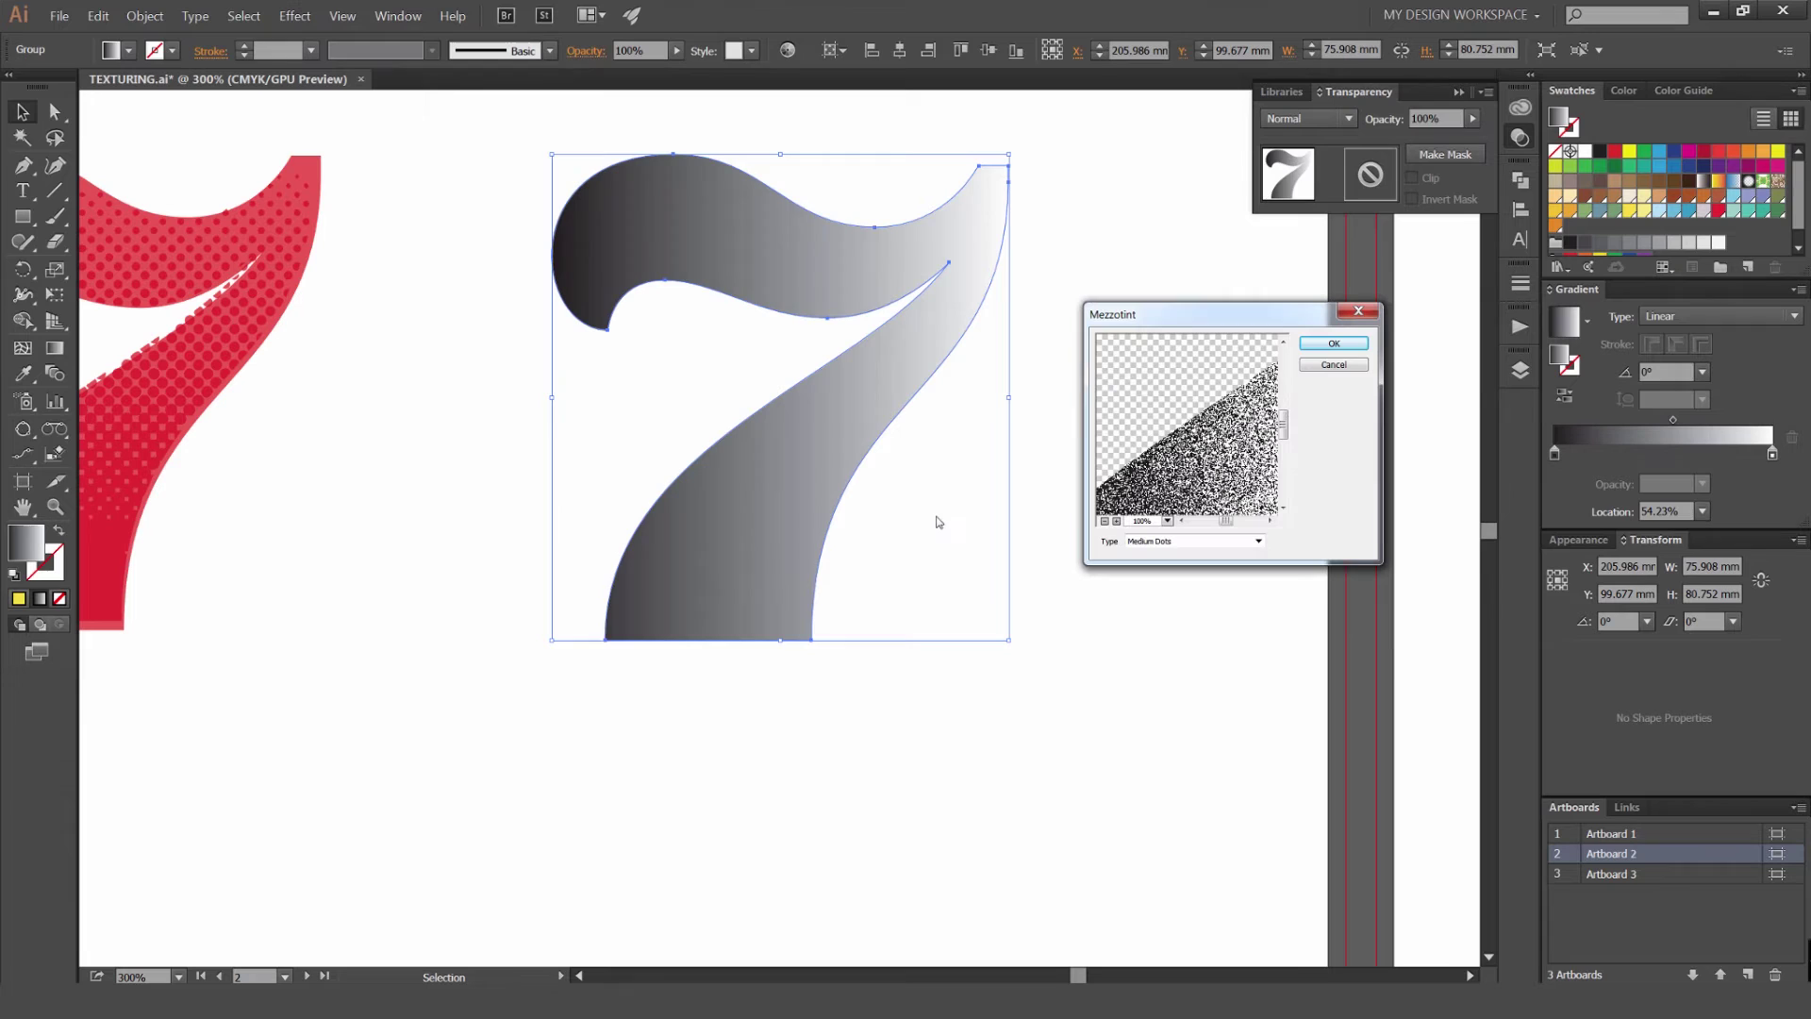
left_click(1169, 541)
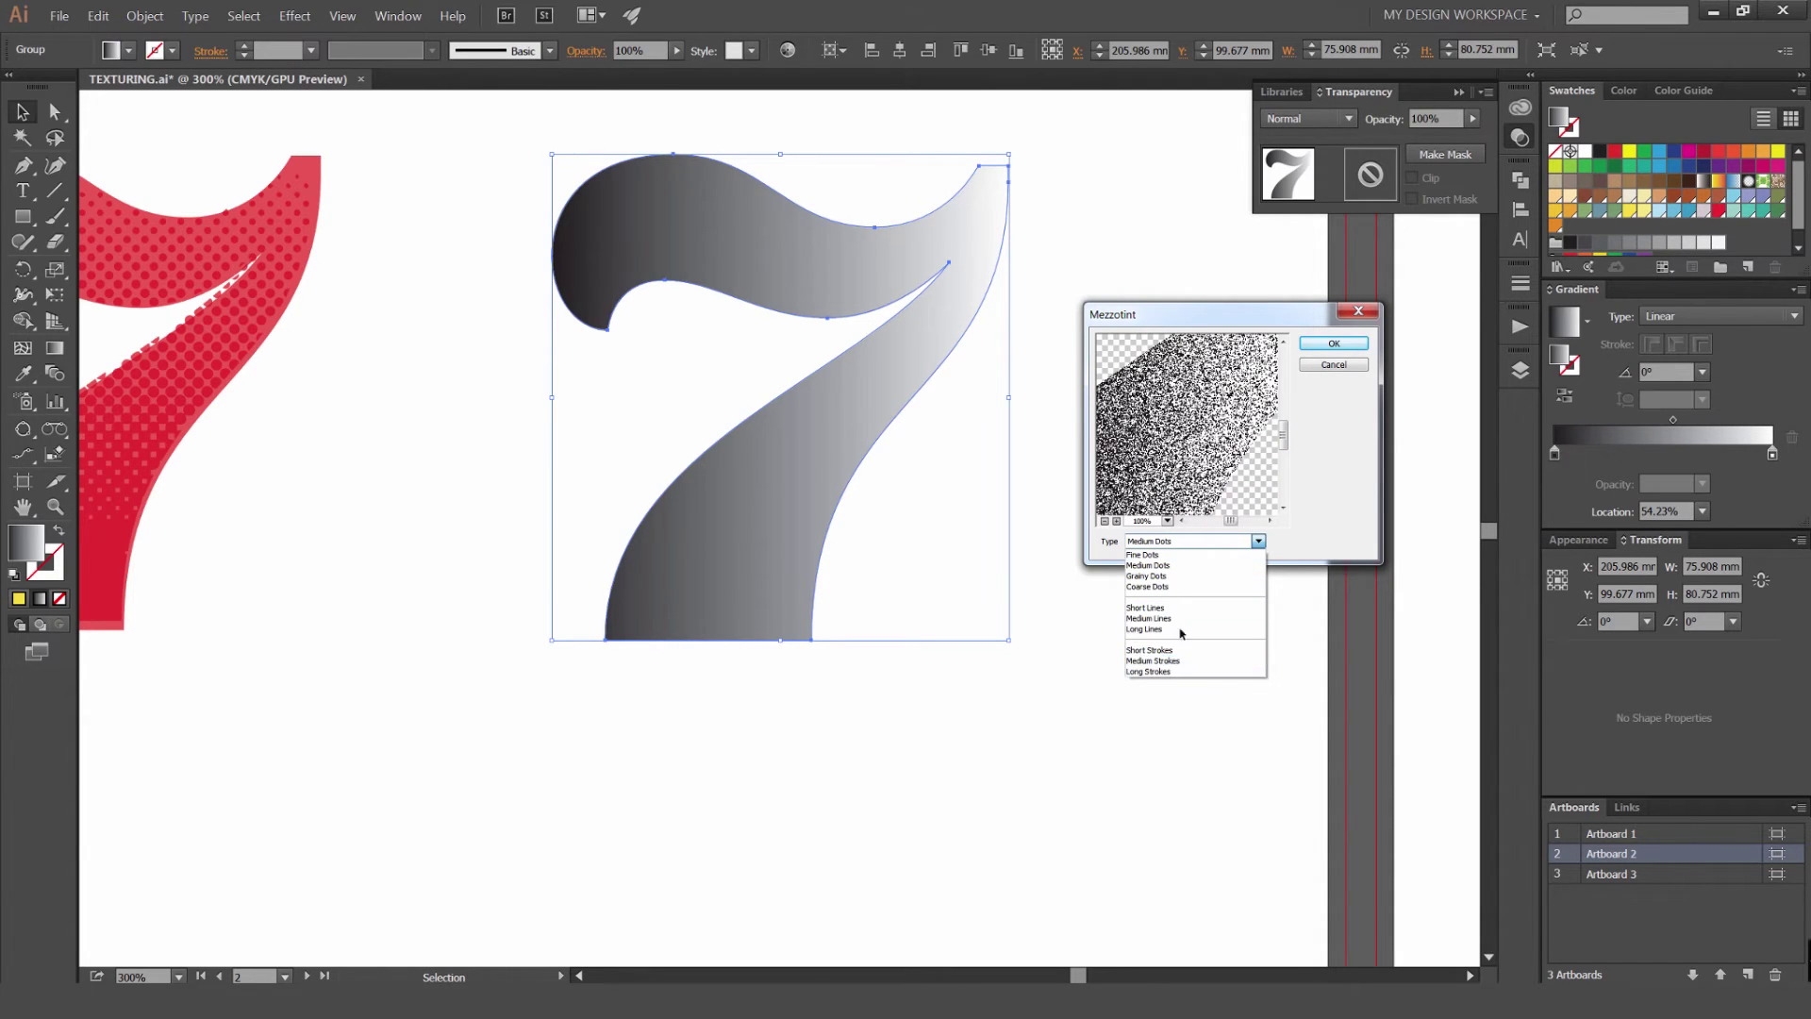
left_click(1190, 554)
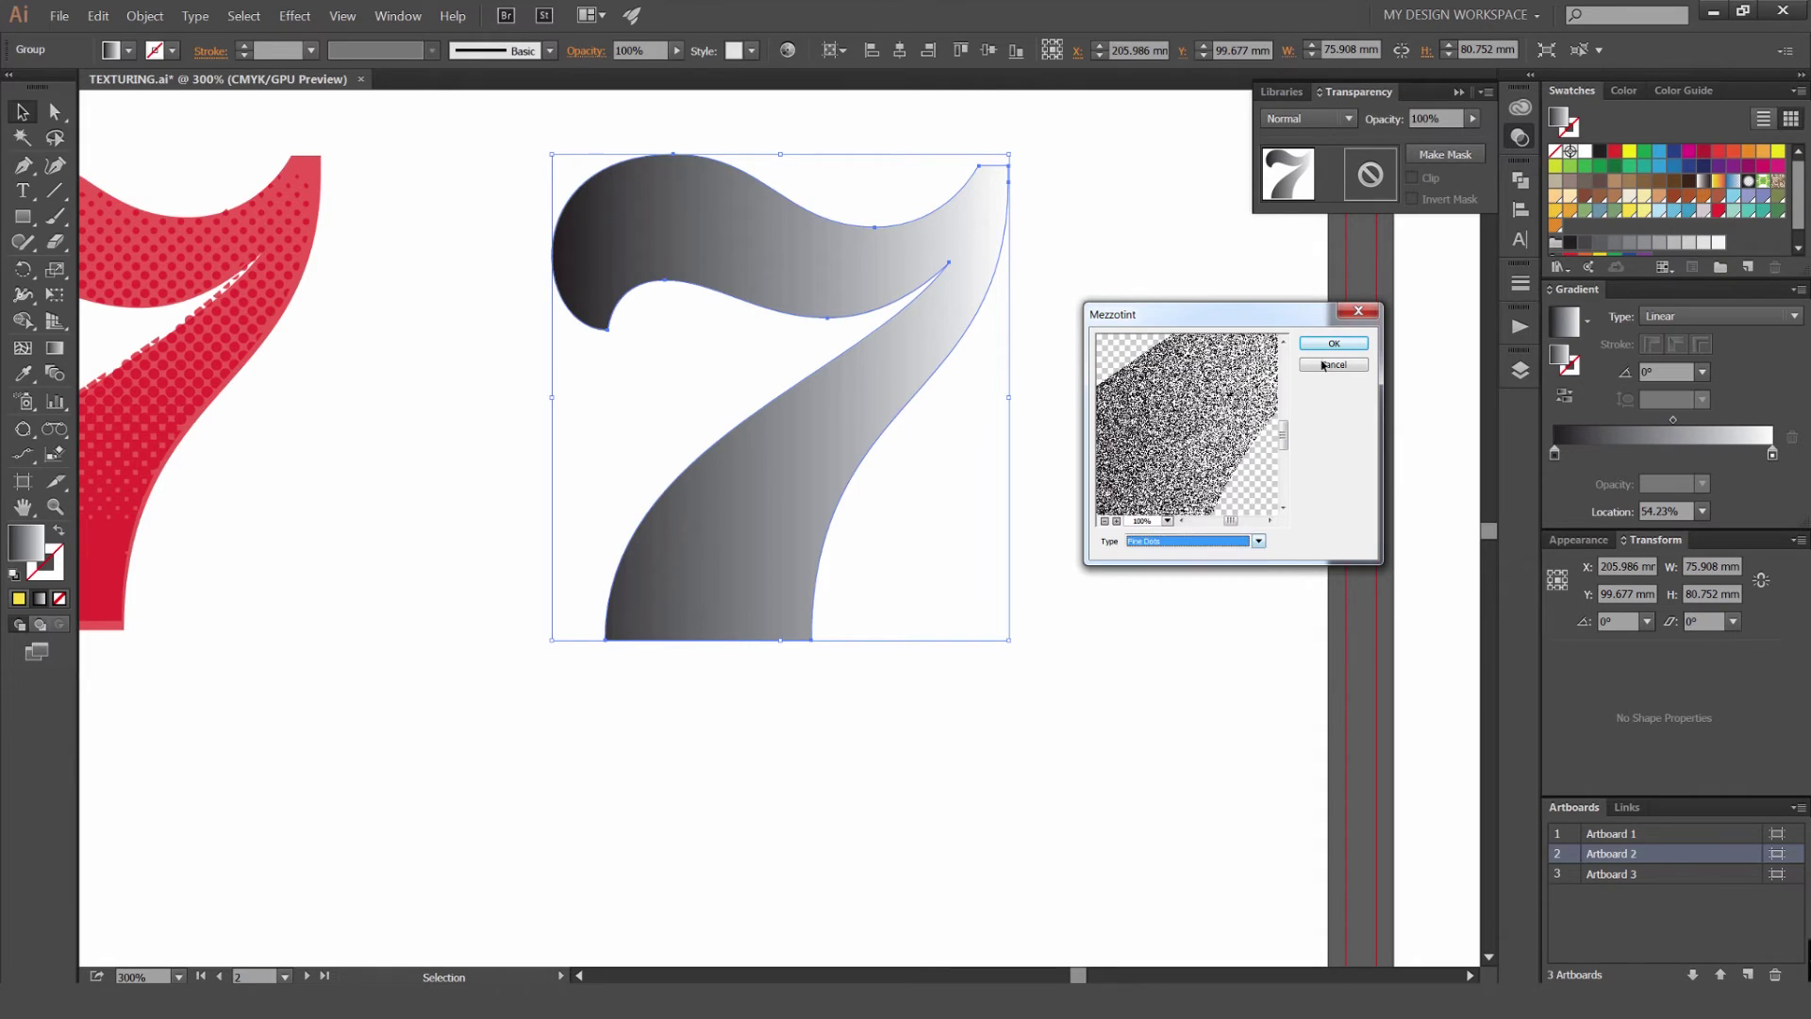
key("Return")
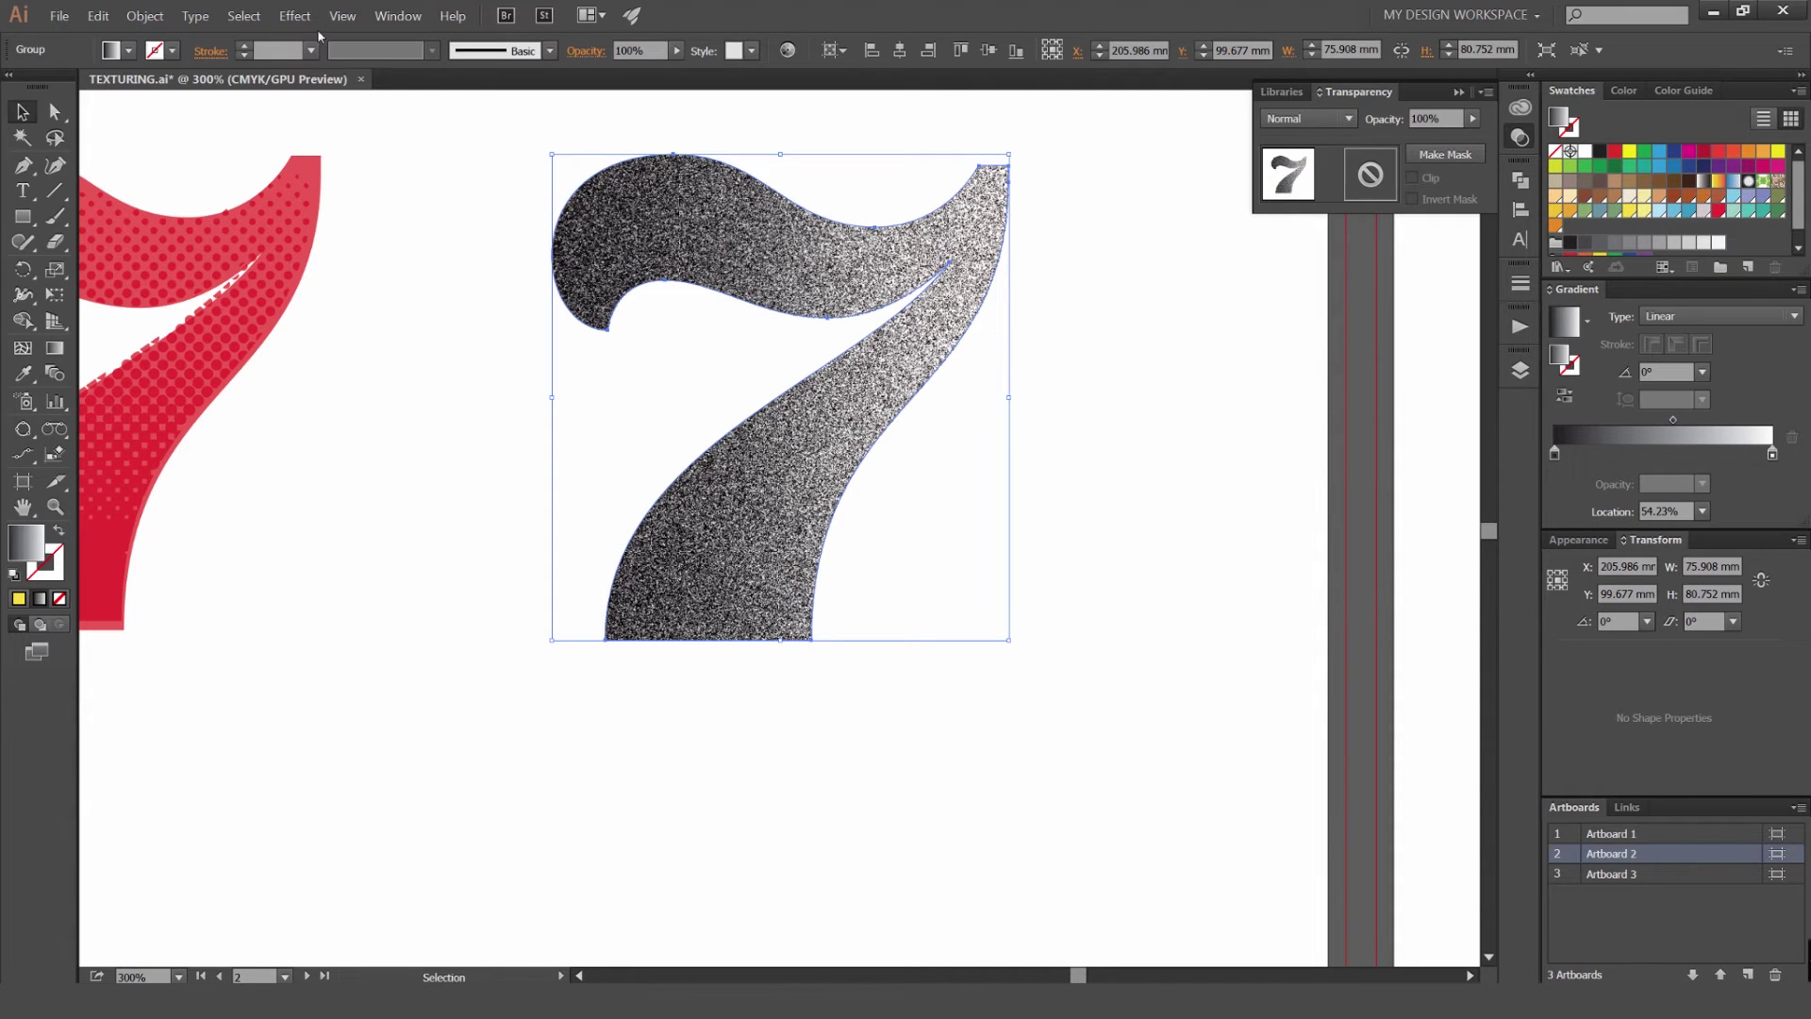
Rasterize the mezzotint 7 in CMYK at High (300 ppi) with a white background.
left_click(144, 16)
left_click(312, 224)
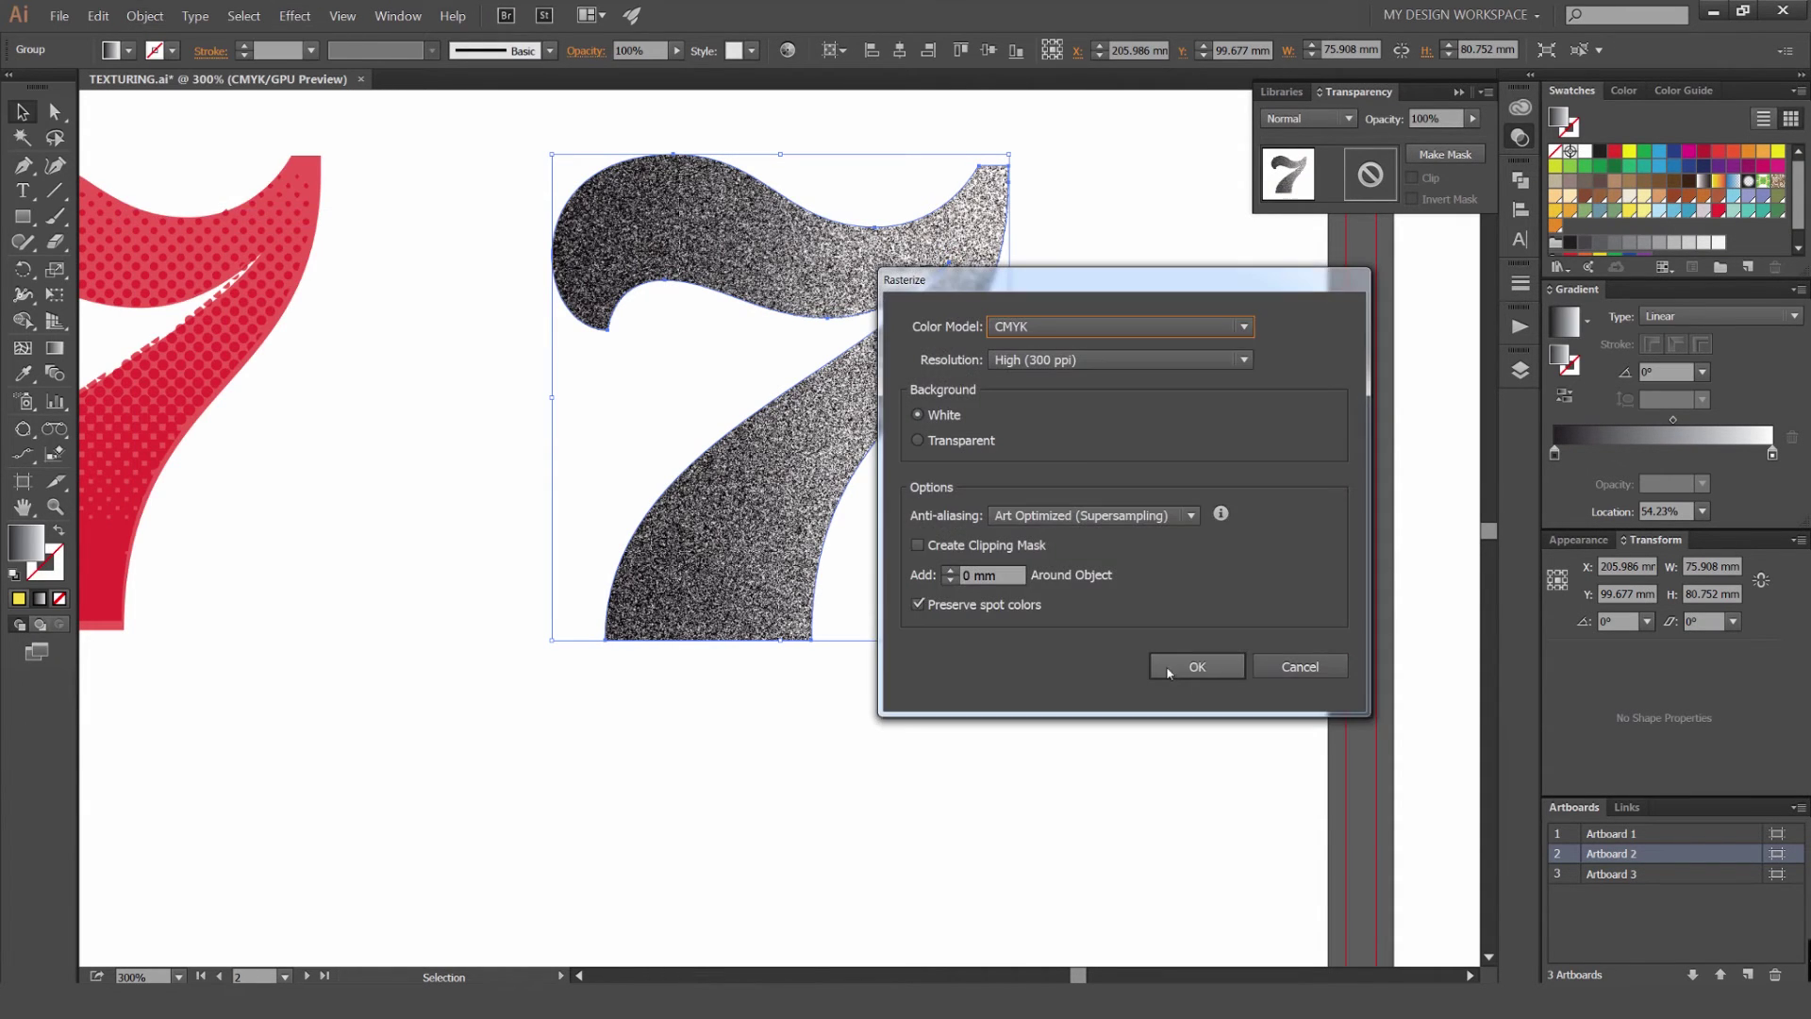
key("Return")
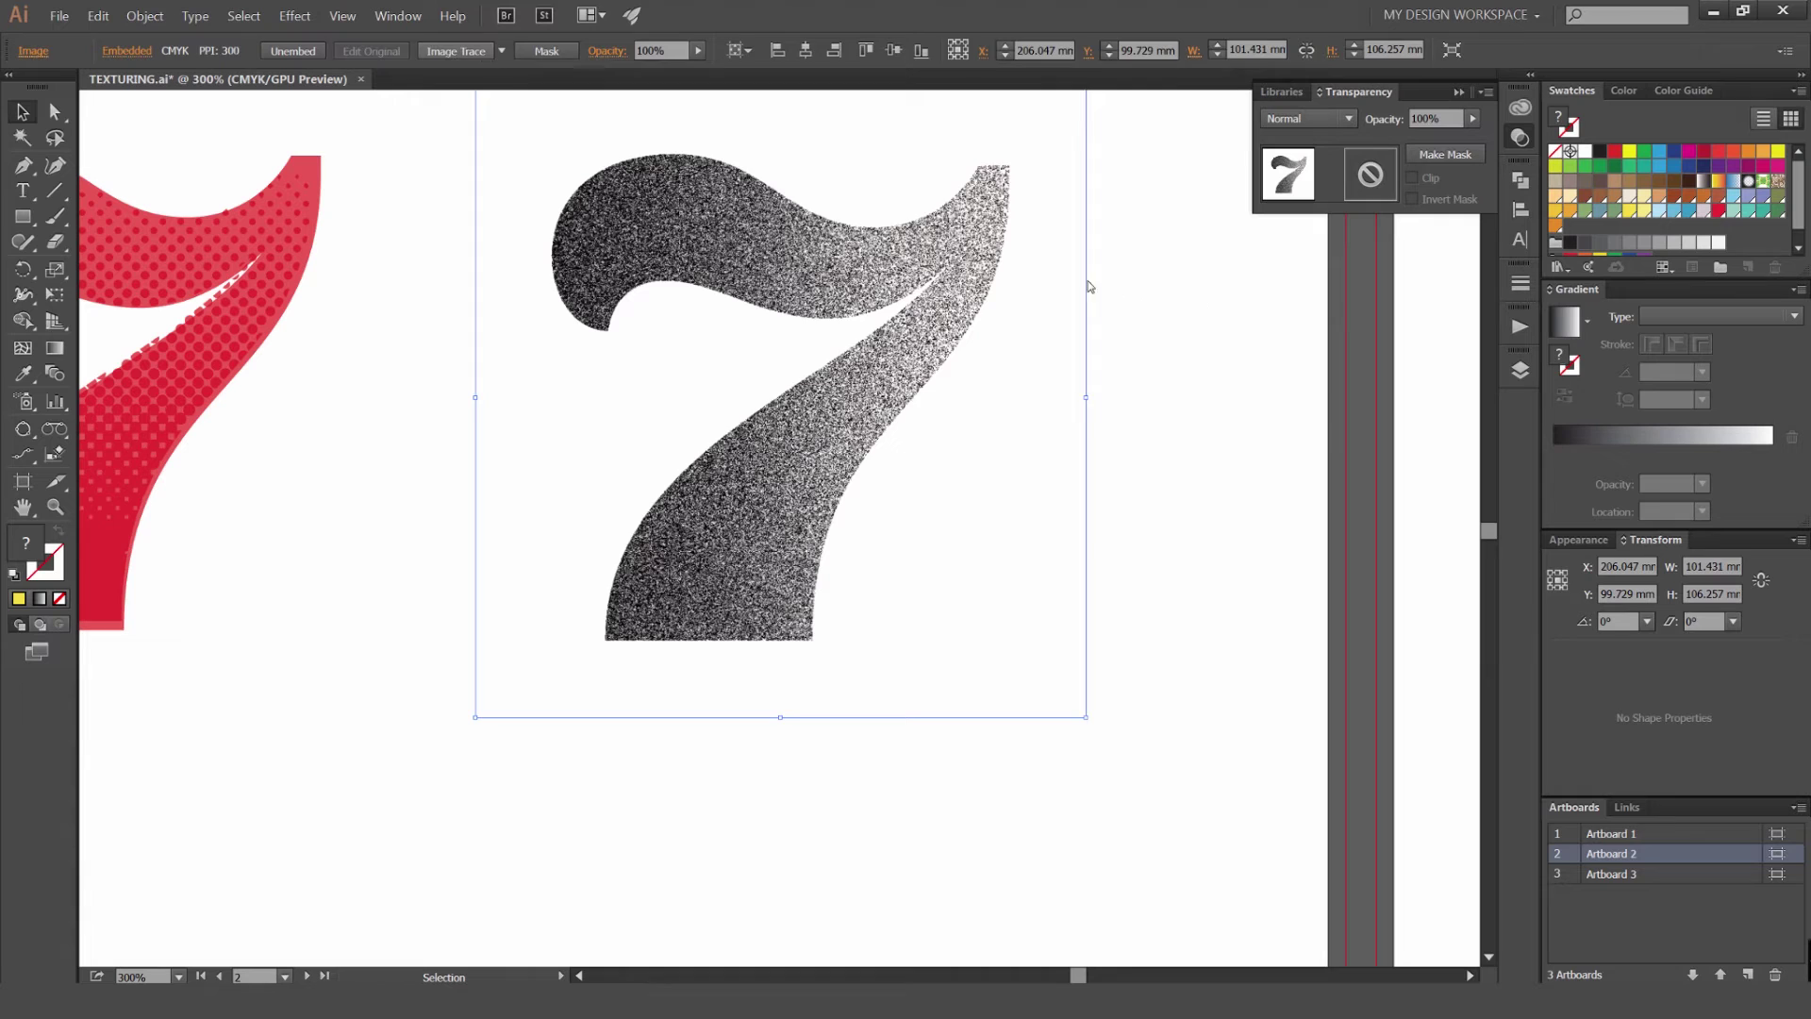
Image Trace the rasterized 7 with the default preset and inspect the traced grain shapes up close.
left_click_drag(1088, 293, 1114, 316)
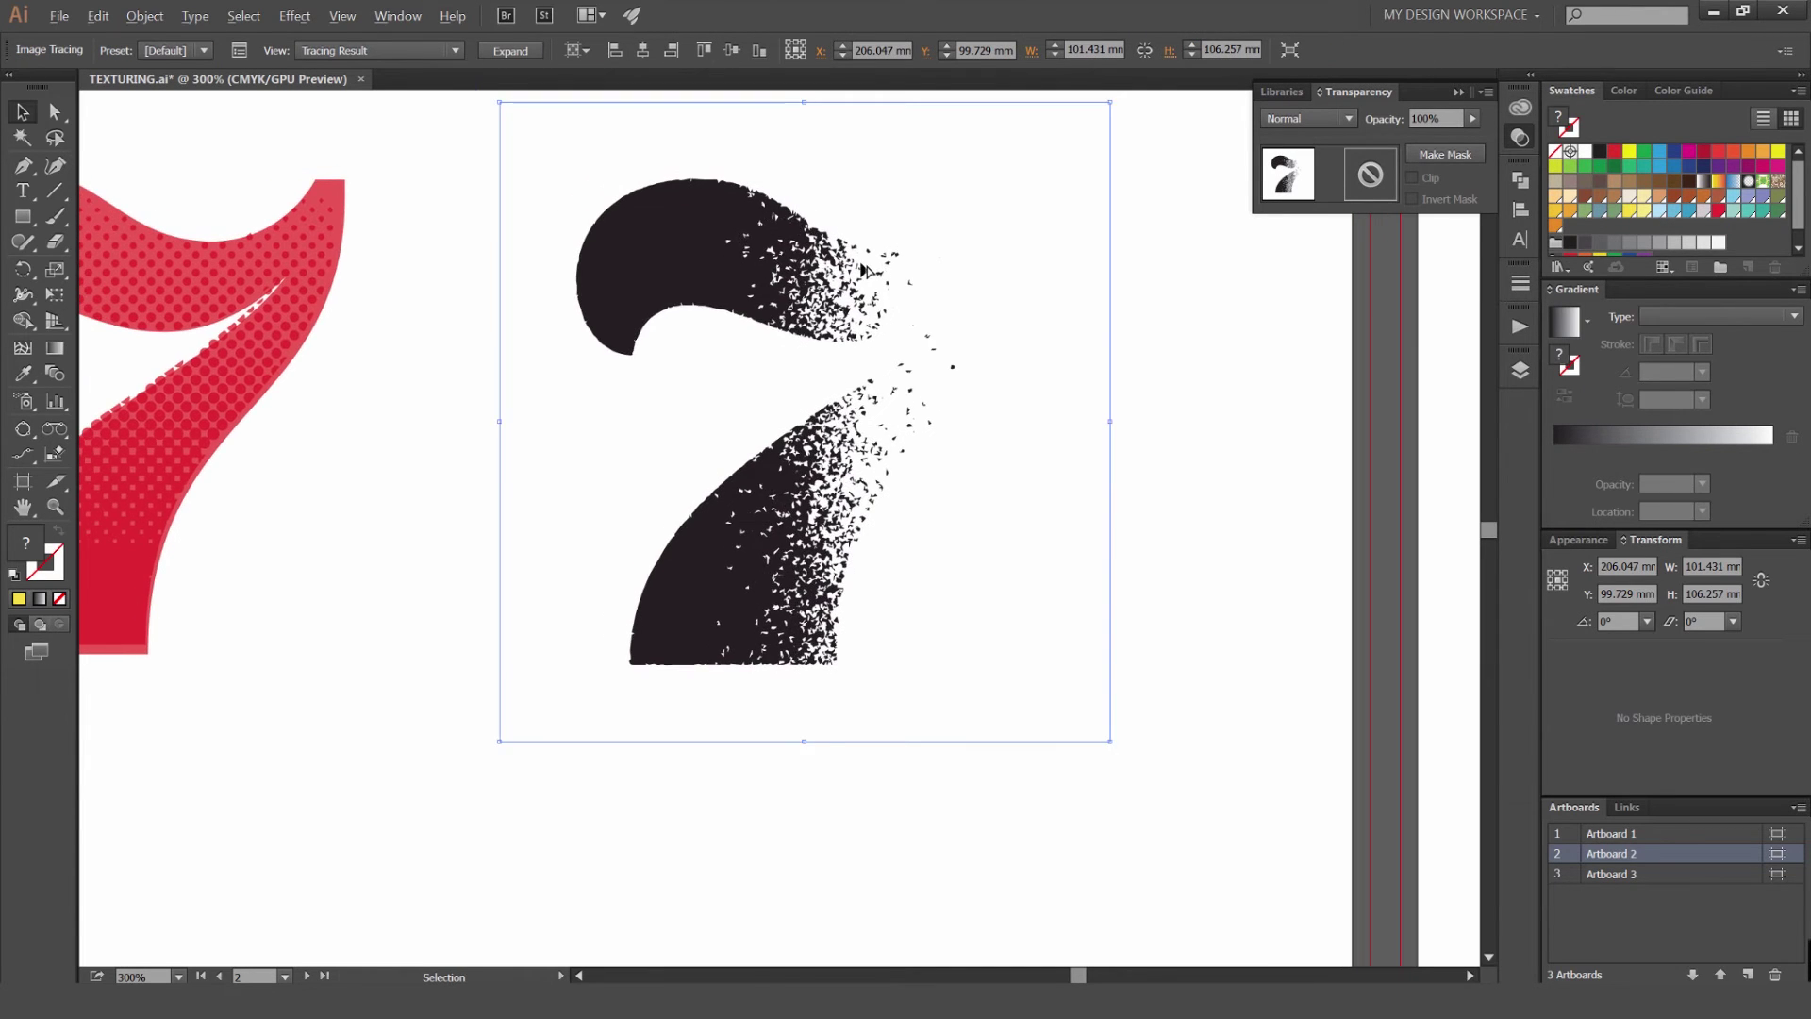
scroll(862, 265, "up", 2)
scroll(821, 283, "up", 2)
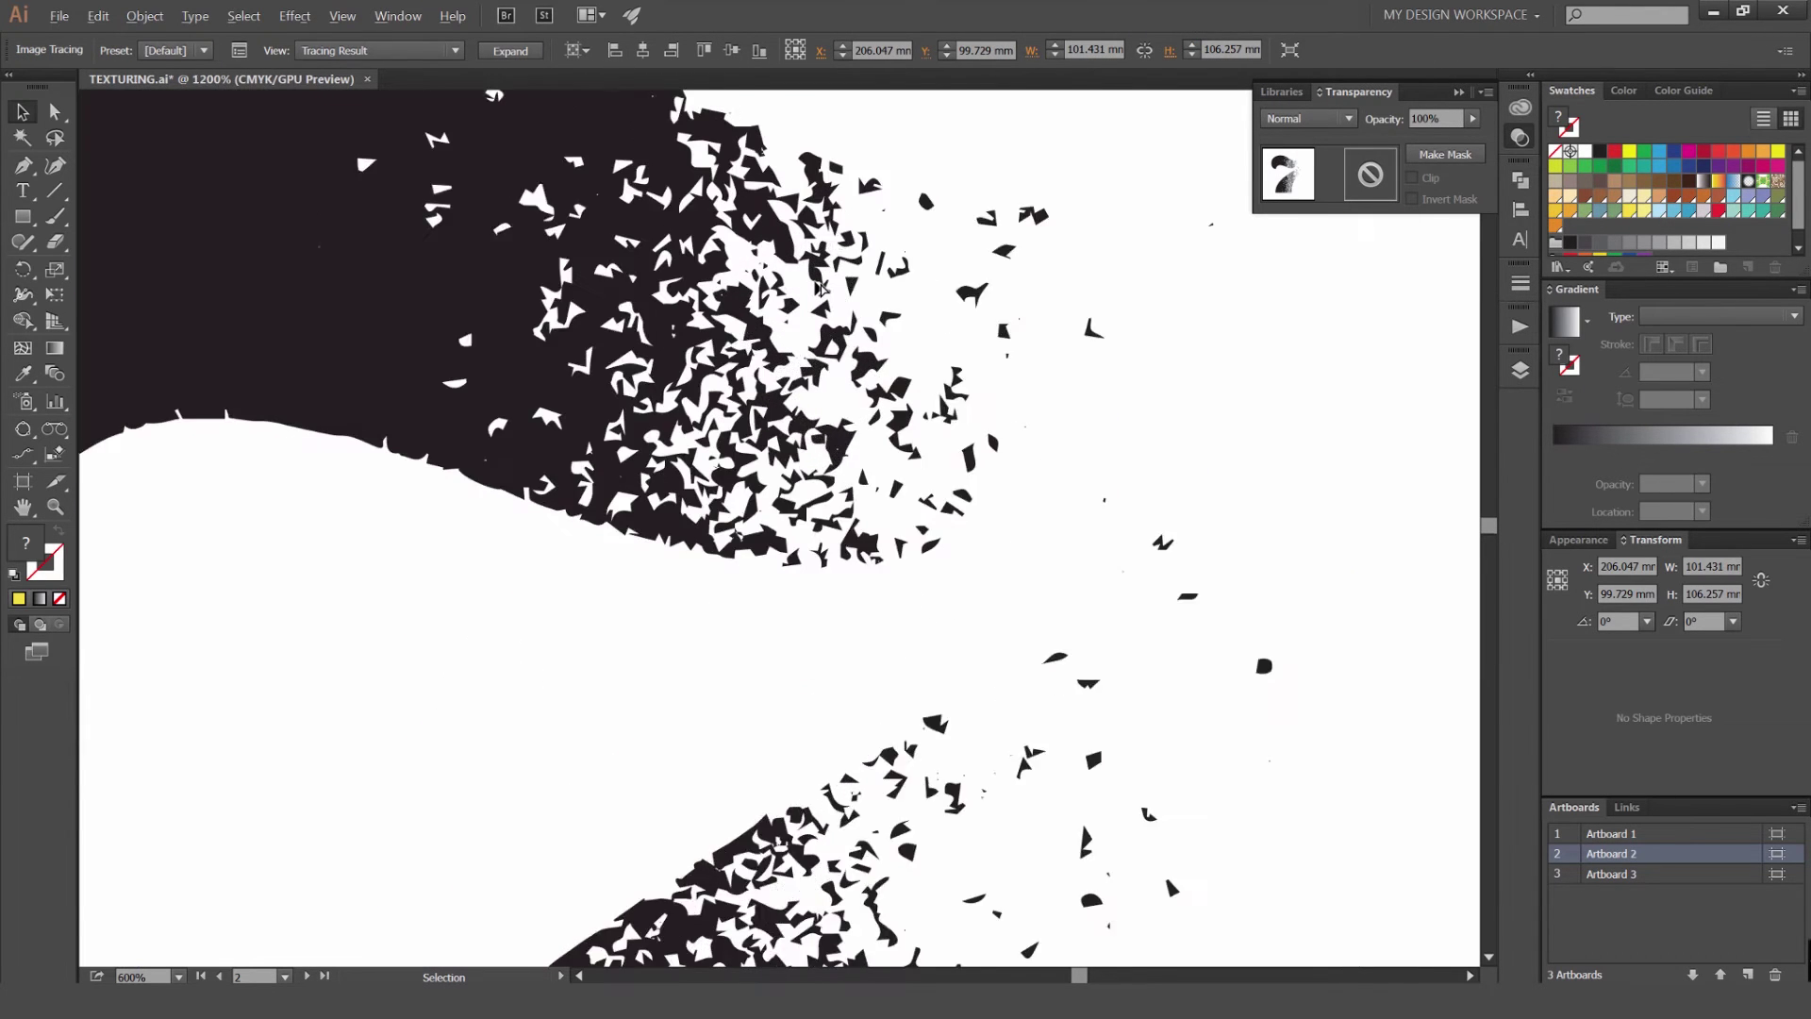
scroll(693, 319, "up", 1)
scroll(693, 319, "up", 2)
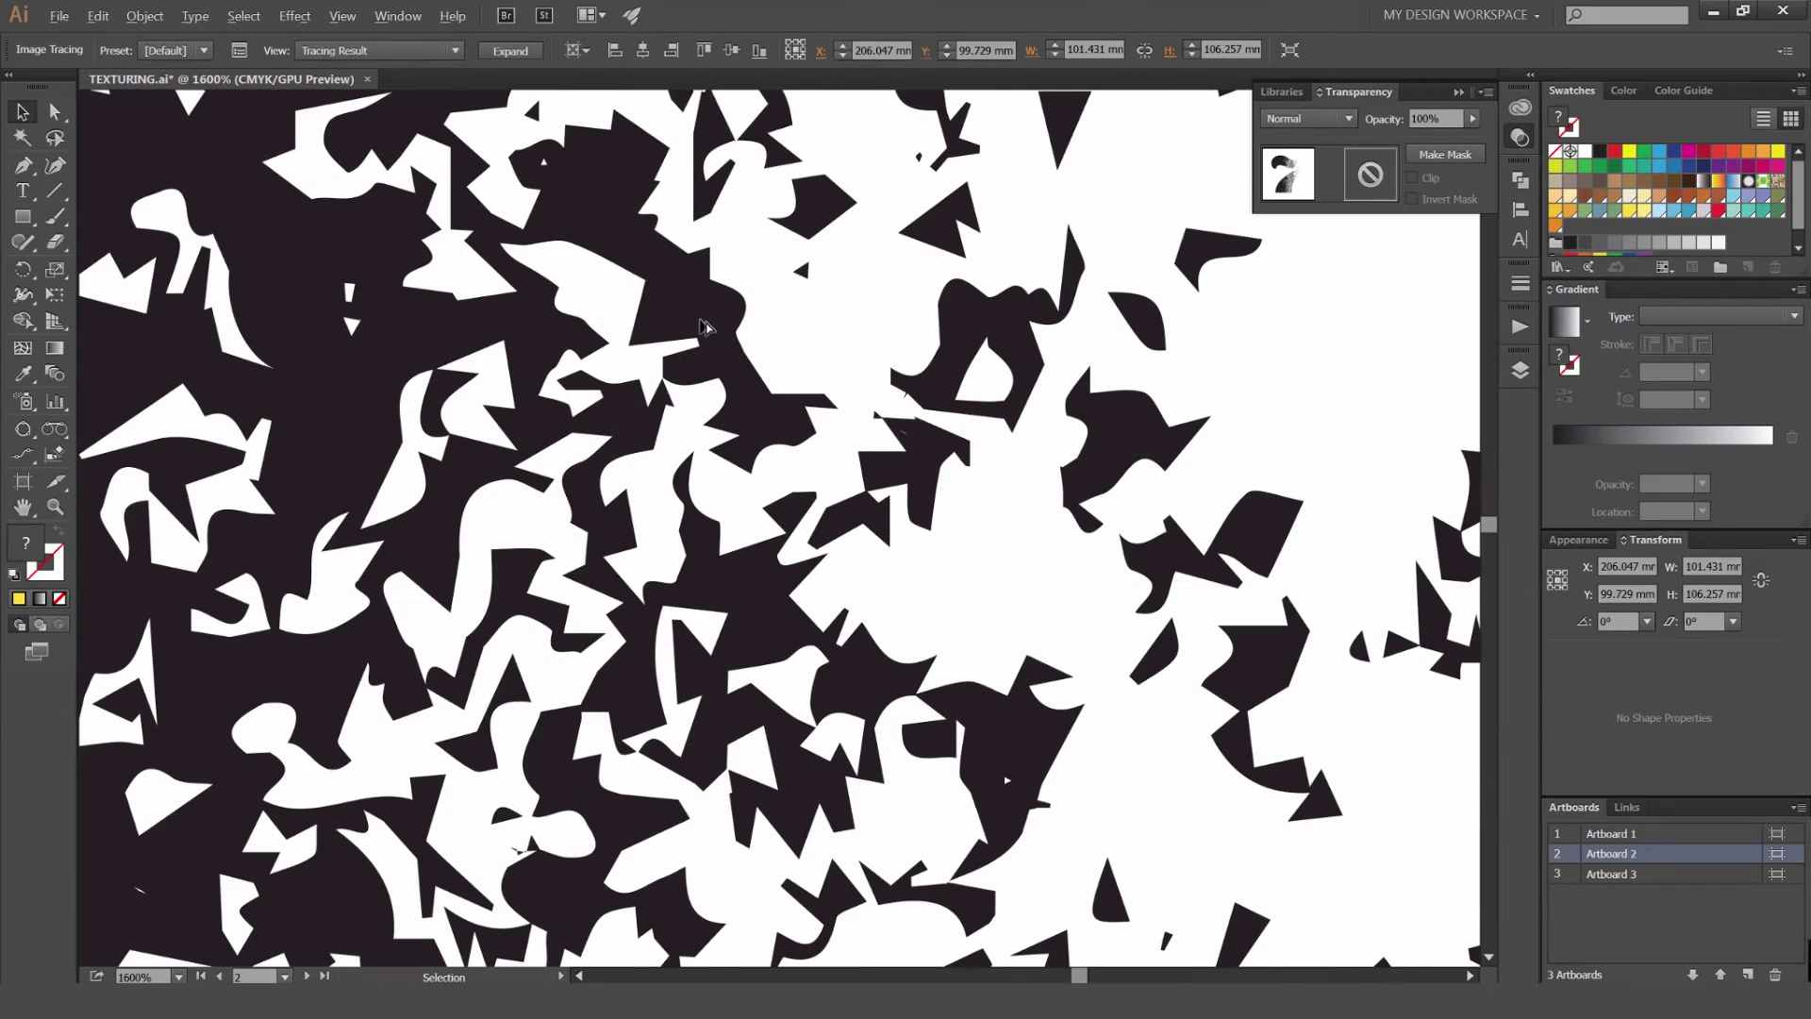
scroll(714, 412, "down", 7)
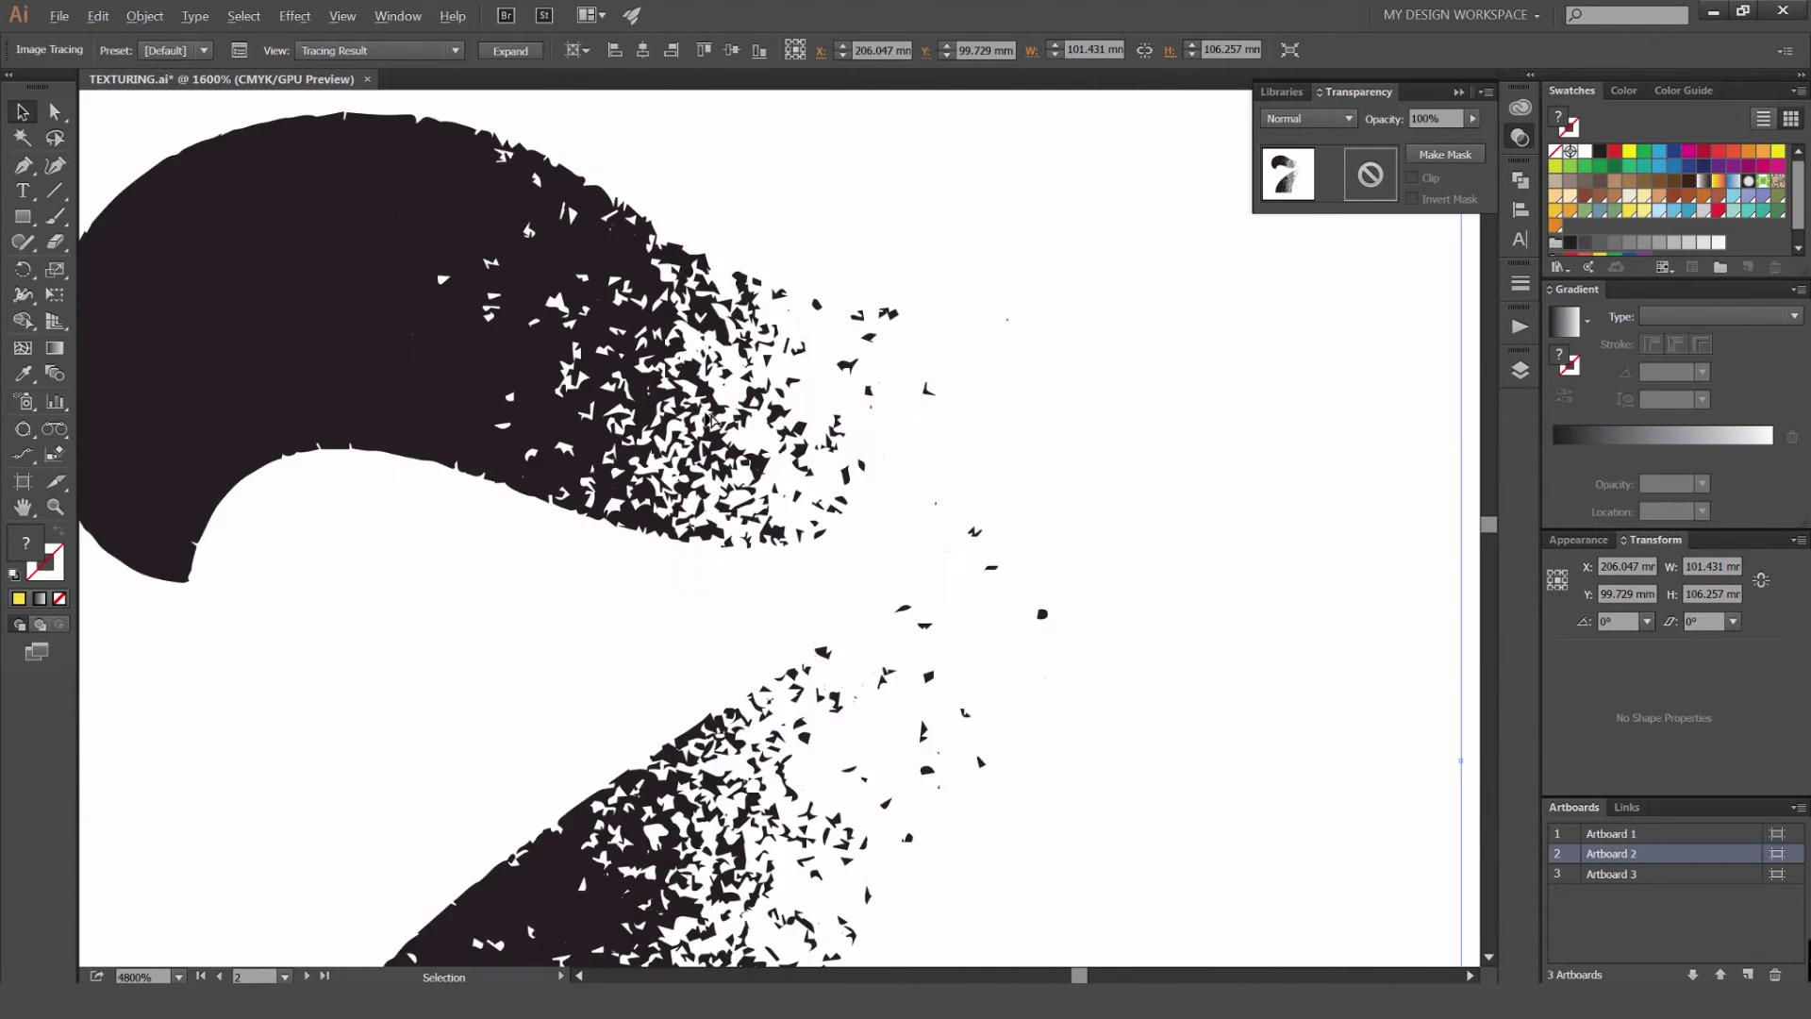
Set the tracing to ignore white areas and expand it into editable vector paths.
left_click(240, 50)
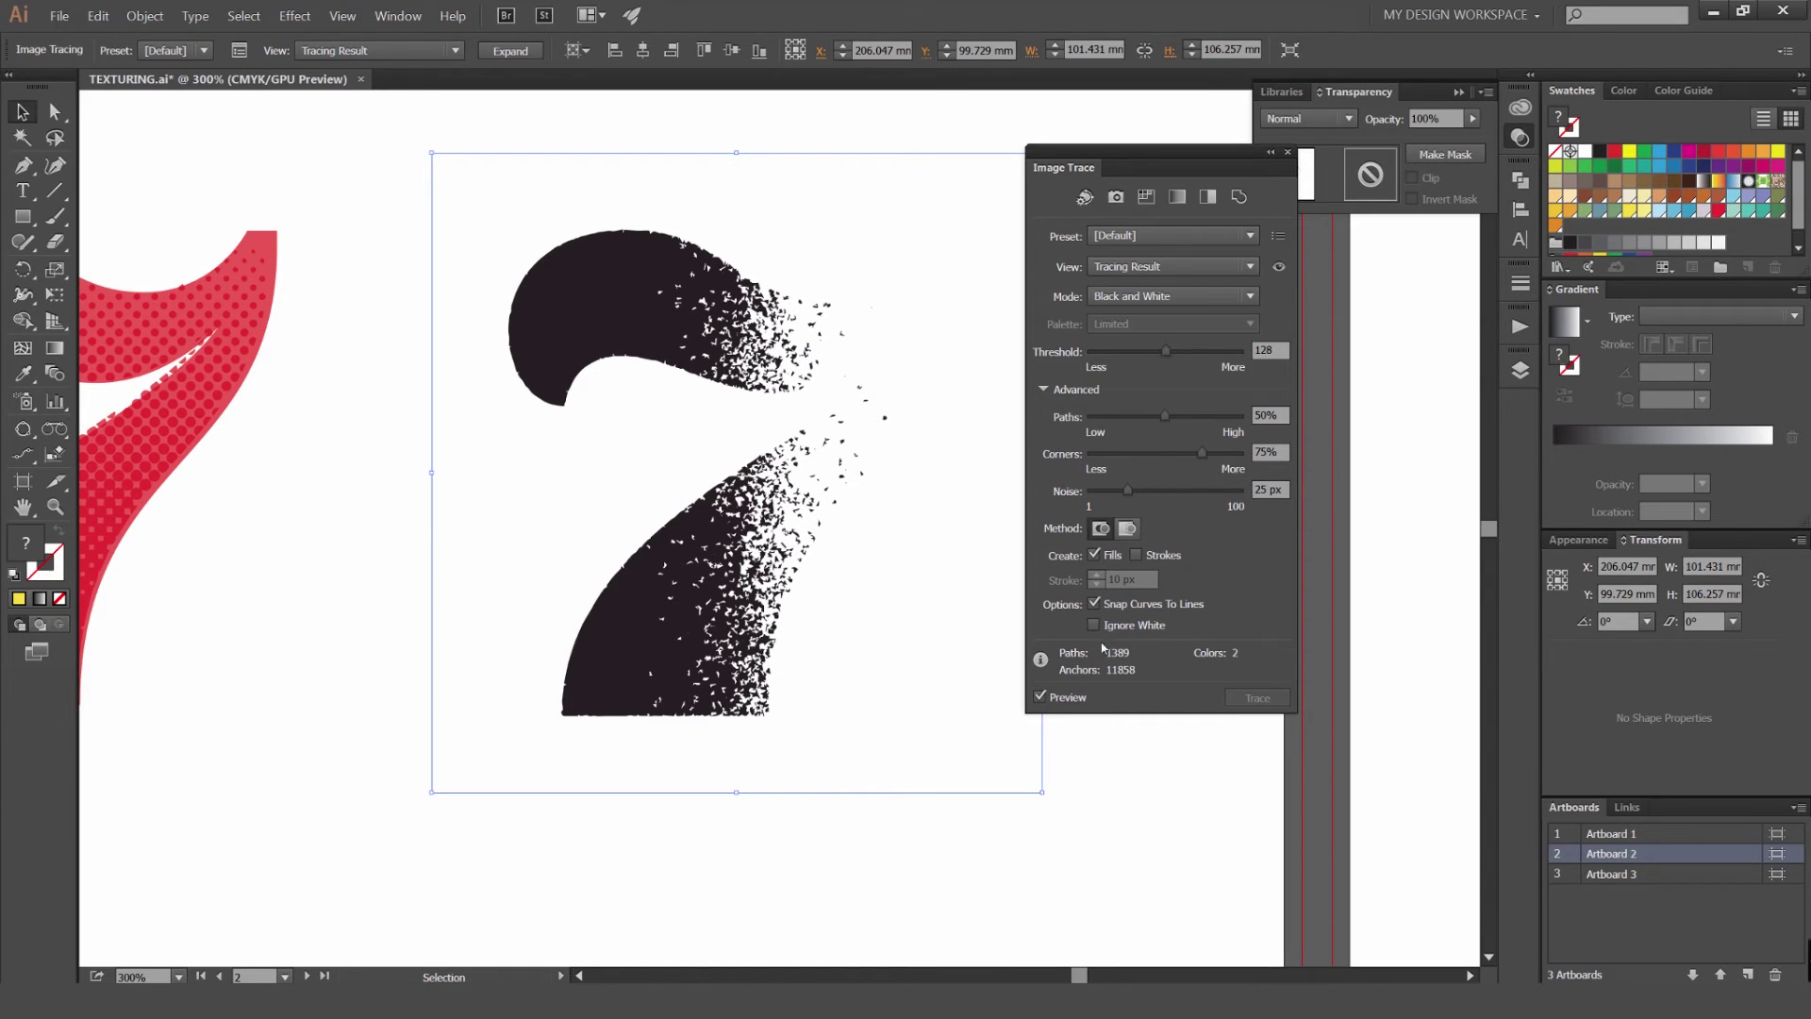
left_click(1123, 630)
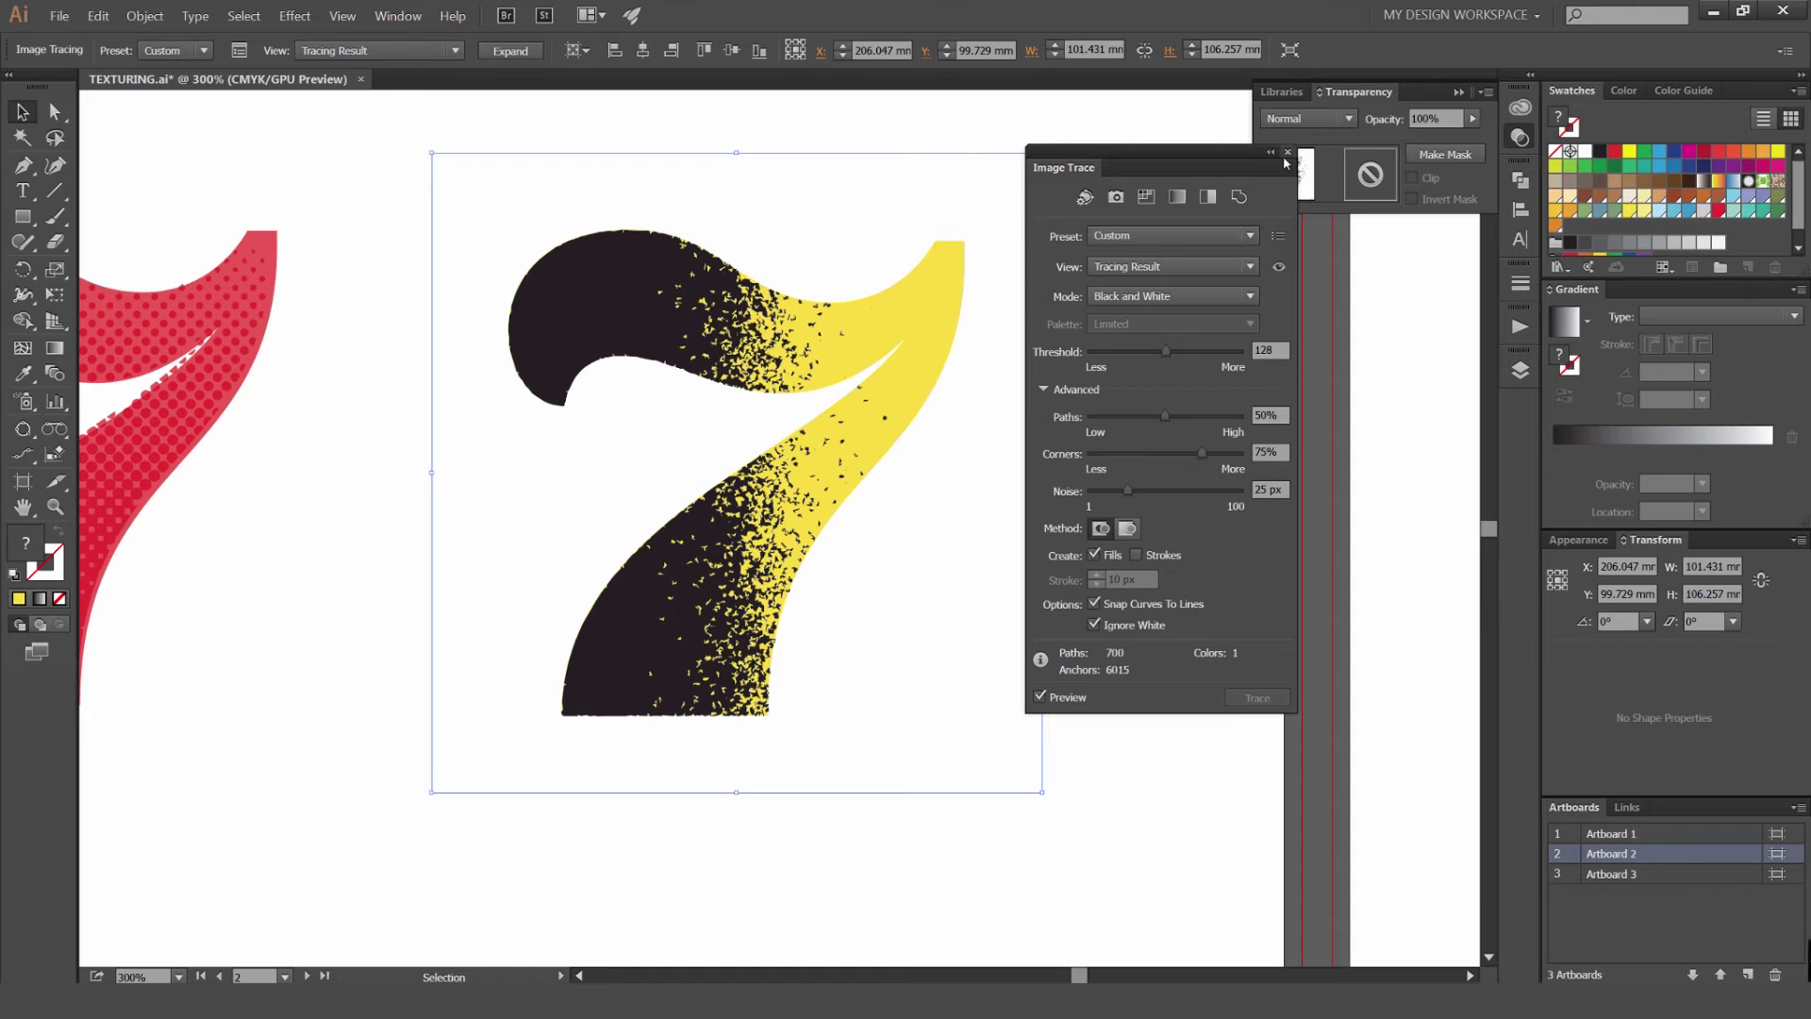
left_click(510, 50)
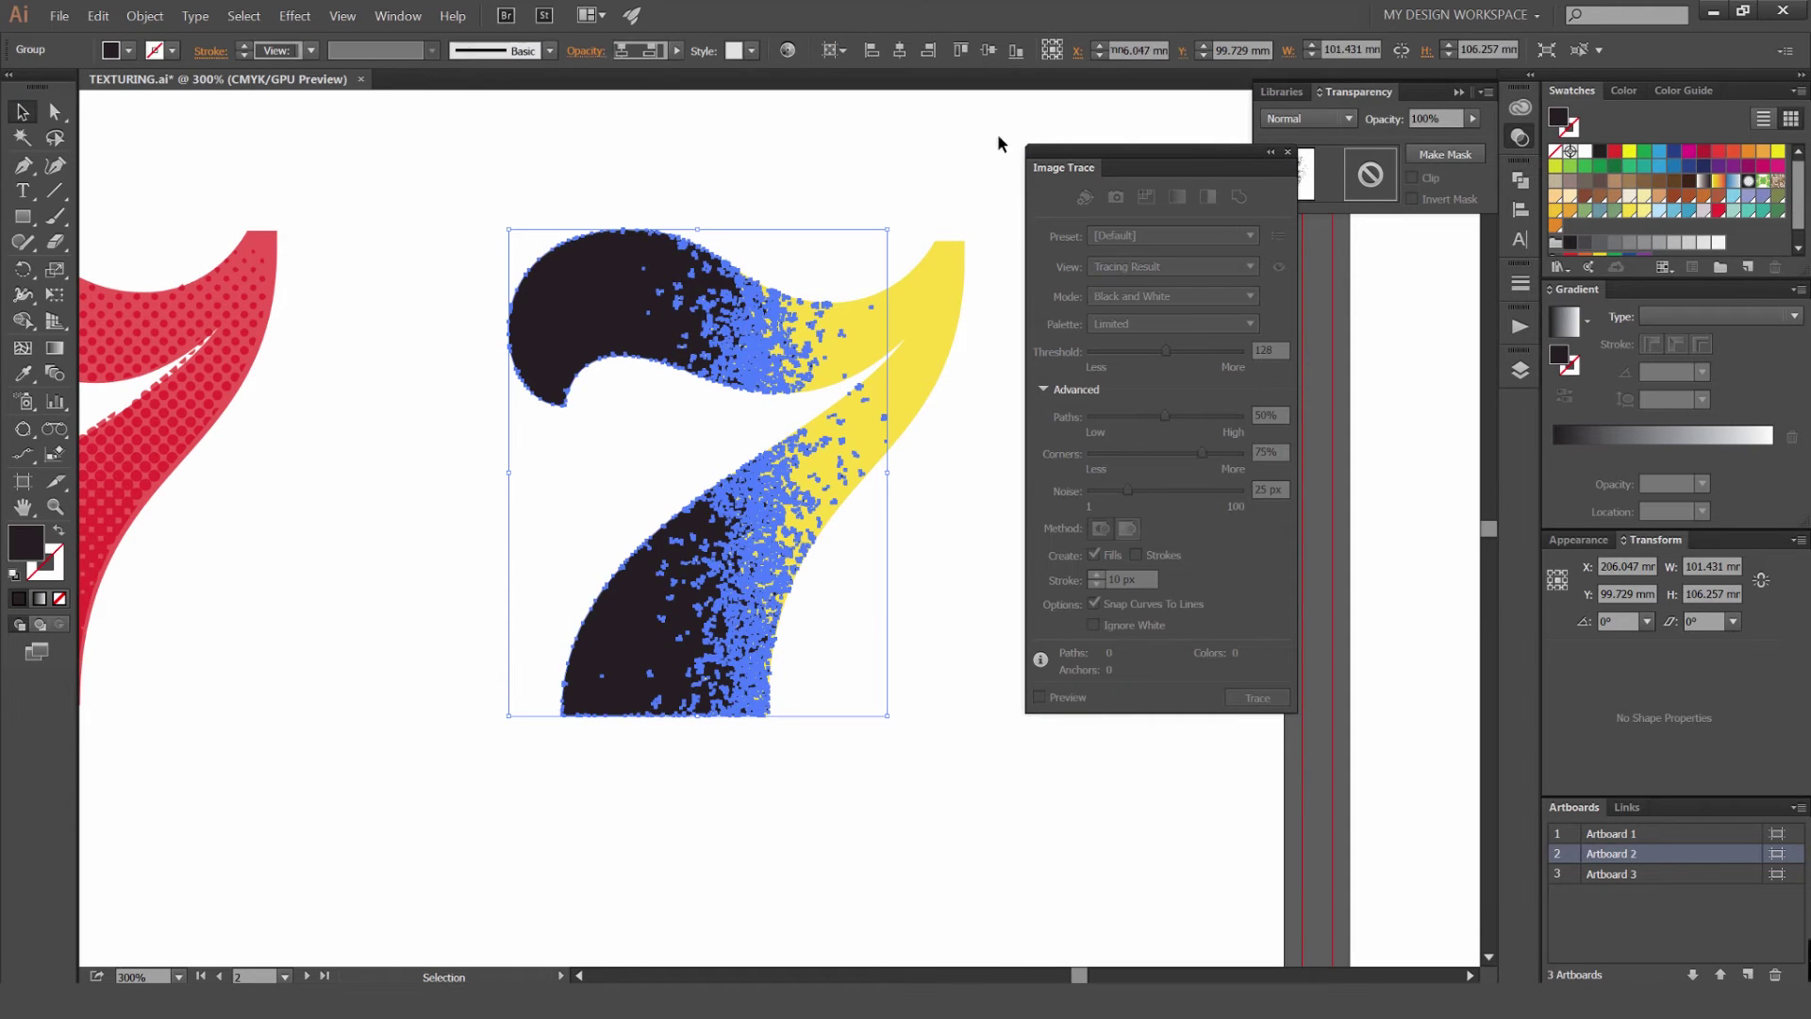
Recolor the expanded grain with the yellow sampled from the original 7, set its blending mode to Multiply, and deselect it.
key("i")
left_click(921, 377)
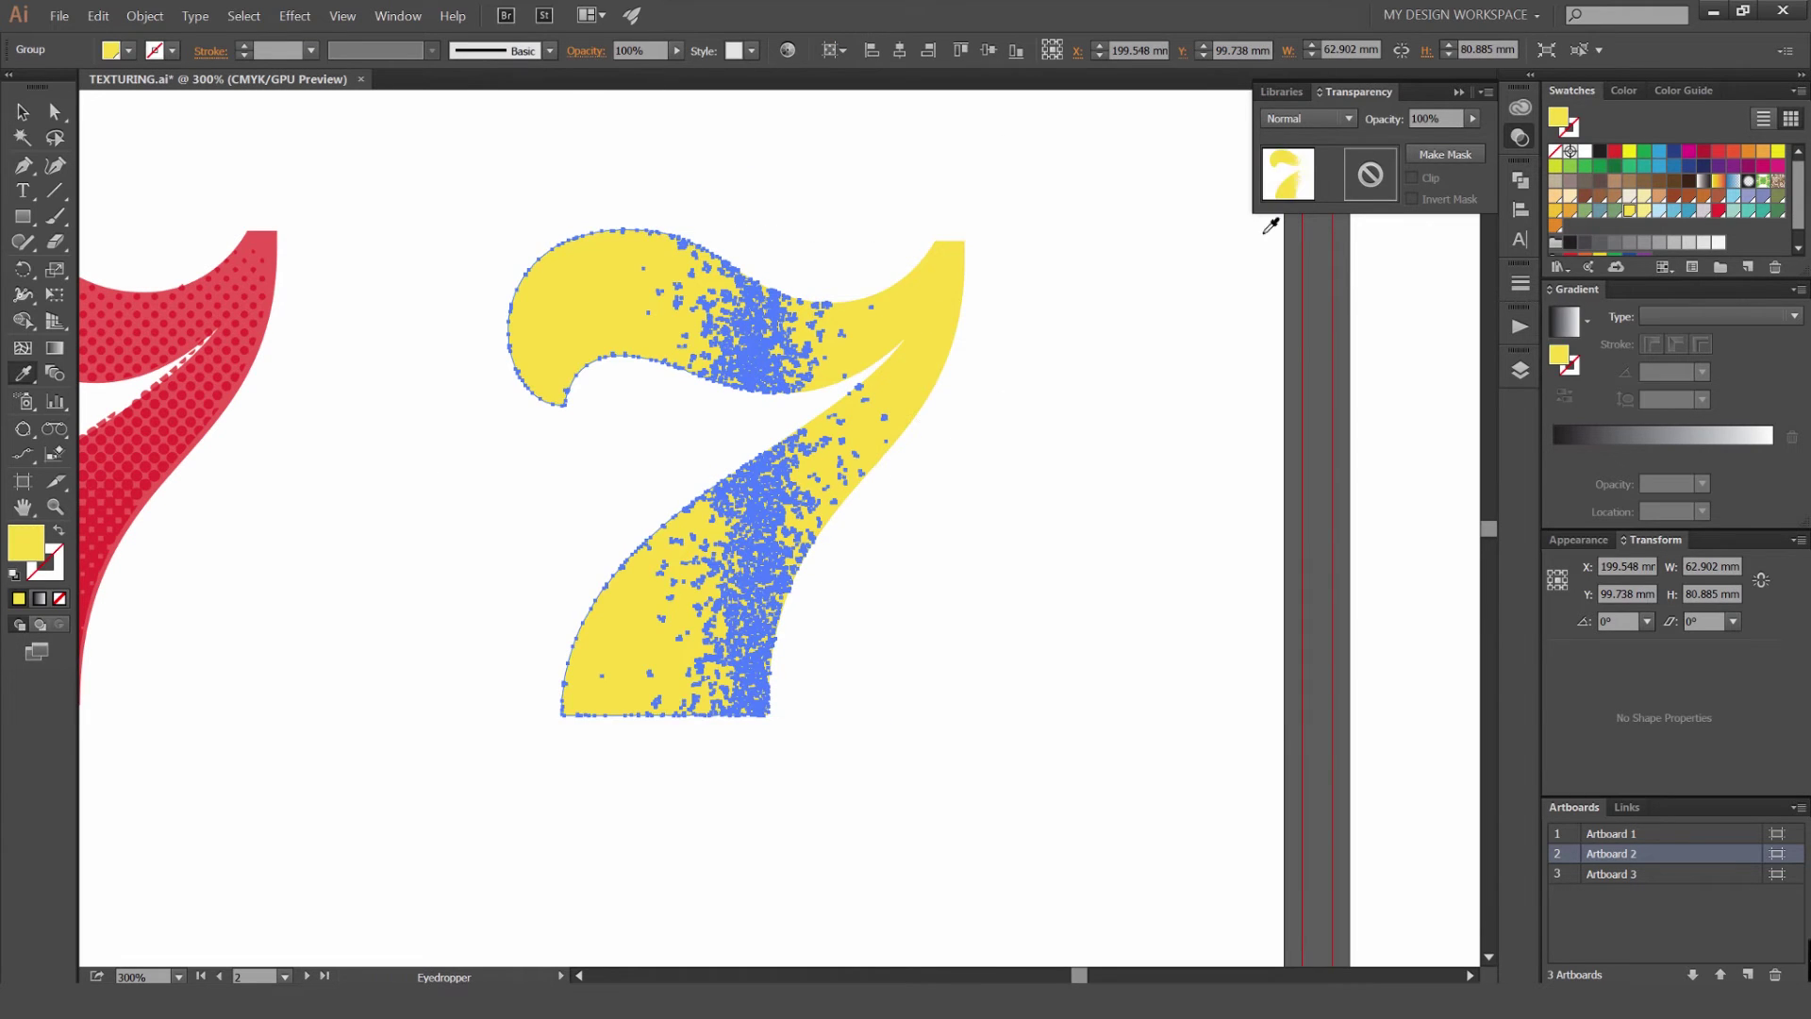
left_click(1308, 118)
left_click(1304, 193)
key("v")
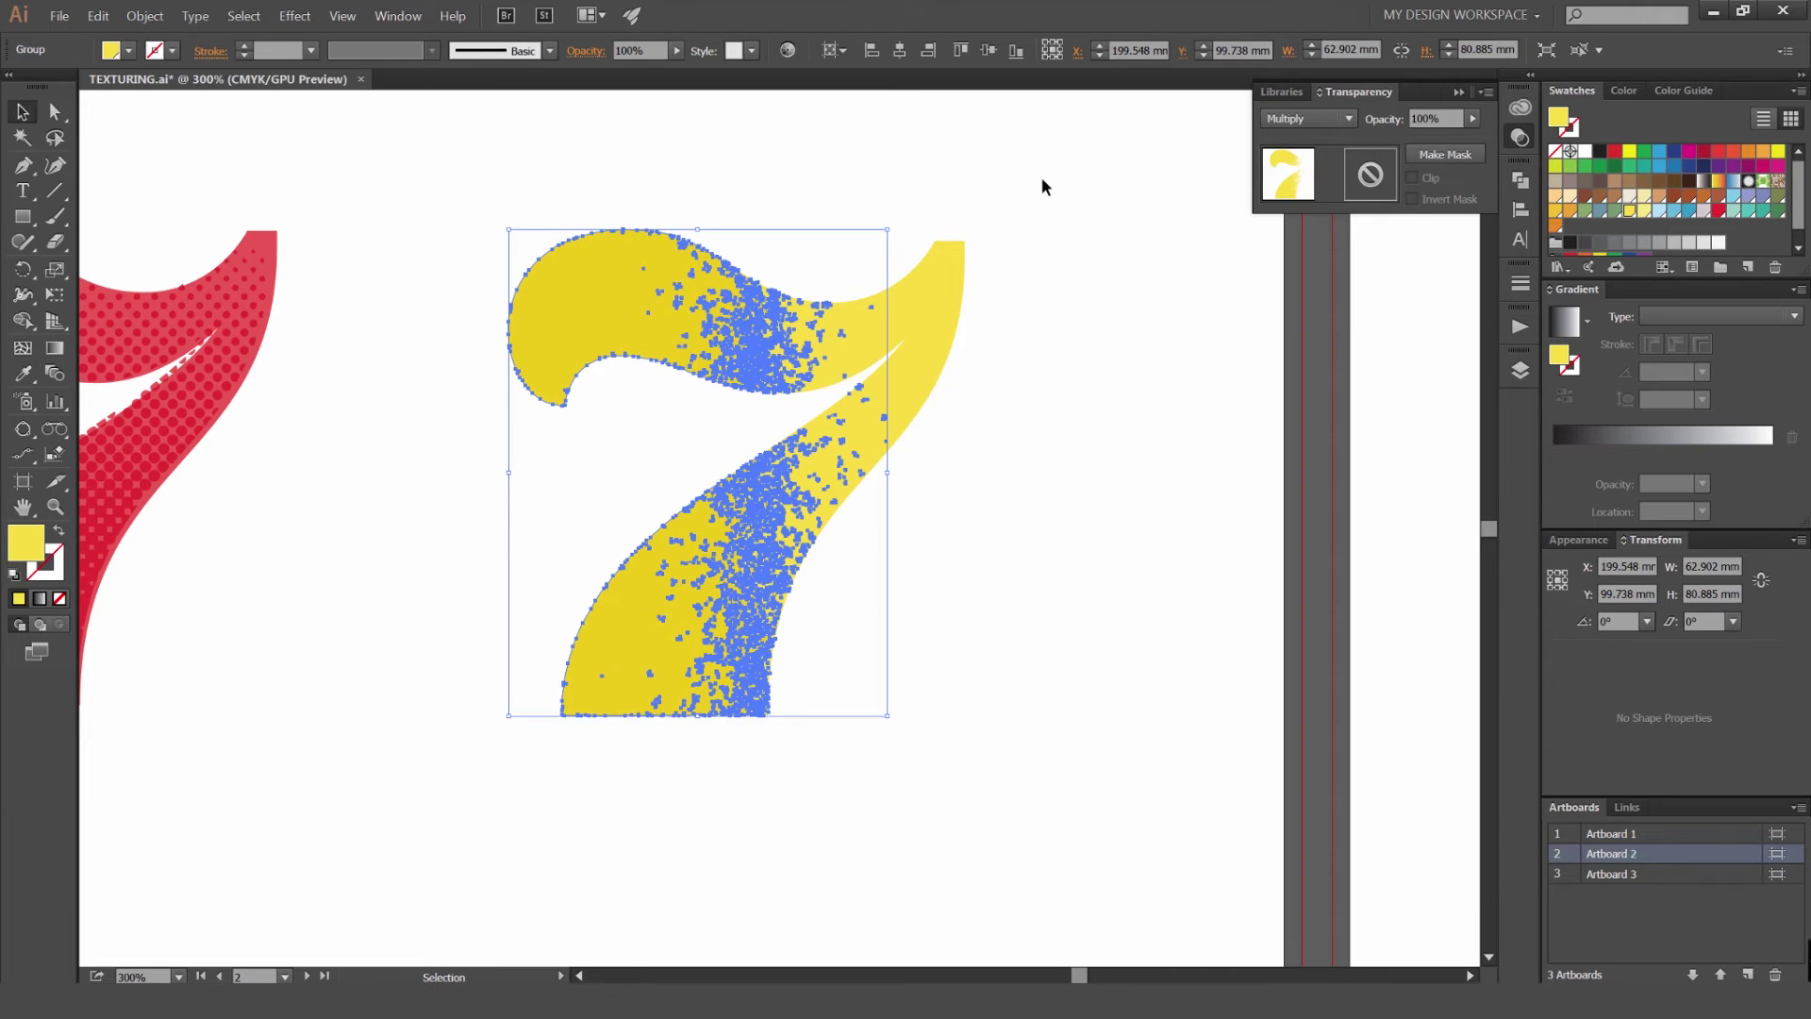
left_click(1110, 203)
Inspect the grain shading on the yellow 7 up close and compare it with the halftone-shaded red 7.
scroll(1034, 275, "down", 2)
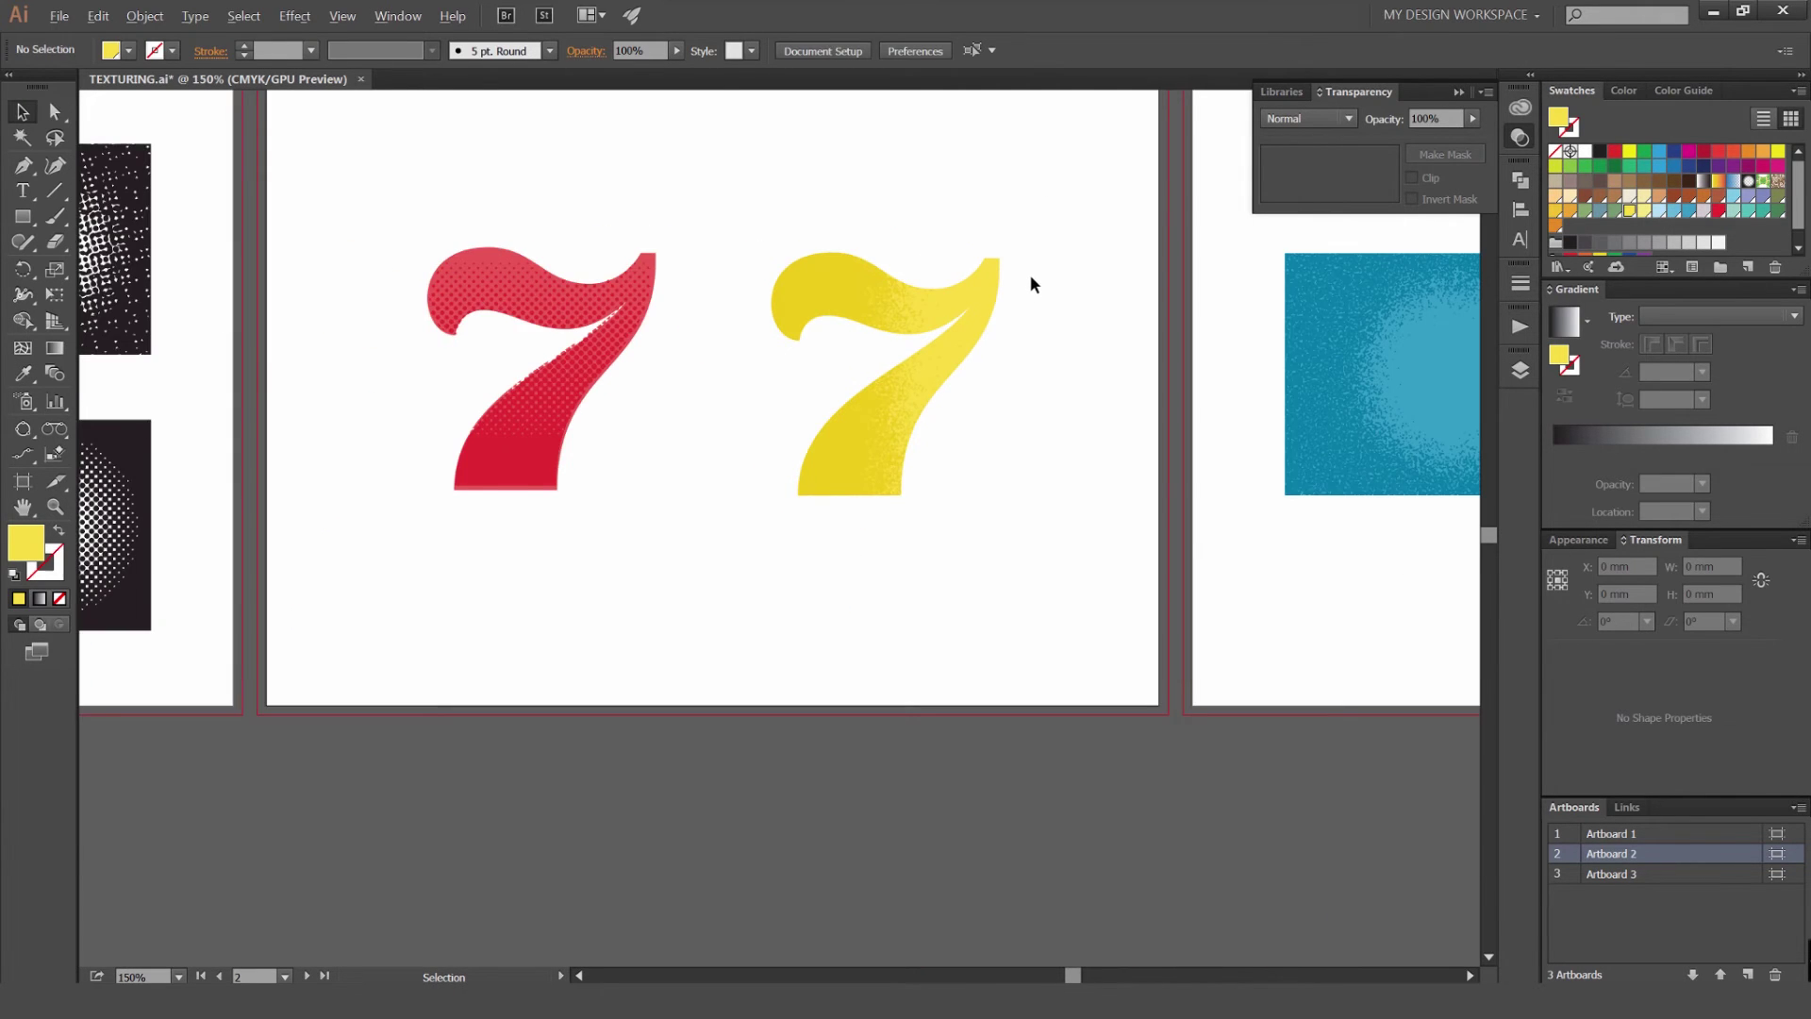
scroll(888, 285, "up", 2)
scroll(970, 355, "up", 2)
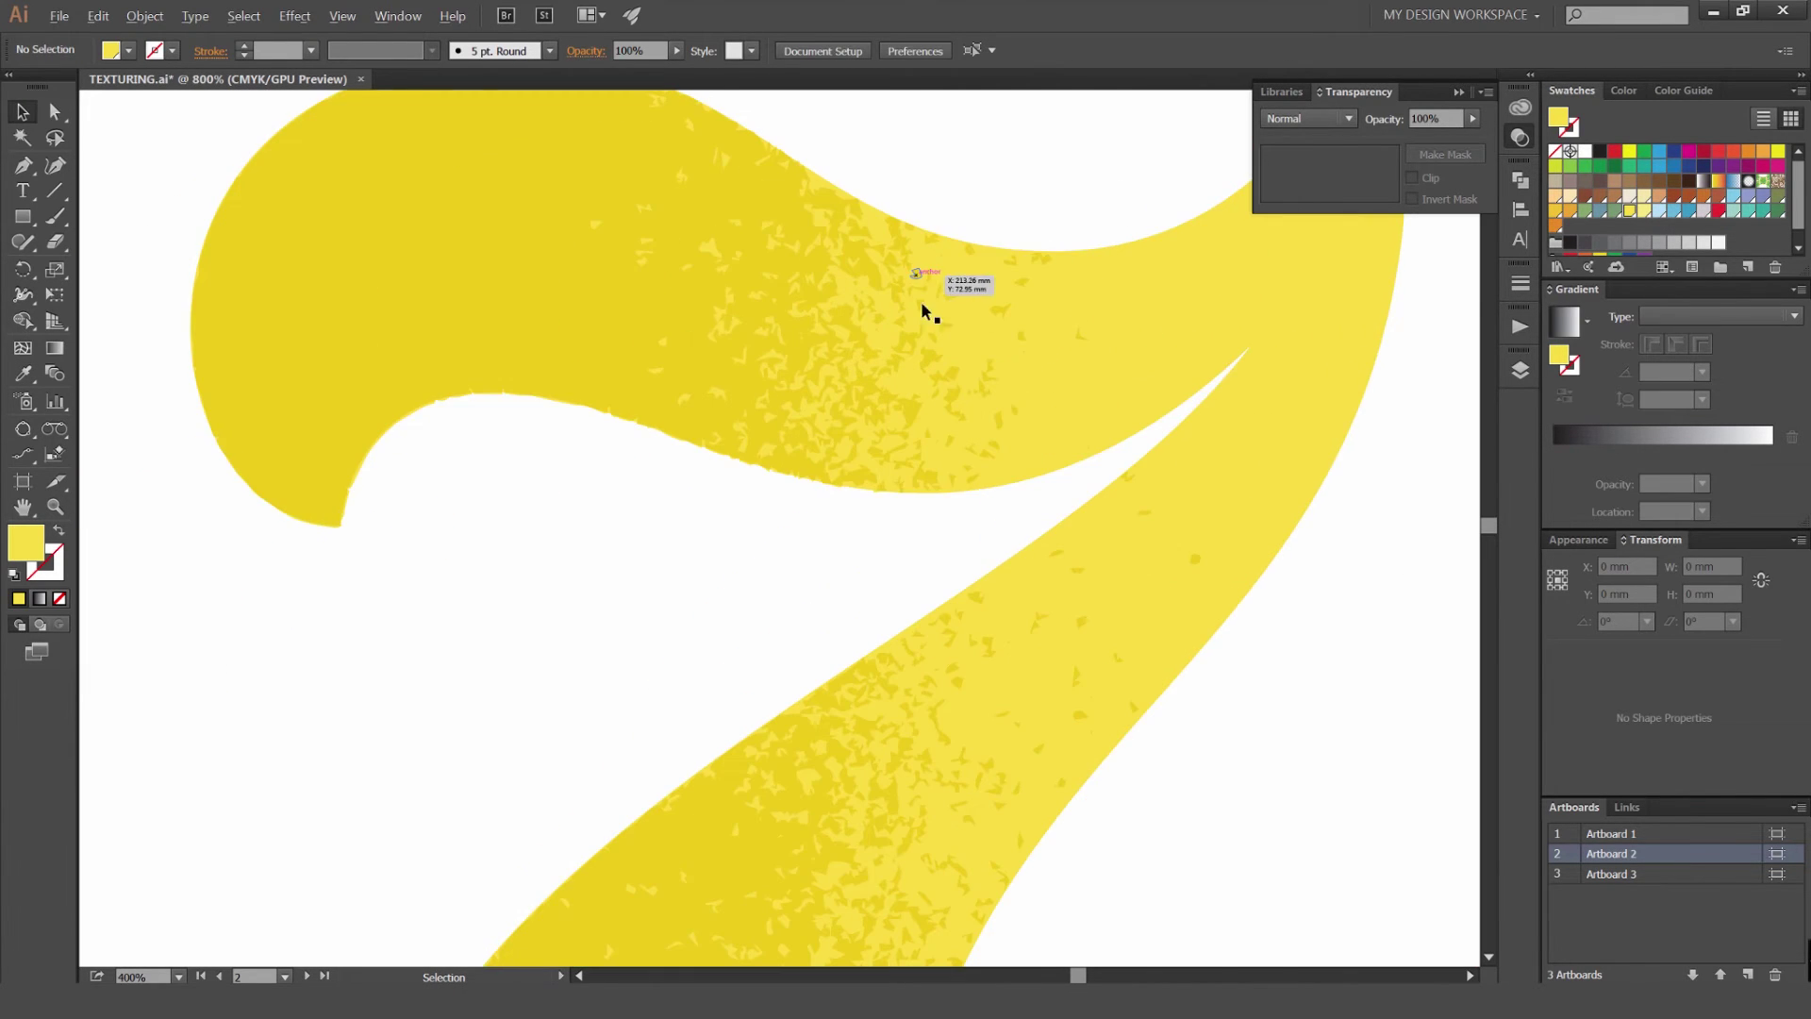
scroll(1301, 477, "down", 1)
left_click_drag(1373, 500, 1017, 271)
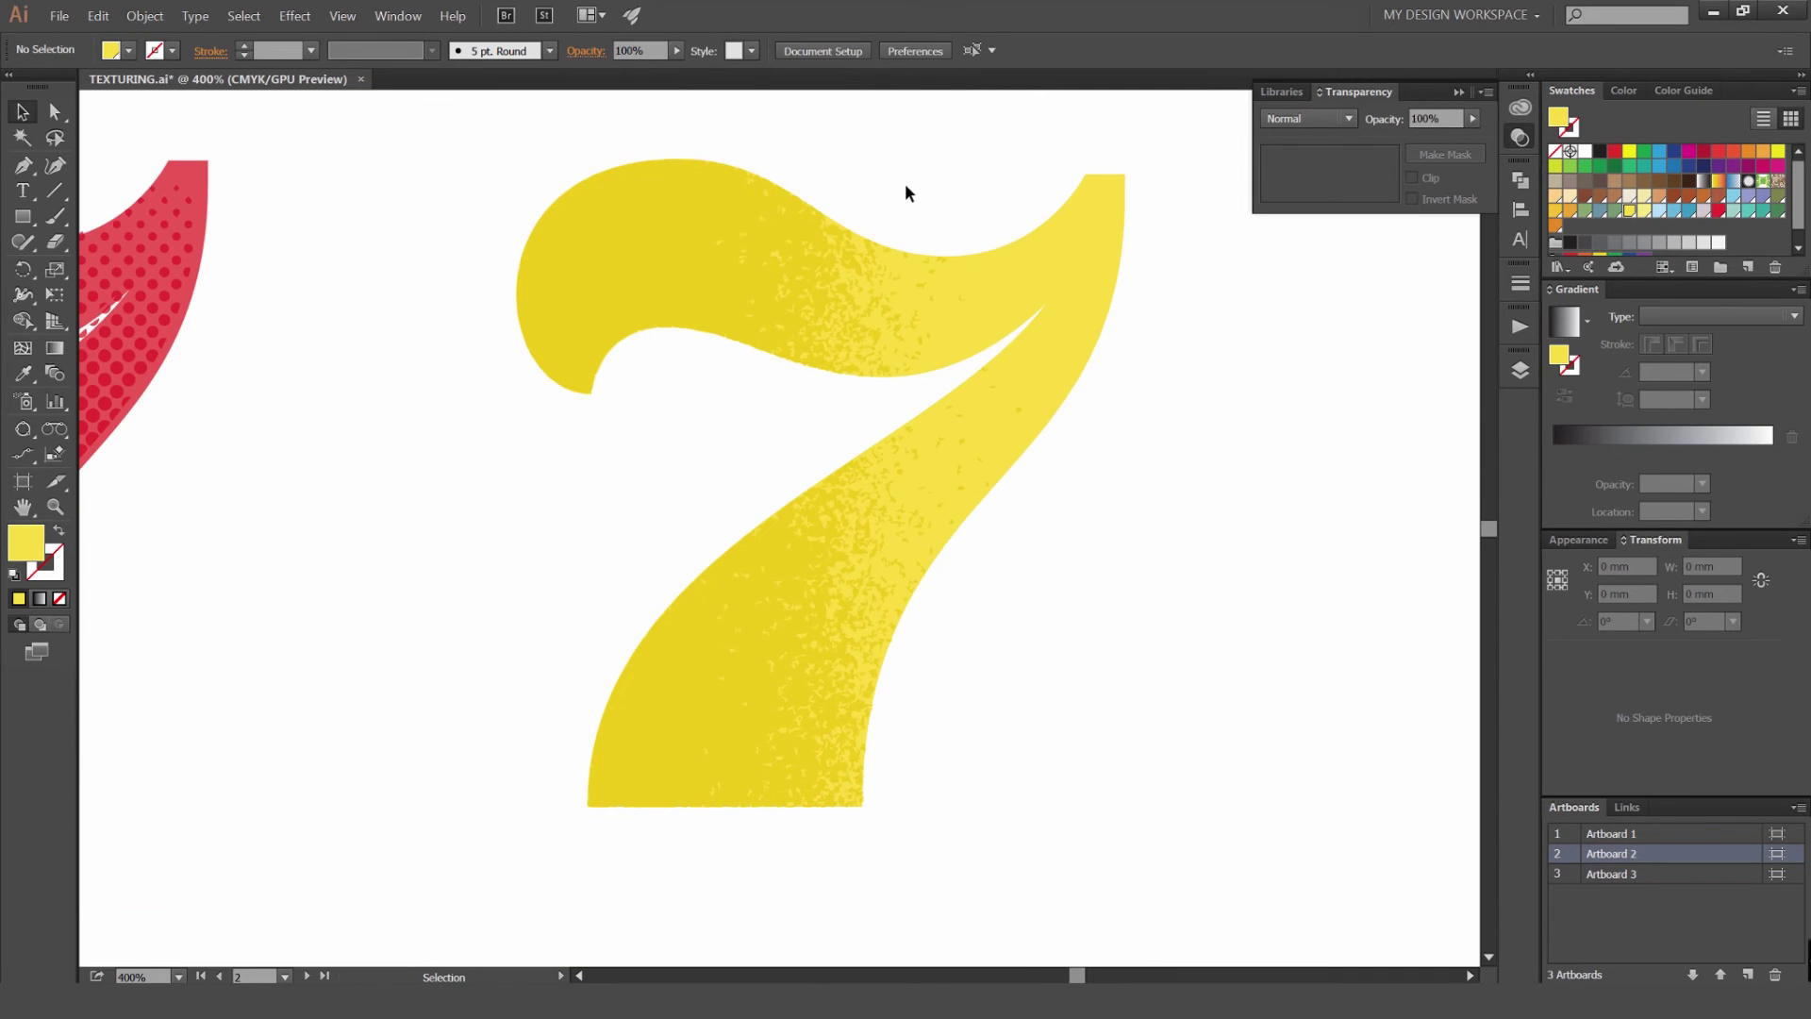
scroll(1078, 381, "down", 3)
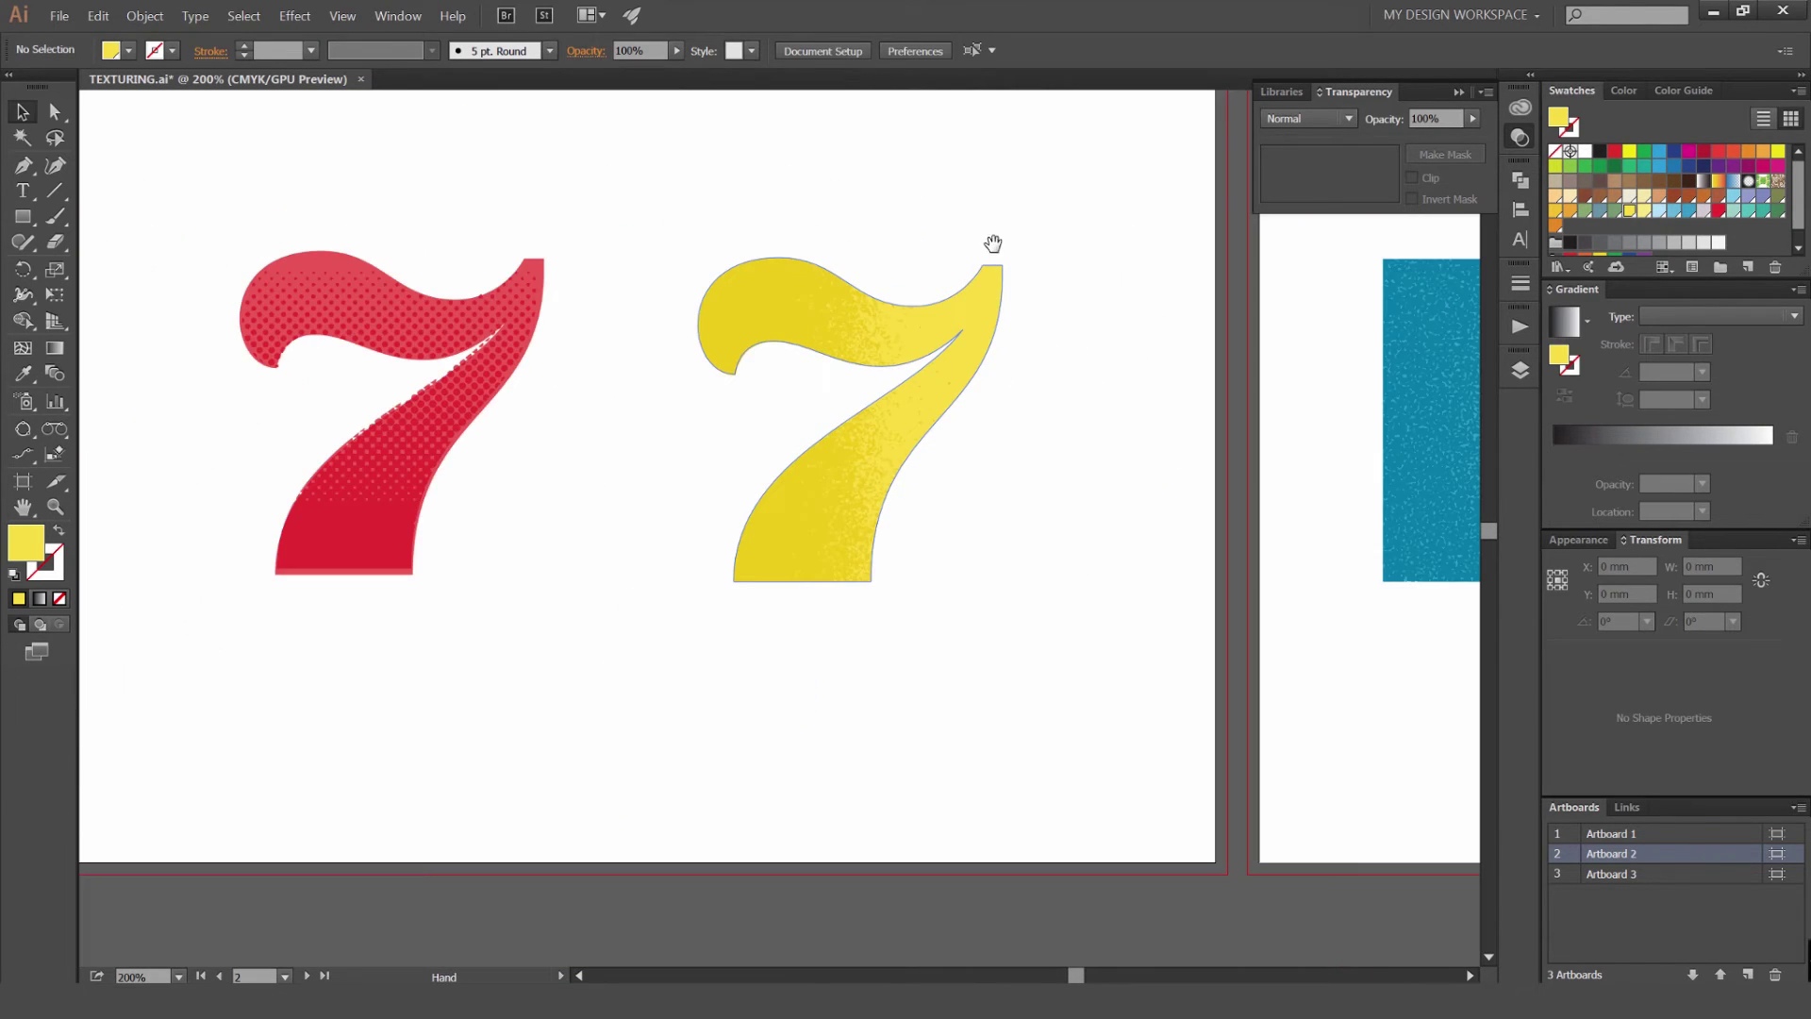
scroll(1013, 247, "down", 1)
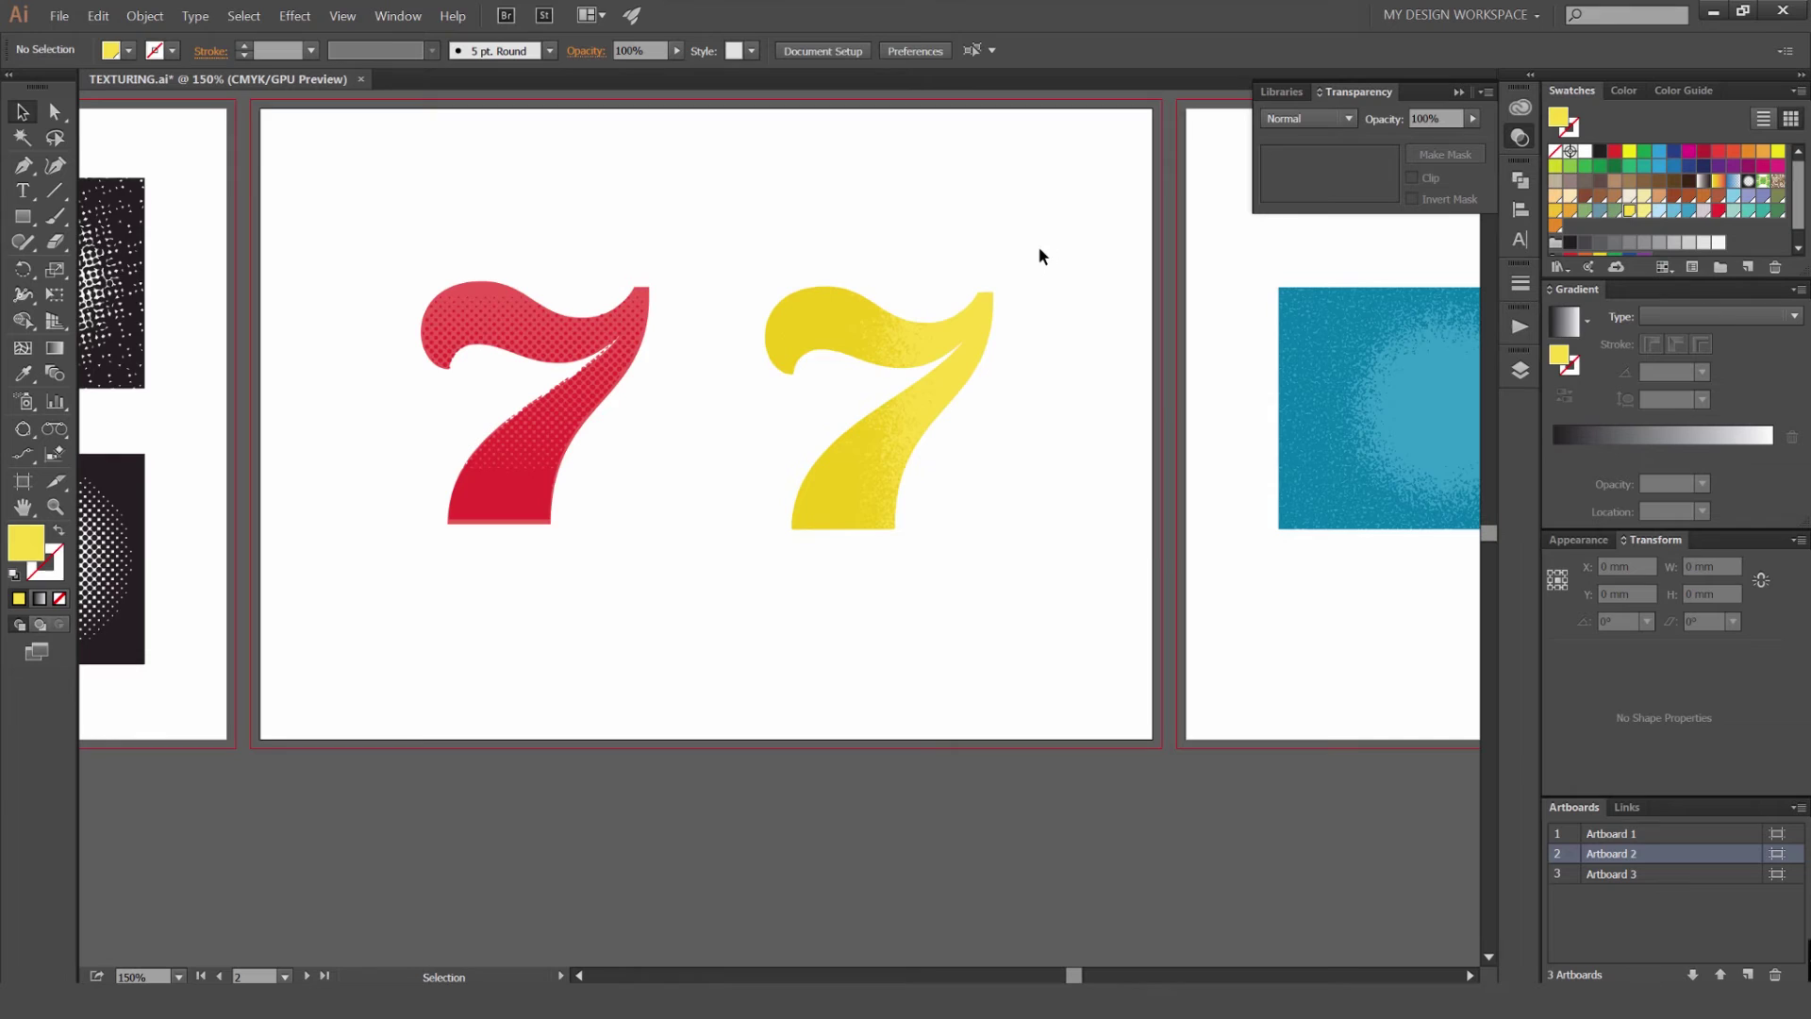
Select the blue textured rectangle on Artboard 3, review the available Pixelate effects, and deselect it.
scroll(873, 218, "right", 5)
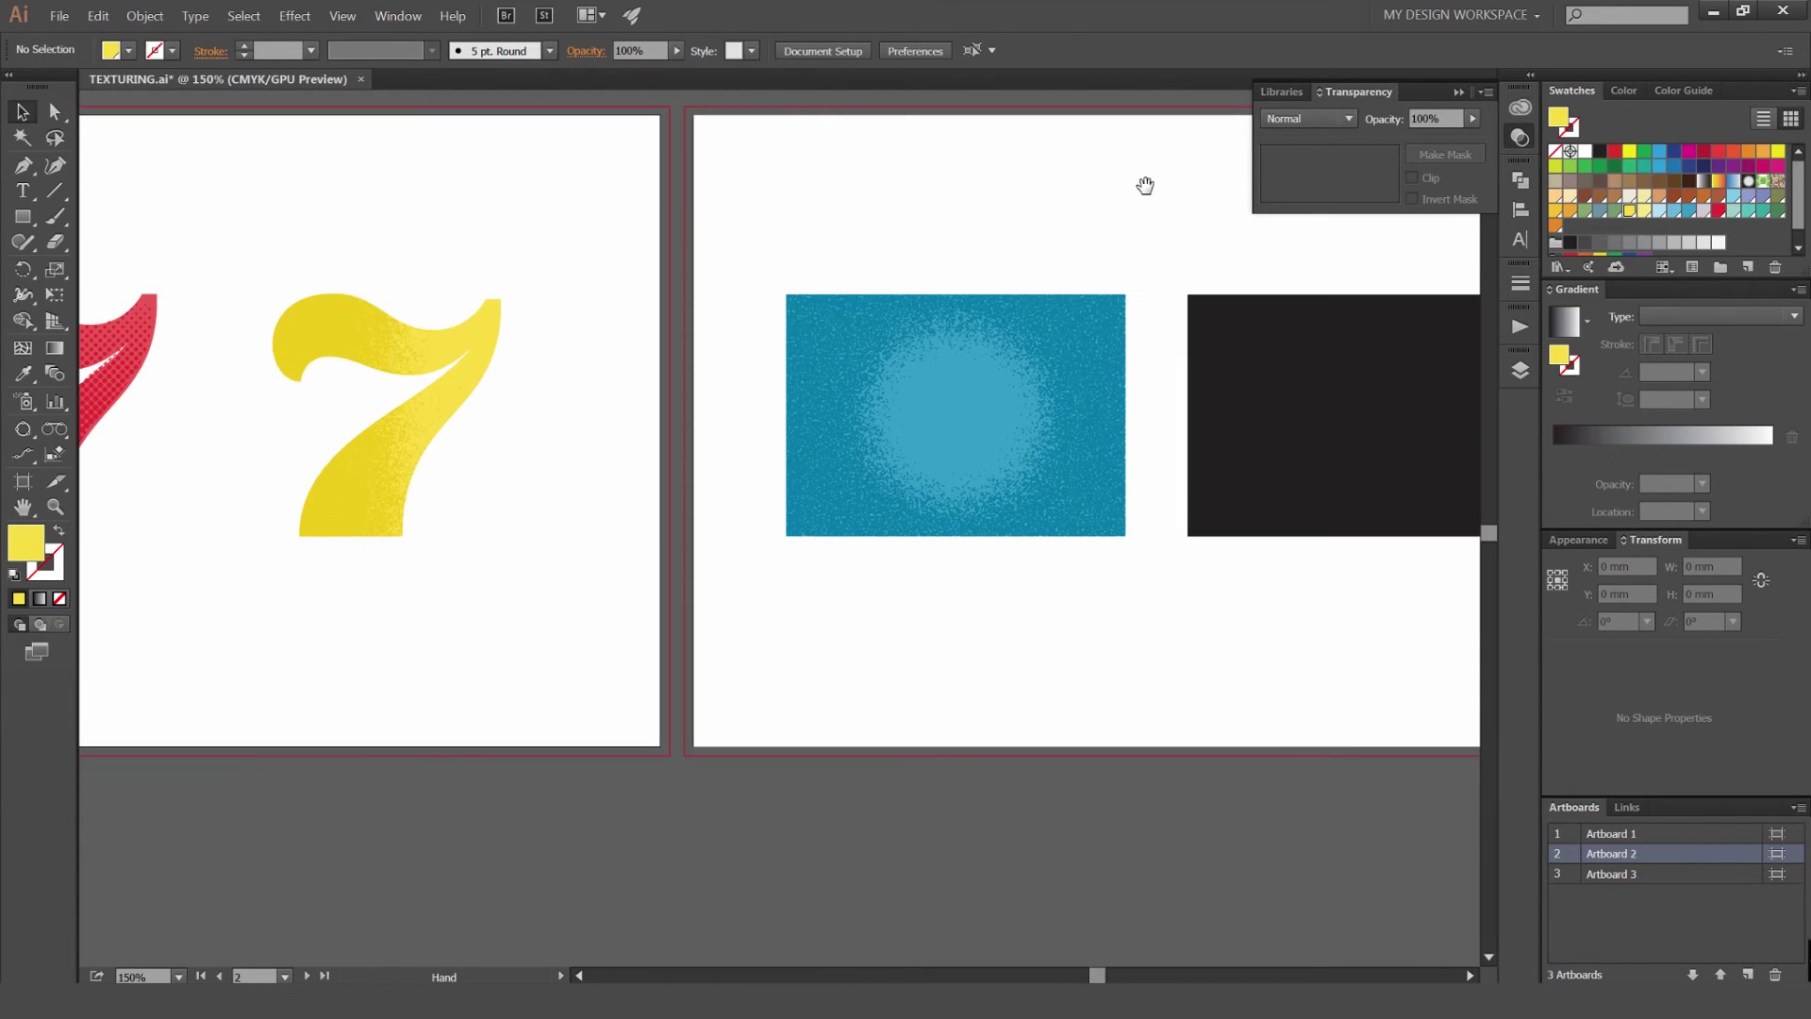
left_click_drag(1166, 184, 985, 220)
scroll(908, 283, "up", 1)
left_click_drag(875, 308, 902, 226)
left_click(897, 303)
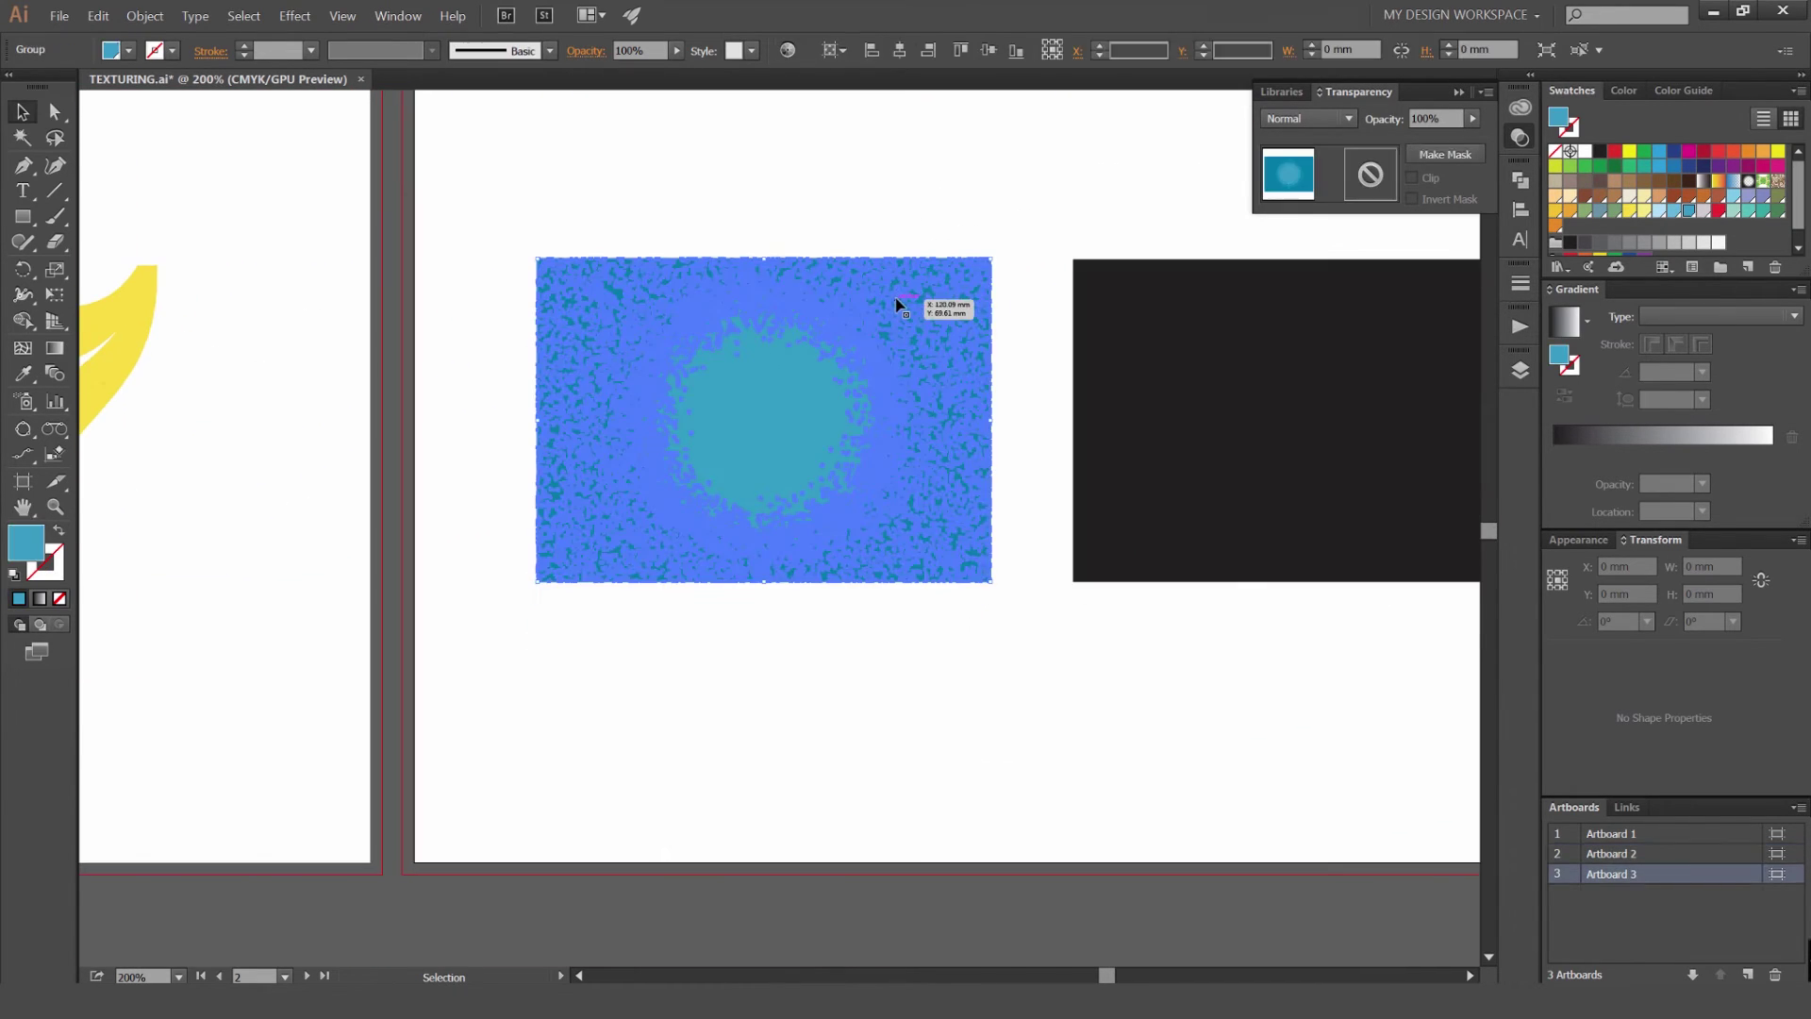
left_click(295, 15)
mouse_move(314, 412)
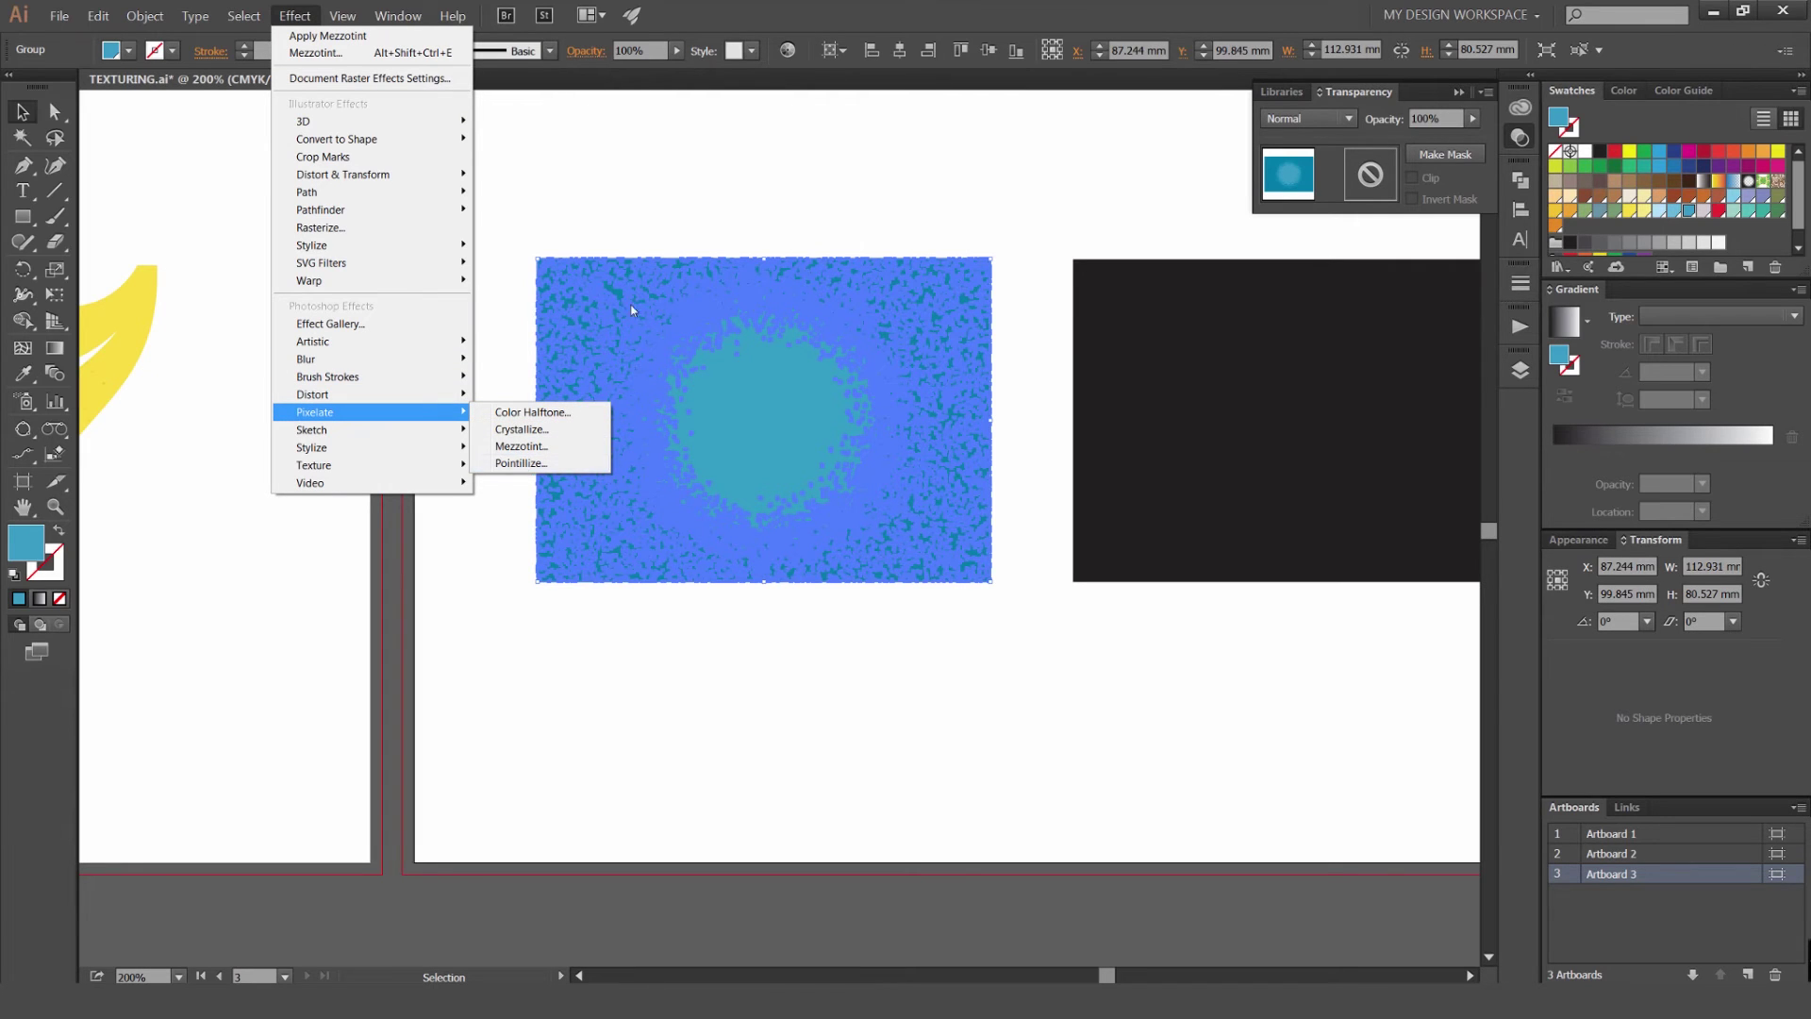
left_click(741, 163)
Examine the mezzotint grain on the blue rectangle up close, from its light centre to its edges.
scroll(922, 296, "up", 1)
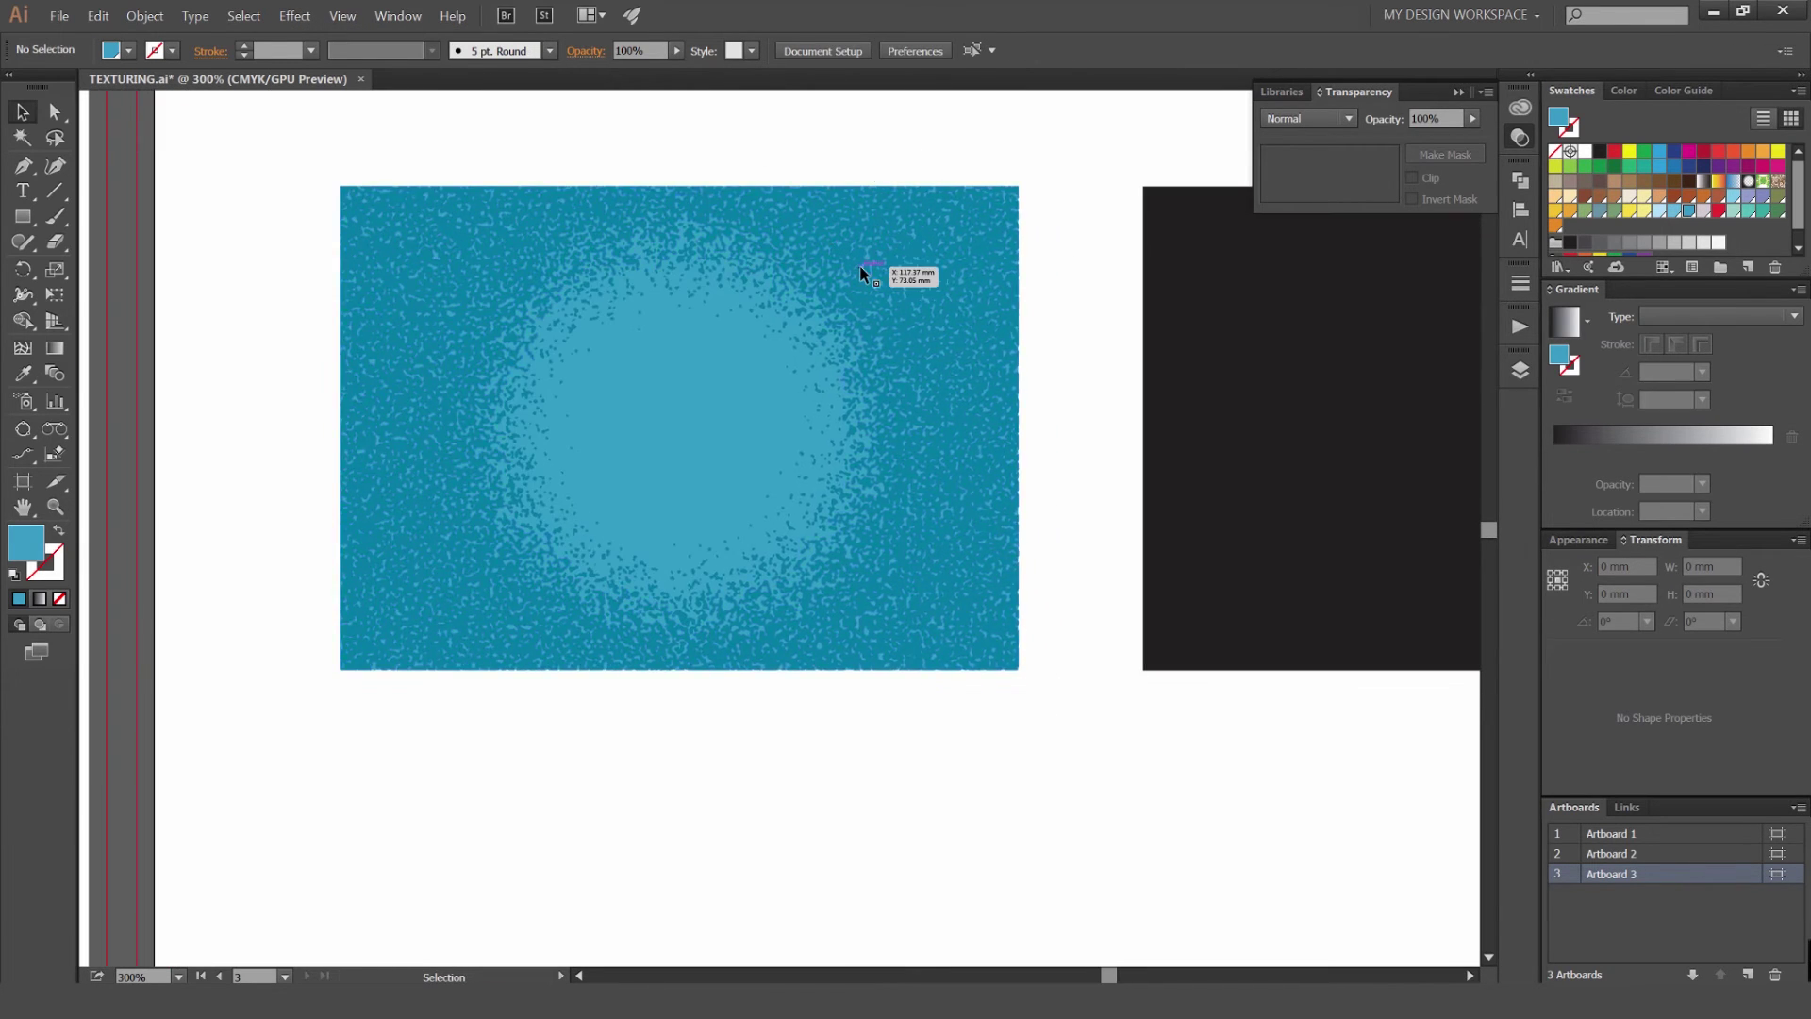
left_click(868, 275)
left_click(918, 140)
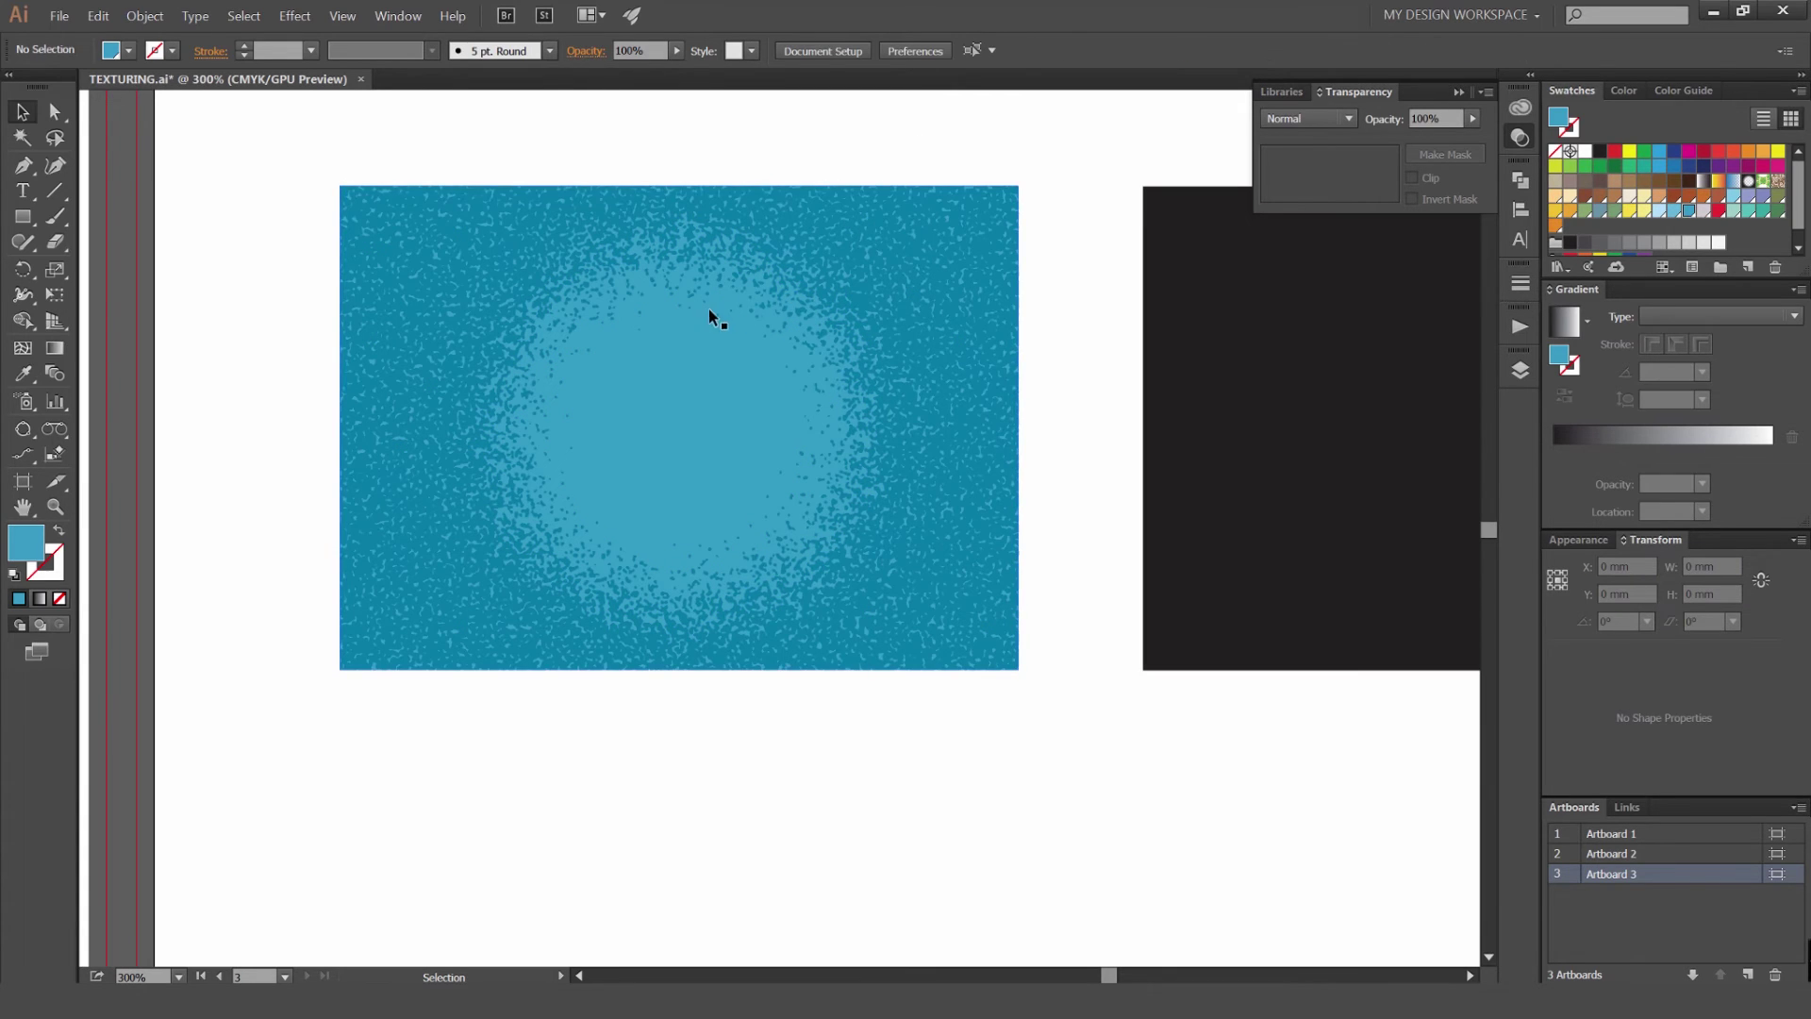
key("space")
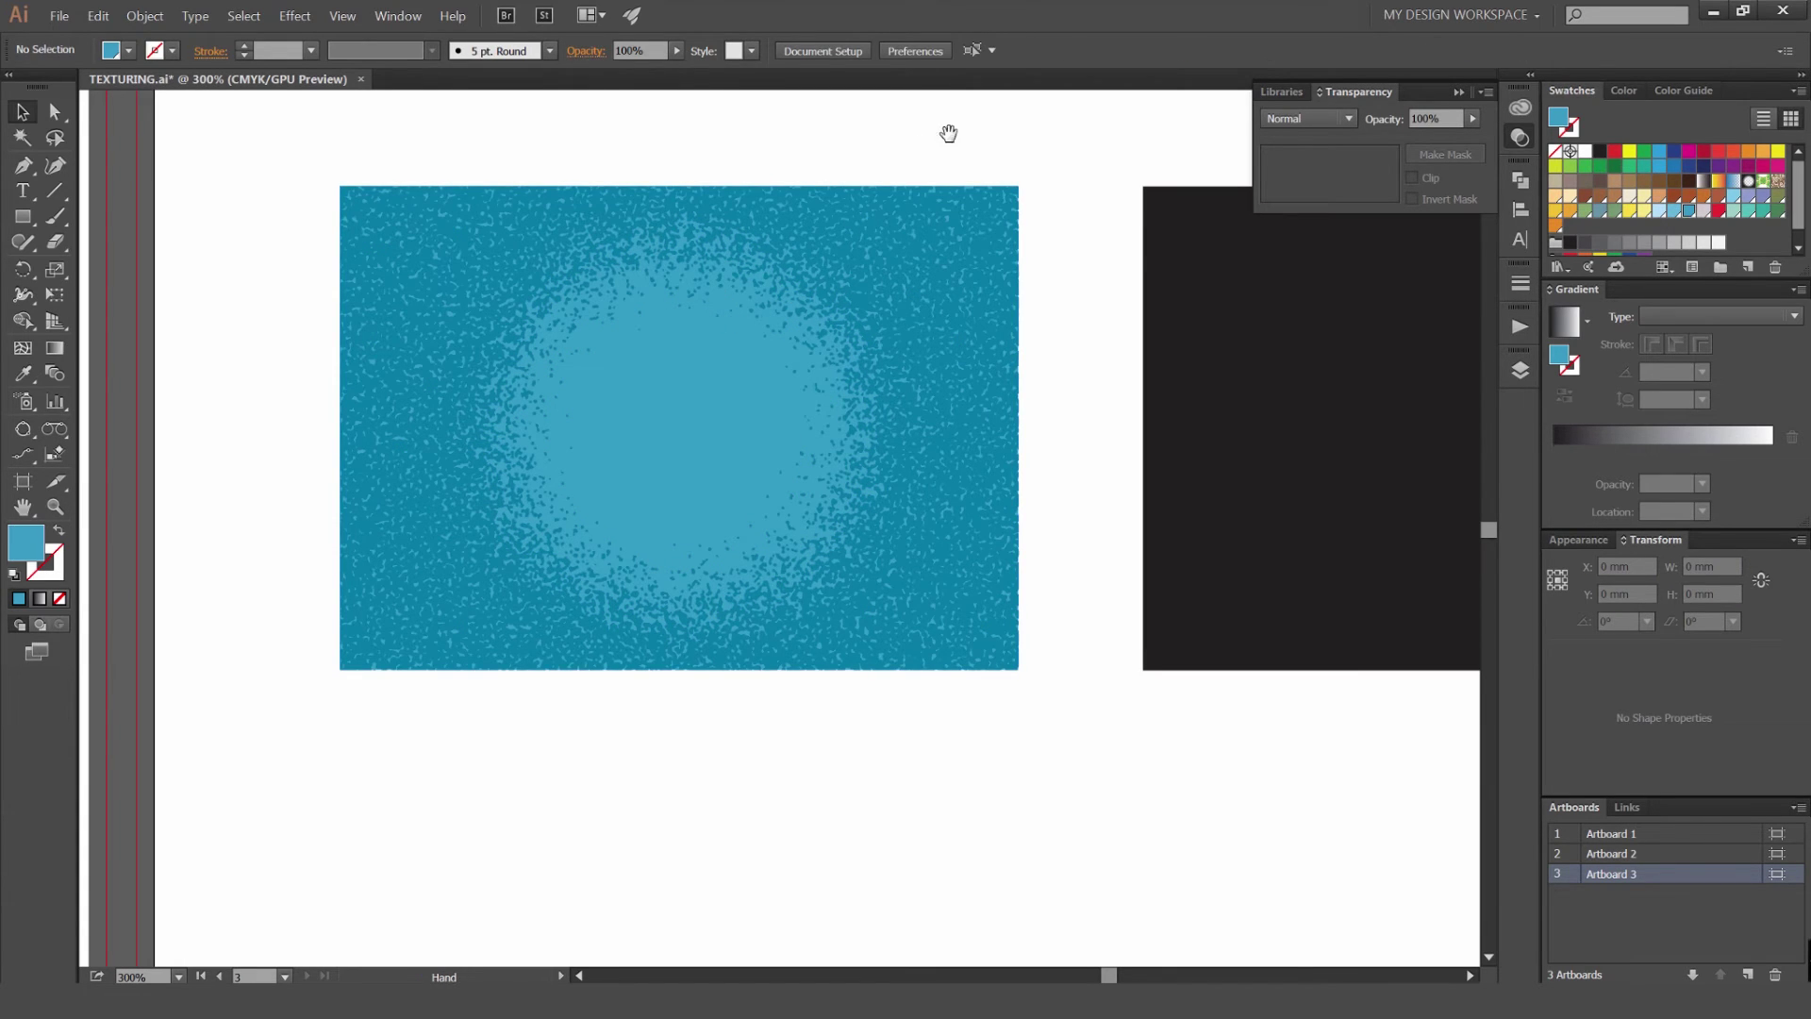
left_click_drag(950, 134, 877, 147)
scroll(773, 432, "up", 1)
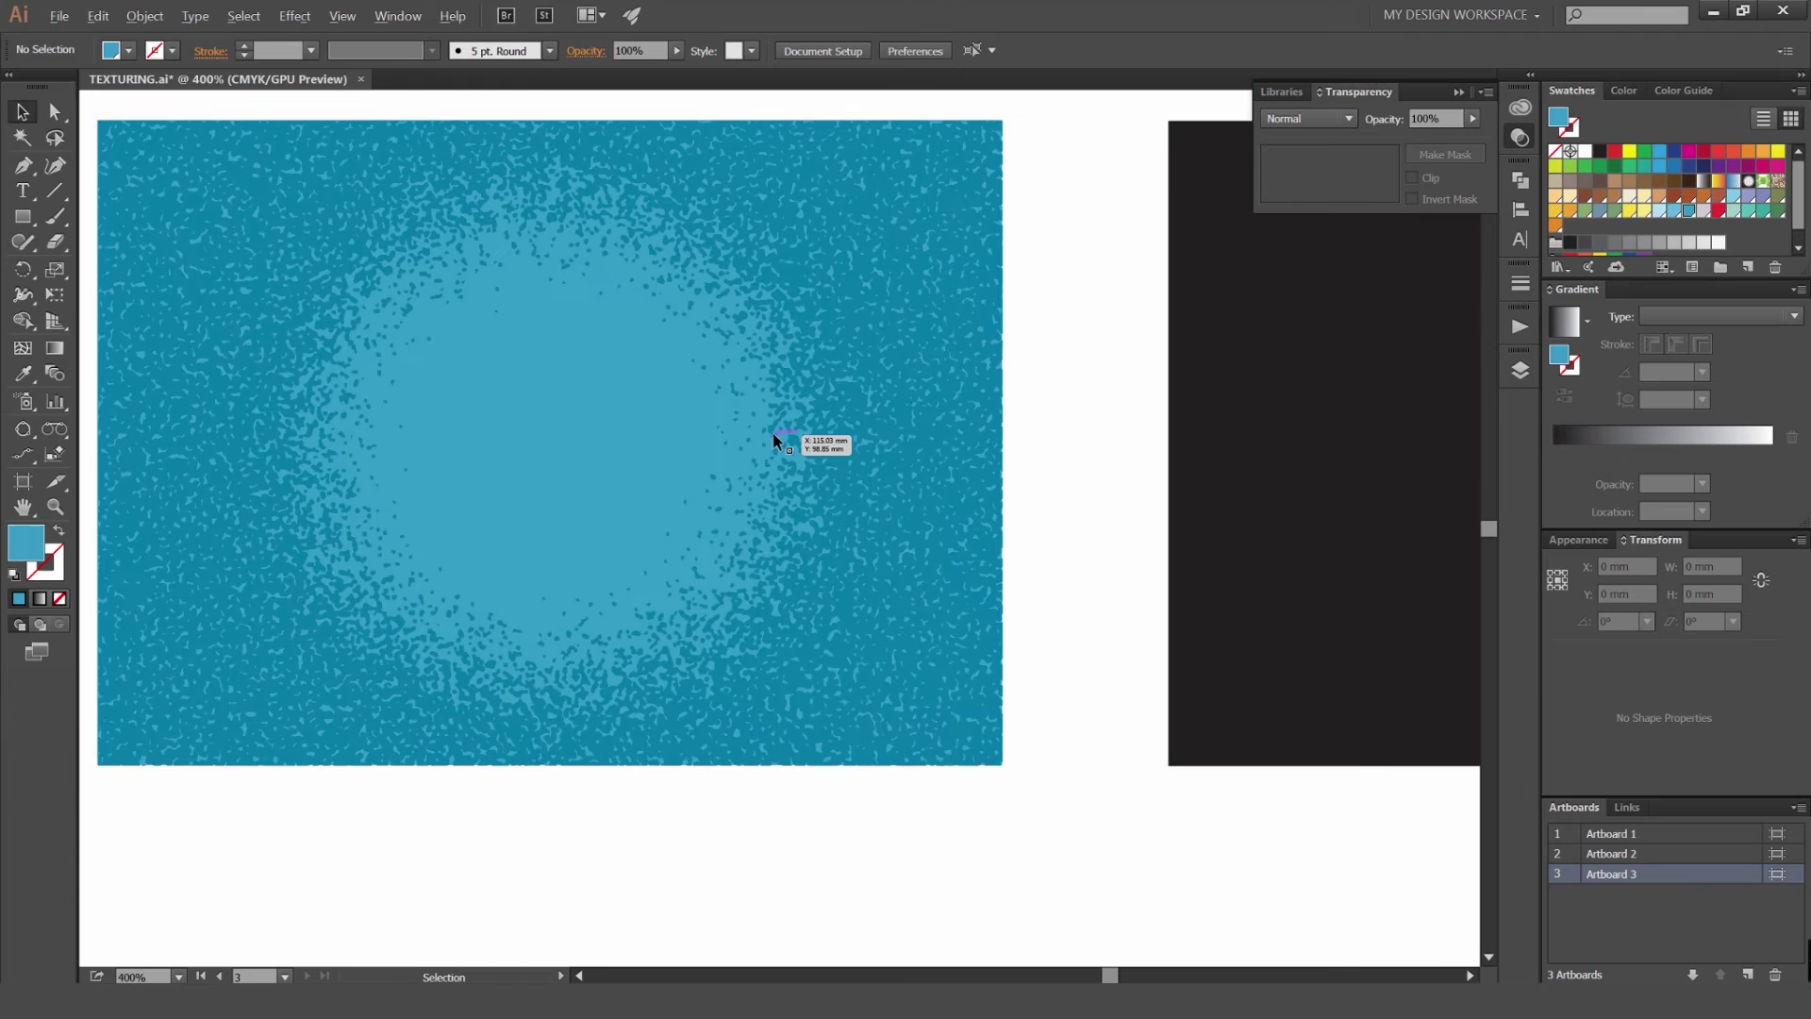
scroll(477, 303, "left", 1)
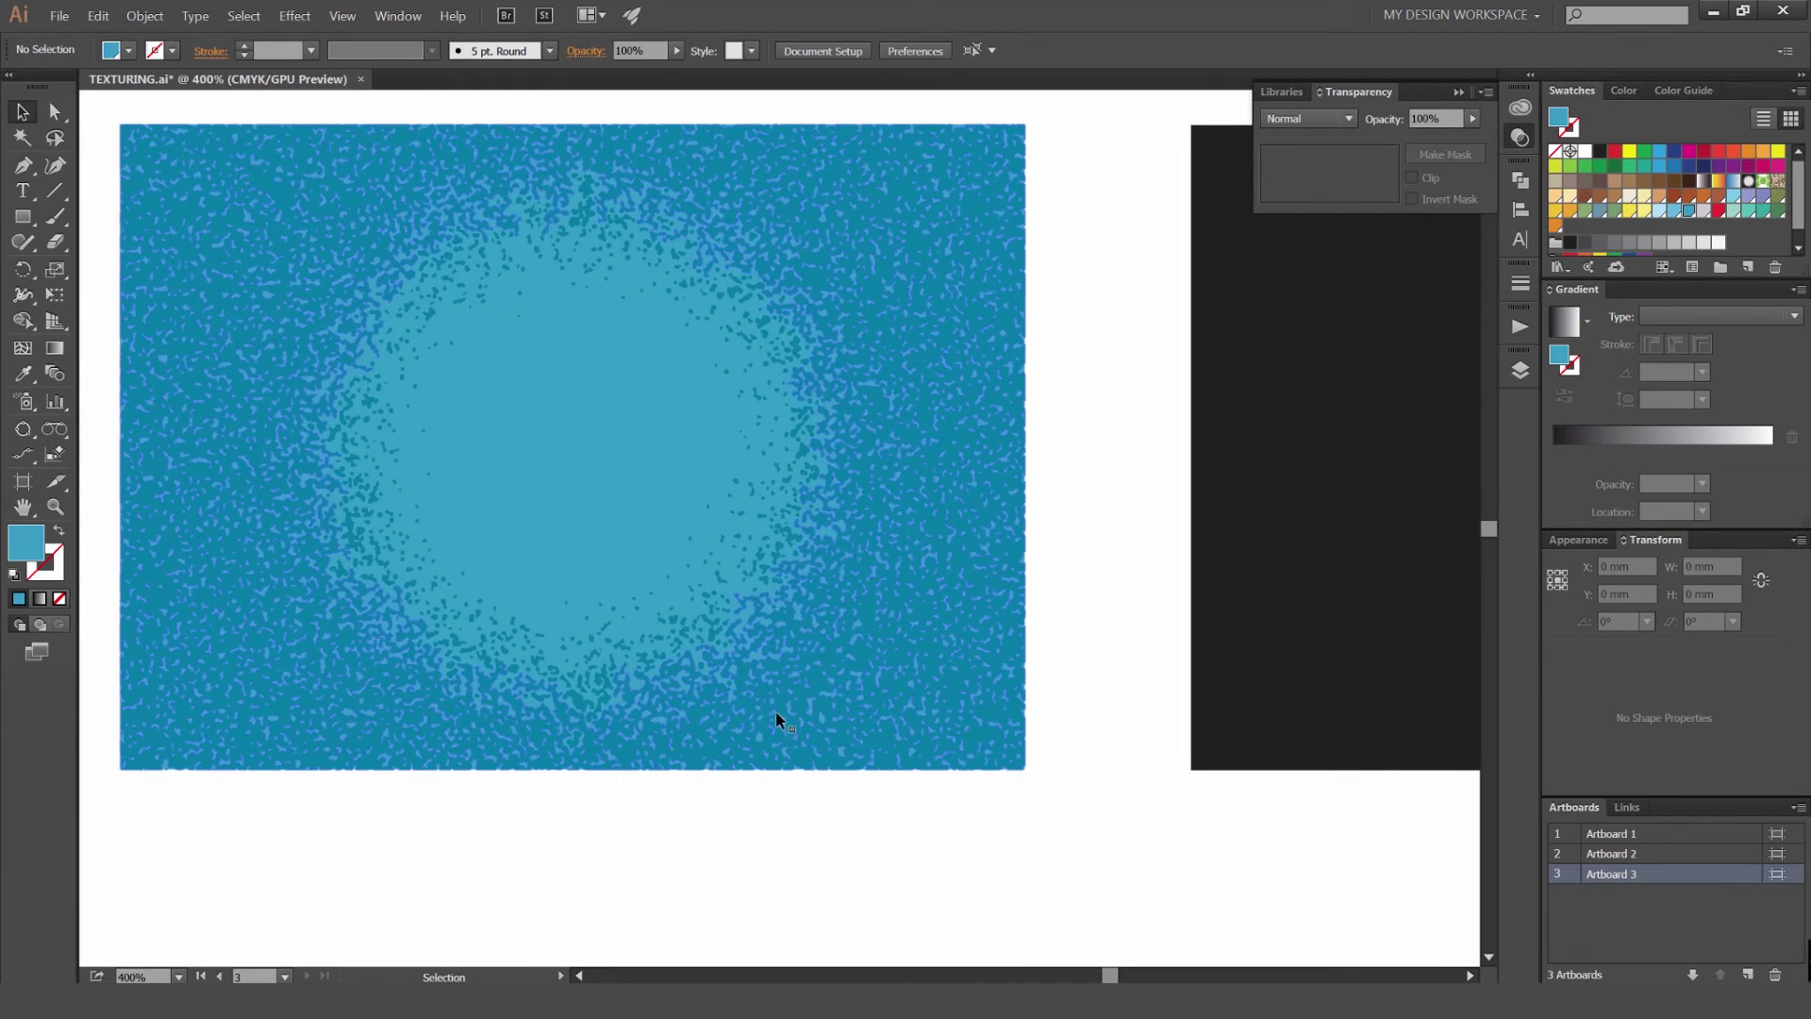
scroll(780, 719, "down", 1)
left_click_drag(1051, 792, 900, 777)
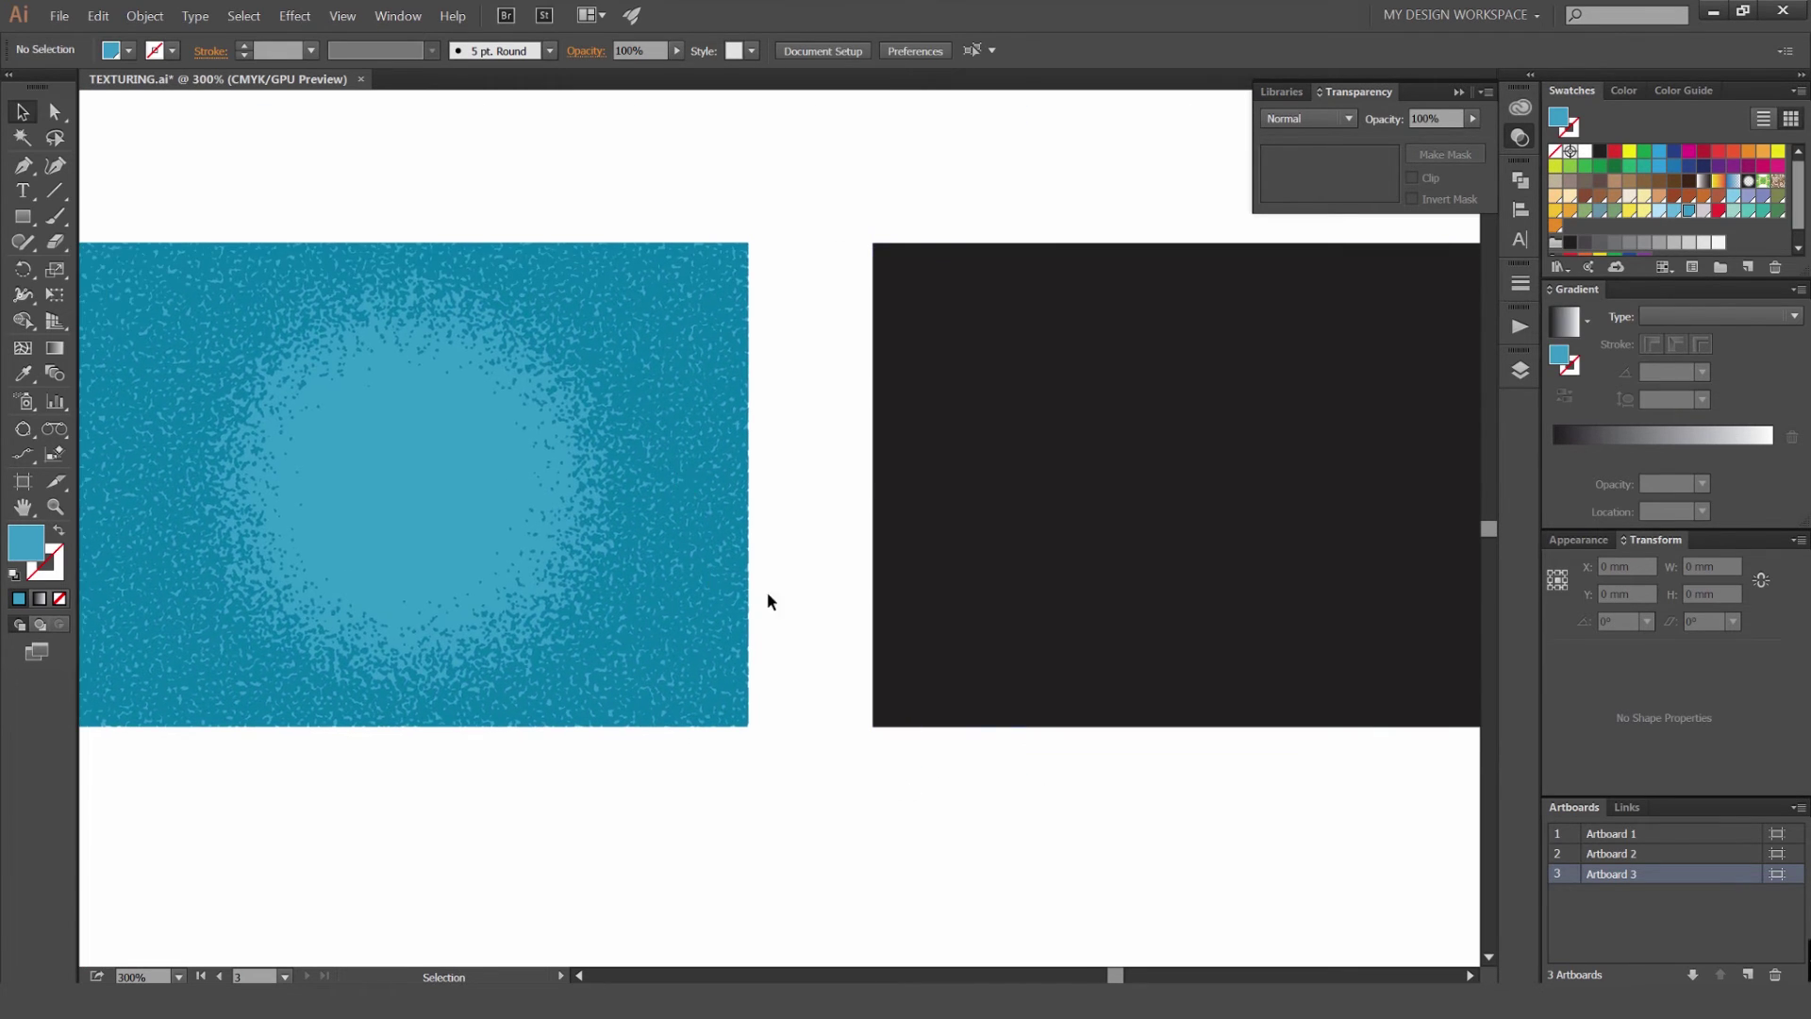
Add mesh points near the upper-left corner, near the lower-right corner, and around the centre of the black rectangle.
scroll(858, 698, "down", 1)
scroll(990, 764, "right", 3)
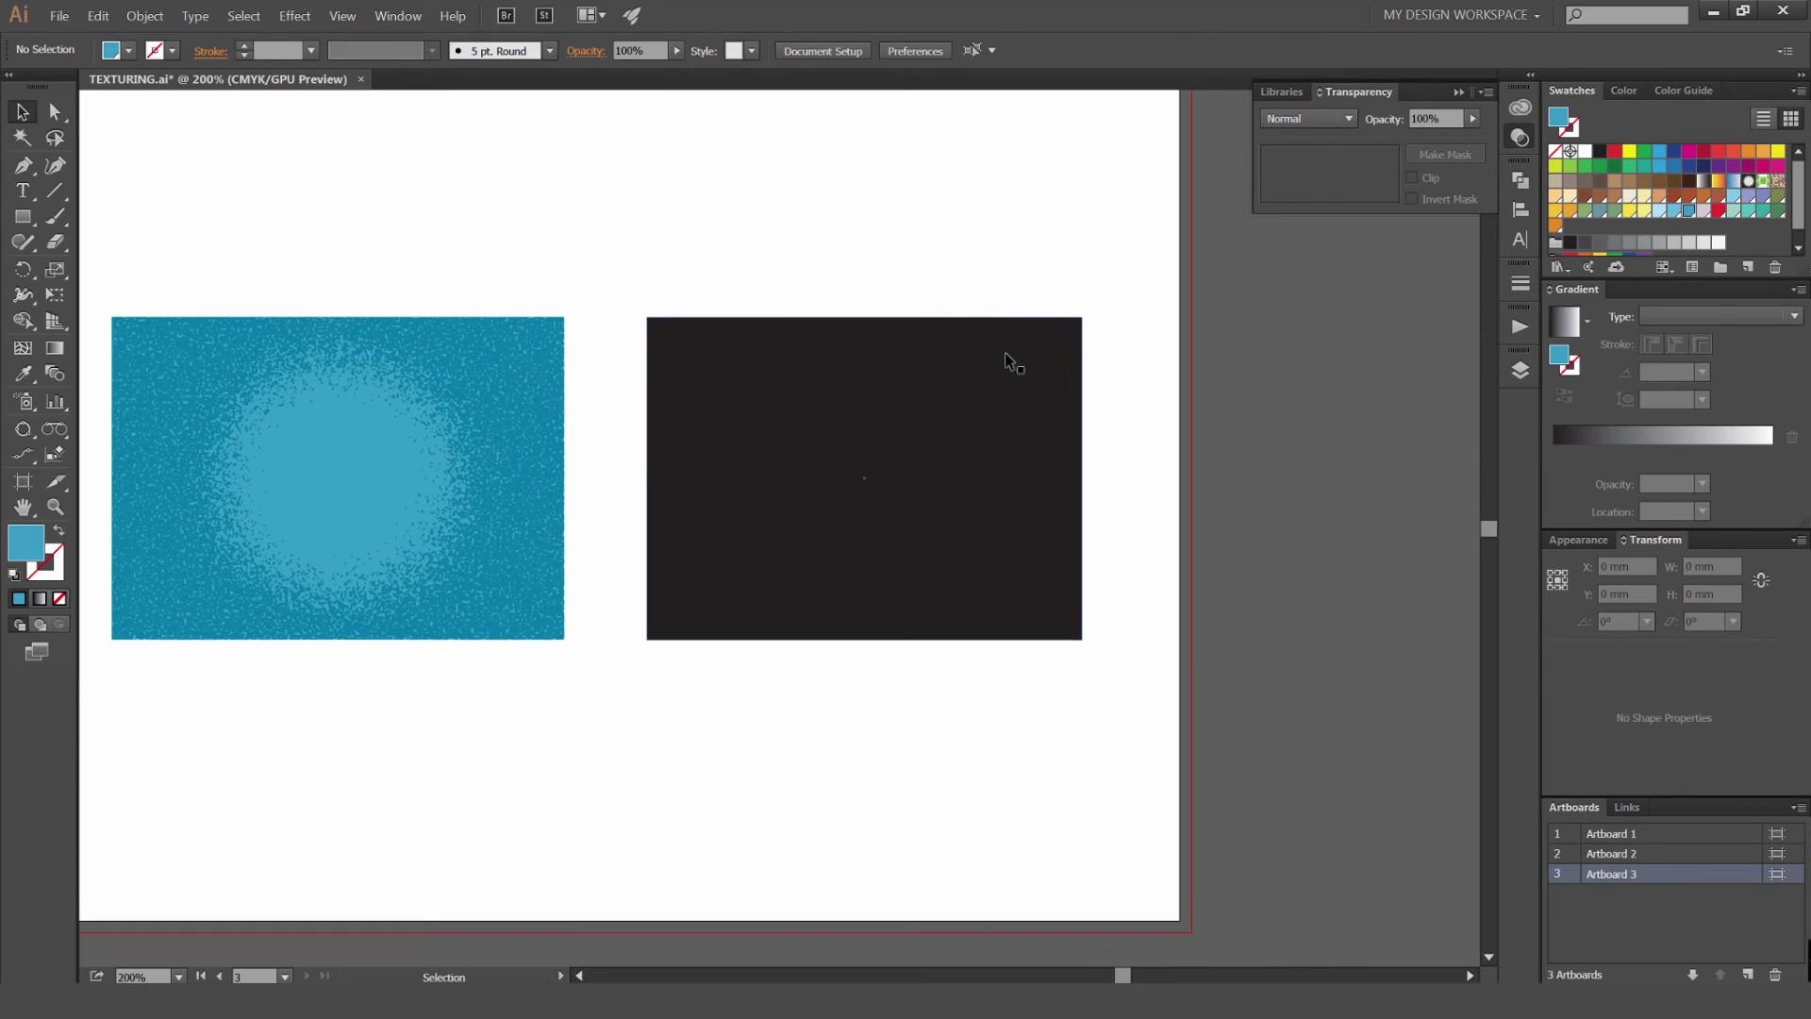
left_click(976, 357)
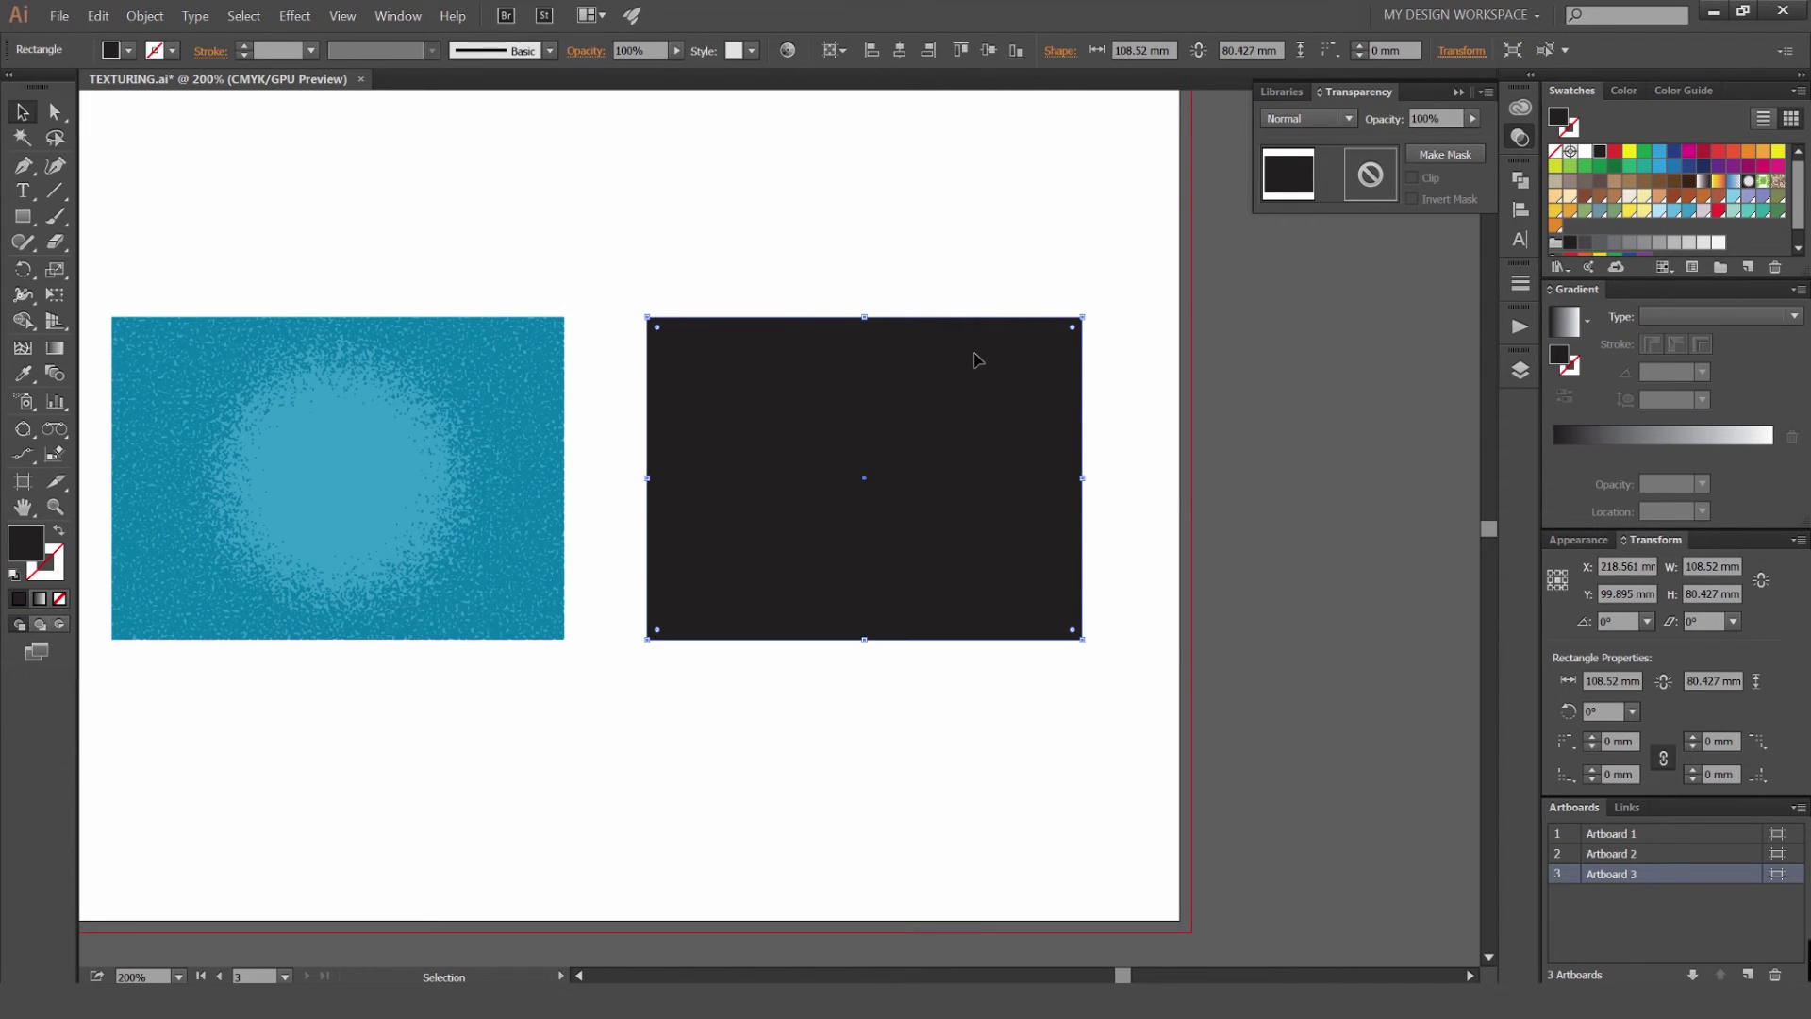
key("u")
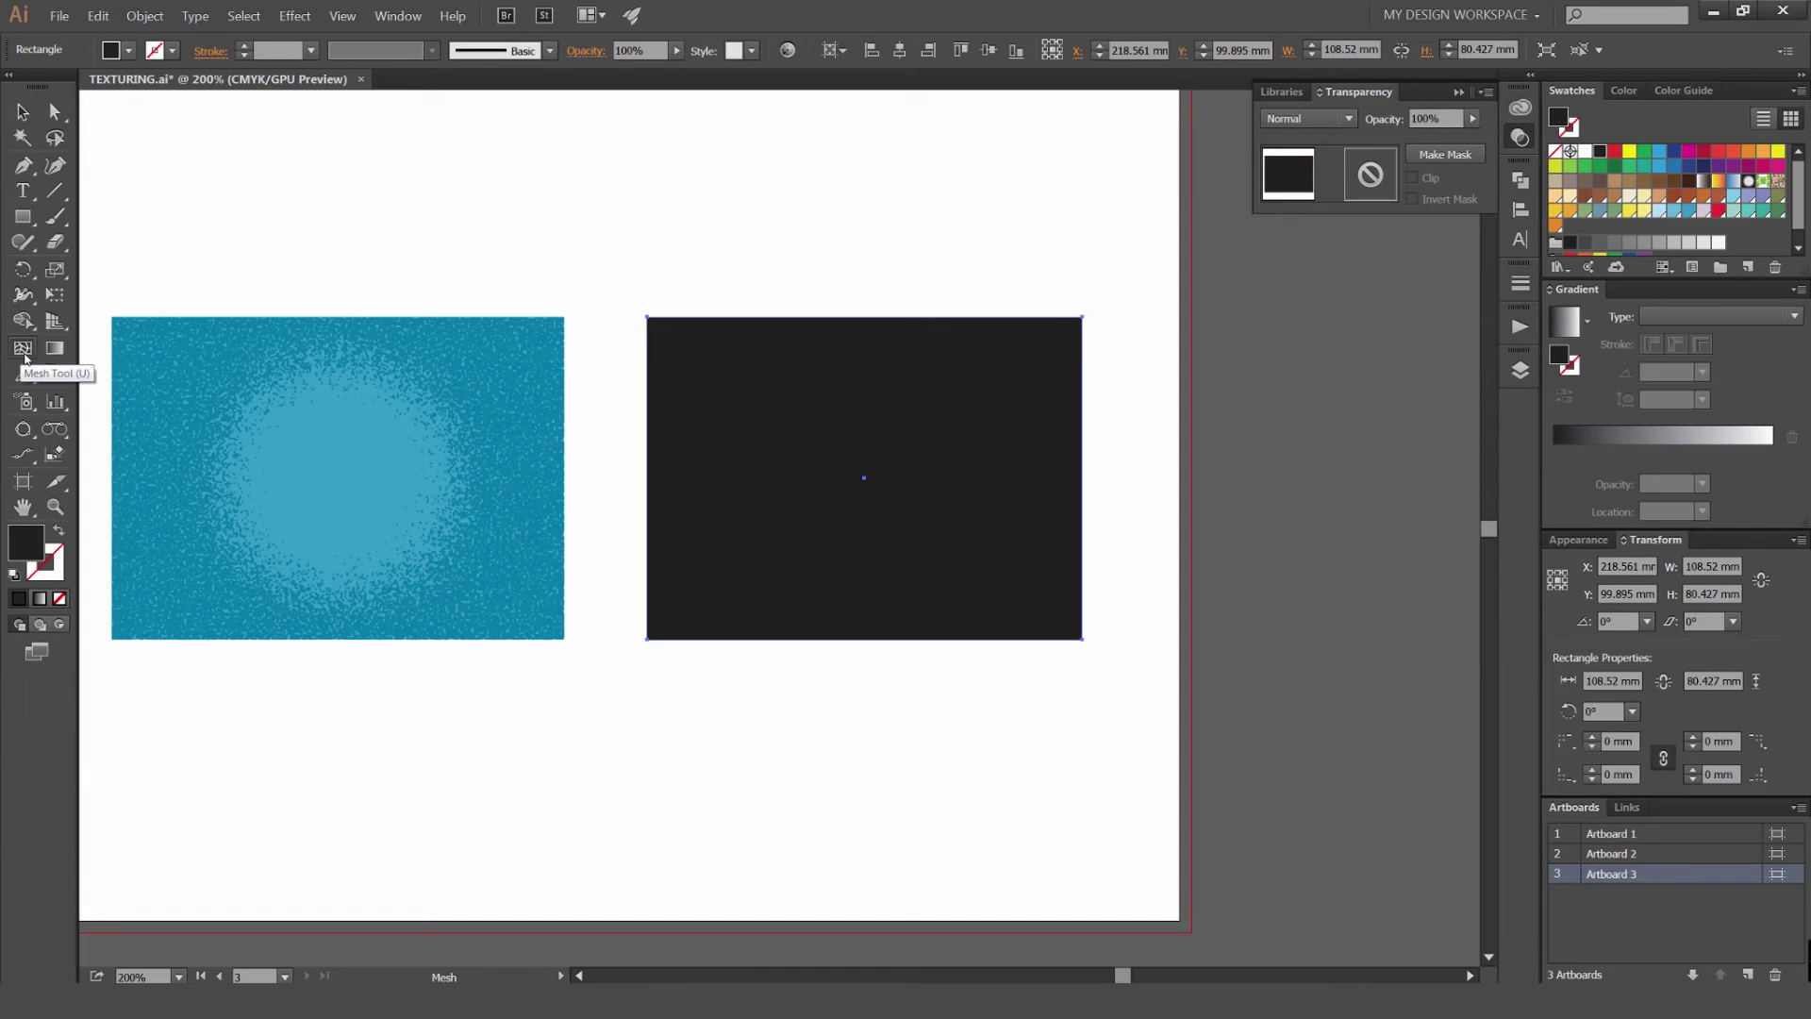
left_click(743, 381)
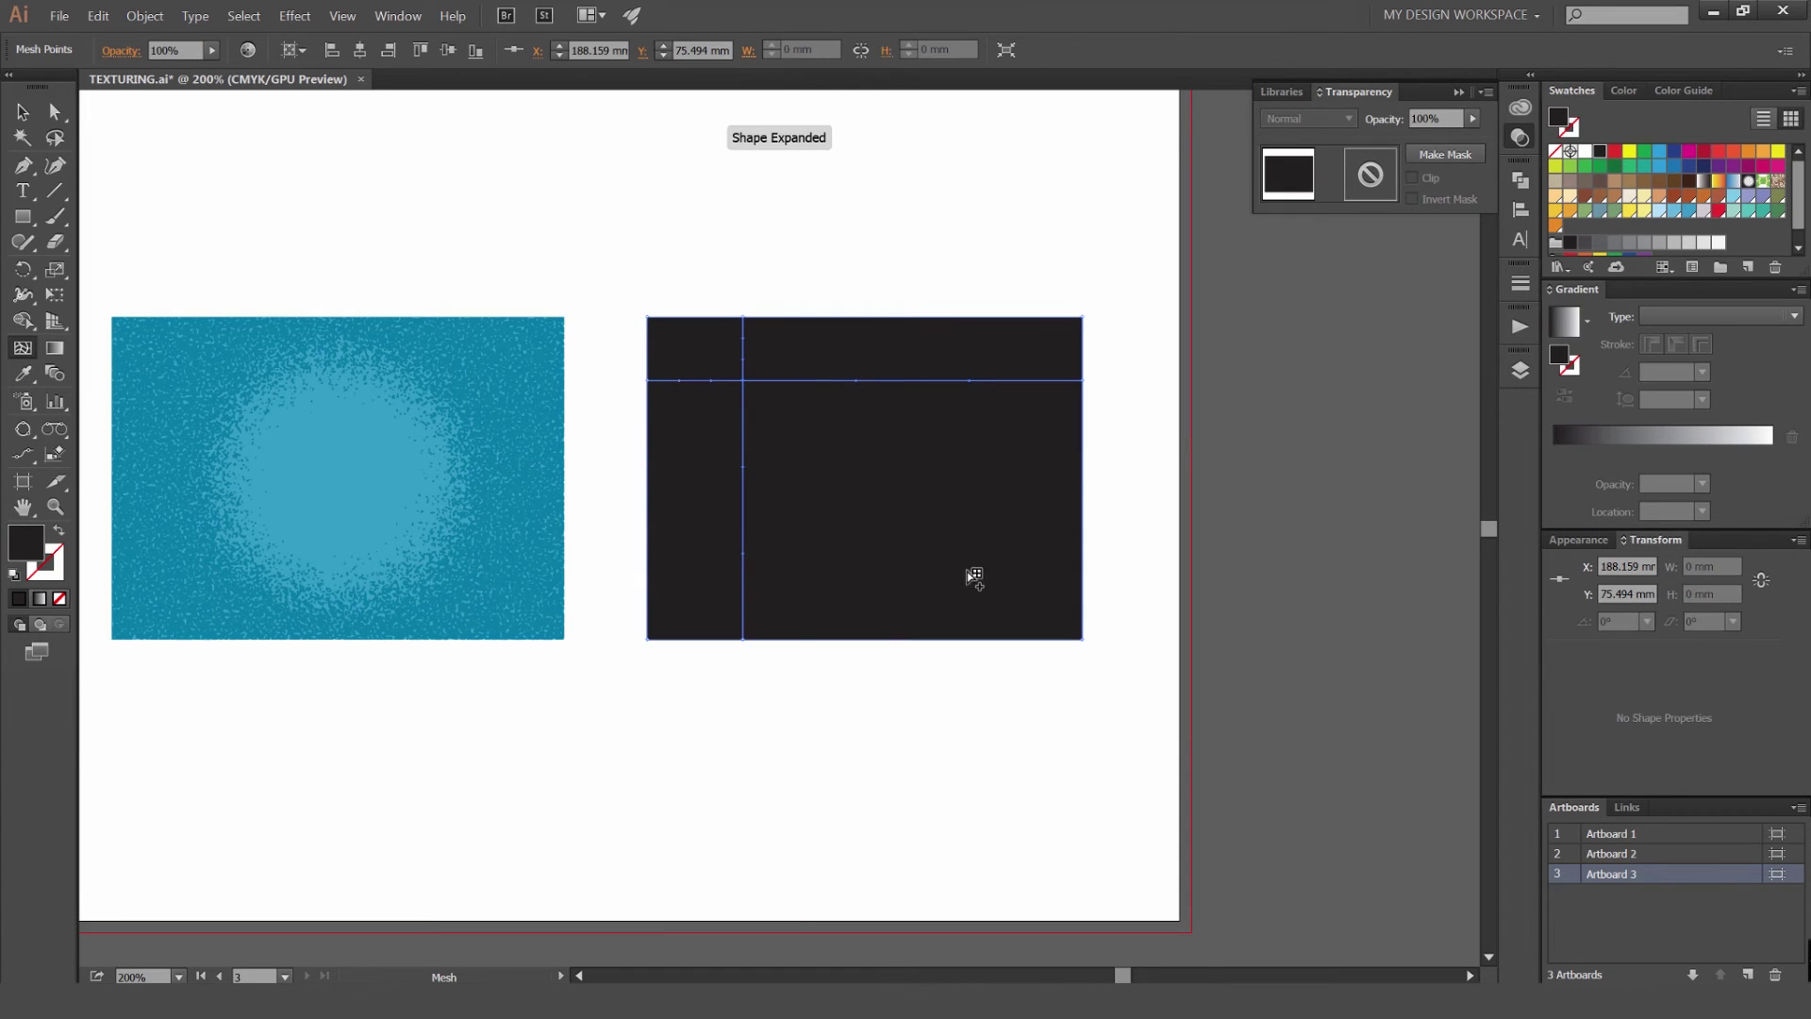
left_click(984, 596)
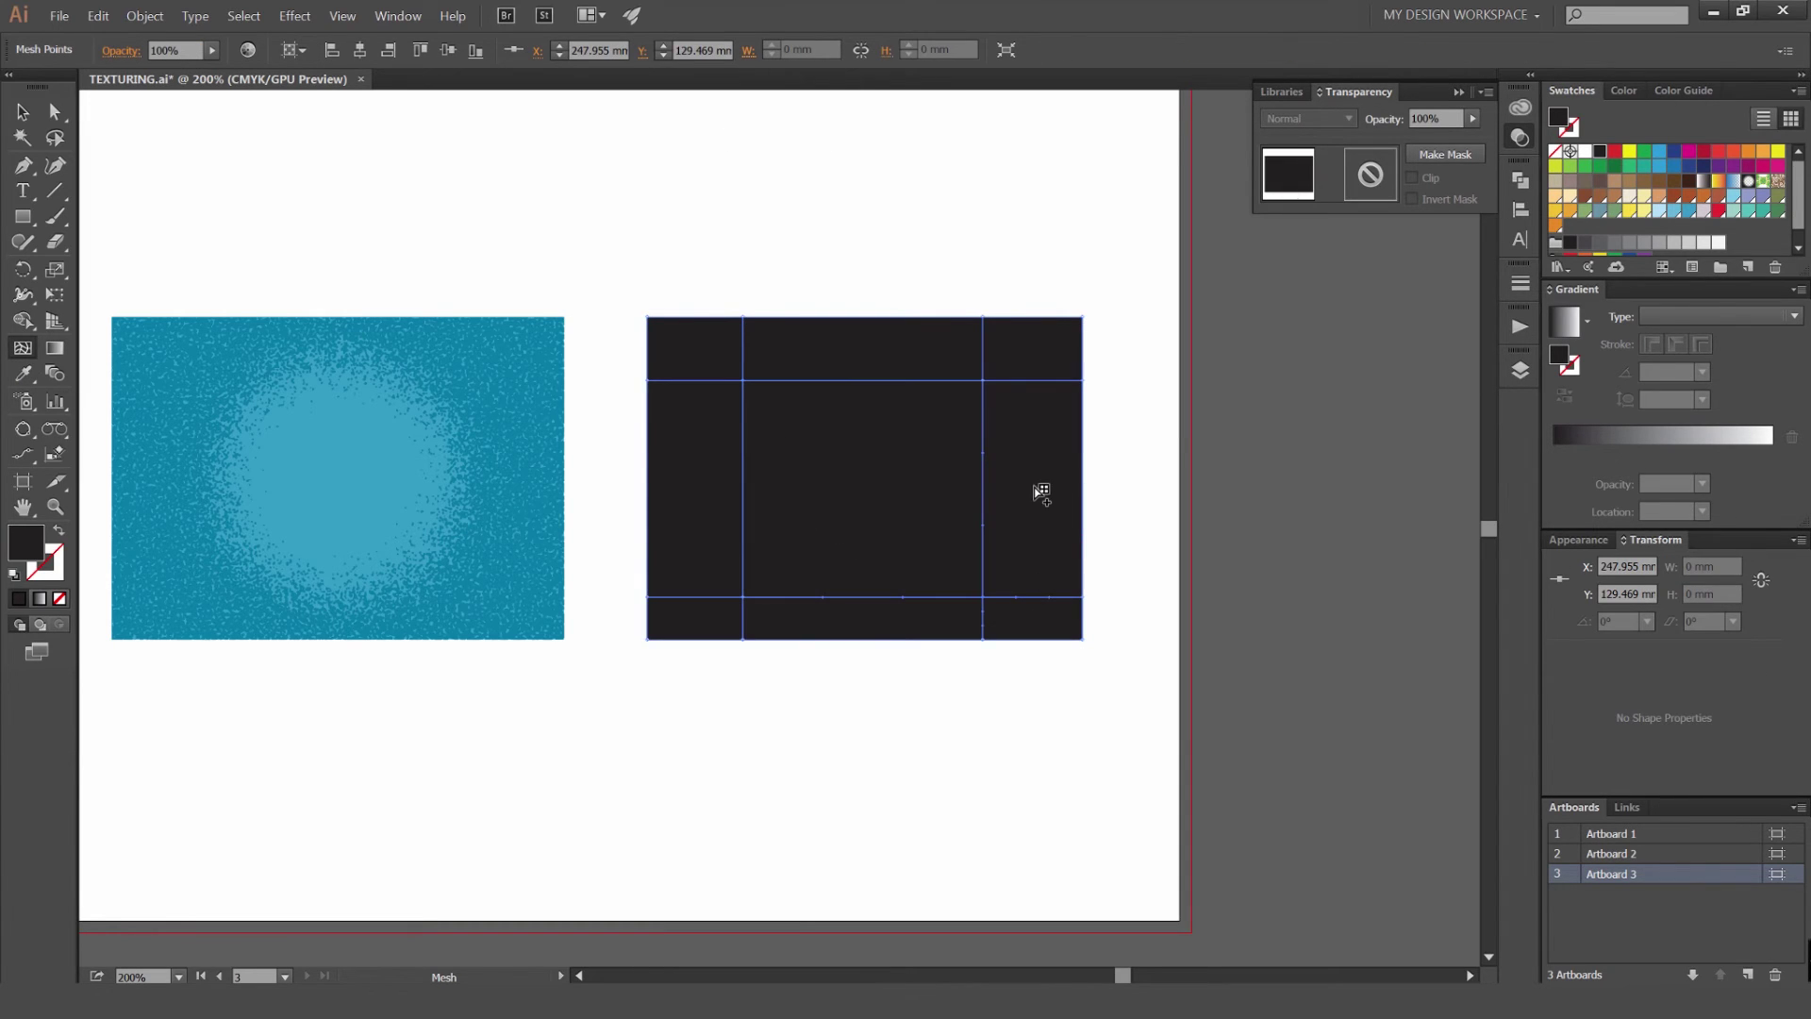
left_click(876, 476)
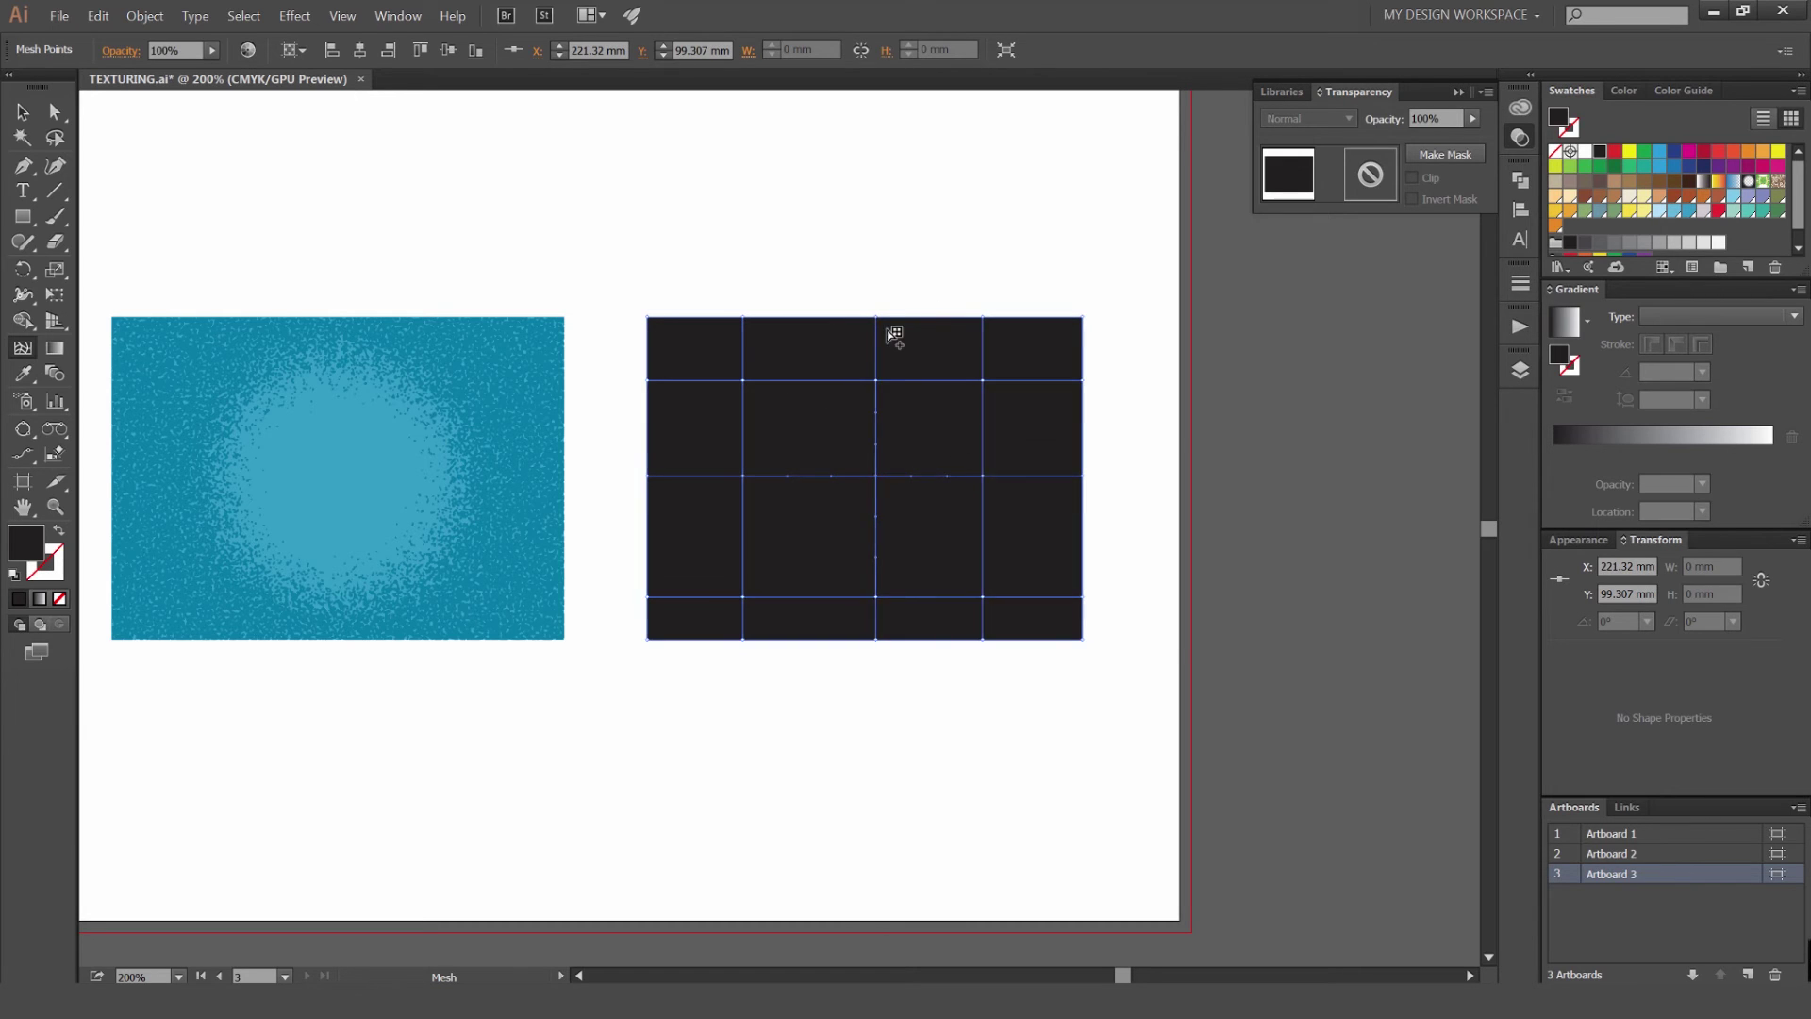
Reposition the upper and middle mesh points and adjust a handle to bend the black rectangle's mesh lines into irregular curves.
key("a")
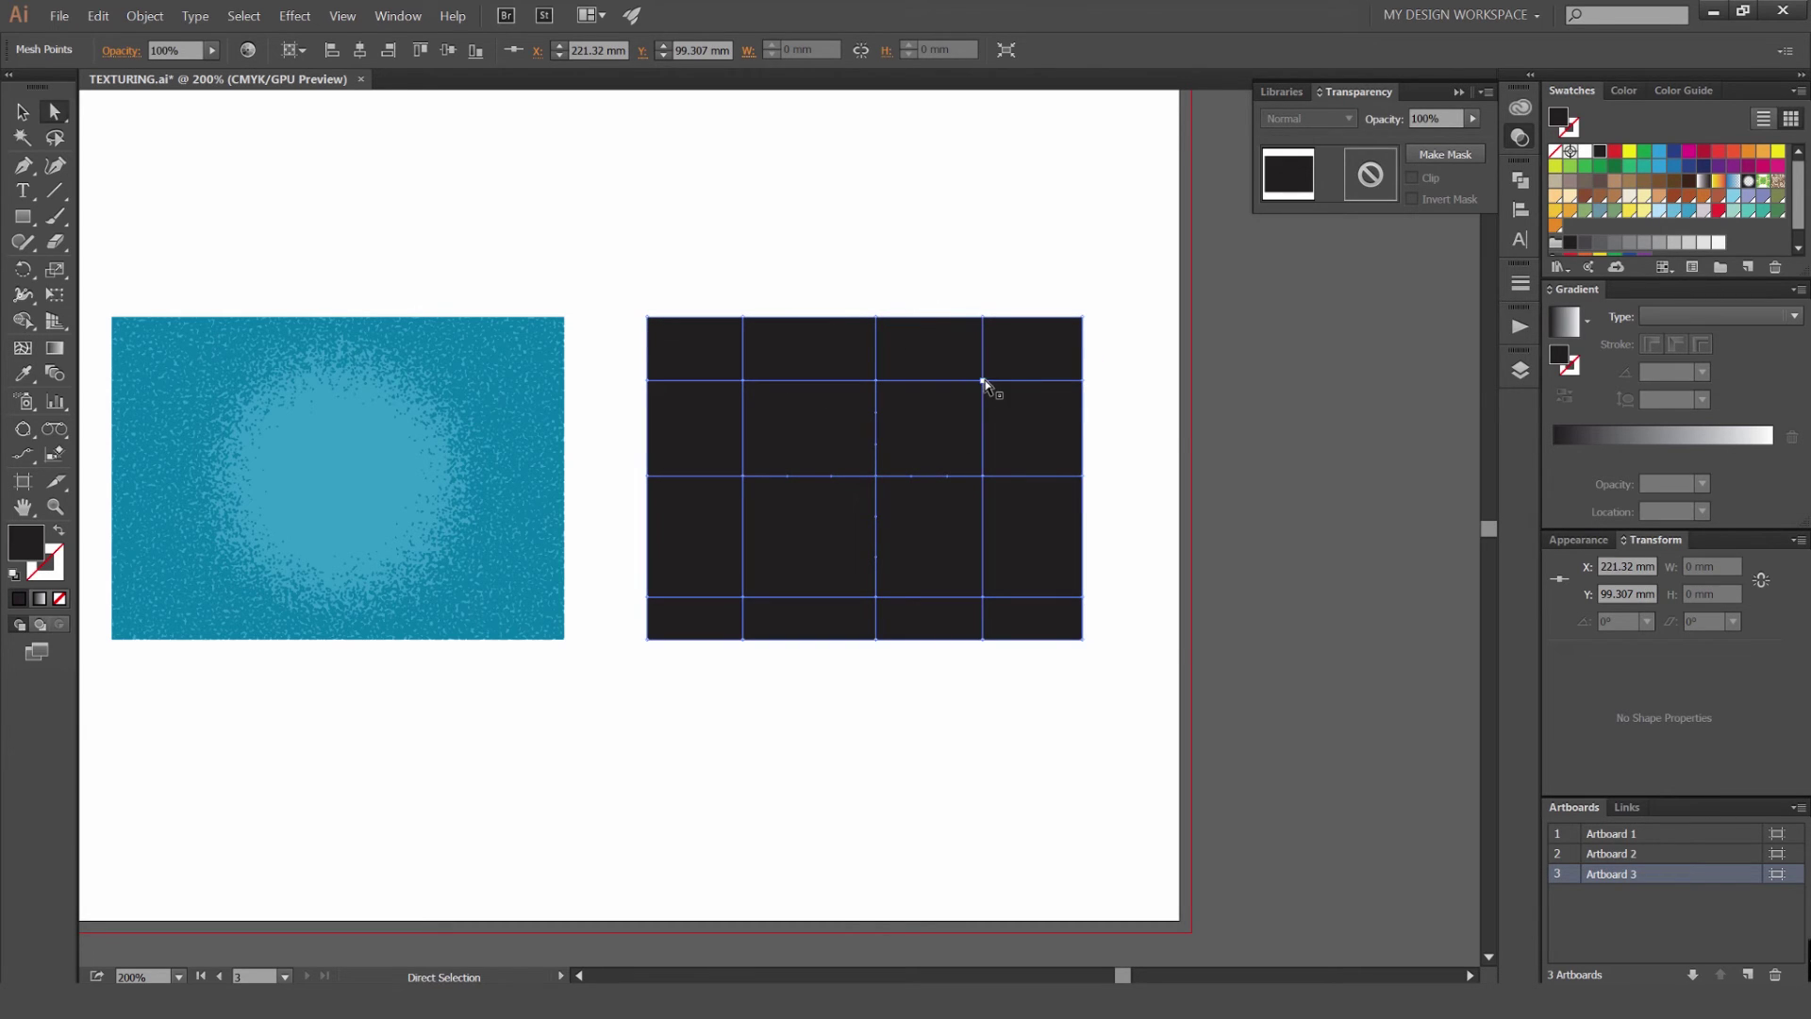
left_click_drag(983, 382, 1008, 377)
left_click_drag(879, 383, 871, 374)
left_click_drag(873, 481, 722, 490)
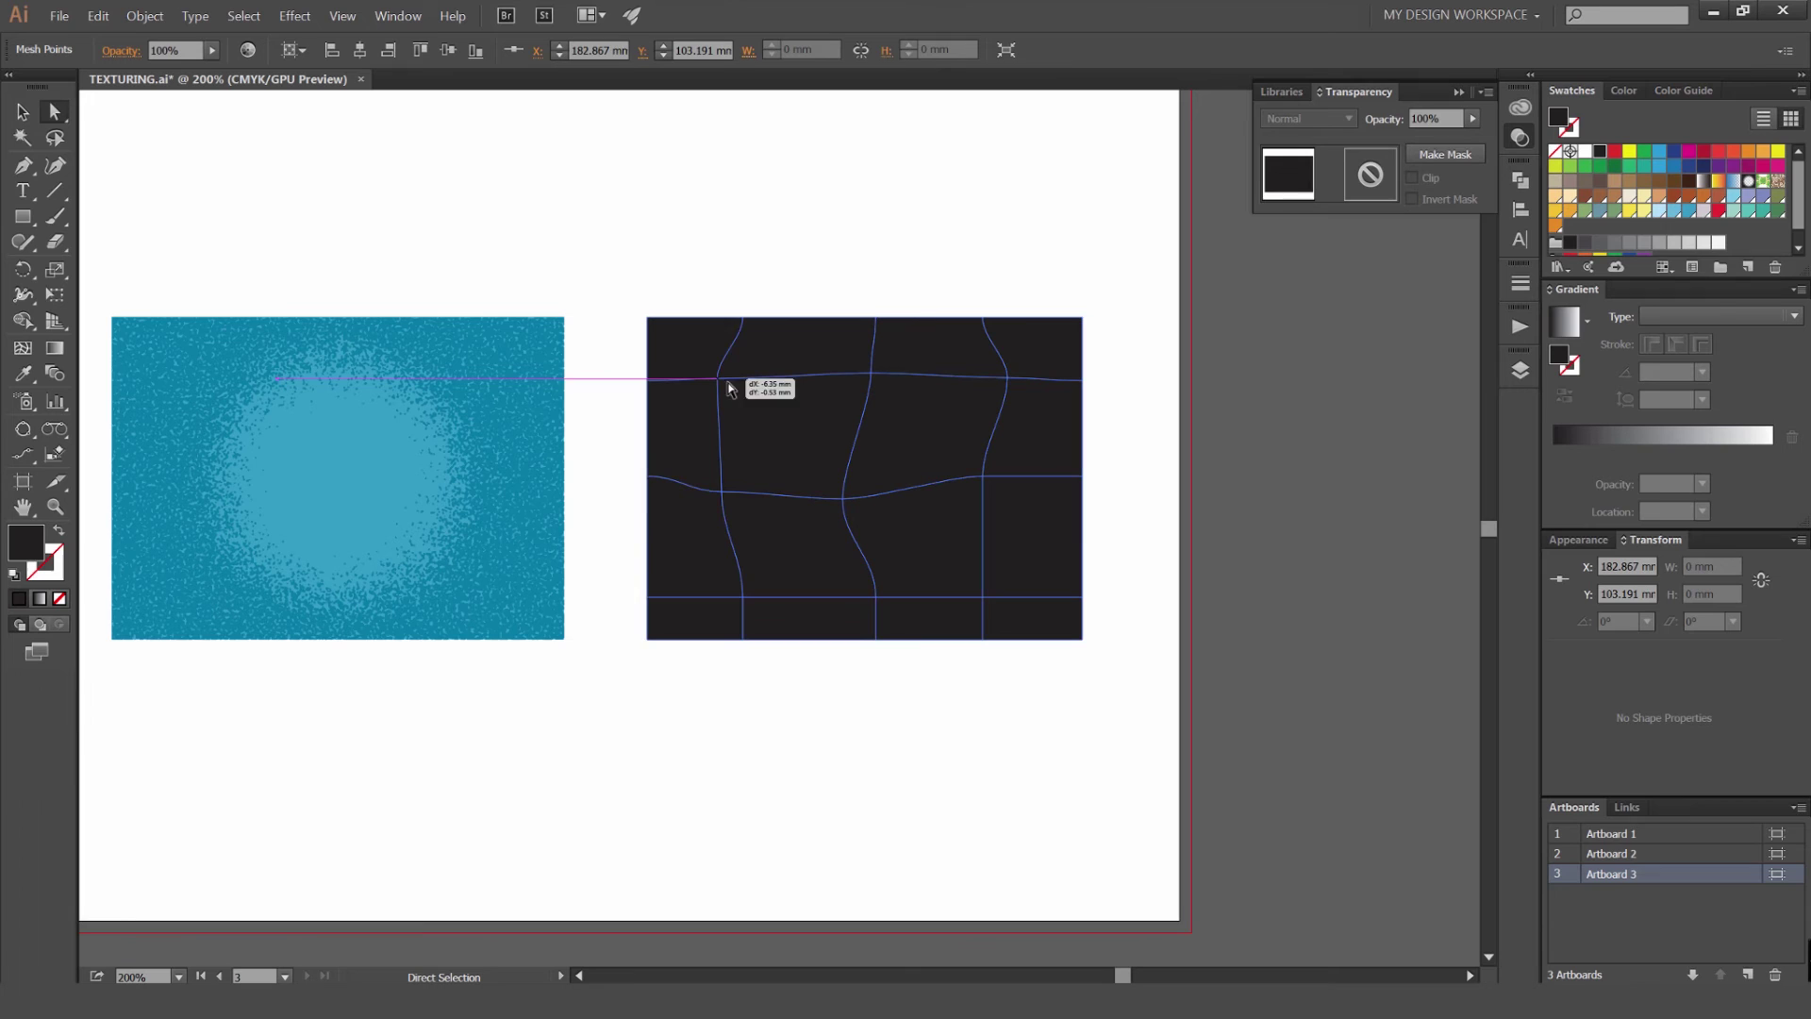
left_click_drag(729, 383, 769, 342)
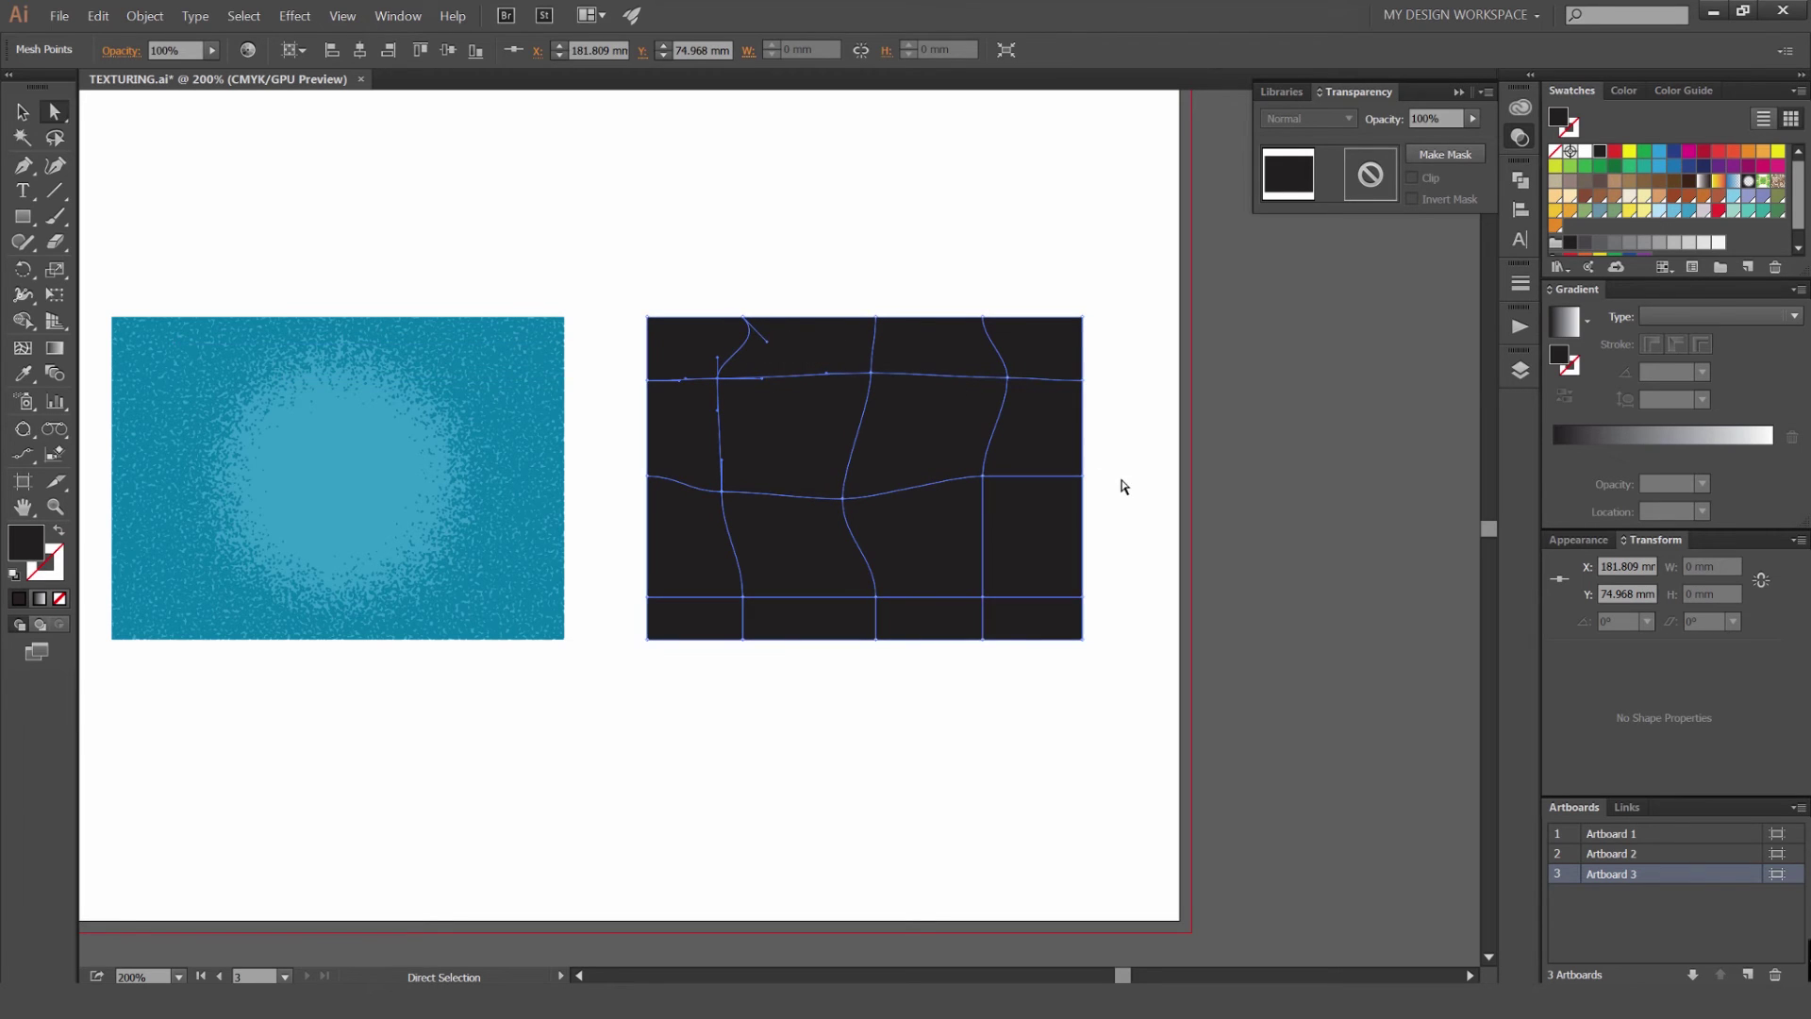
Save the document and color the mesh point right of the rectangle's centre with the near-white swatch.
left_click(983, 477)
scroll(983, 479, "up", 1)
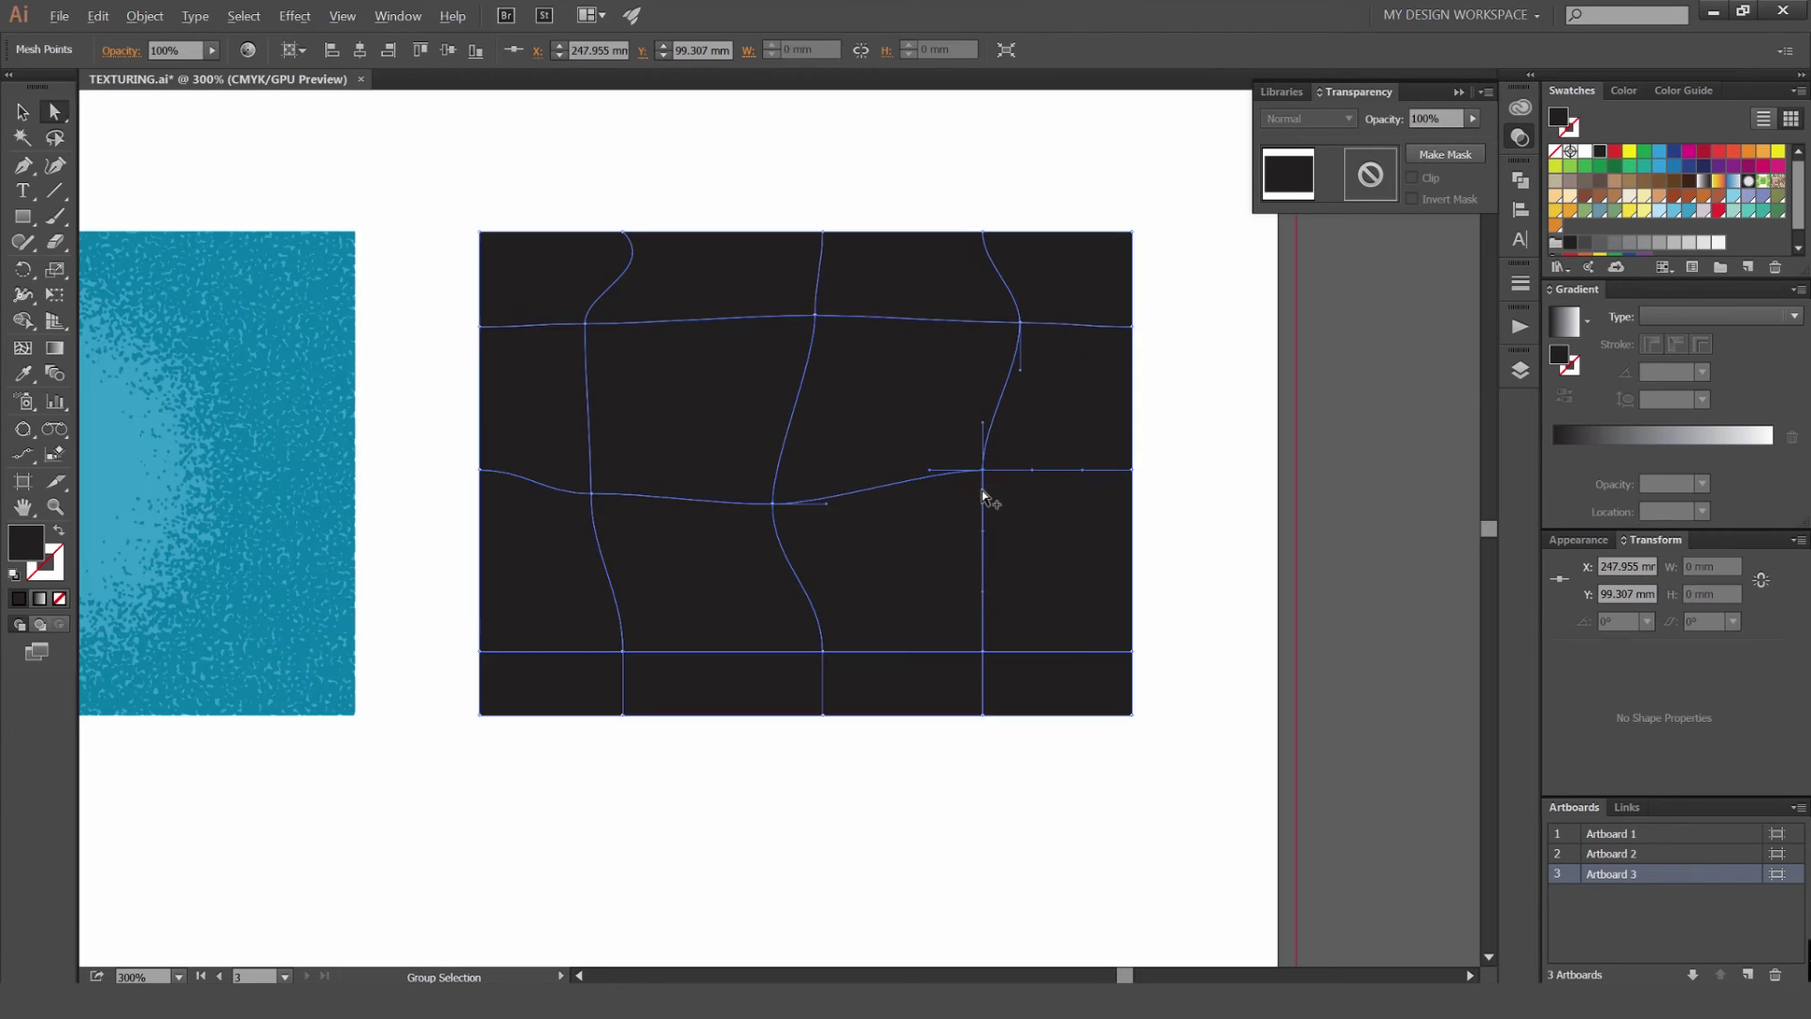
scroll(974, 531, "up", 1)
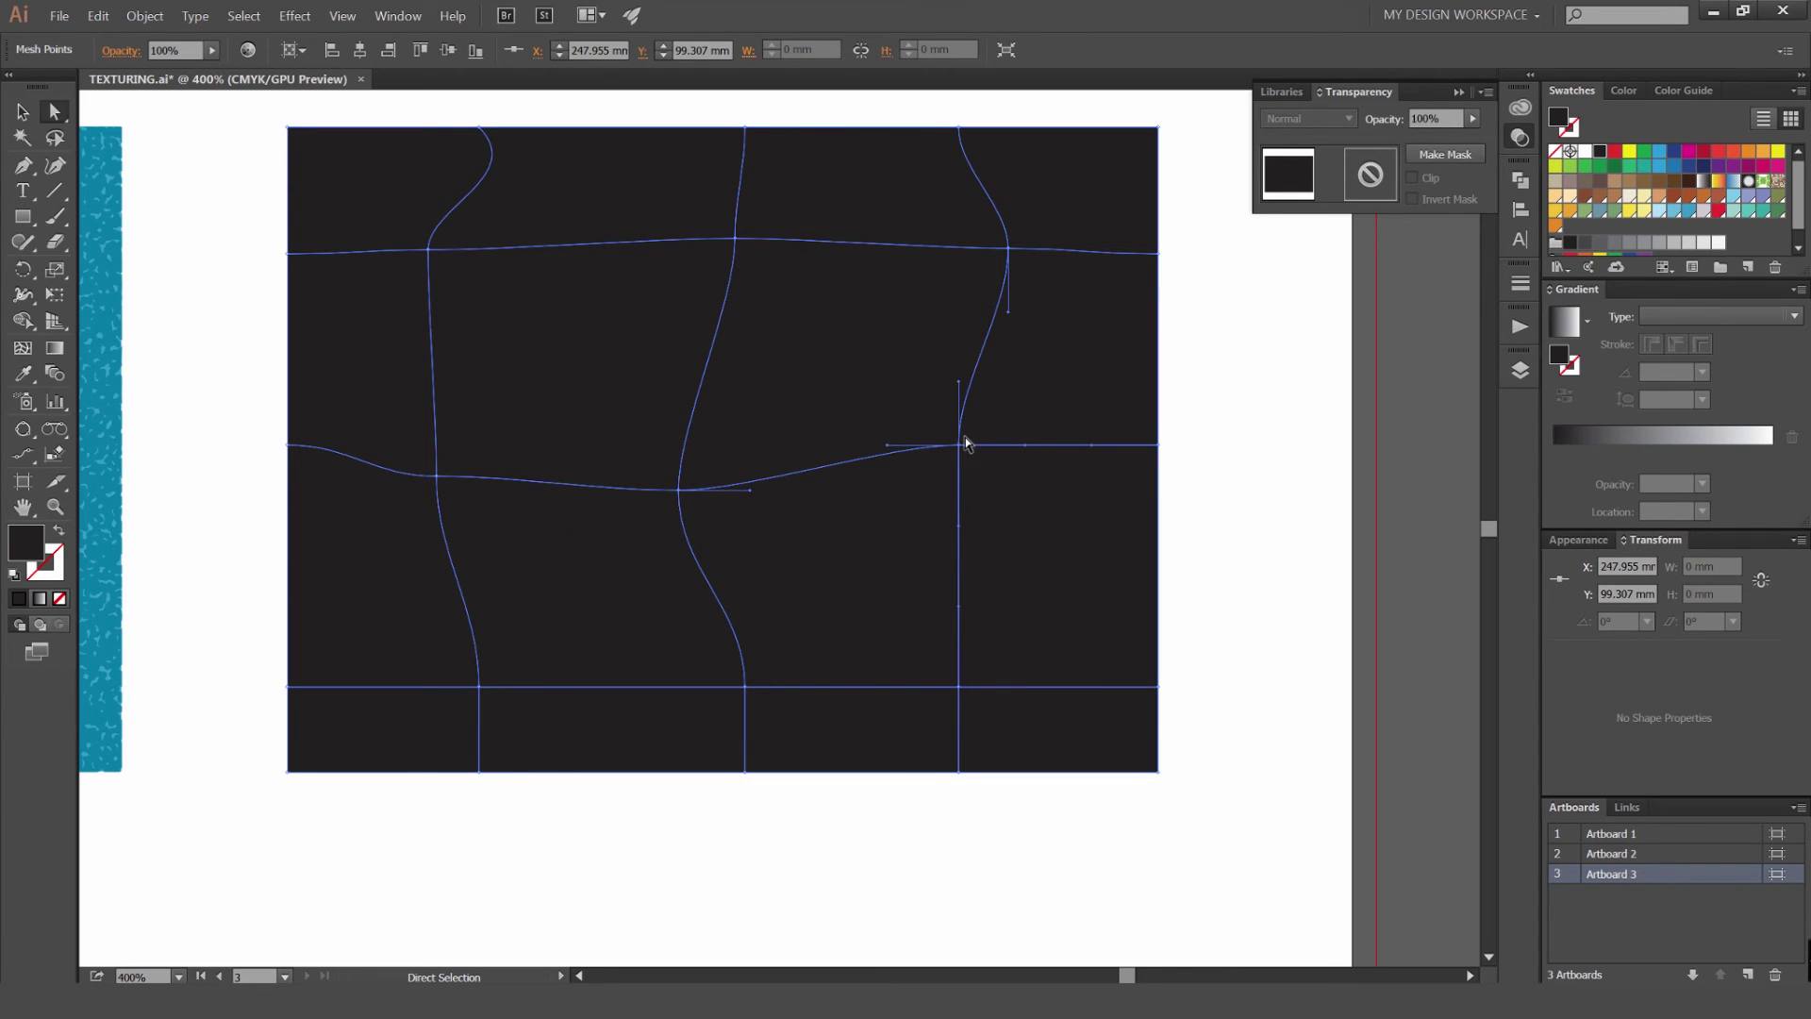
key("ctrl+s")
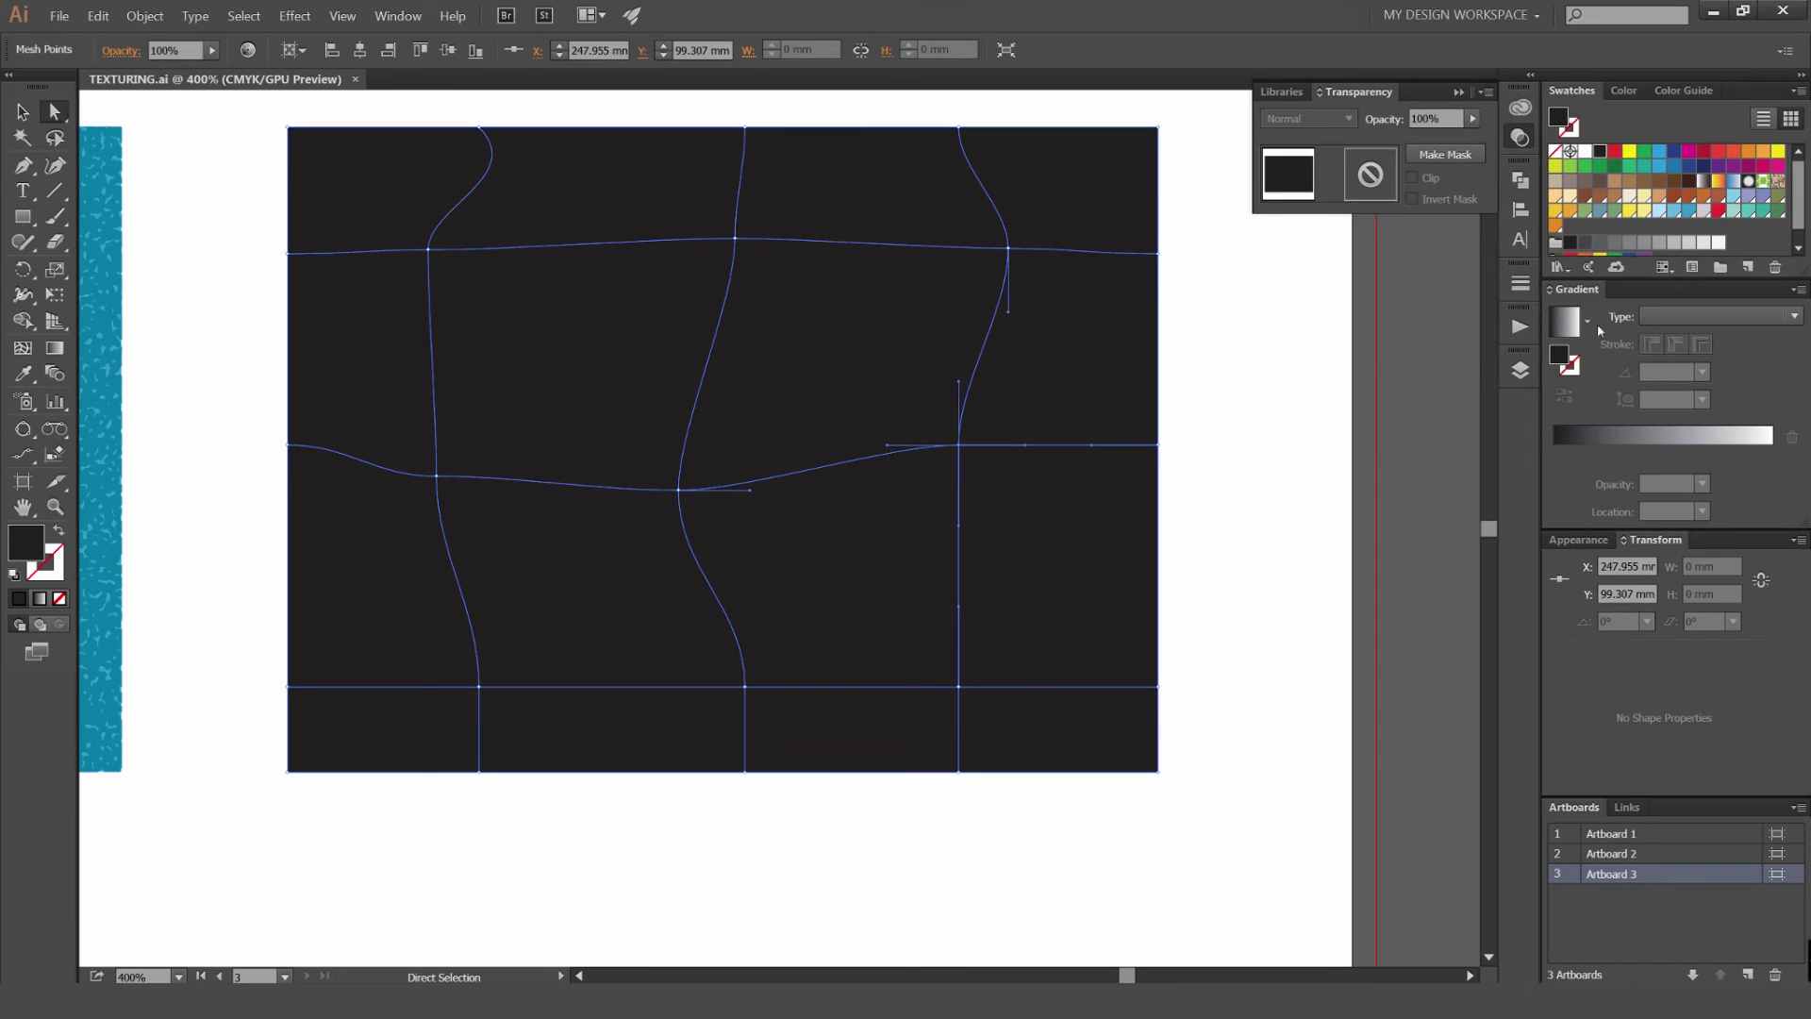
left_click(1718, 243)
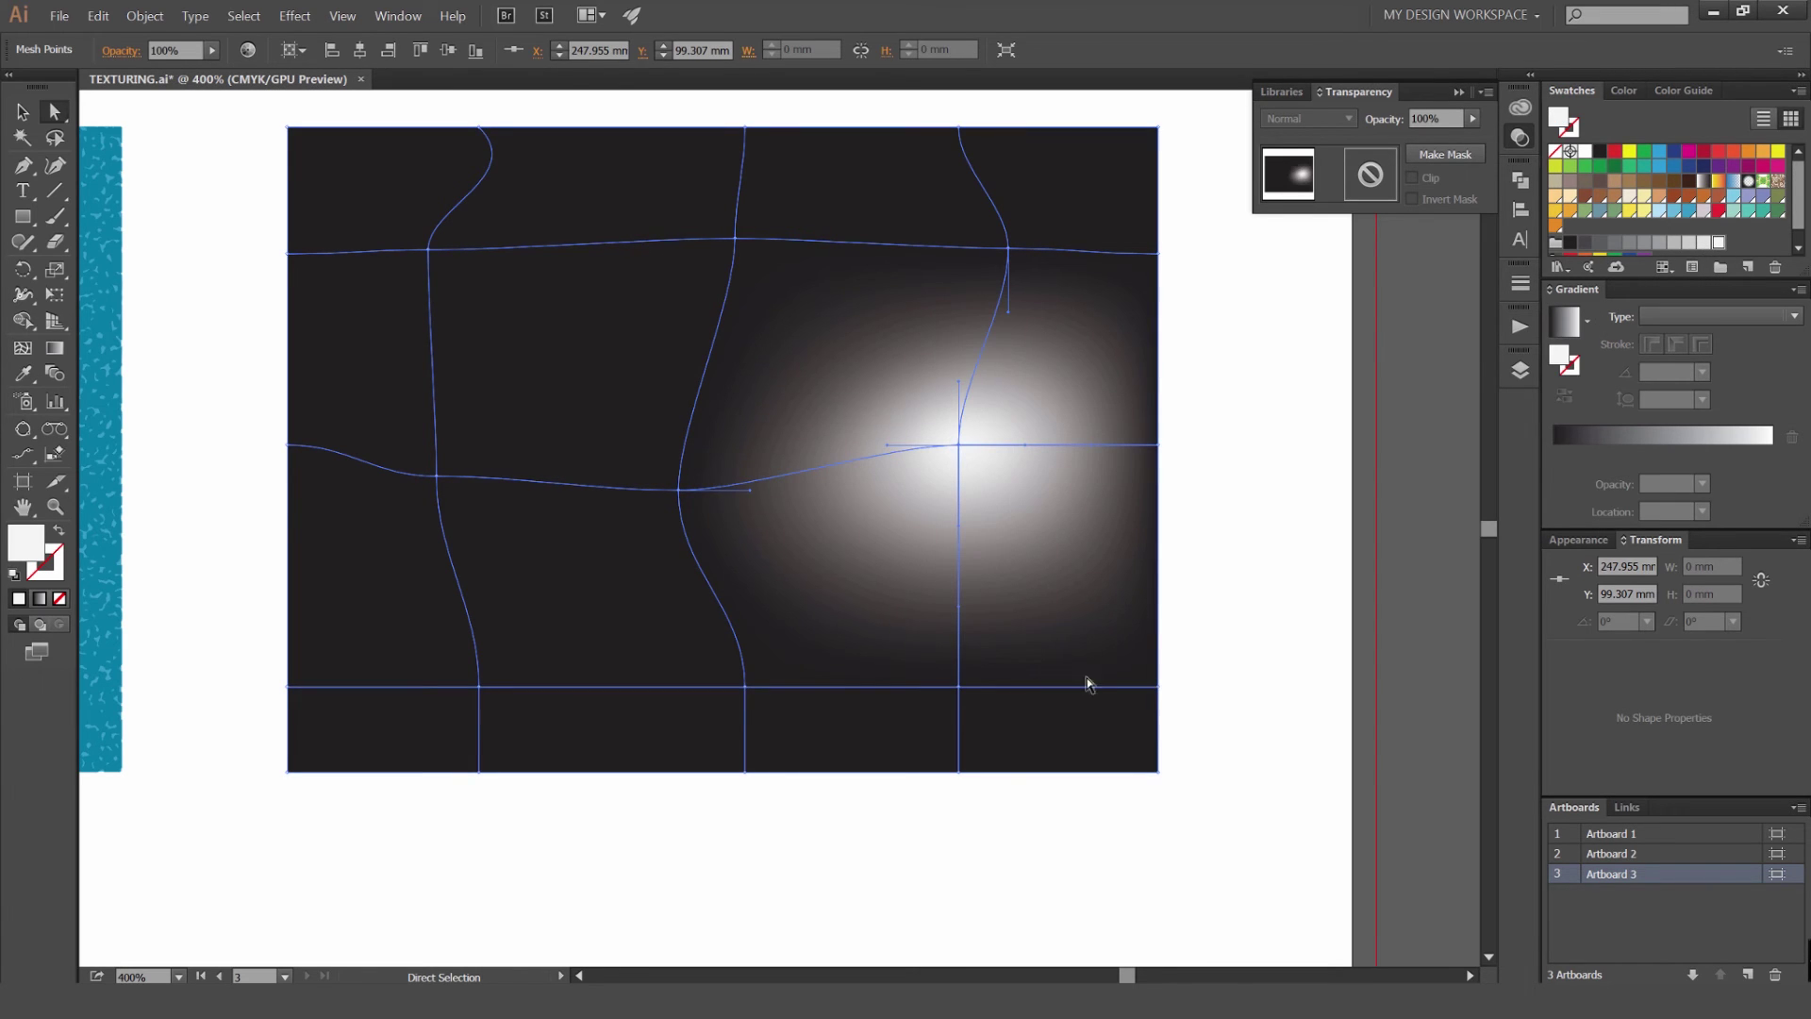
Color the mesh points at the lower right and bottom centre of the rectangle with the near-white swatch.
left_click_drag(1234, 660, 745, 710)
left_click(1718, 243)
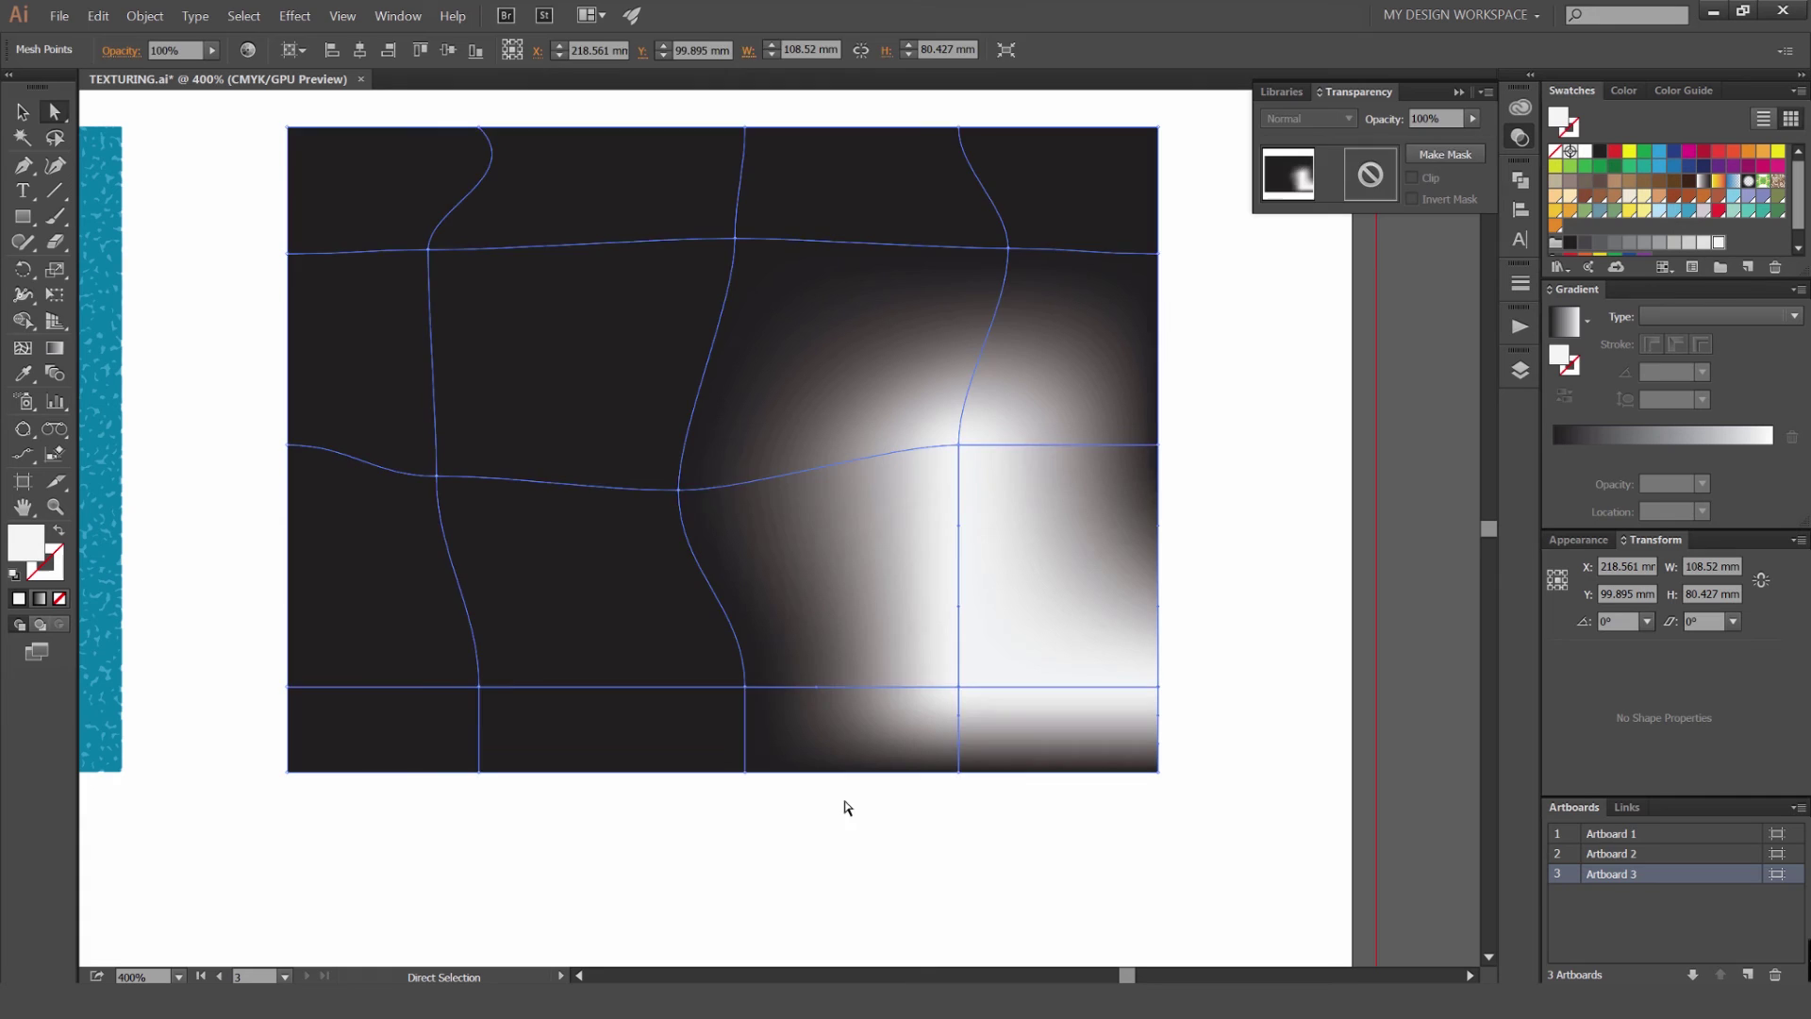
left_click_drag(847, 808, 711, 688)
left_click(1718, 242)
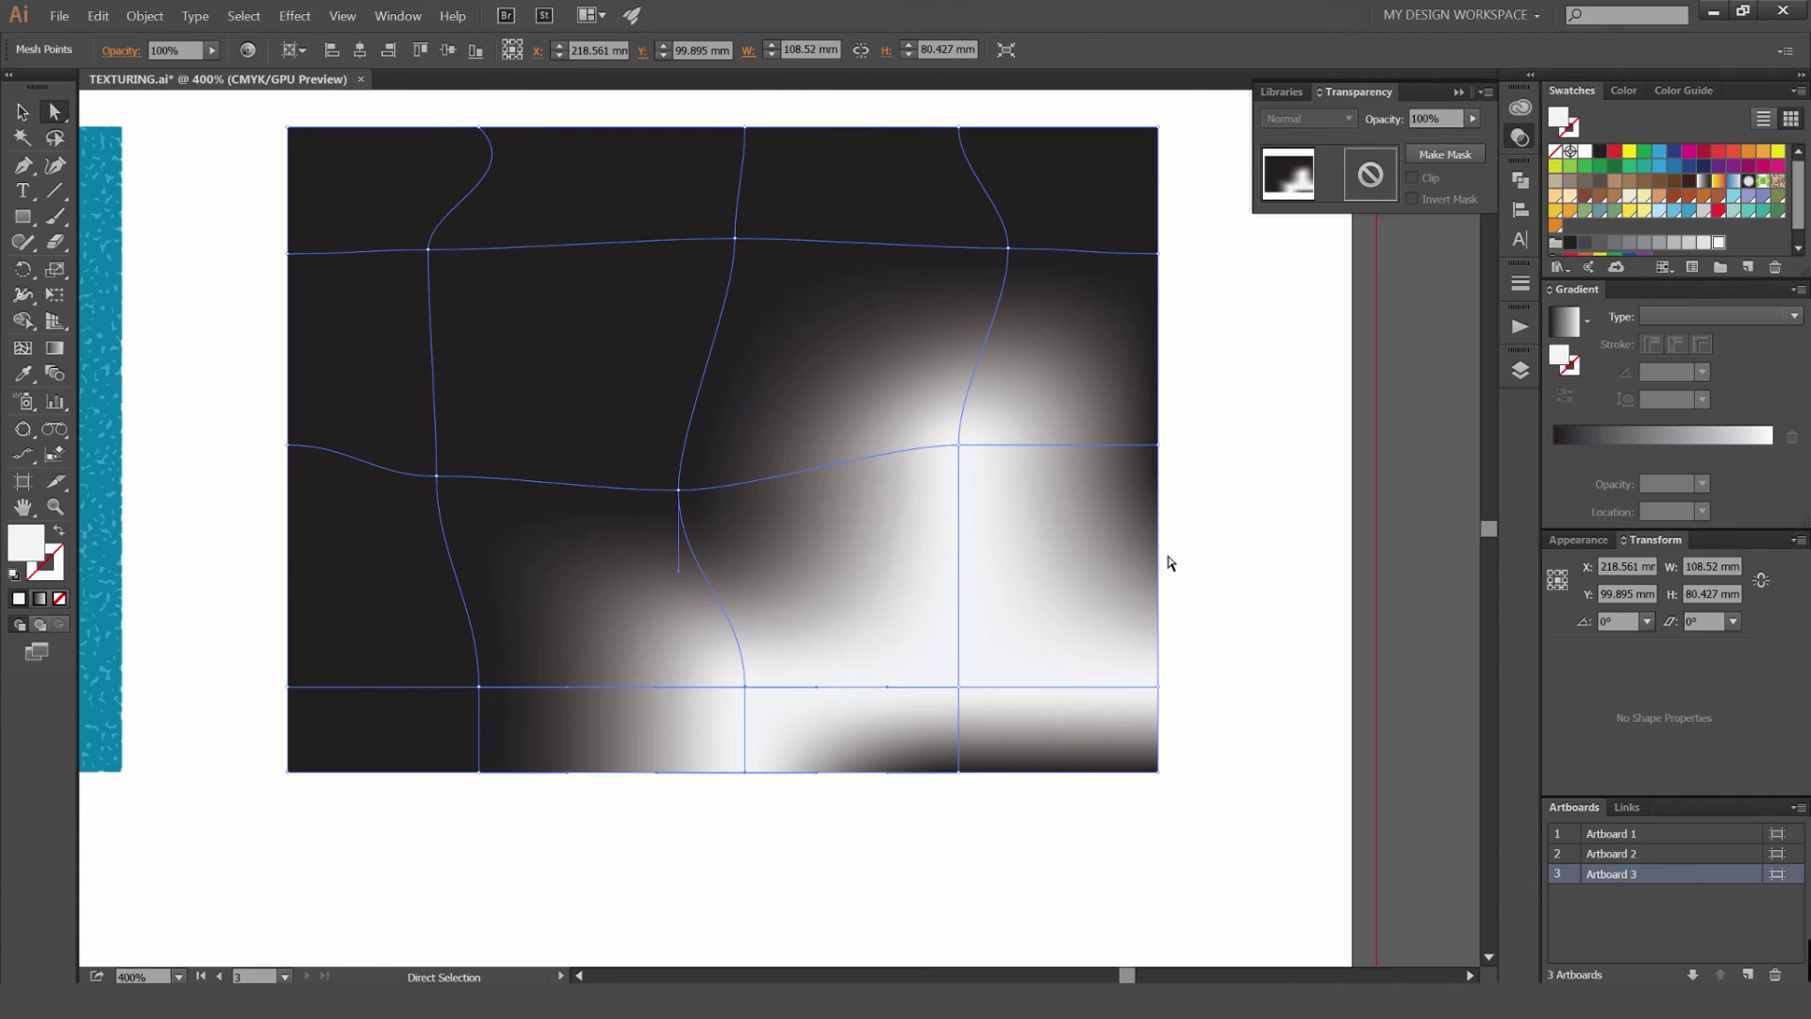
Color the upper-left mesh points and the right-hand interior point on the top edge near-white, and deselect the mesh.
left_click_drag(979, 366, 1027, 444)
left_click_drag(211, 145, 555, 341)
left_click(1718, 243)
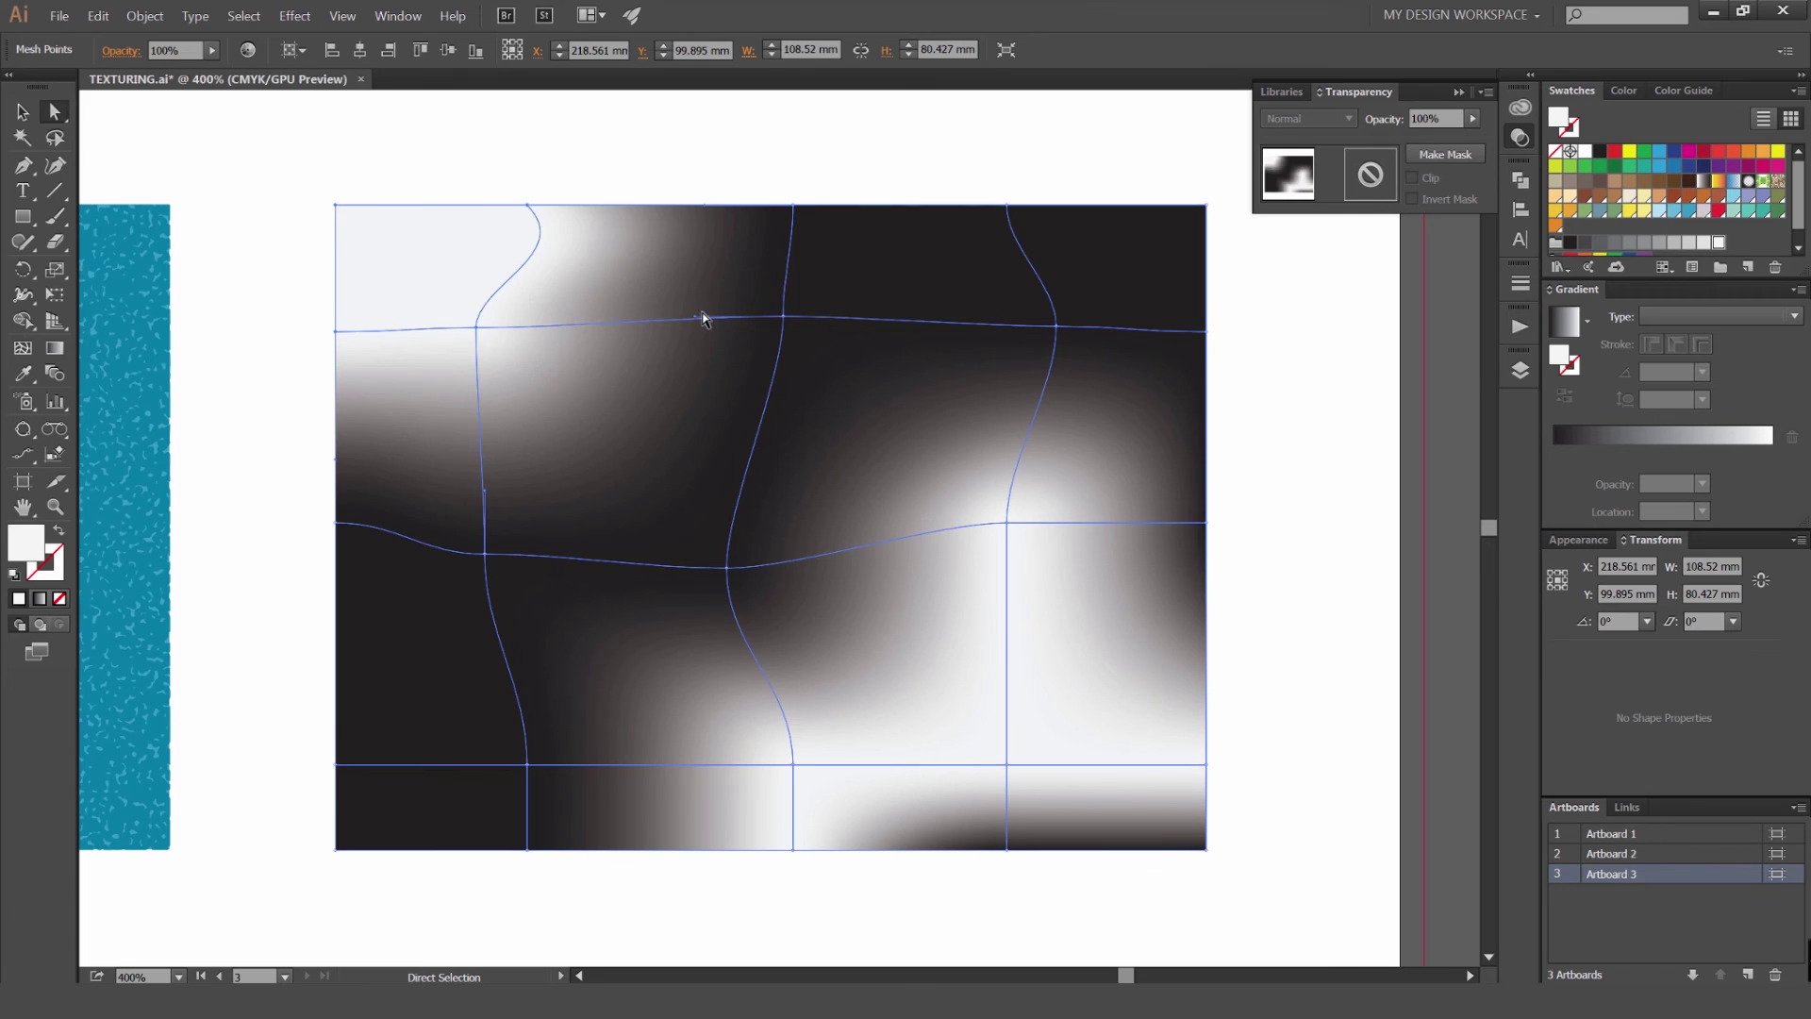
left_click_drag(959, 139, 1028, 237)
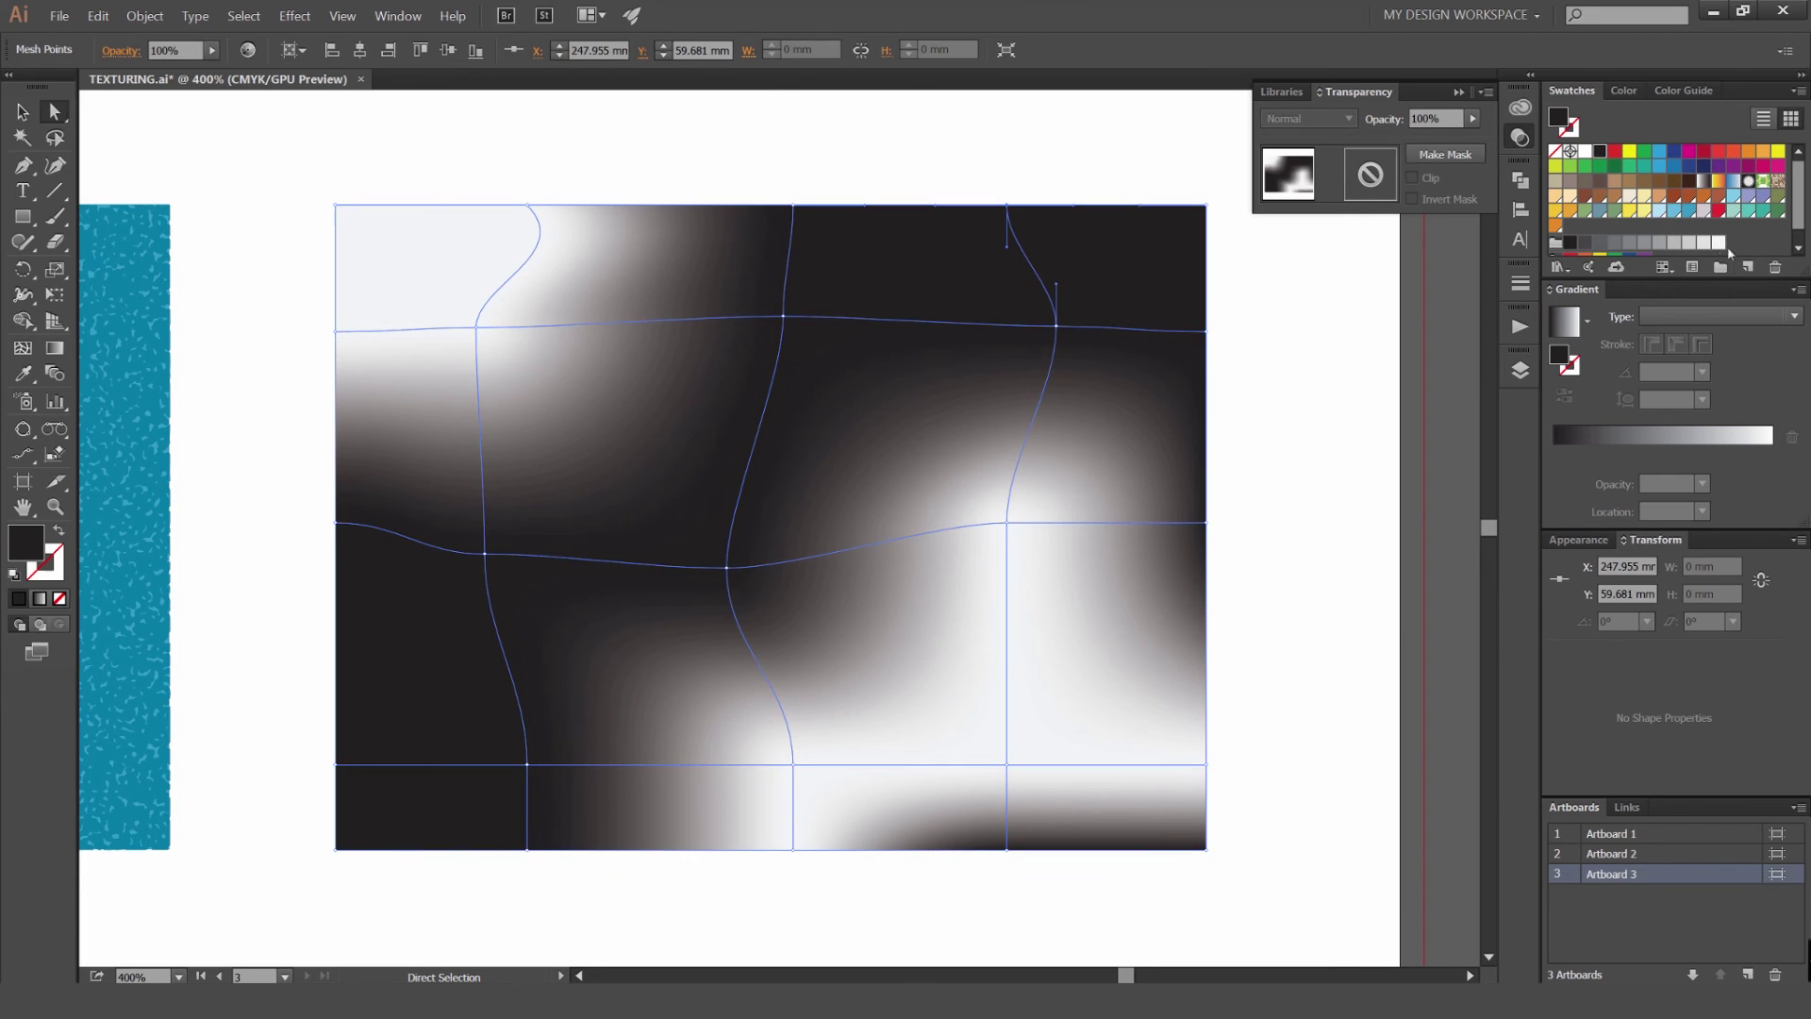
left_click(1717, 242)
left_click(1070, 151)
Apply the Pixelate Mezzotint effect to the whole gradient mesh with the type set to Grainy Dots.
key("v")
scroll(1069, 151, "down", 1)
left_click_drag(1072, 151, 1014, 176)
left_click(968, 358)
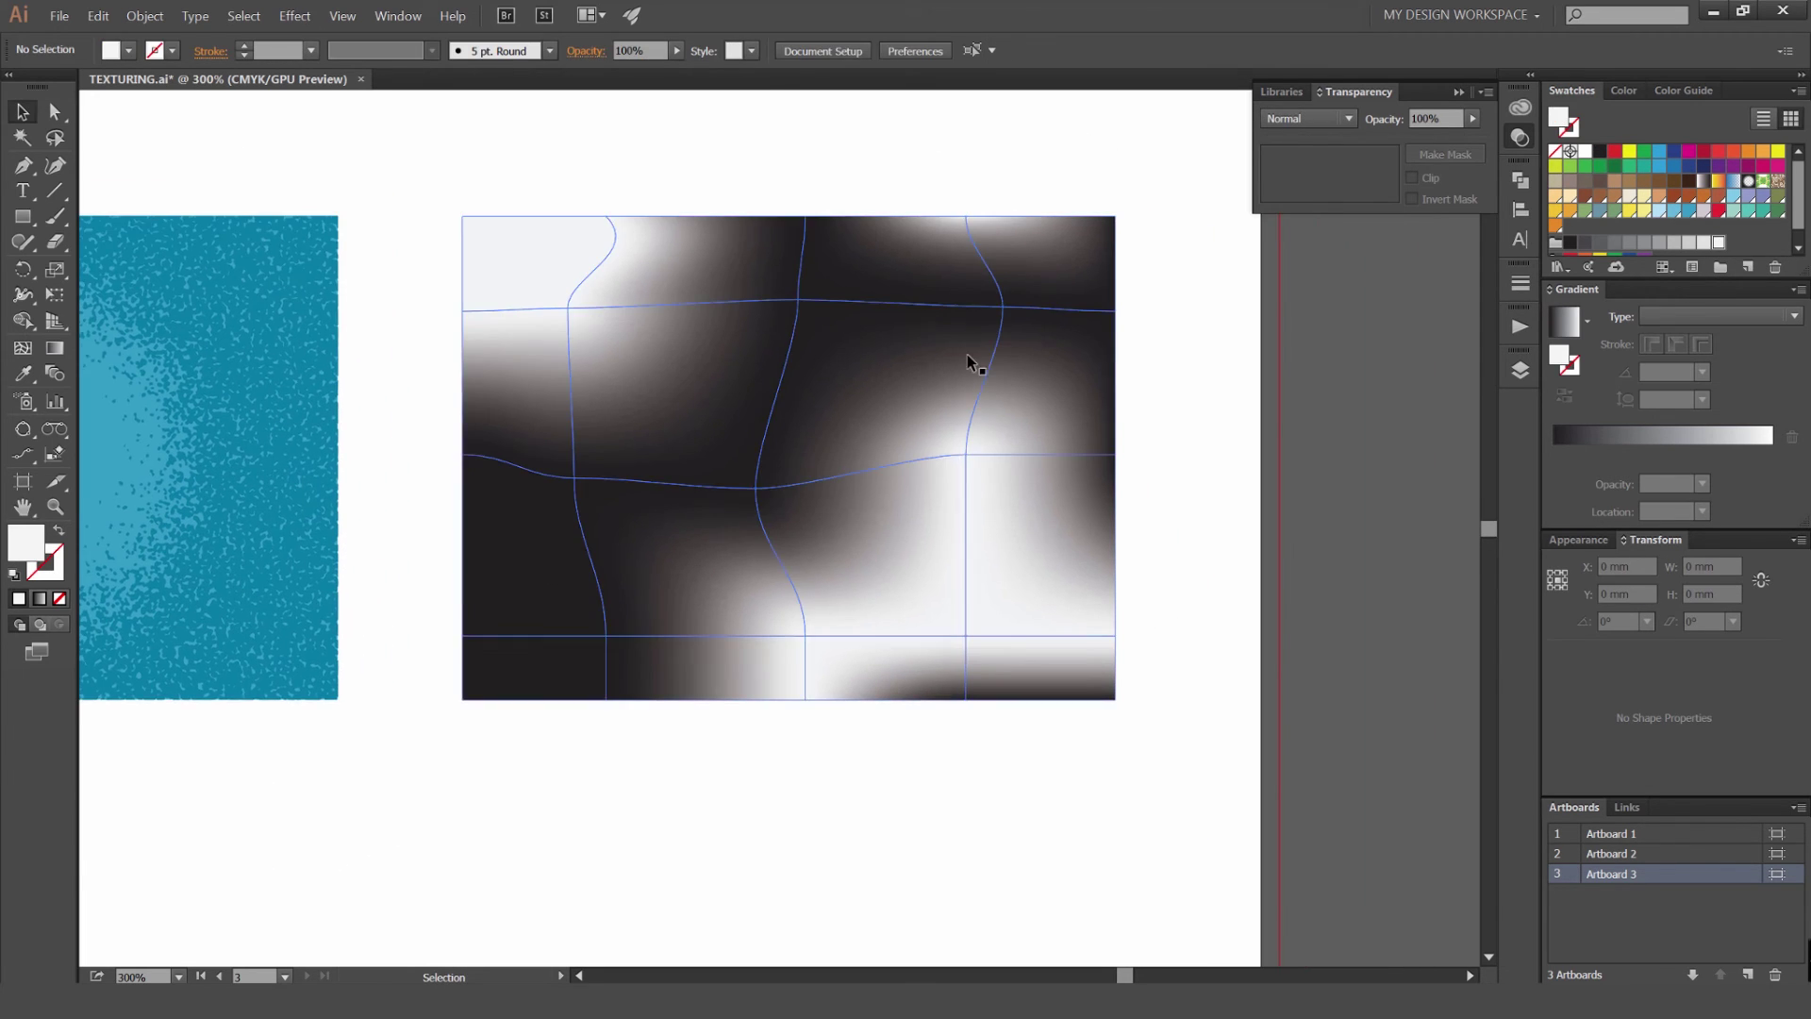
left_click(295, 16)
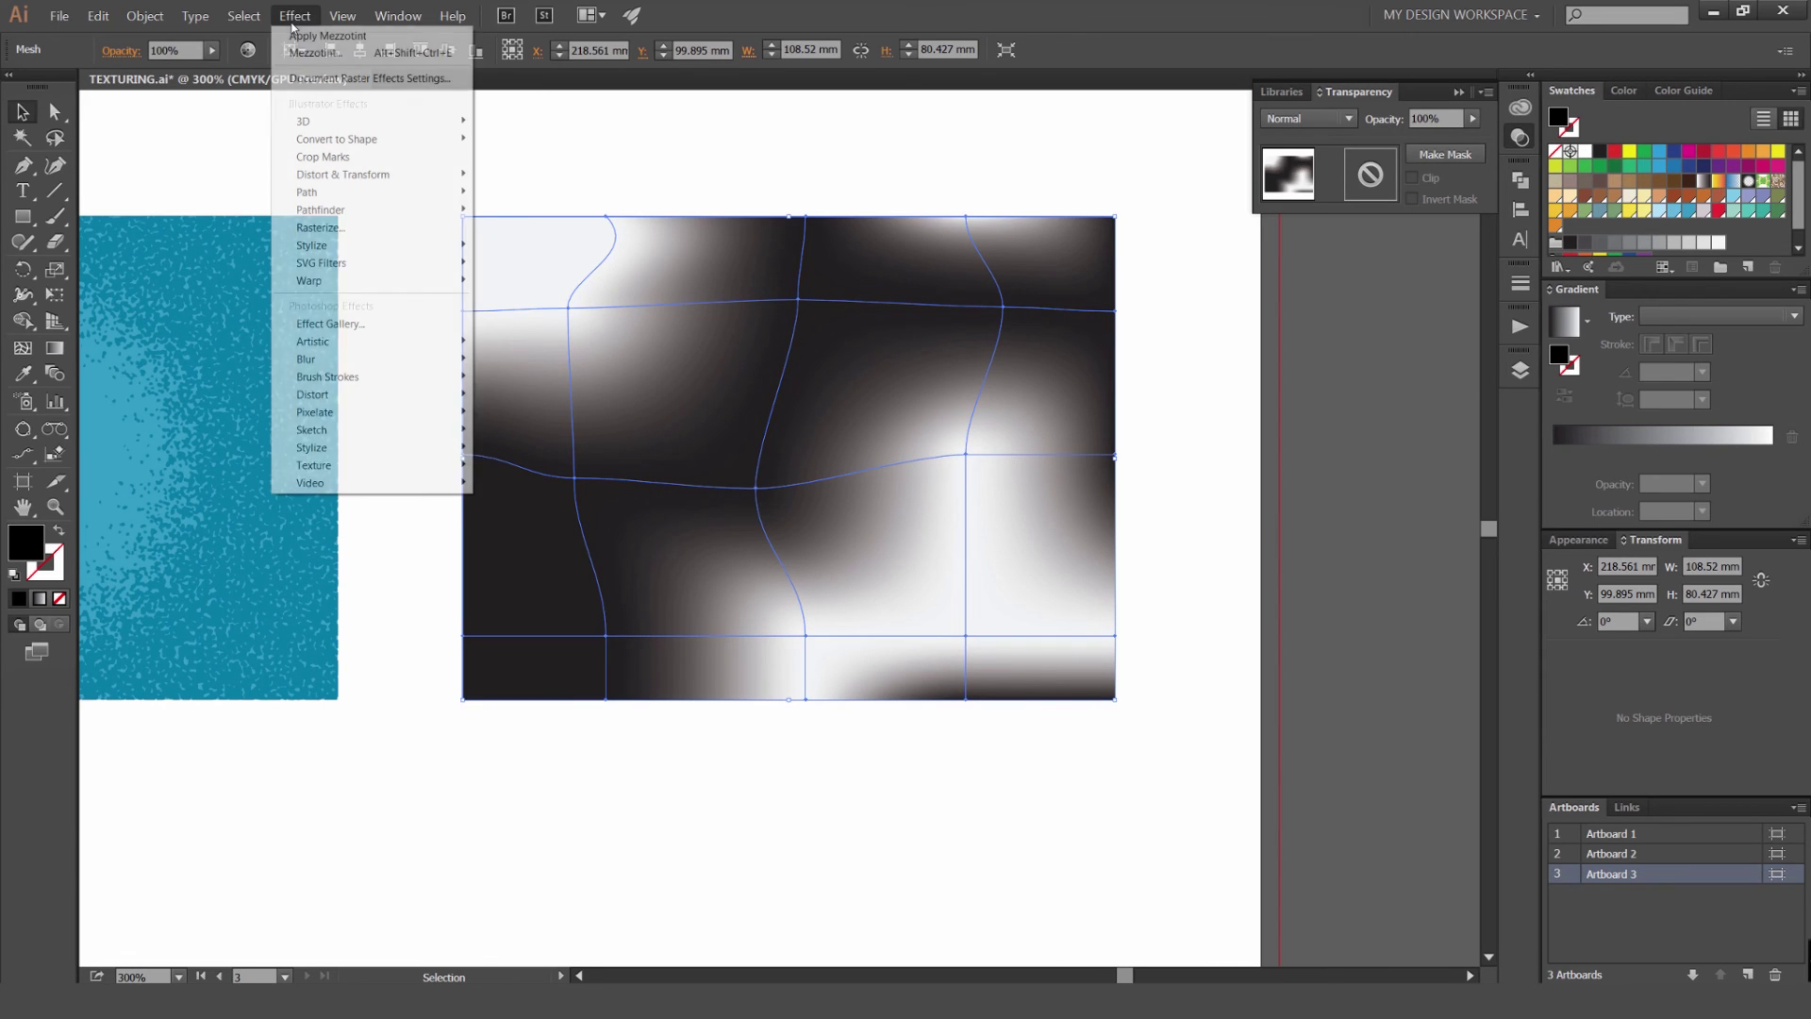
mouse_move(362, 396)
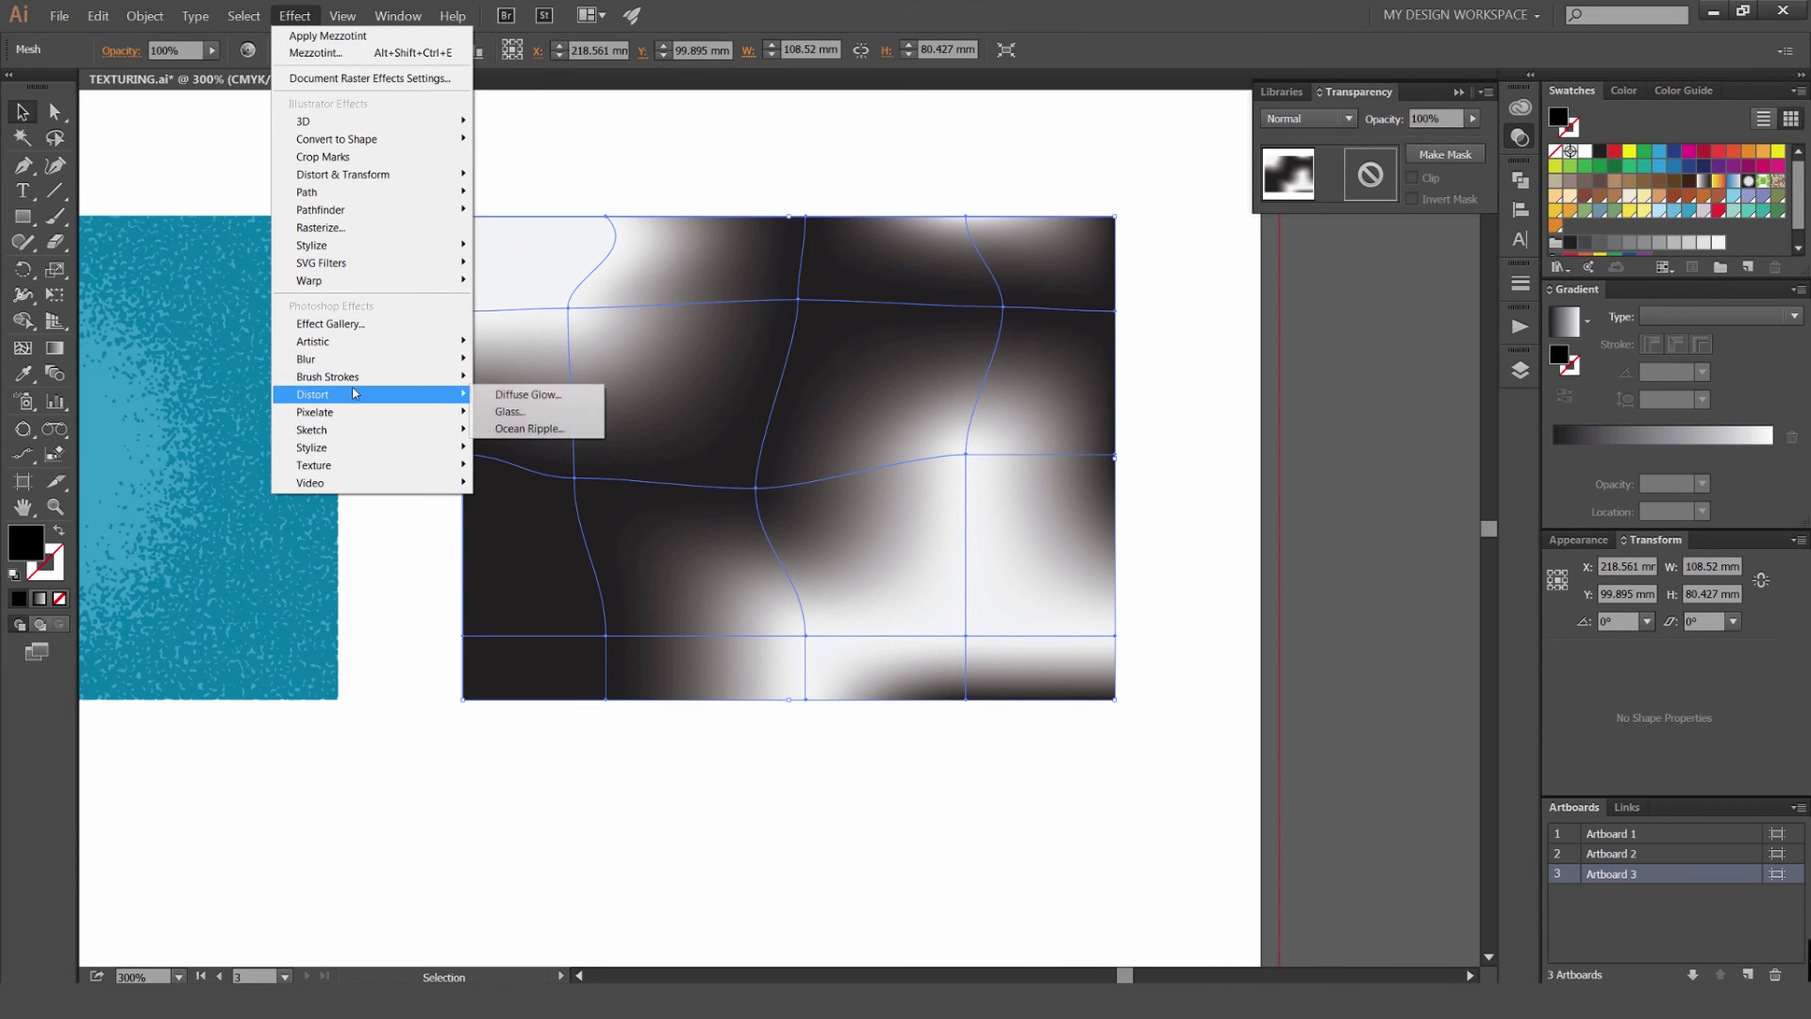
left_click(528, 446)
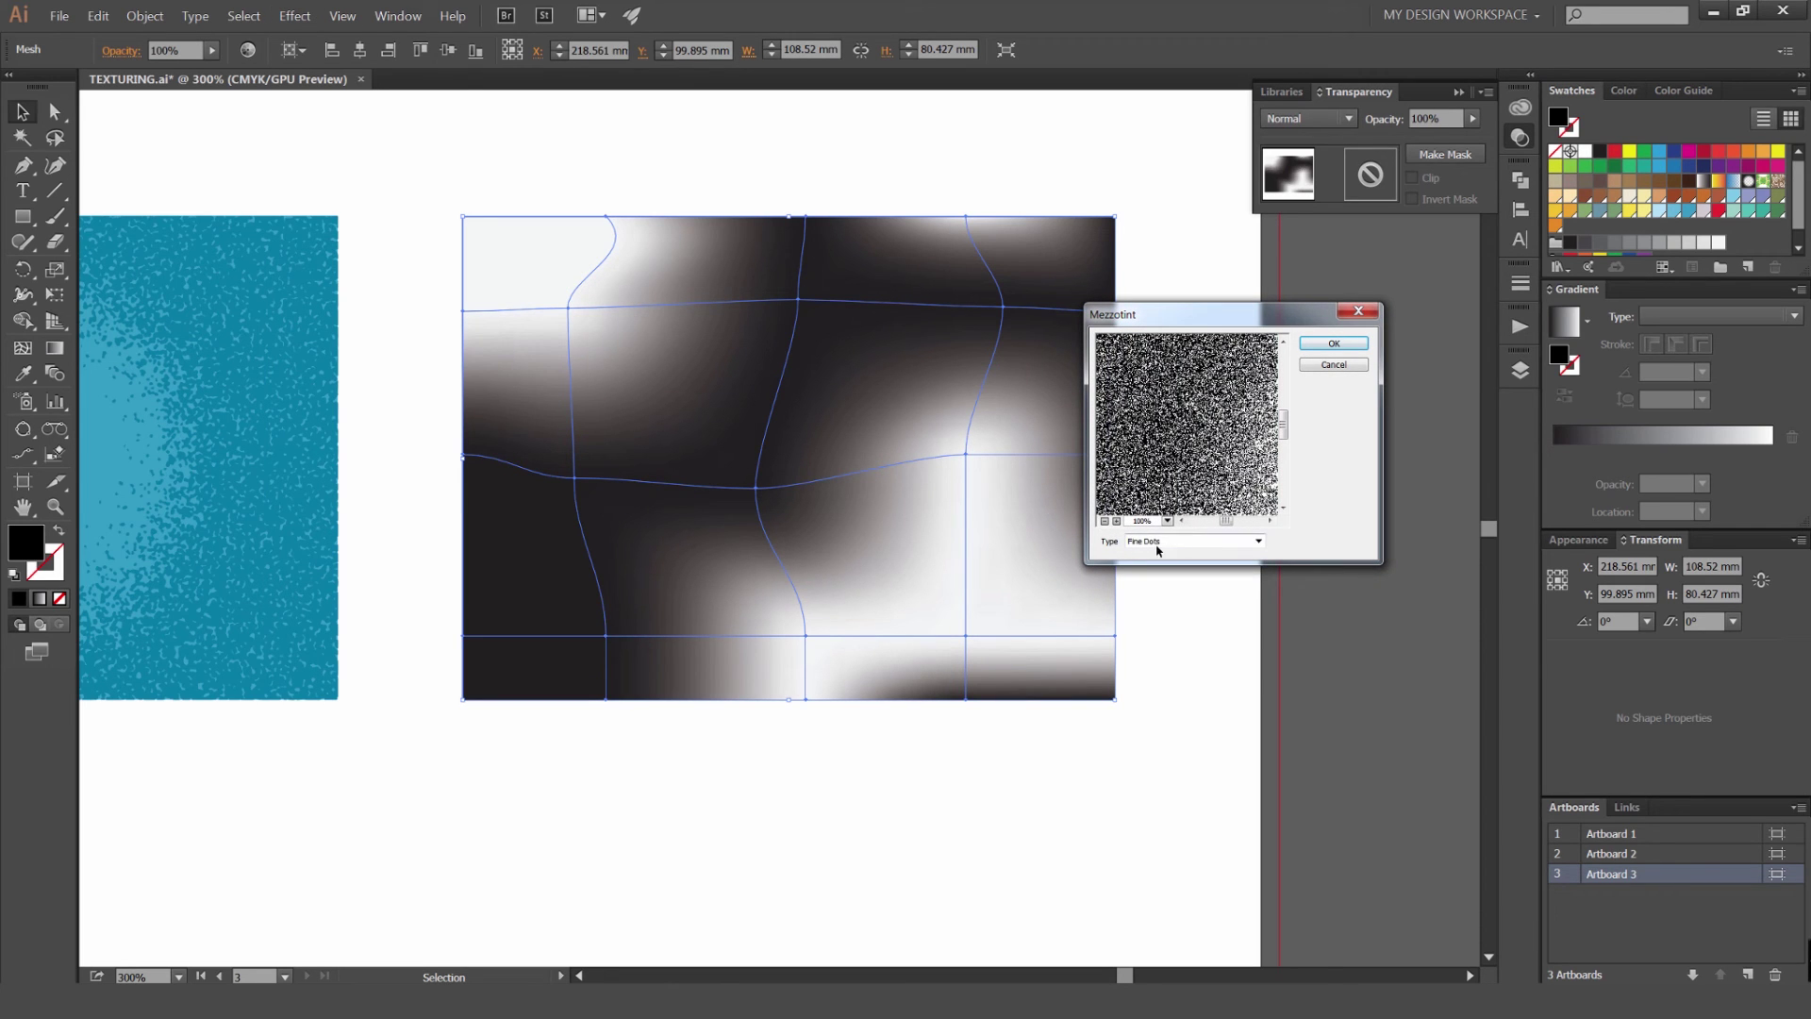
left_click(1157, 542)
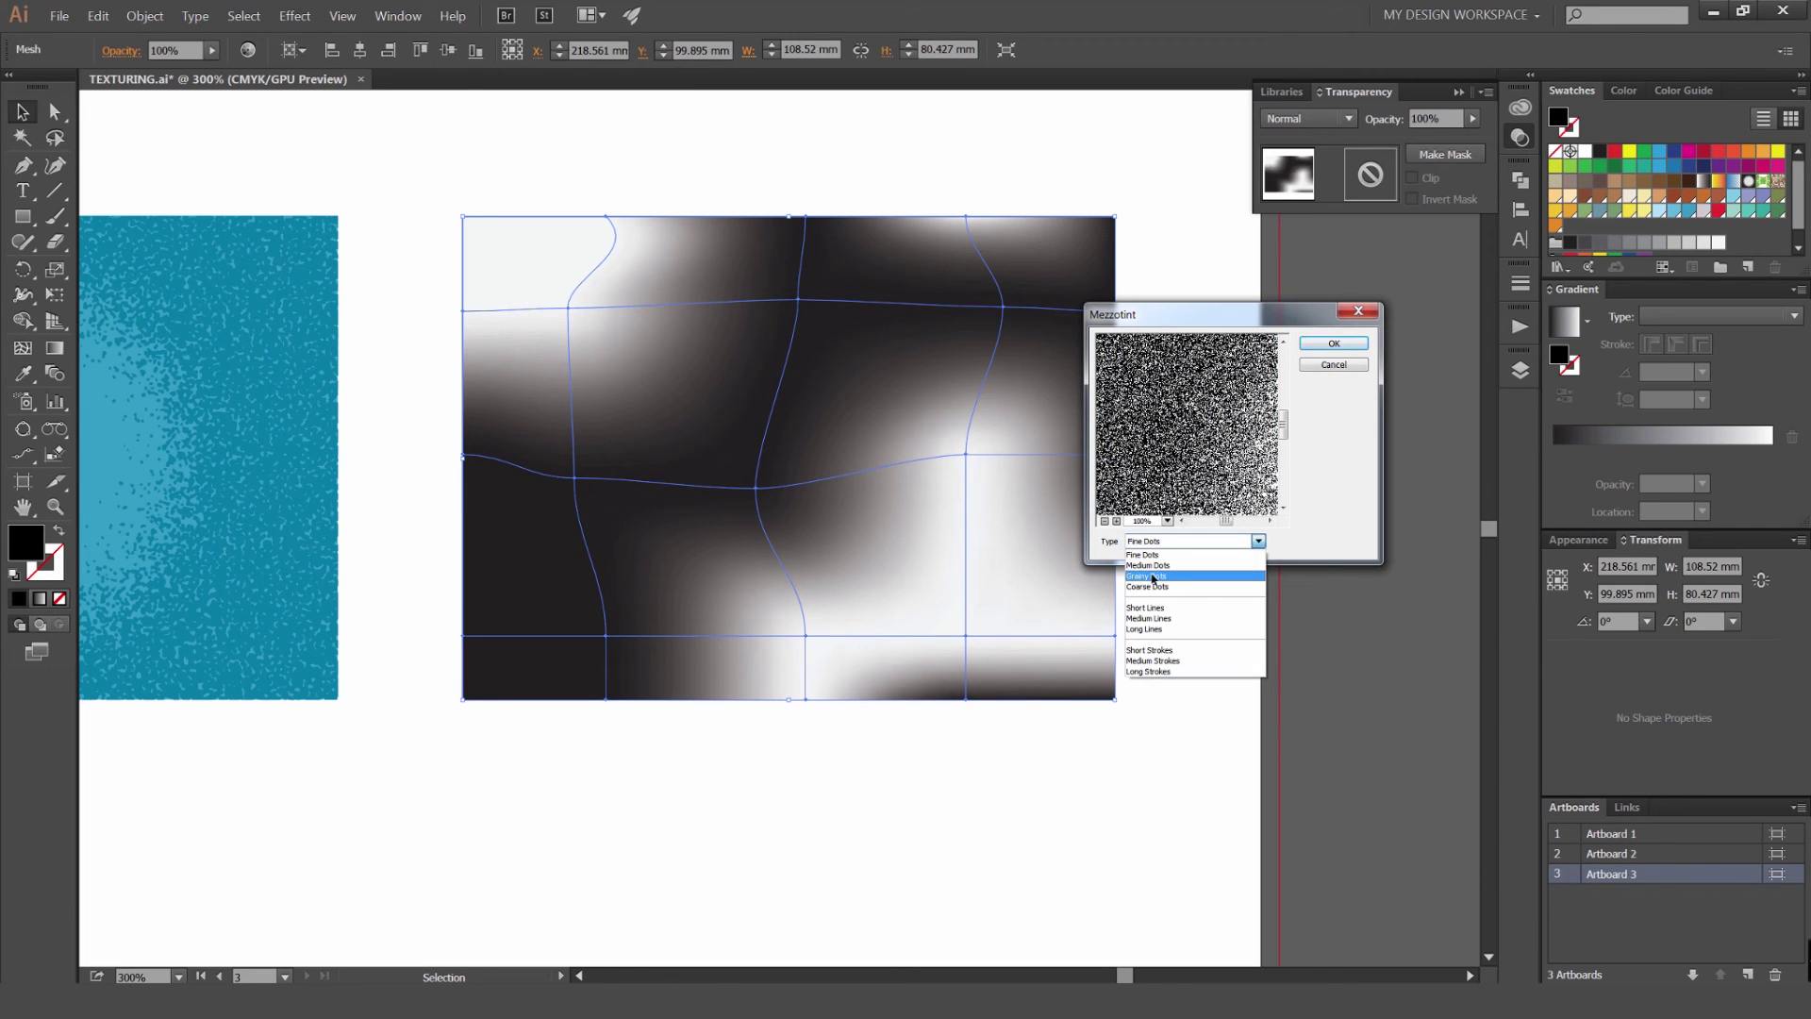
left_click(1154, 576)
left_click(1343, 346)
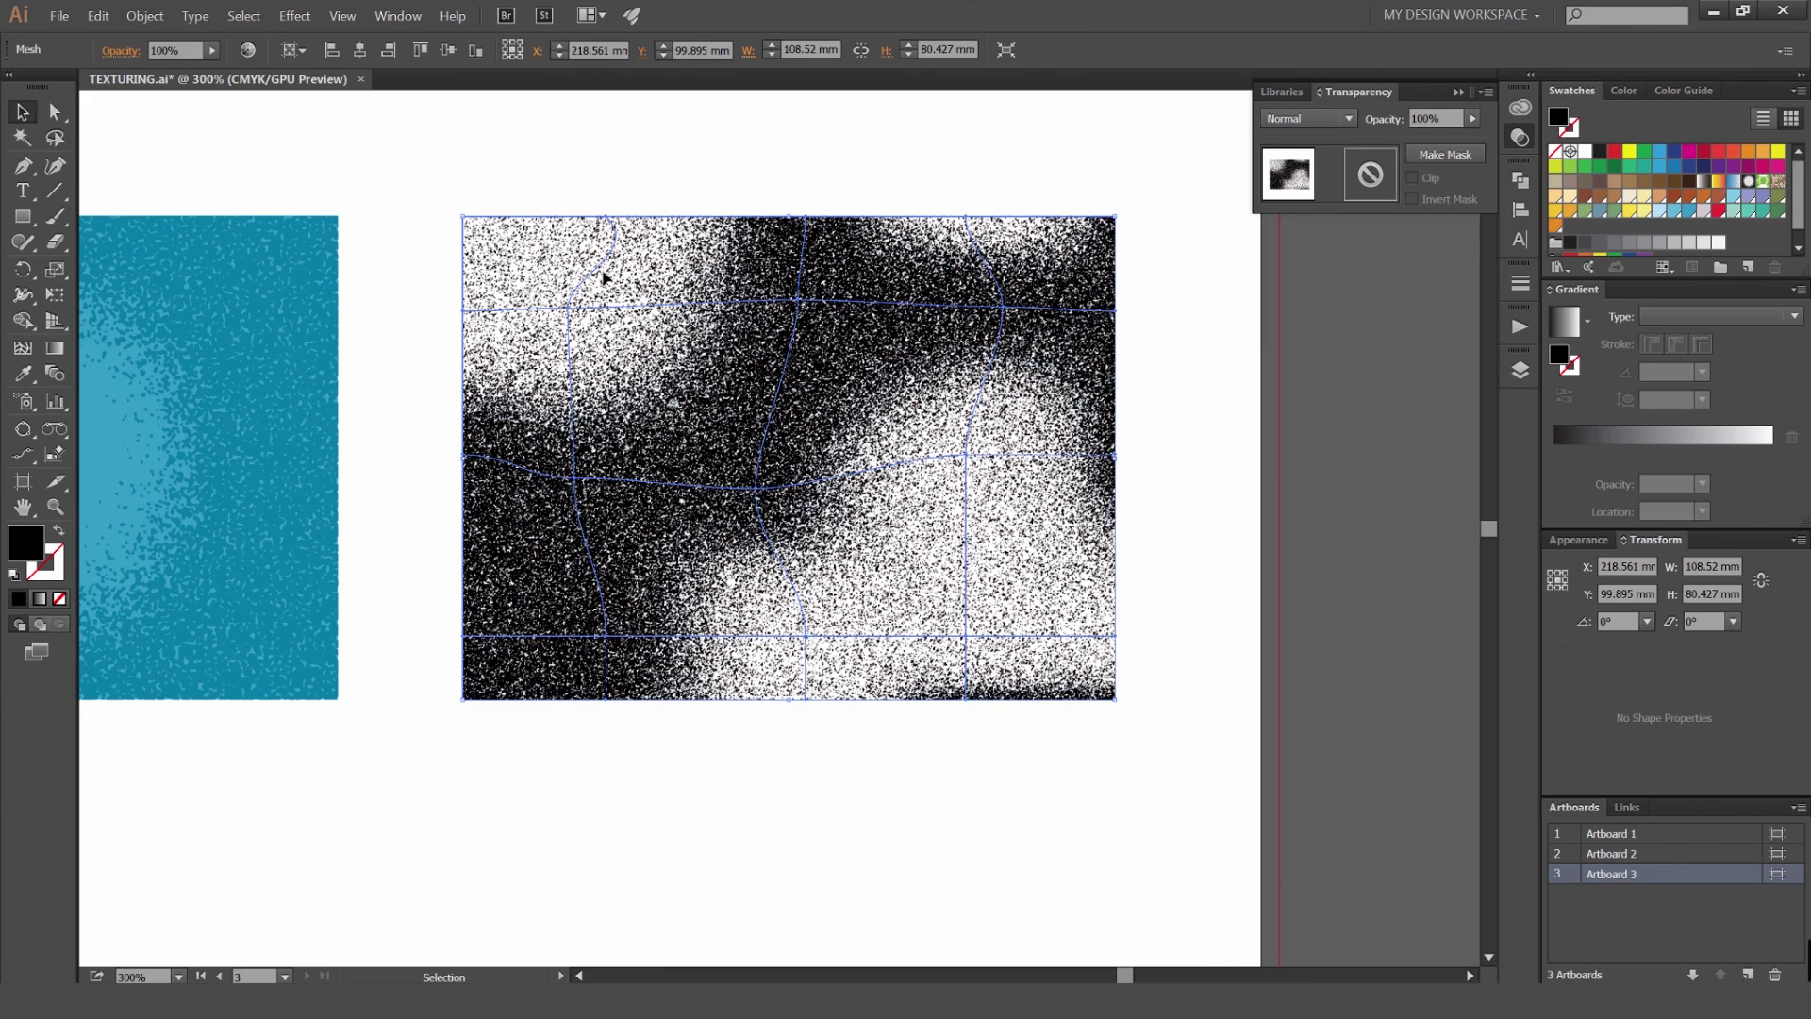
Rasterize the mezzotint mesh and Image Trace the resulting image with the default preset.
left_click(144, 16)
left_click(184, 223)
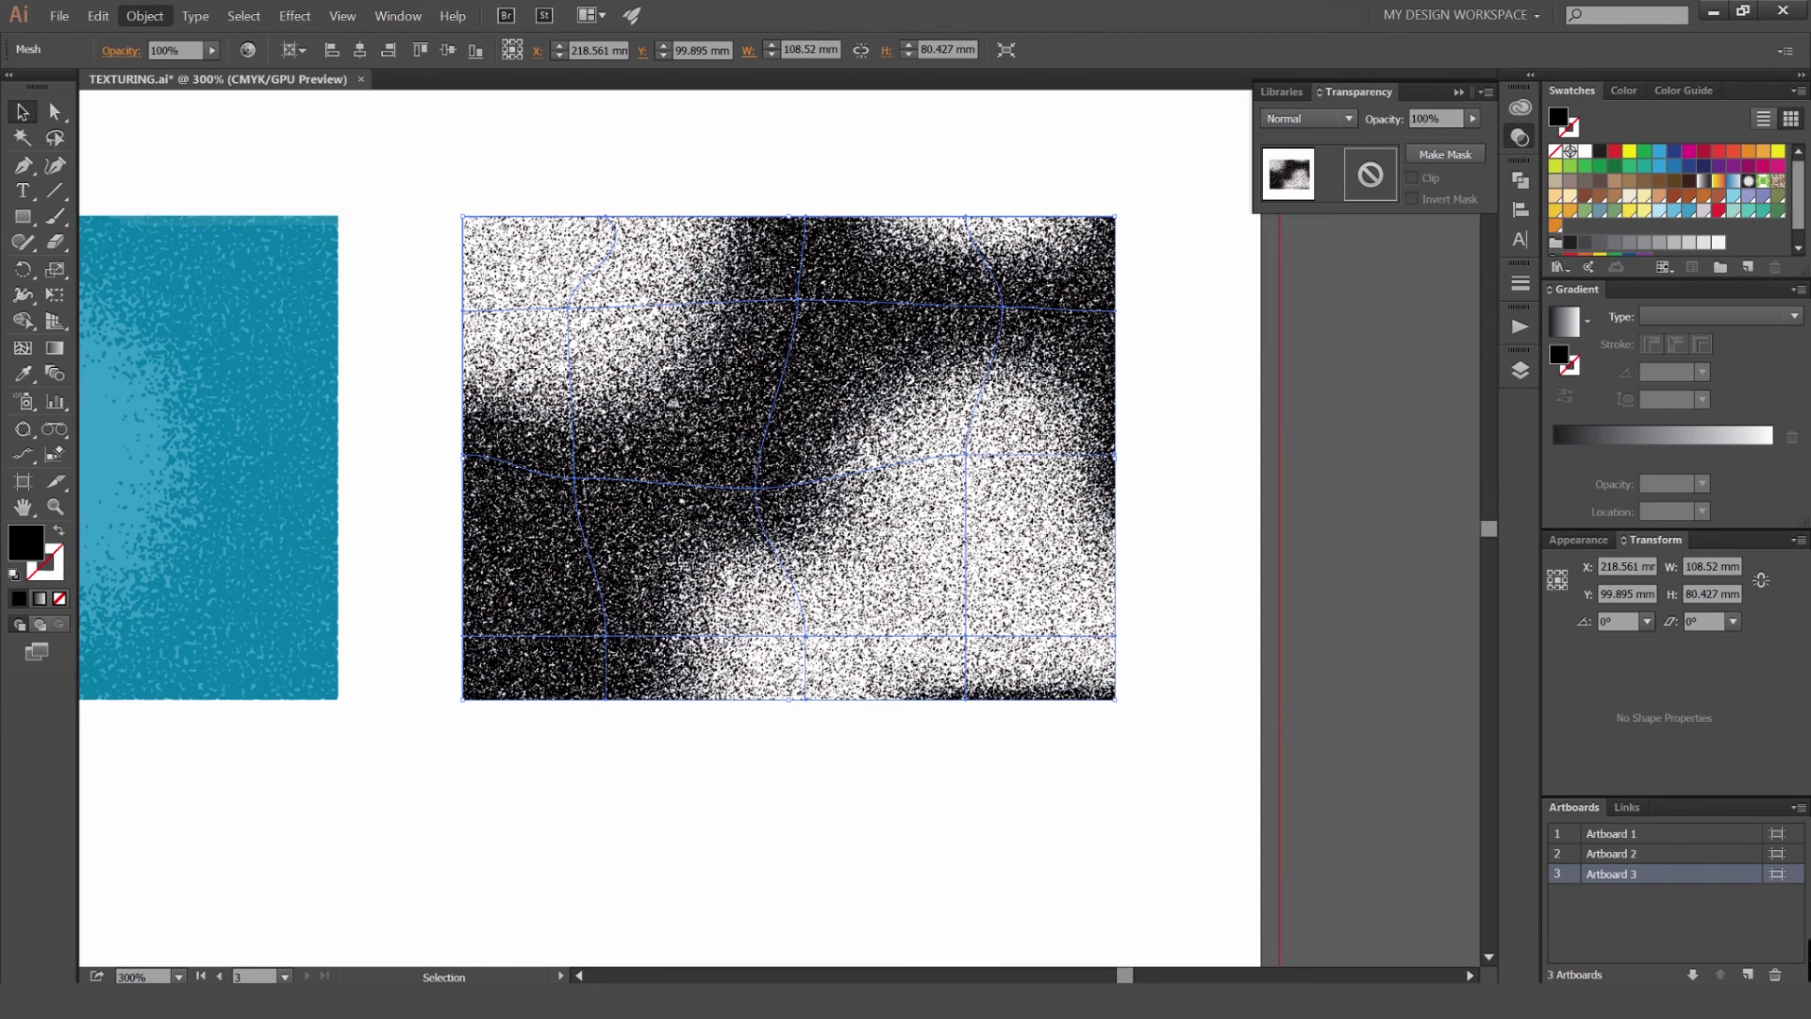
left_click(1195, 665)
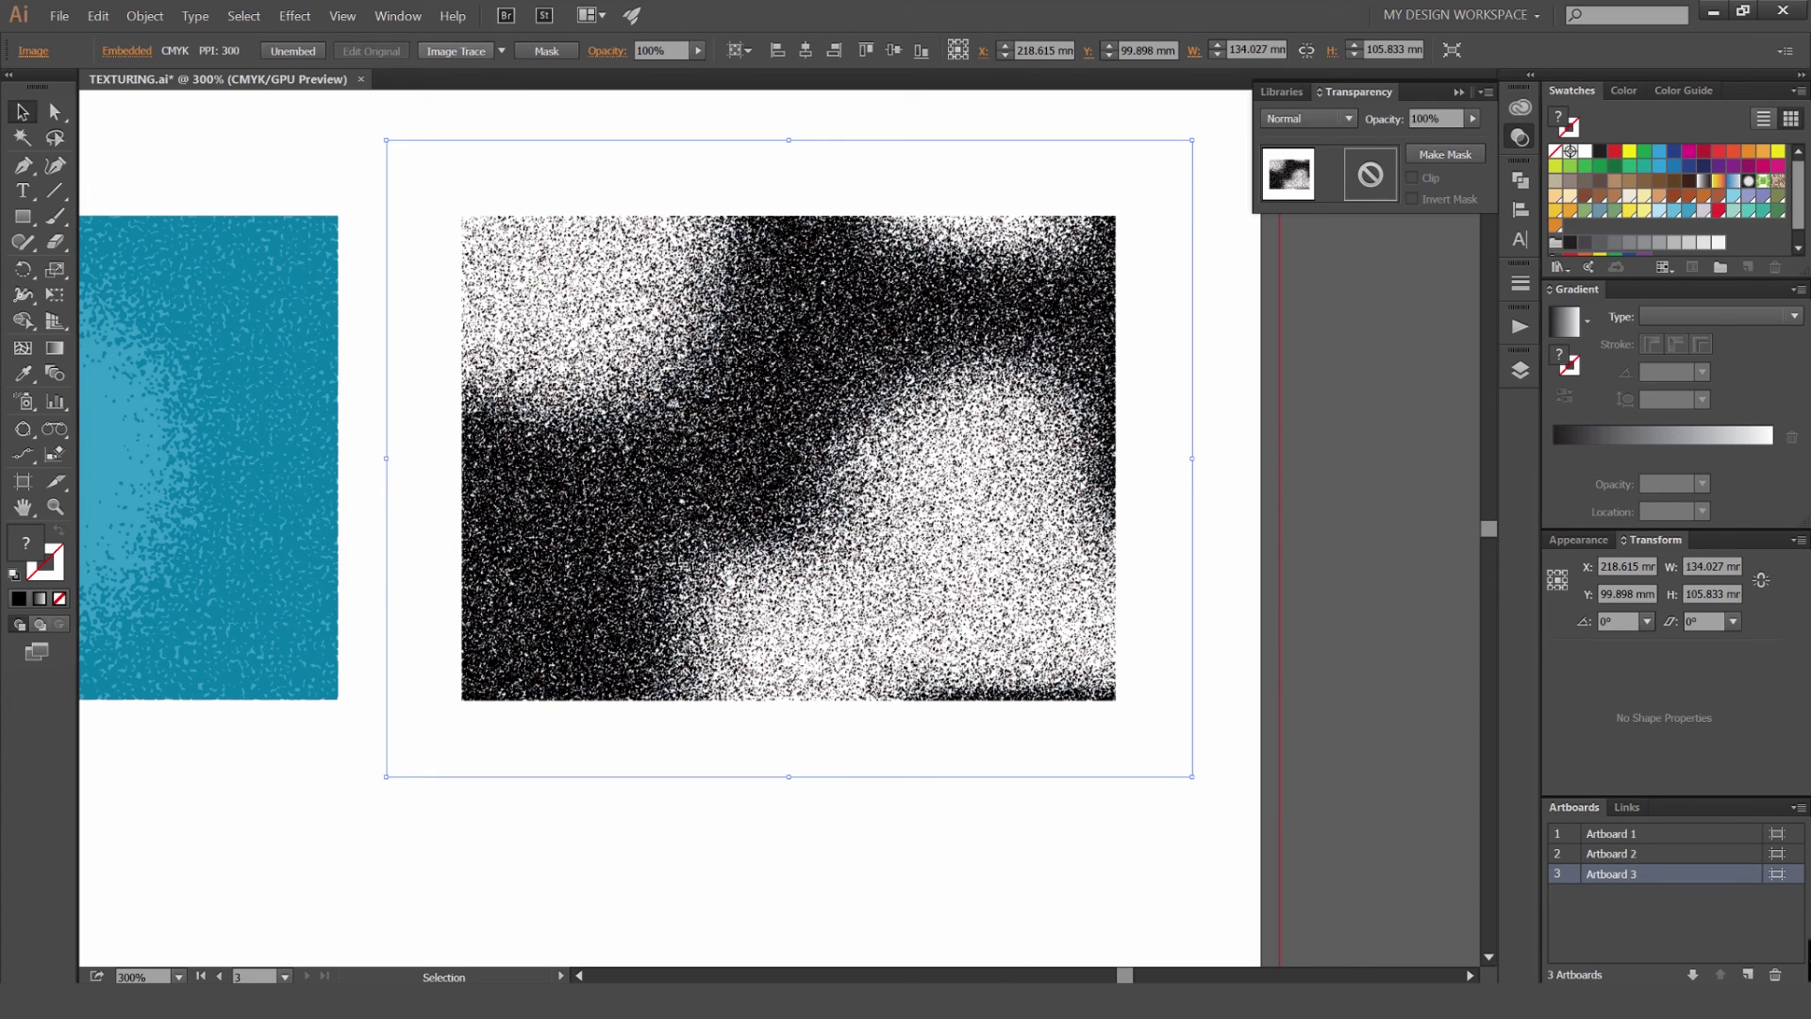
left_click(455, 51)
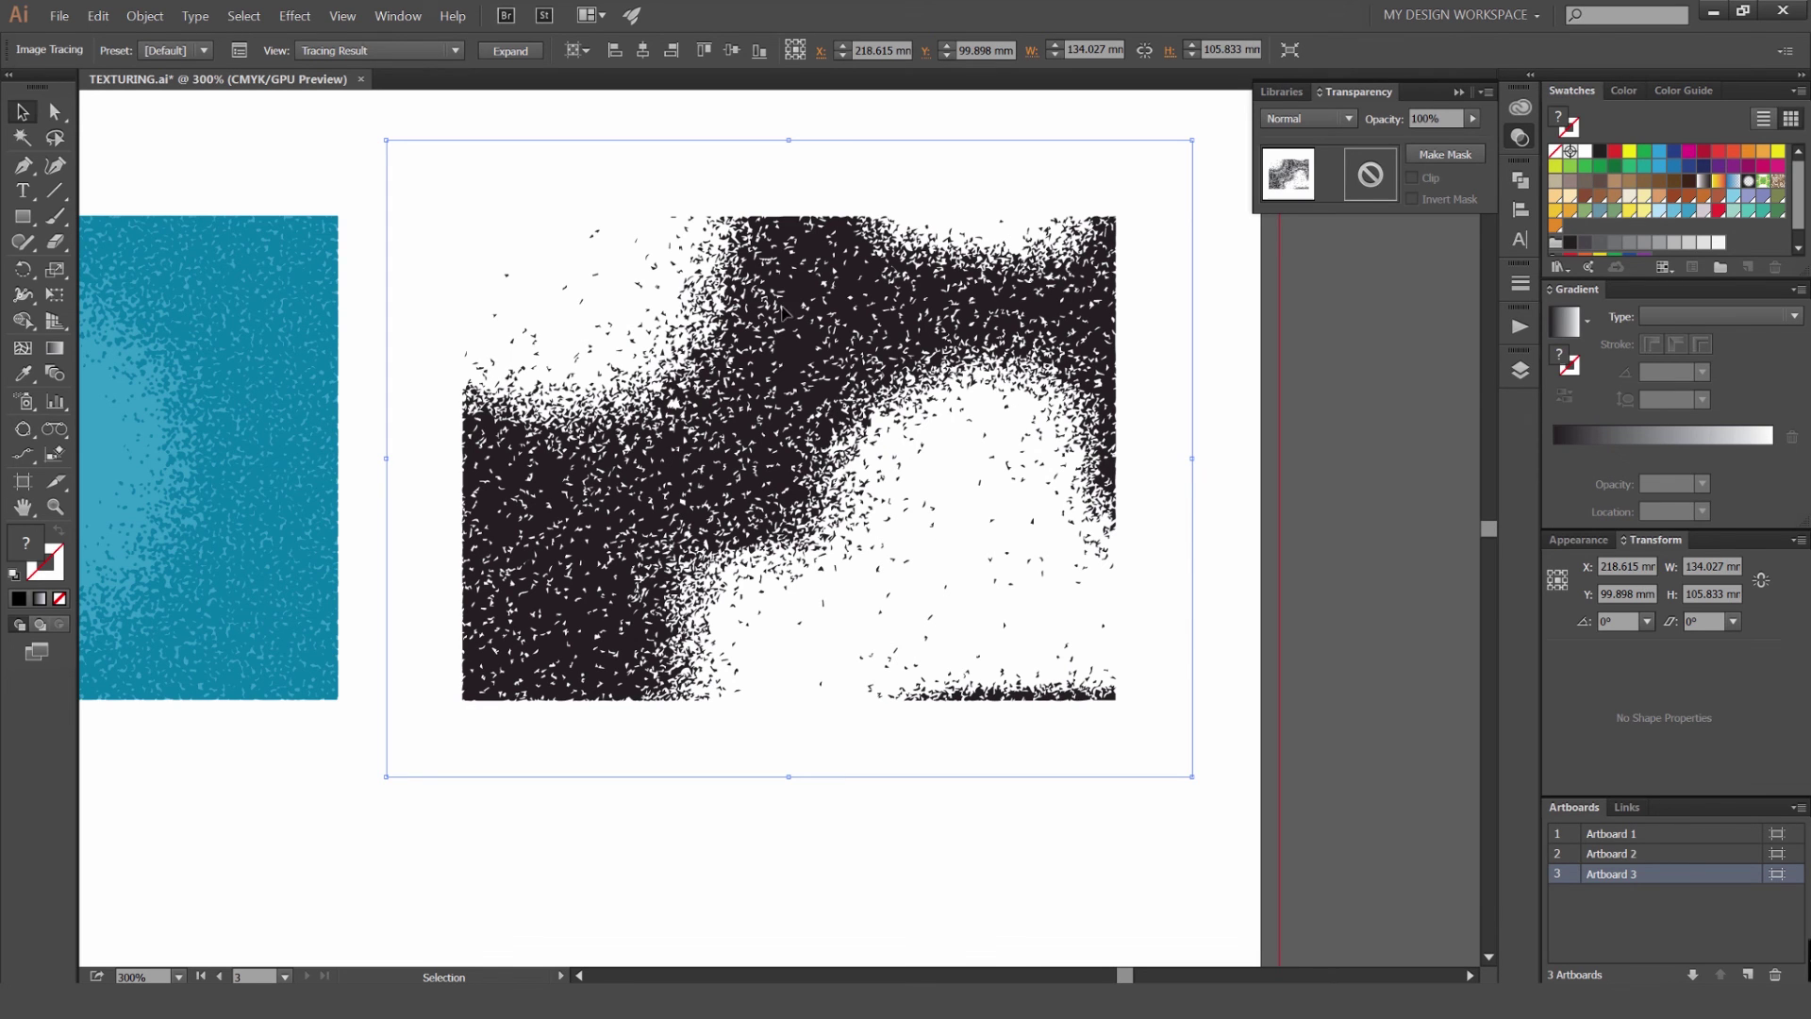
Set the mezzotint mesh tracing to ignore white and expand it into vector paths.
scroll(883, 263, "down", 1)
scroll(1117, 298, "up", 1)
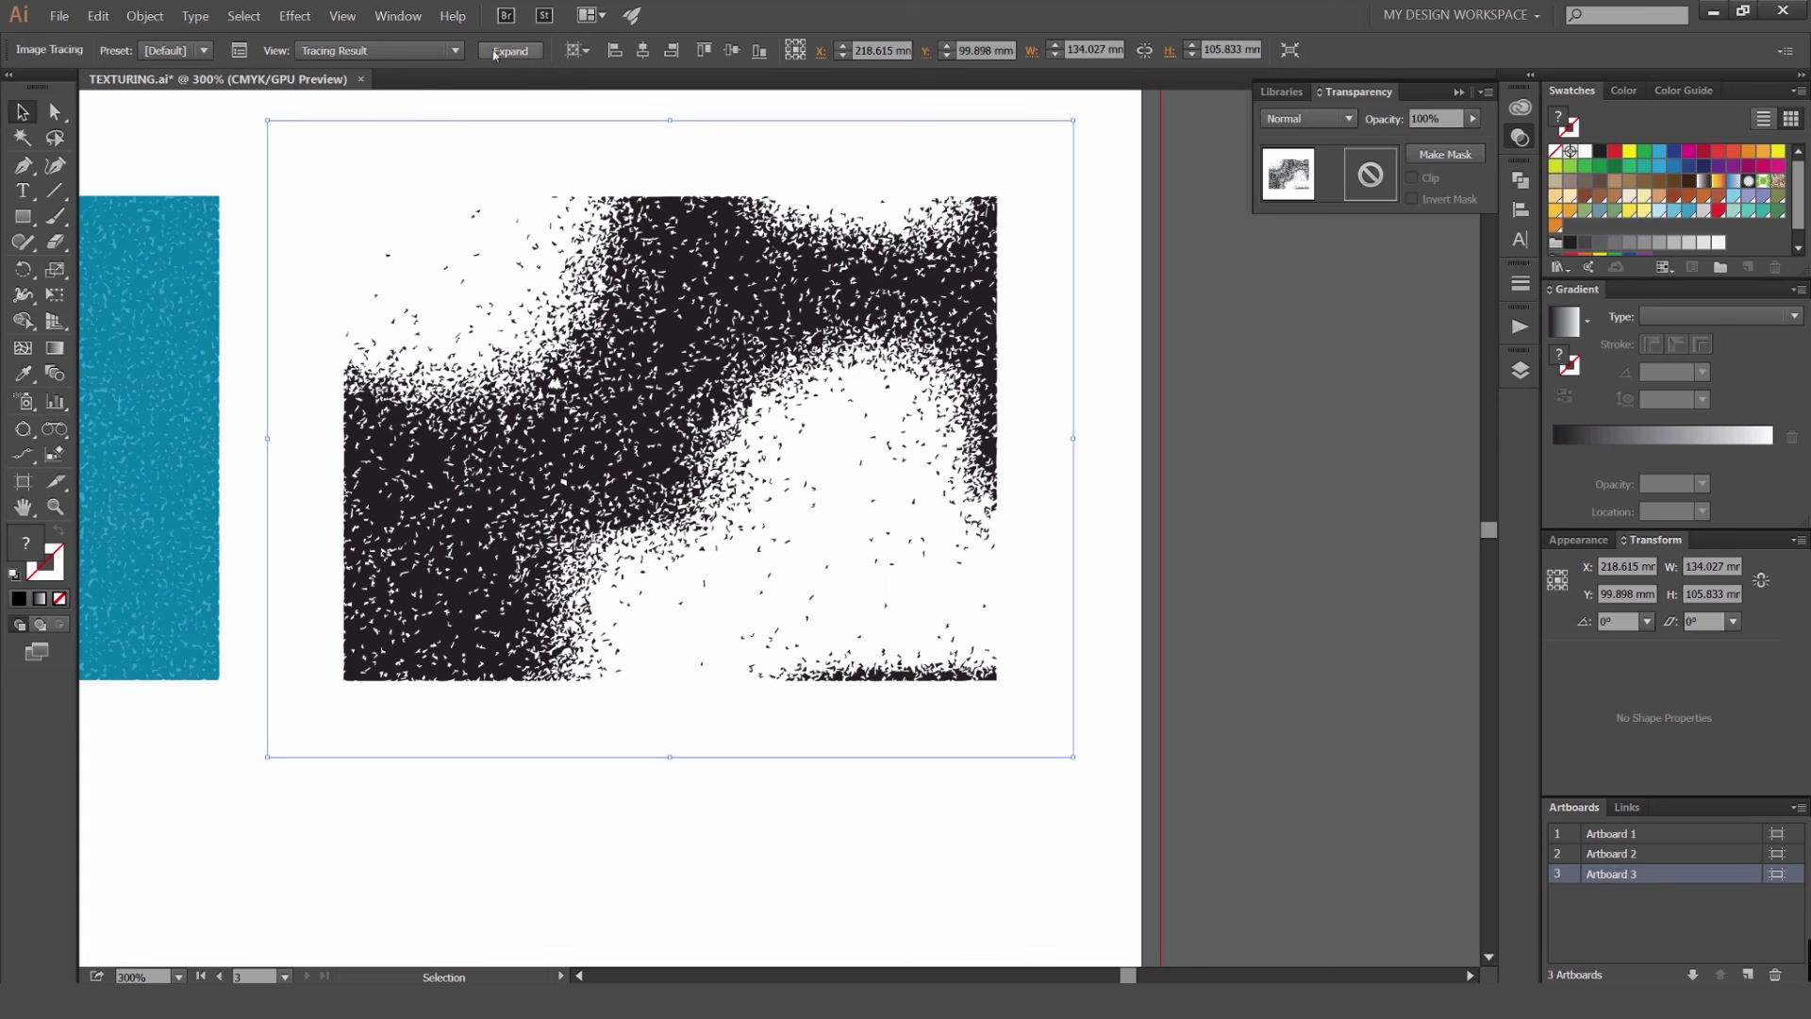
left_click(239, 50)
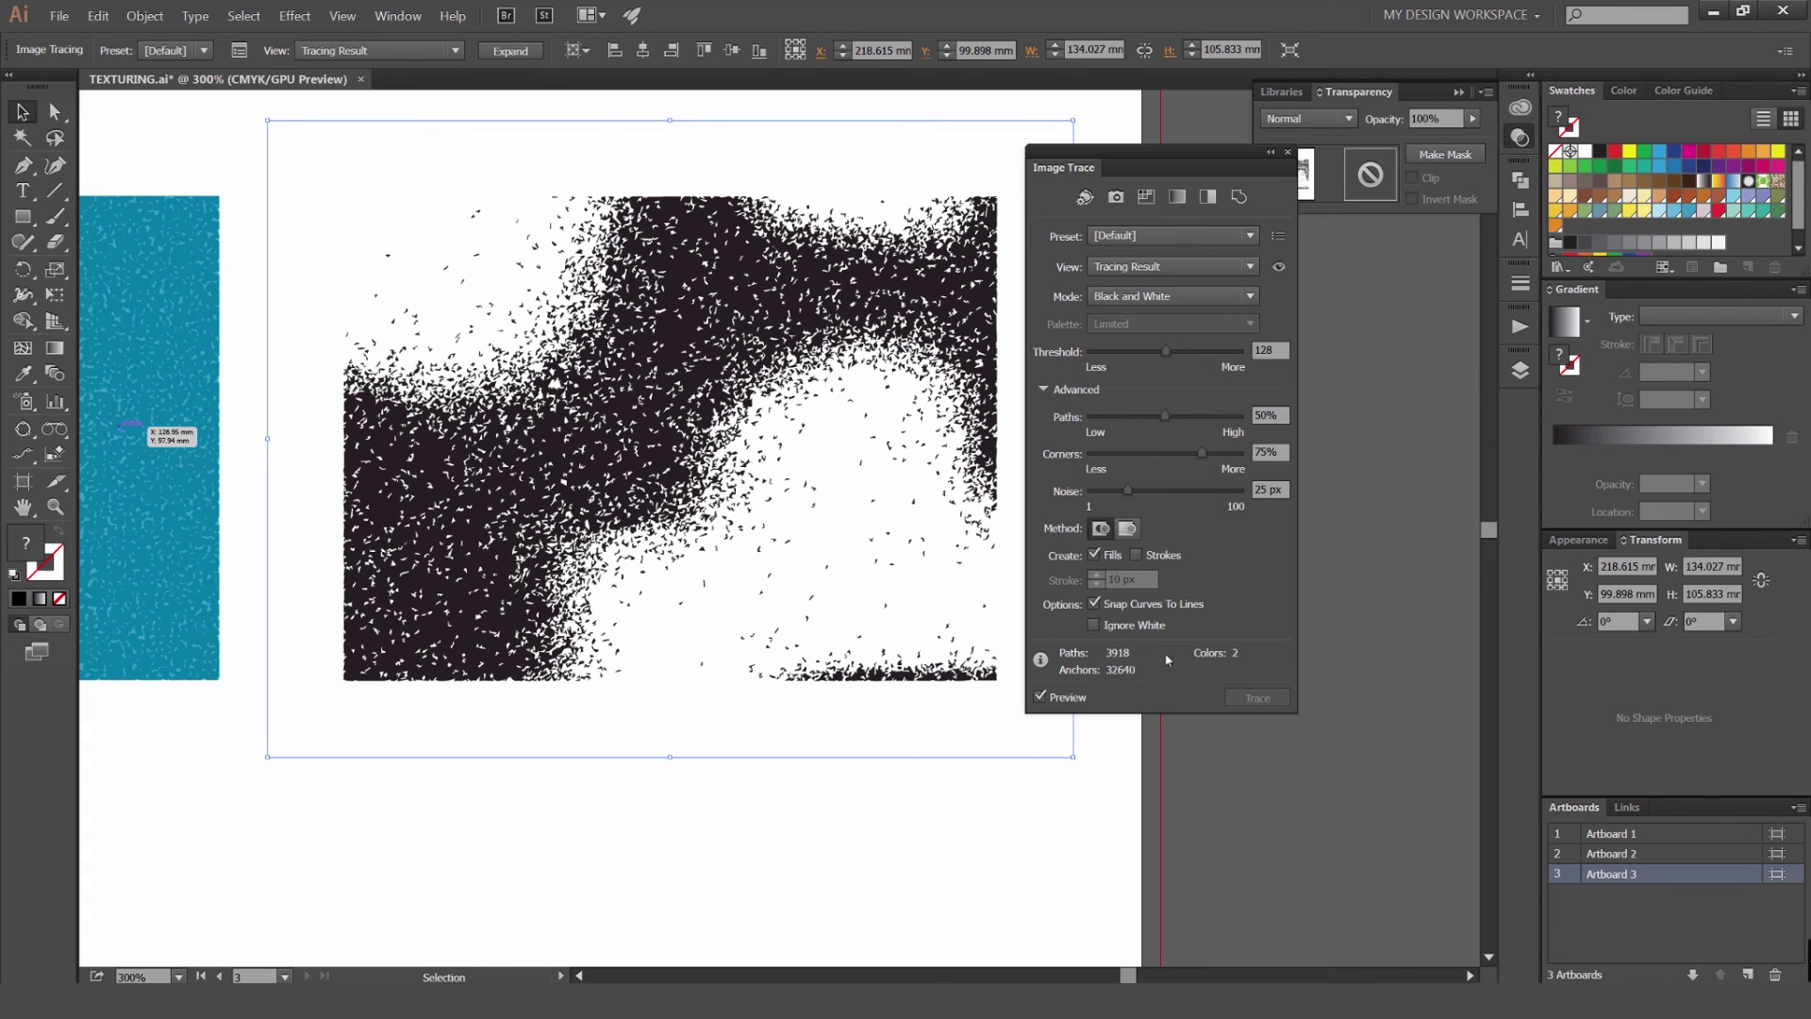
left_click(1130, 627)
left_click(510, 51)
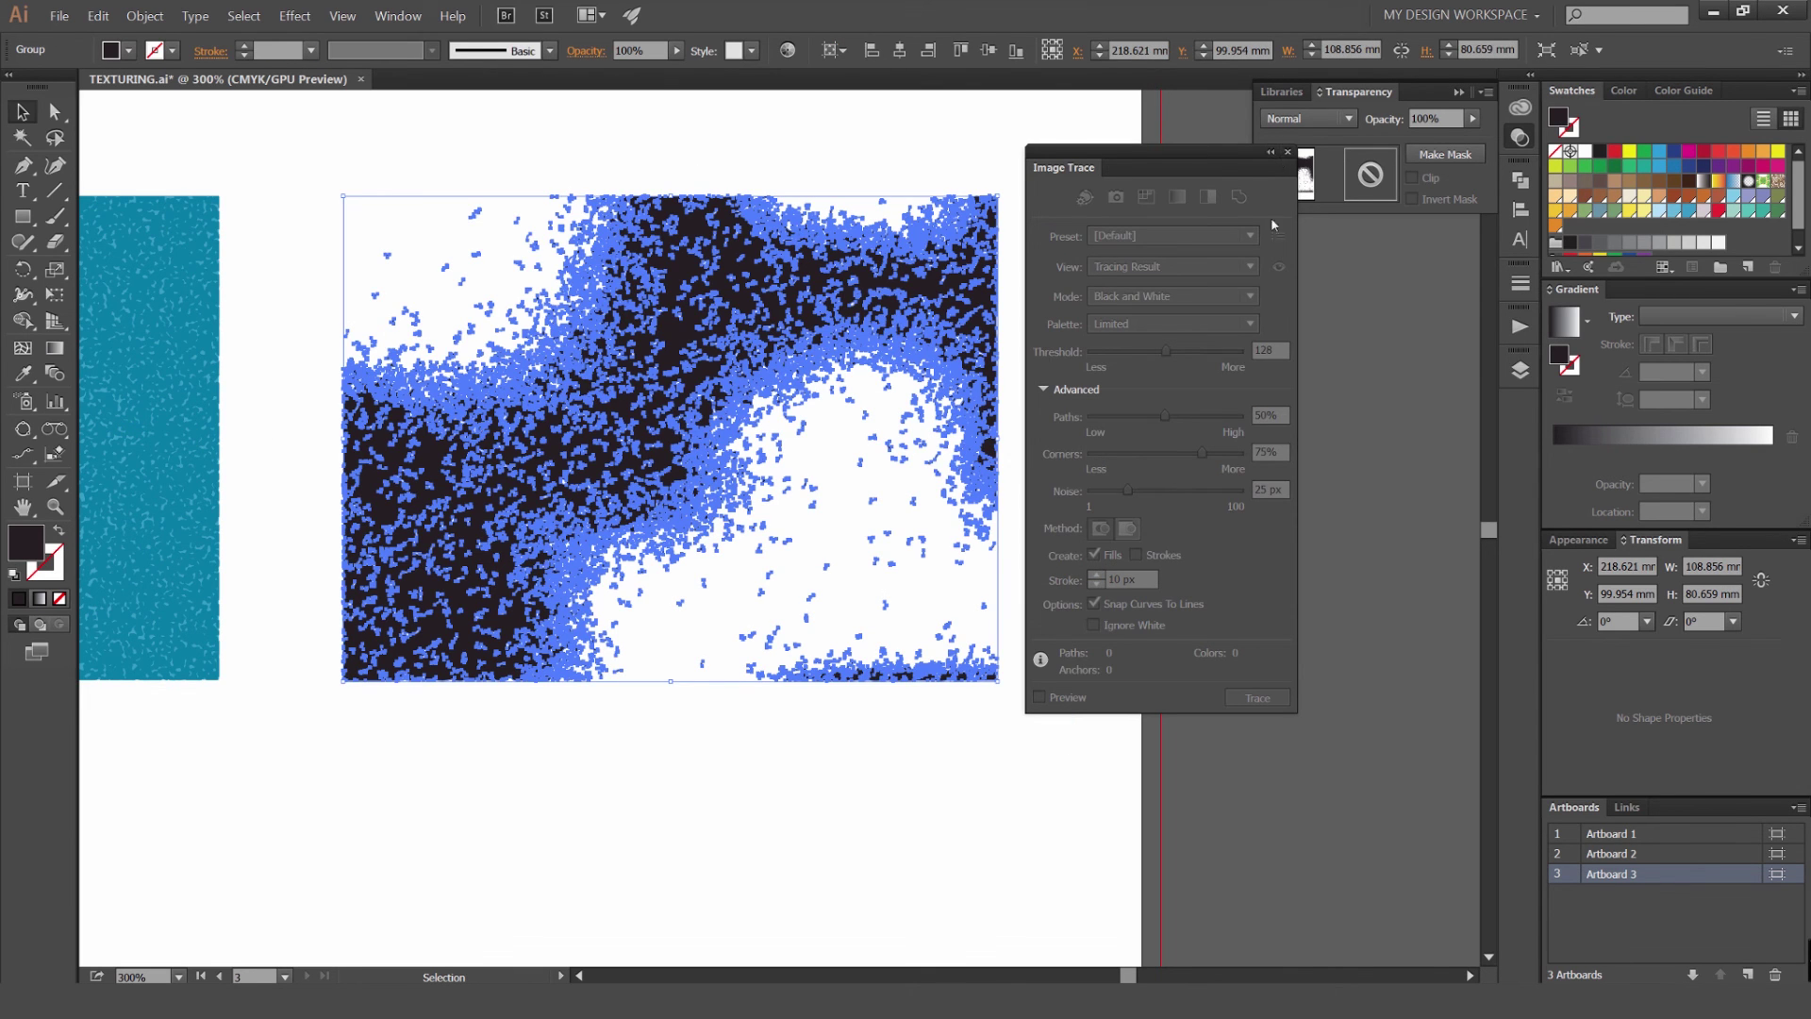
left_click(1287, 152)
Fill the expanded mezzotint texture with the teal-green swatch and deselect it.
left_click(1158, 372)
scroll(1159, 371, "down", 2)
scroll(1034, 342, "up", 1)
left_click(1058, 345)
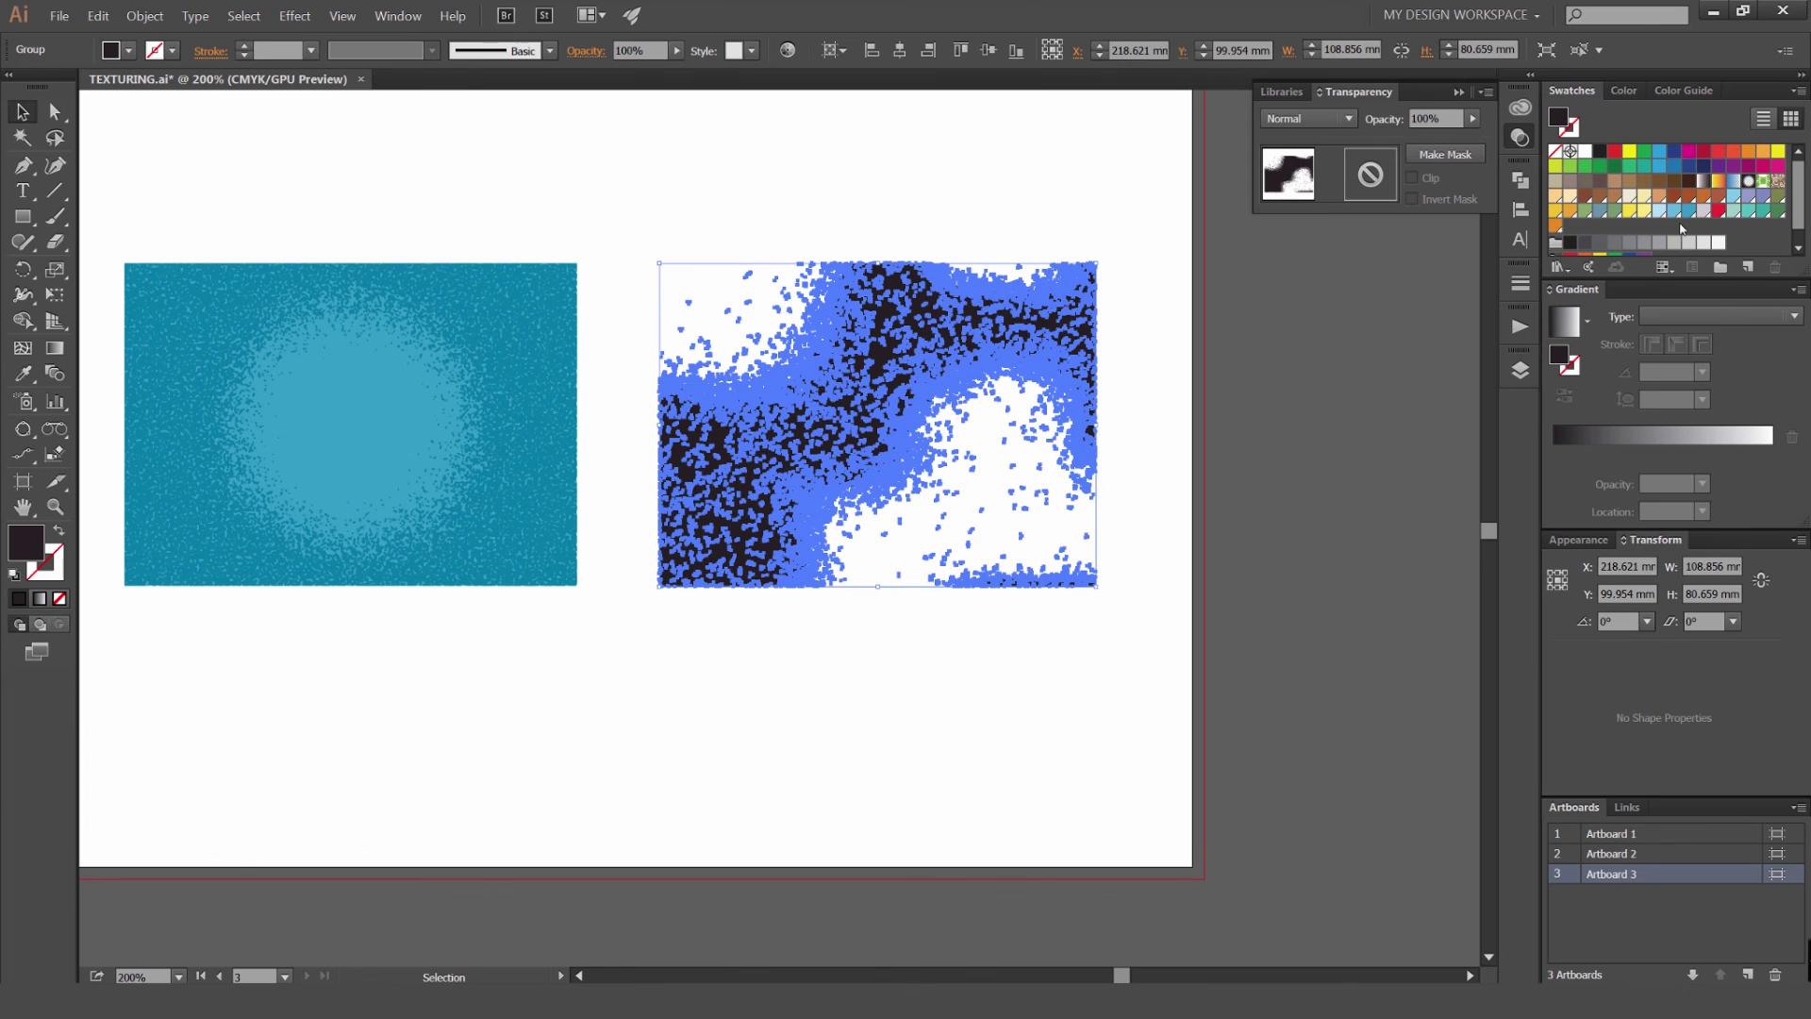
left_click(1763, 210)
left_click(1075, 172)
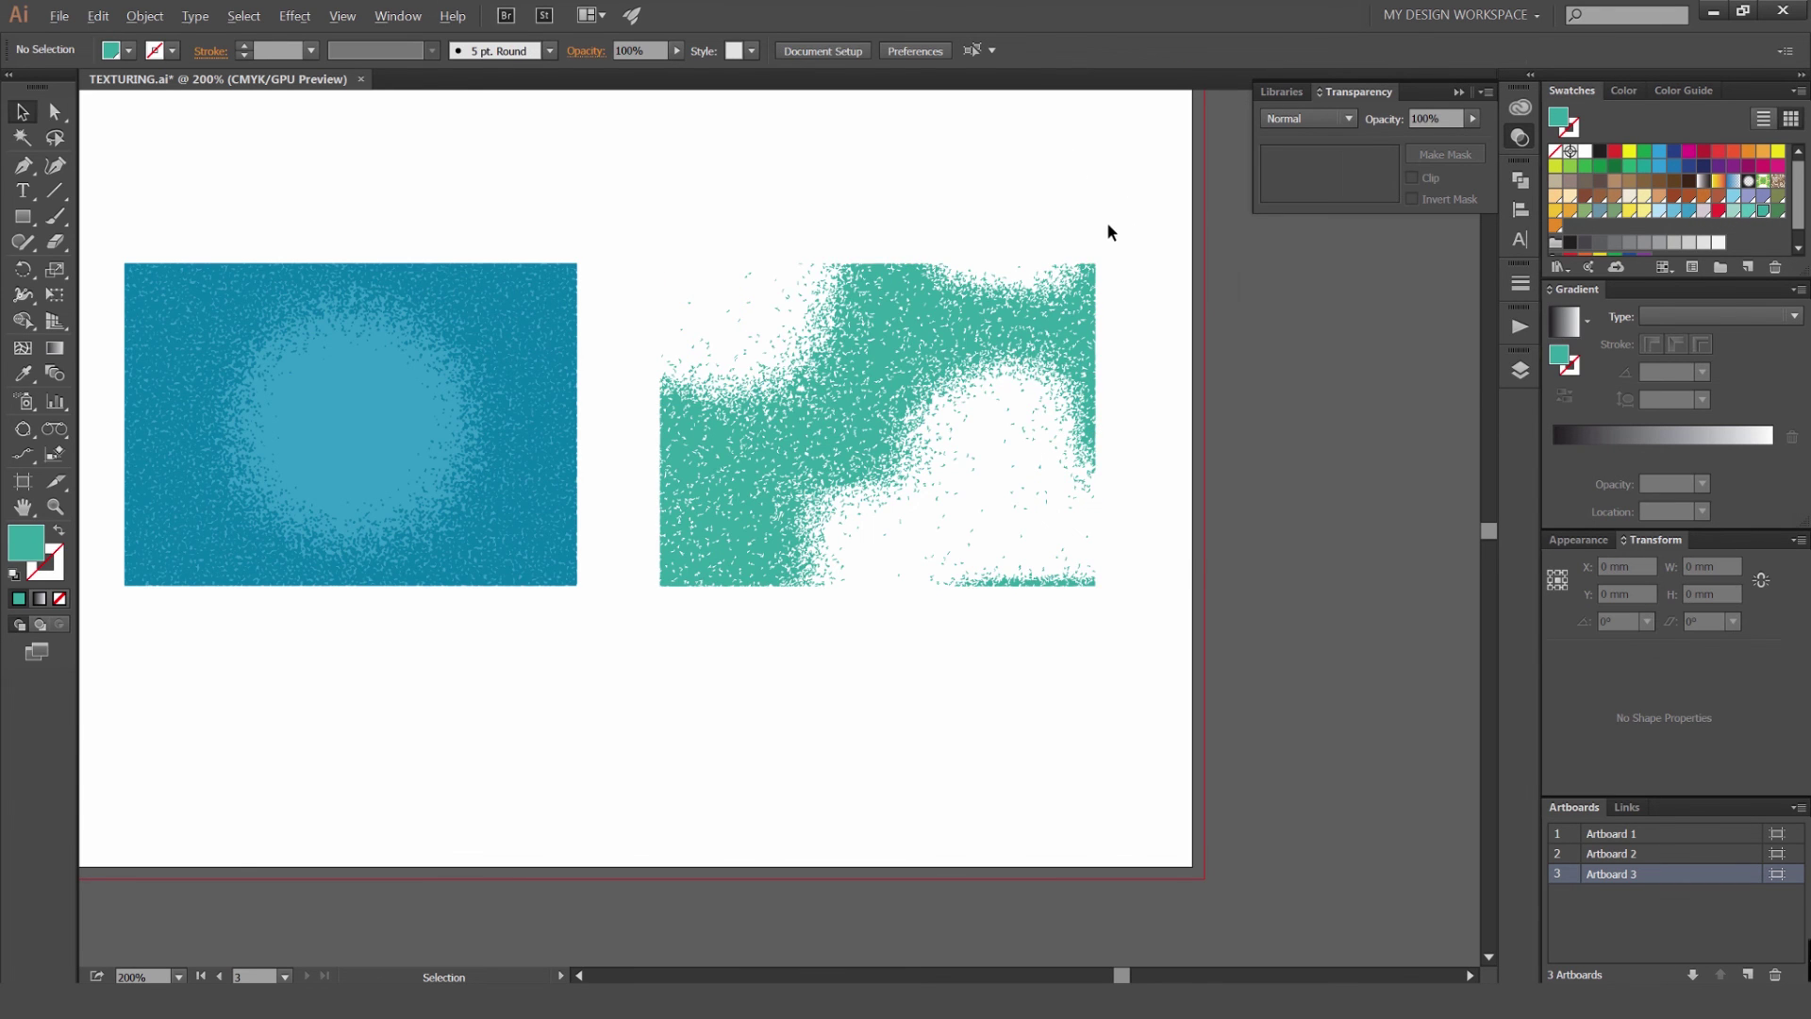
Examine the recolored grain texture and its vector paths up close, and review the finished artwork across all three artboards.
scroll(1106, 222, "up", 1)
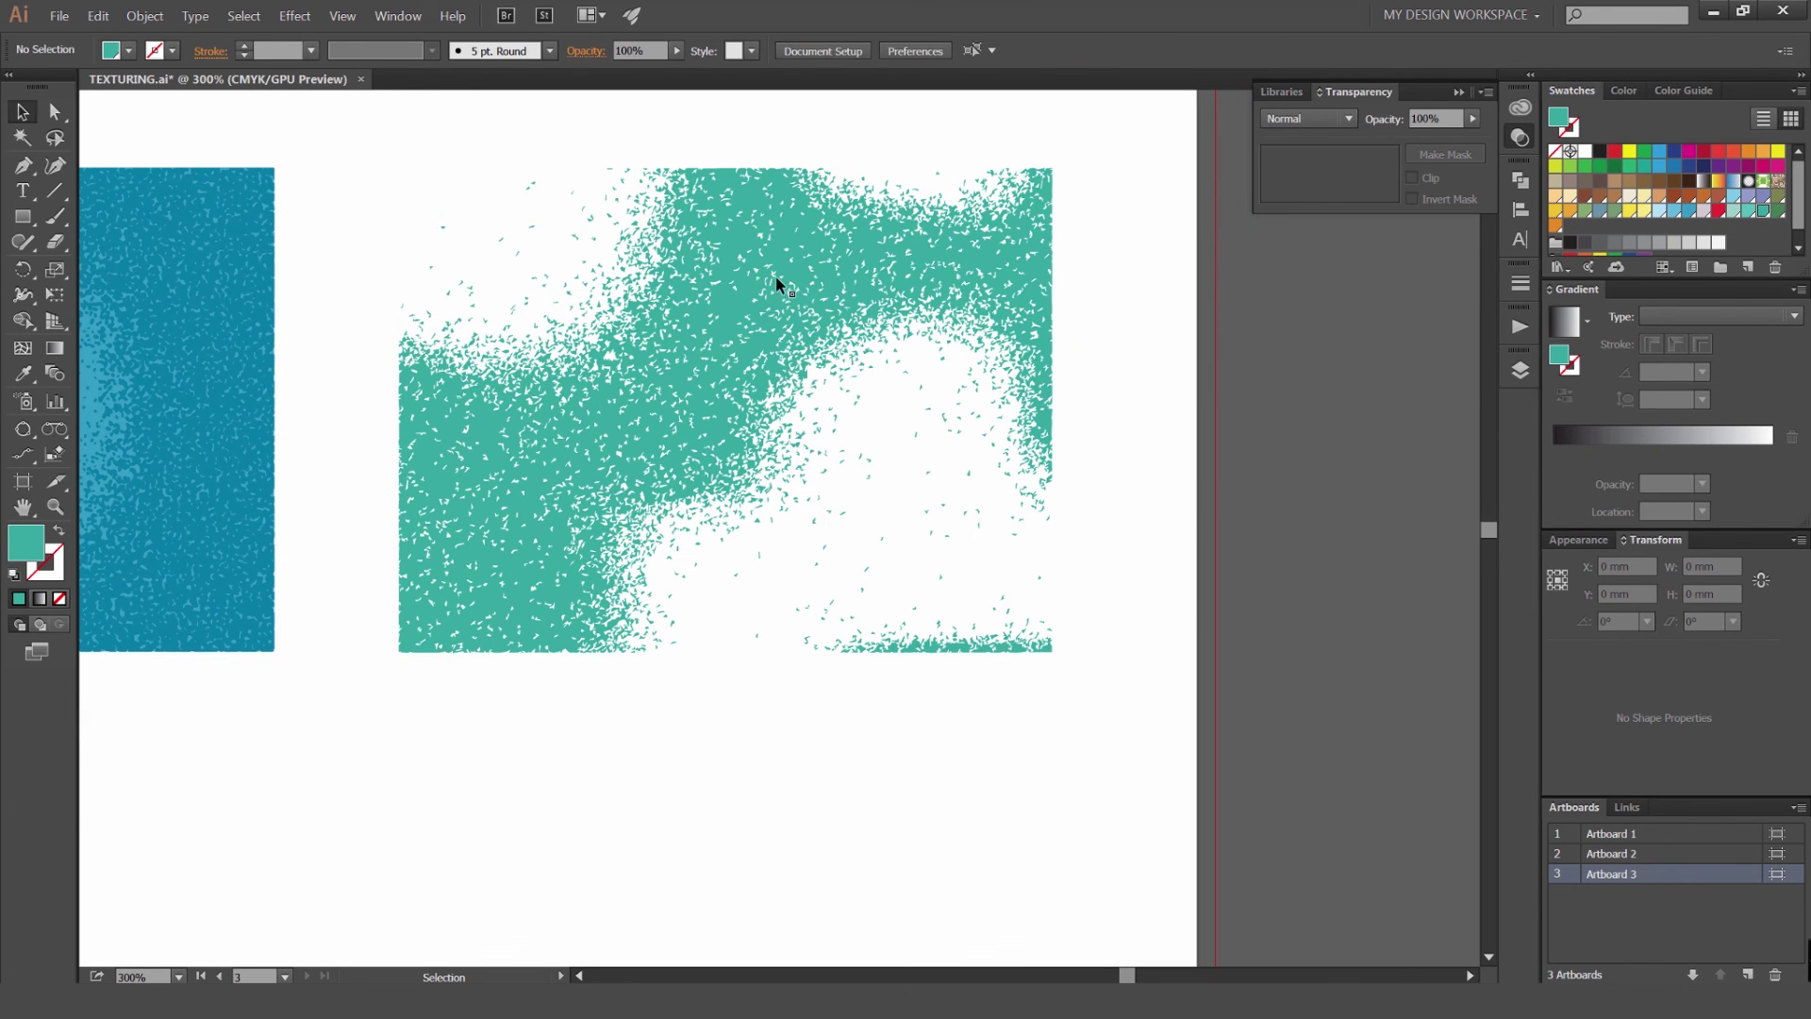
left_click(898, 260)
scroll(1151, 255, "down", 2)
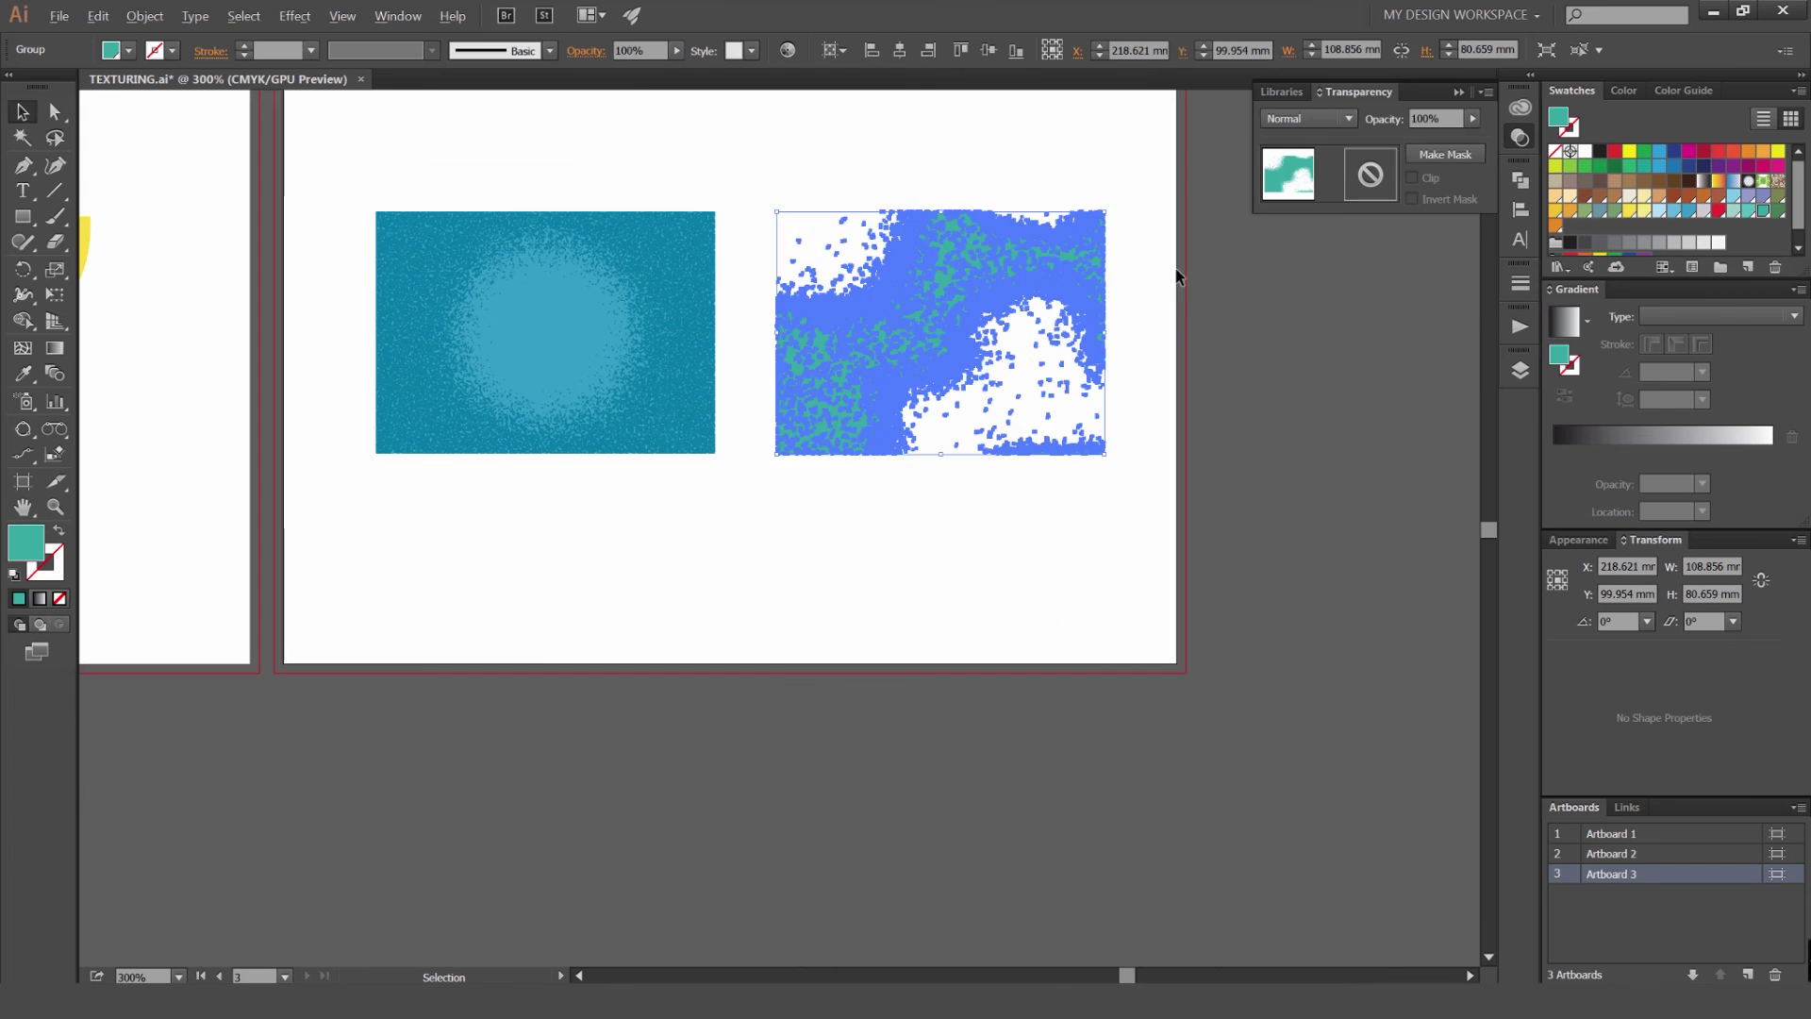
left_click(1180, 355)
scroll(1179, 351, "down", 2)
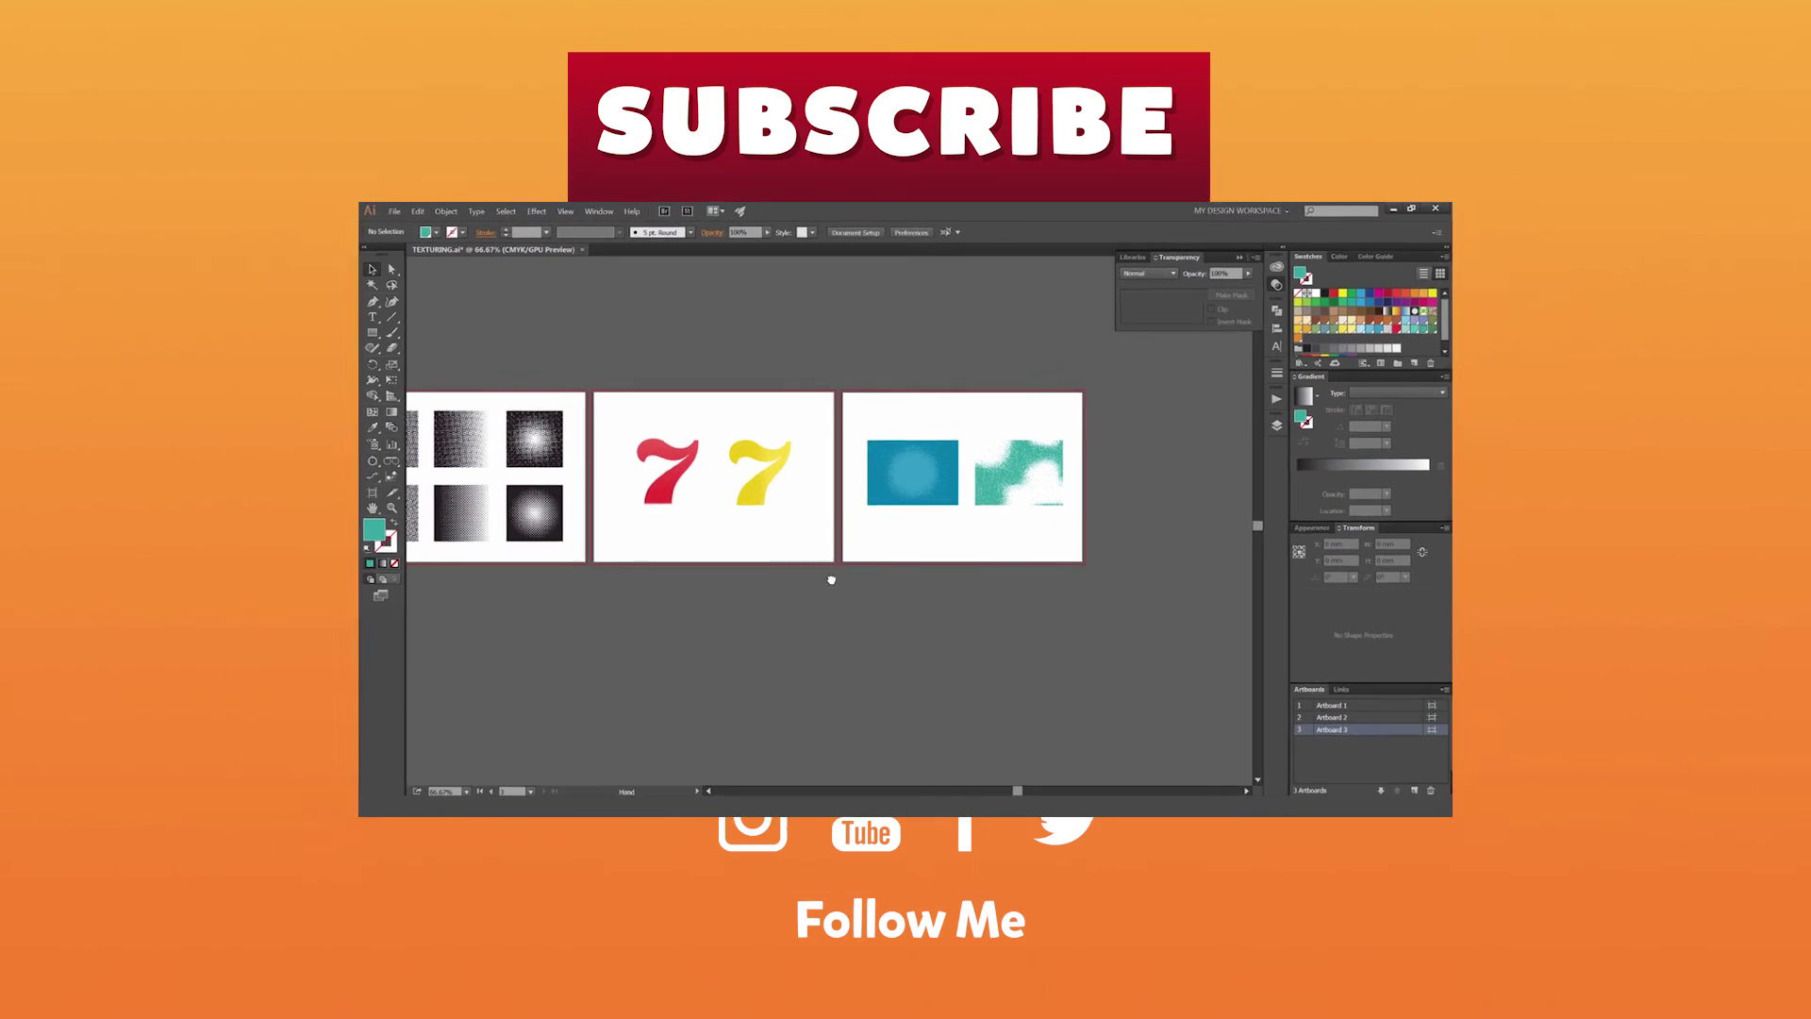
left_click_drag(783, 620, 1095, 623)
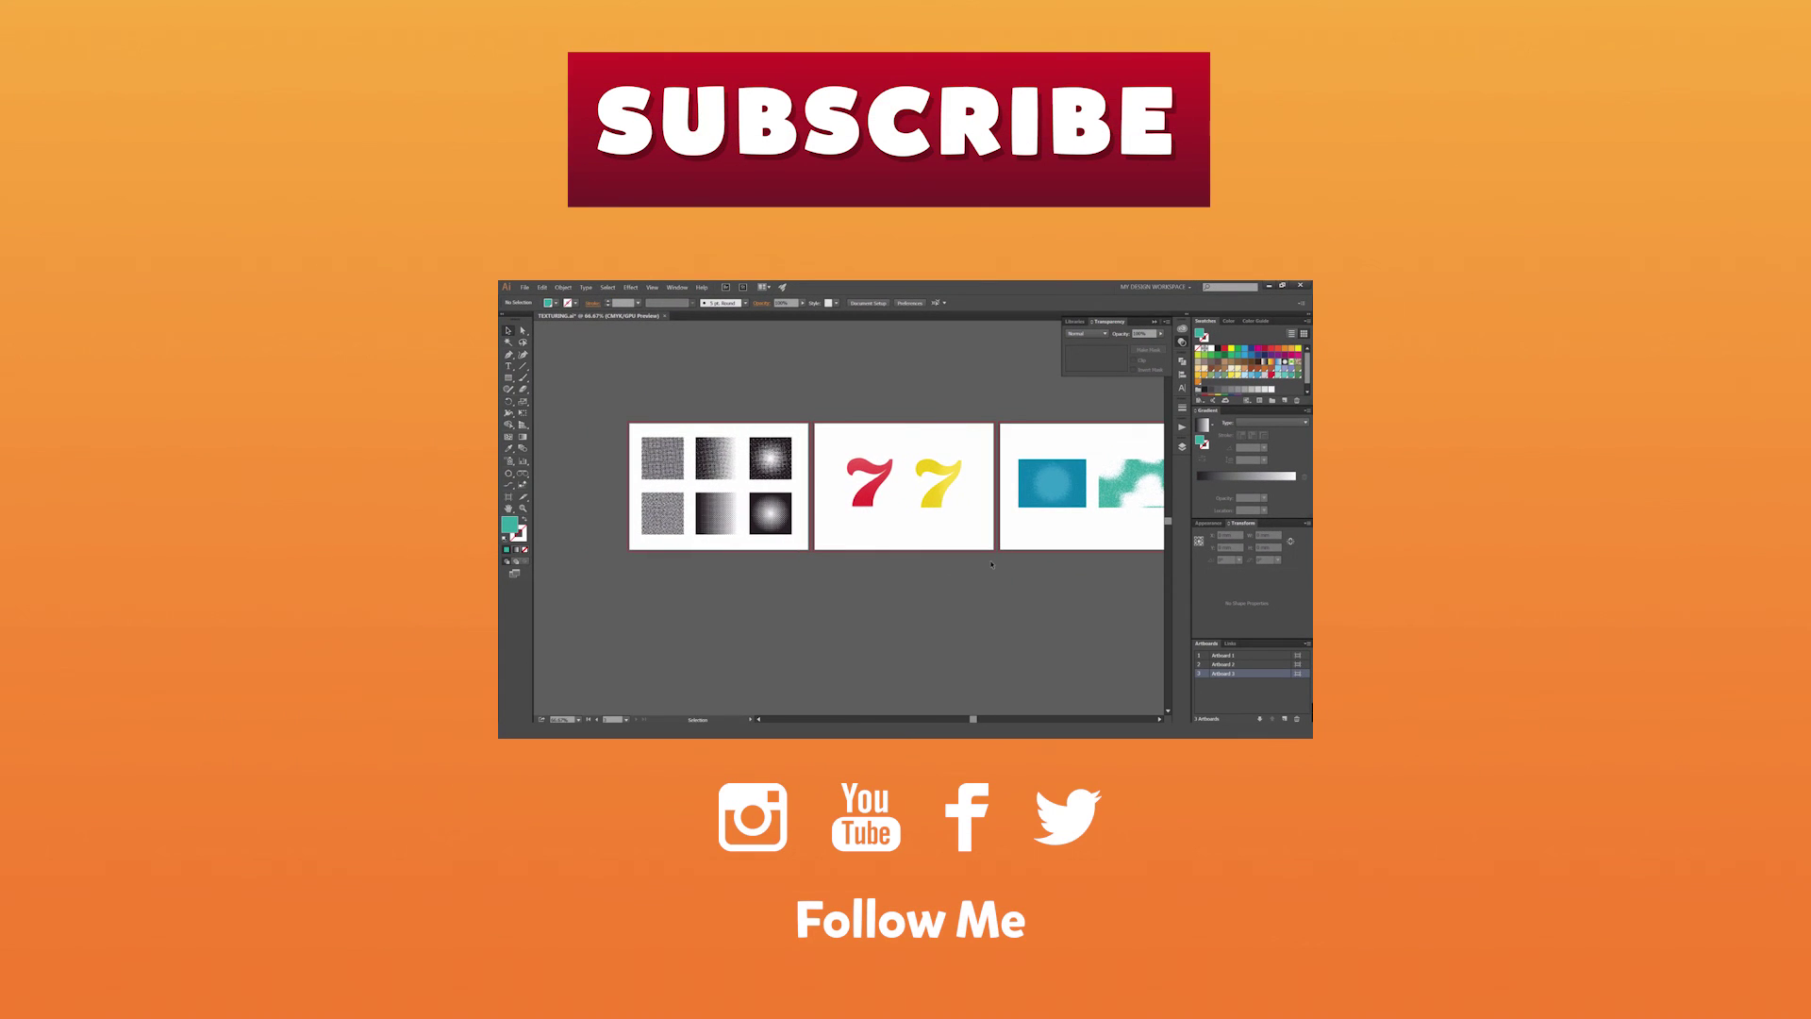